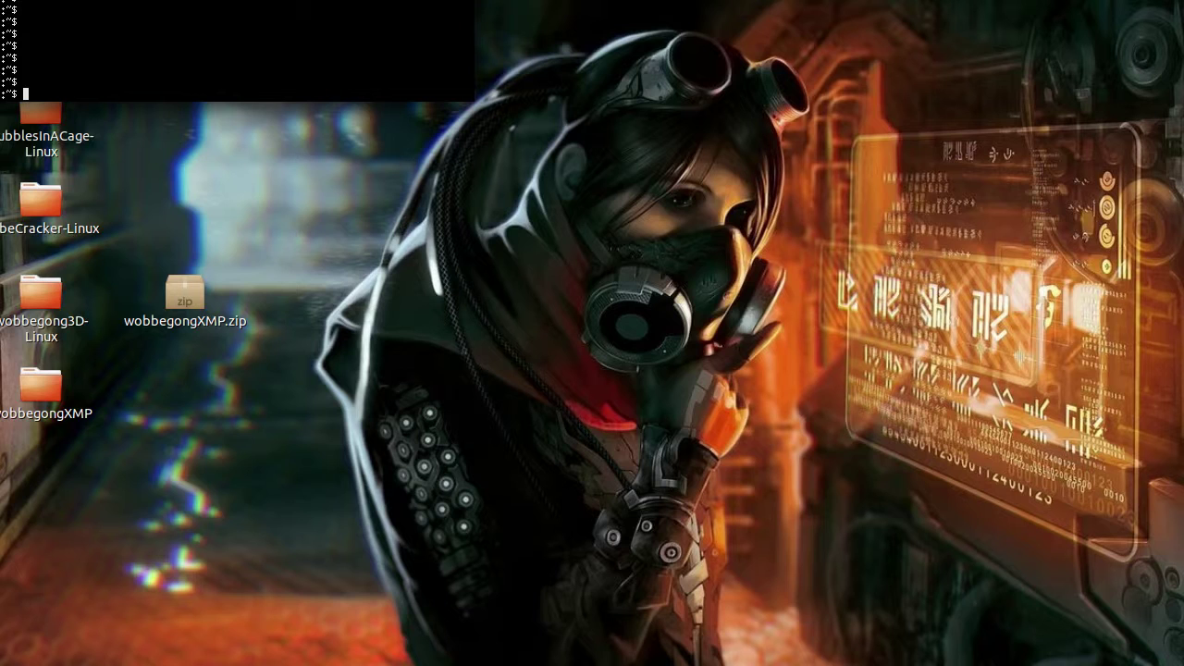
# Change to the Desktop/wobbegongXMP directory in the terminal and list its contents.
pyautogui.write('cd Desktop')
pyautogui.press('Return')
pyautogui.write('cd wob')
pyautogui.press('Tab')
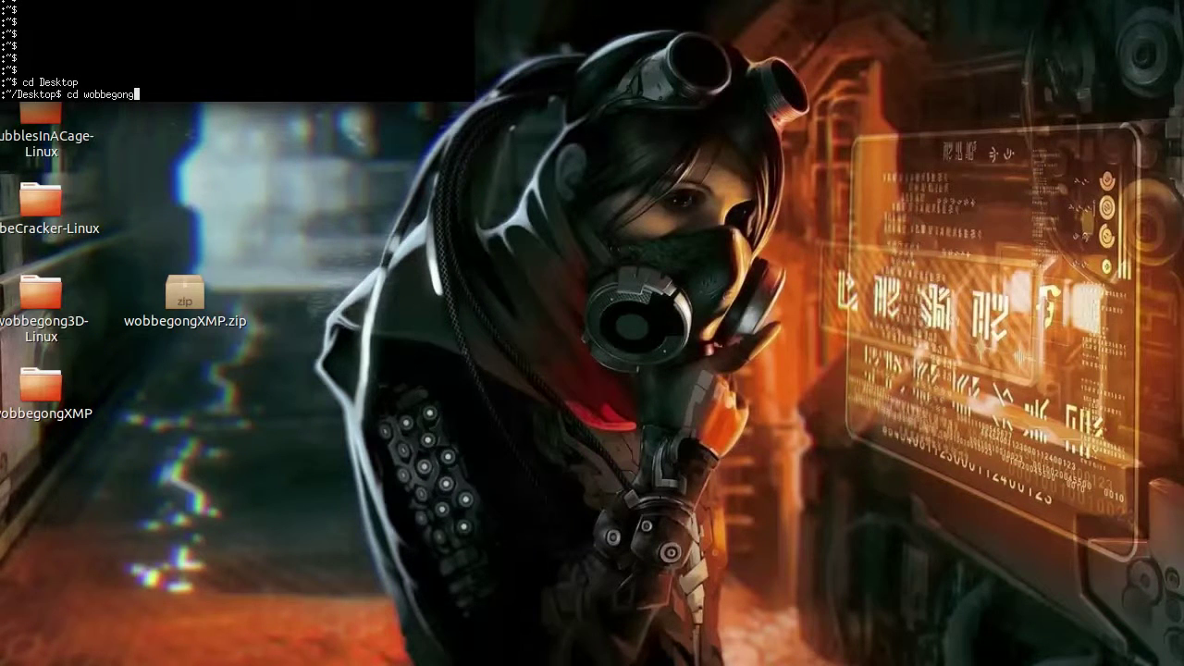
pyautogui.write('Xm')
pyautogui.press('BackSpace')
pyautogui.press('Tab')
pyautogui.press('Return')
pyautogui.write('ls')
pyautogui.press('Return')
# Enter the levelDesigner subdirectory and list its contents.
pyautogui.write('cd lev')
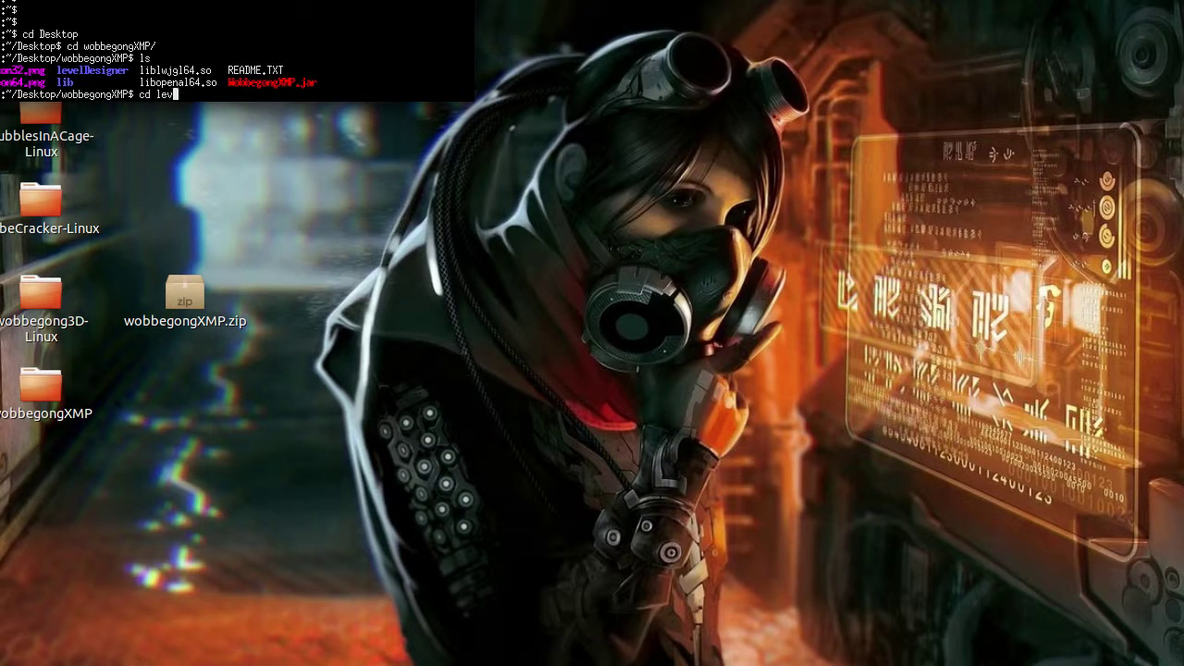
pyautogui.press('Tab')
pyautogui.press('Return')
pyautogui.write('ls')
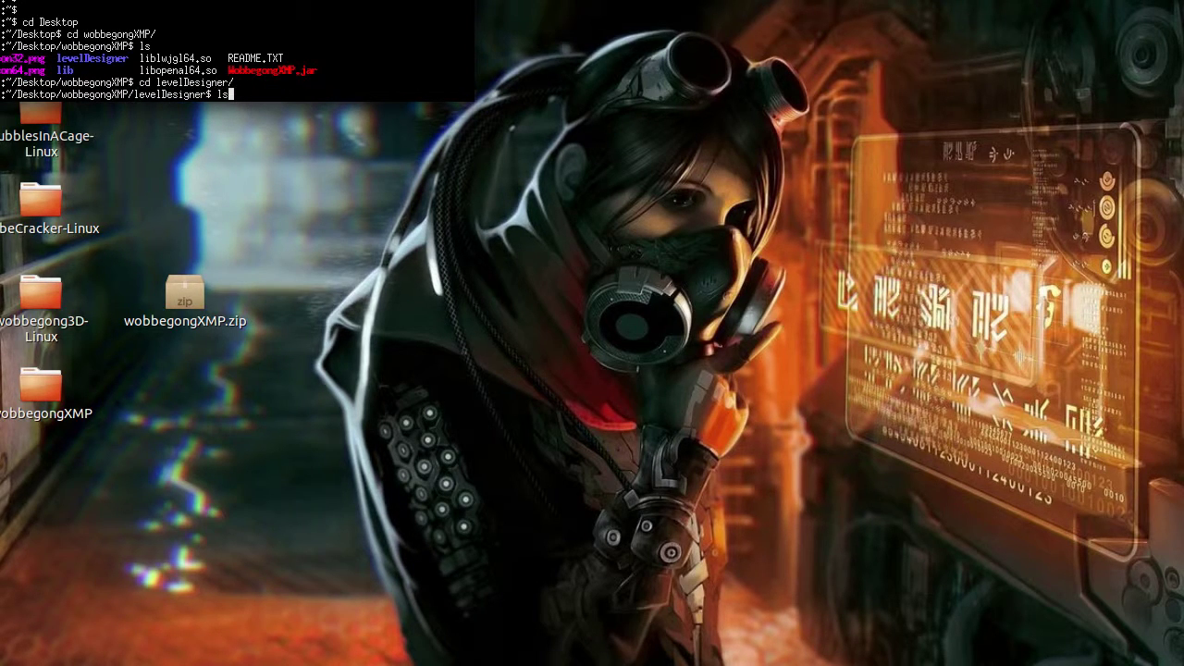
pyautogui.press('Return')
# Launch LevelDesignerXMP.jar with java as a background process.
pyautogui.write('java ')
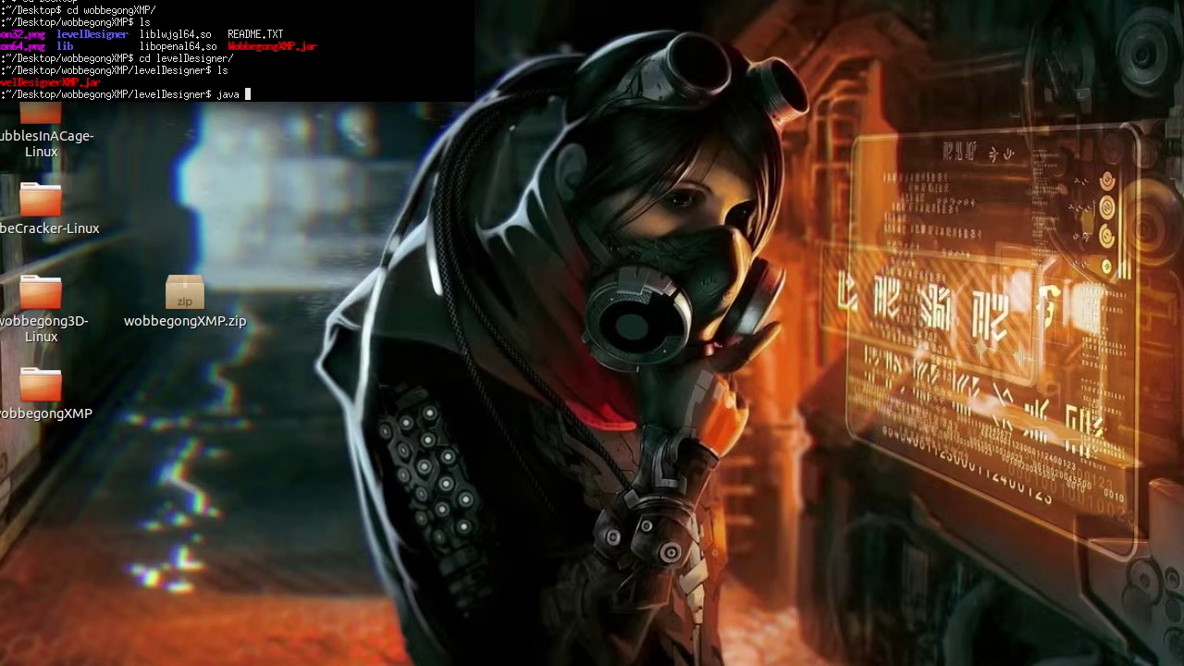
pyautogui.write('-jar leve')
pyautogui.press('BackSpace')
pyautogui.press('BackSpace')
pyautogui.press('BackSpace')
pyautogui.press('BackSpace')
pyautogui.write('Lev')
pyautogui.press('Tab')
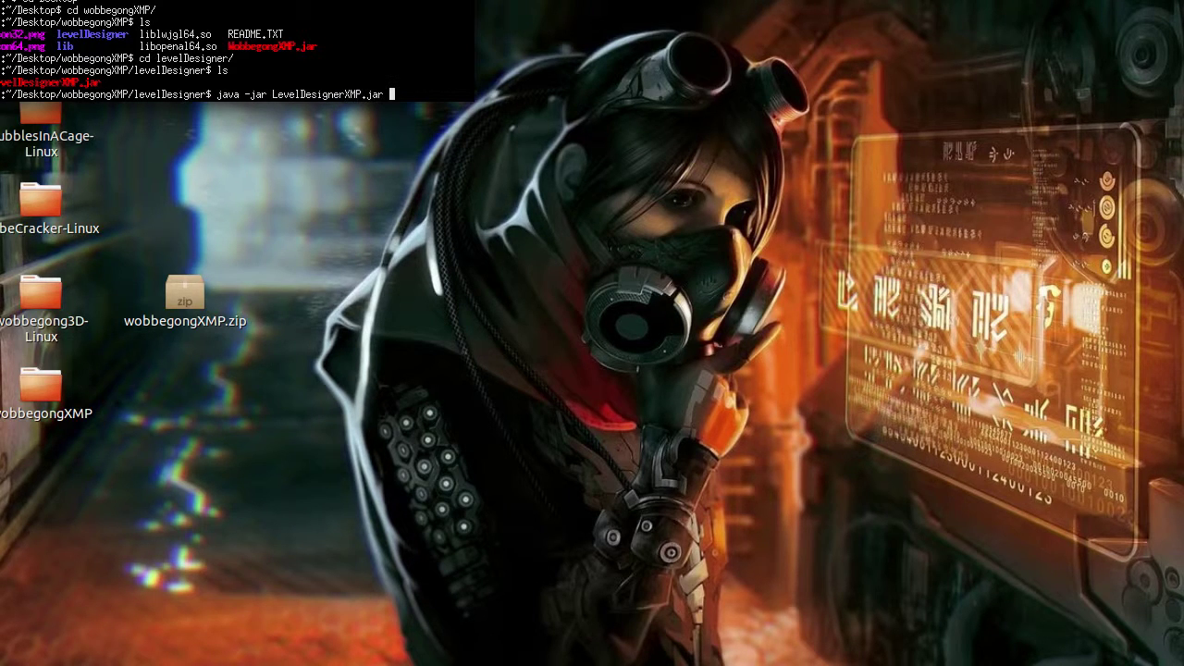
pyautogui.write('&')
pyautogui.press('Return')
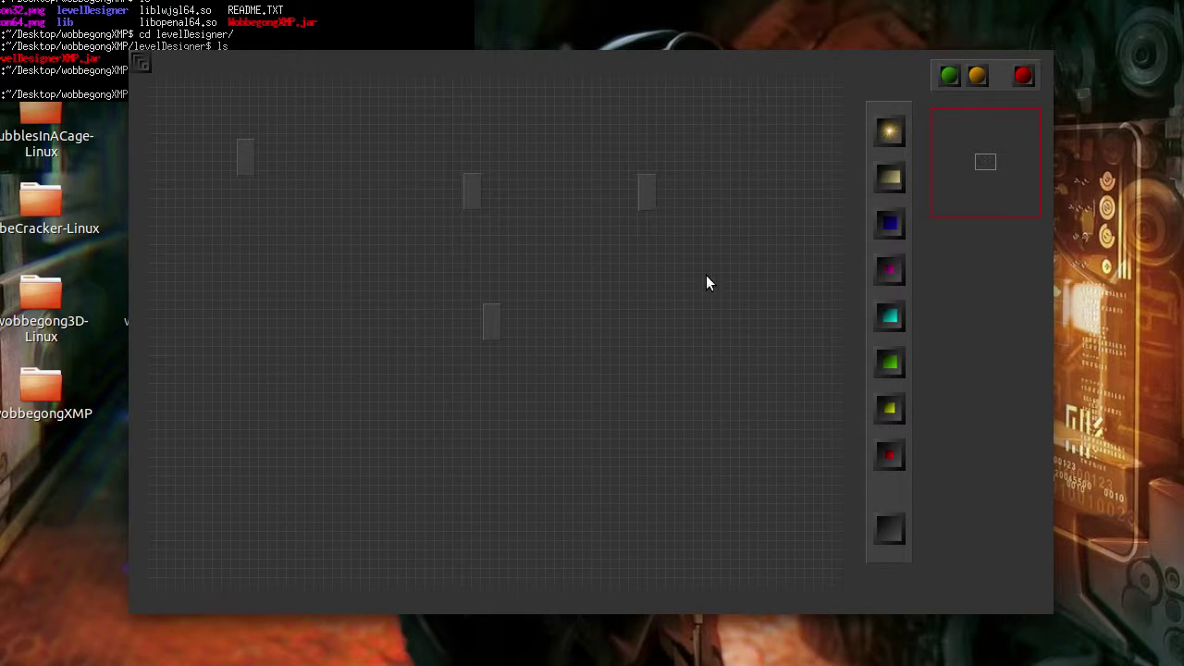
# Save the level in the gameDir folder under the file name startMap.
pyautogui.click(948, 76)
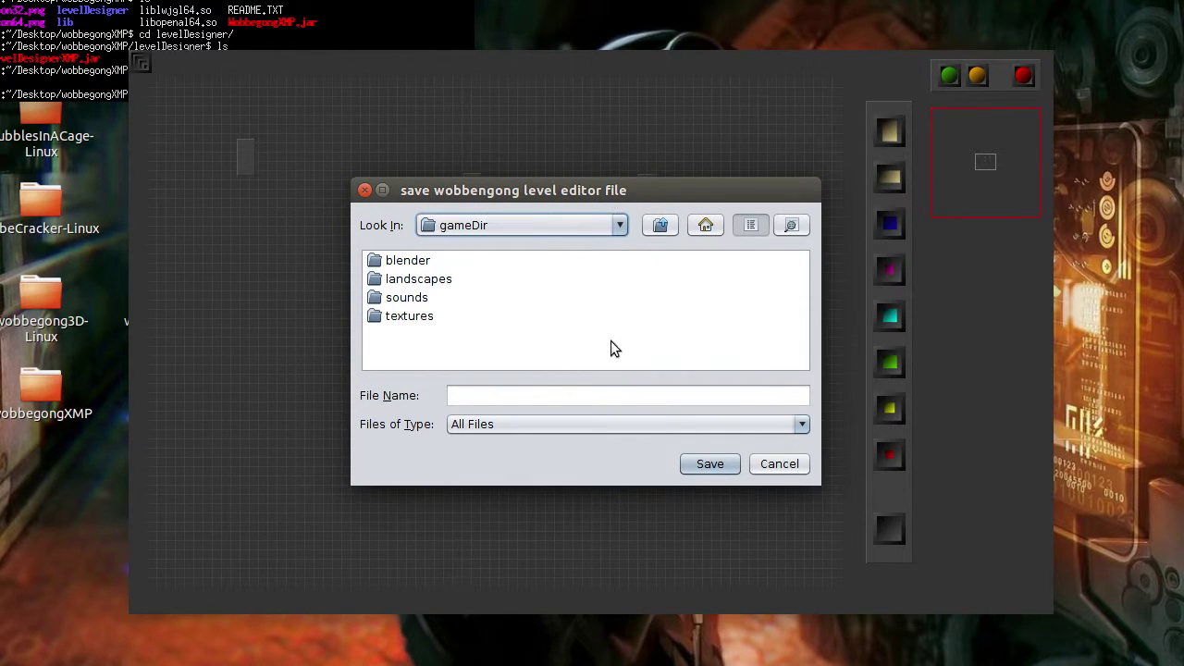
pyautogui.click(546, 396)
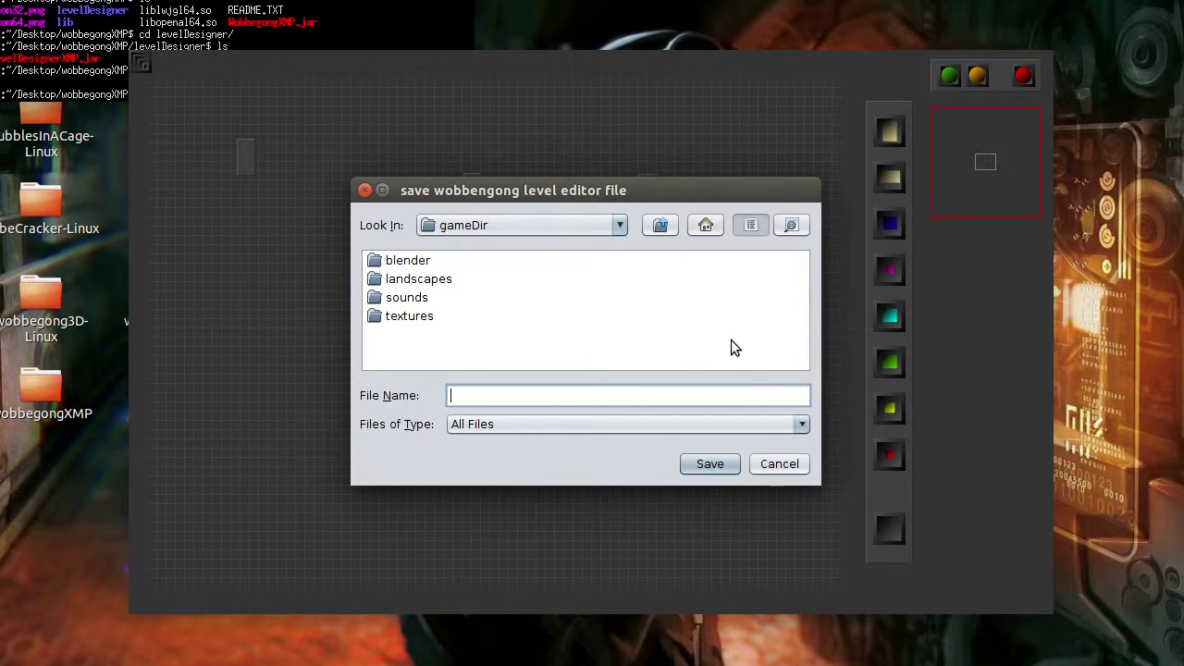
pyautogui.write('startMap')
pyautogui.click(718, 464)
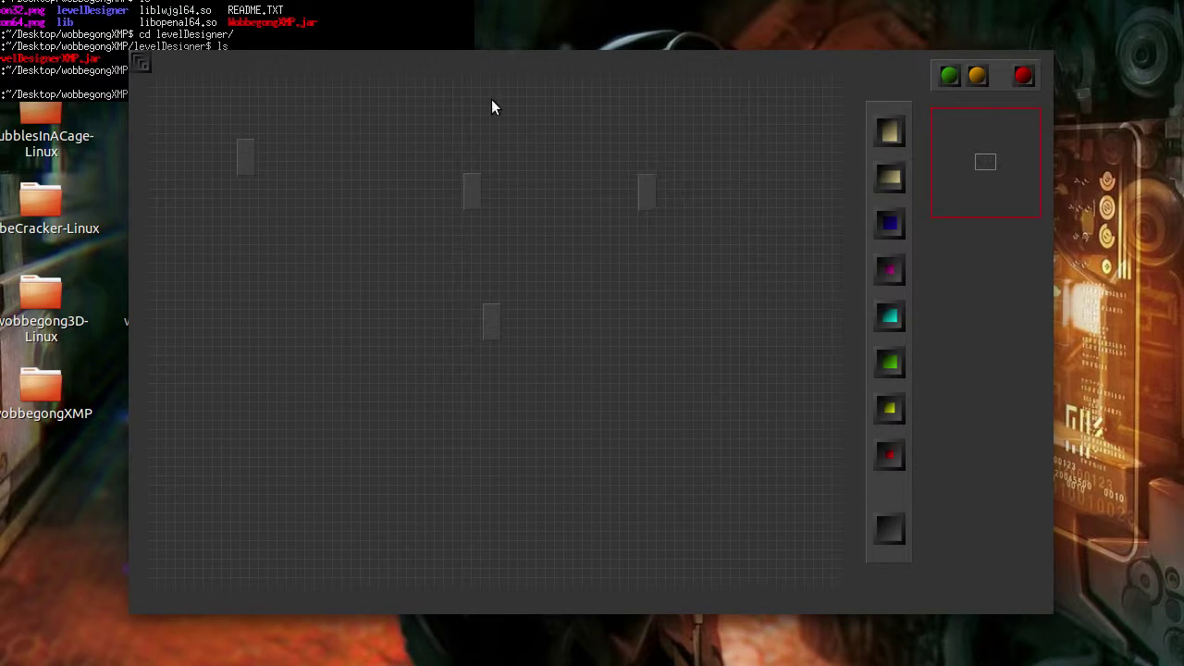
# Switch to the terminal, go up one directory to wobbegongXMP and list its contents.
pyautogui.click(432, 38)
pyautogui.write('cd ..')
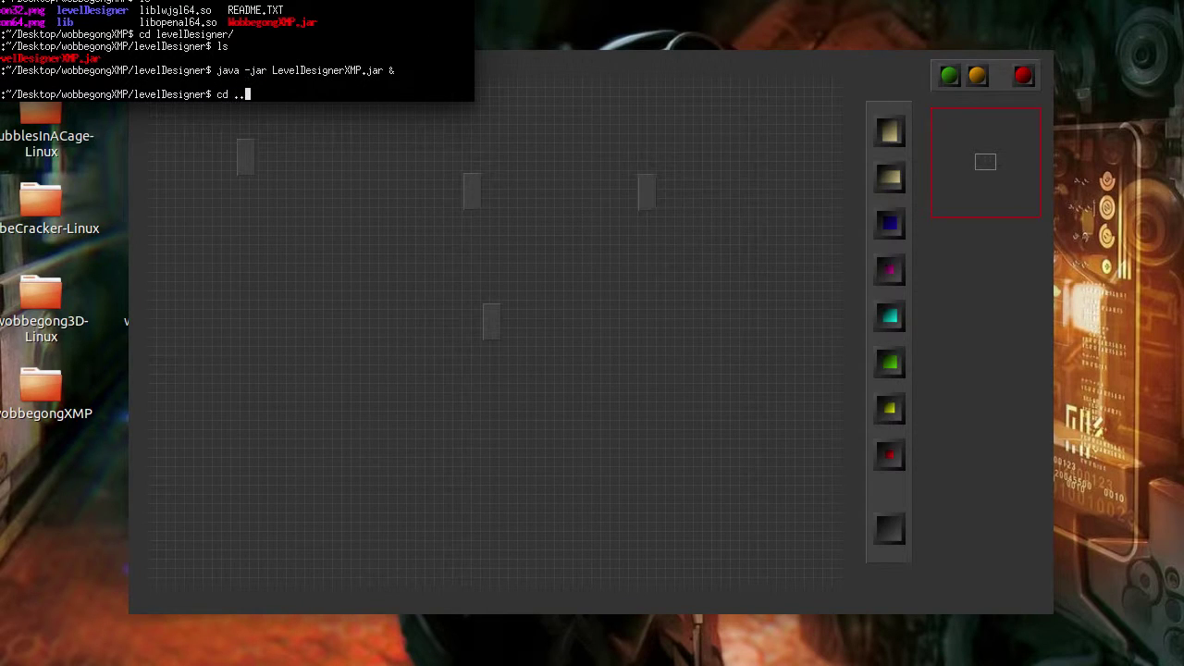
pyautogui.press('Return')
pyautogui.write('ls')
pyautogui.press('Return')
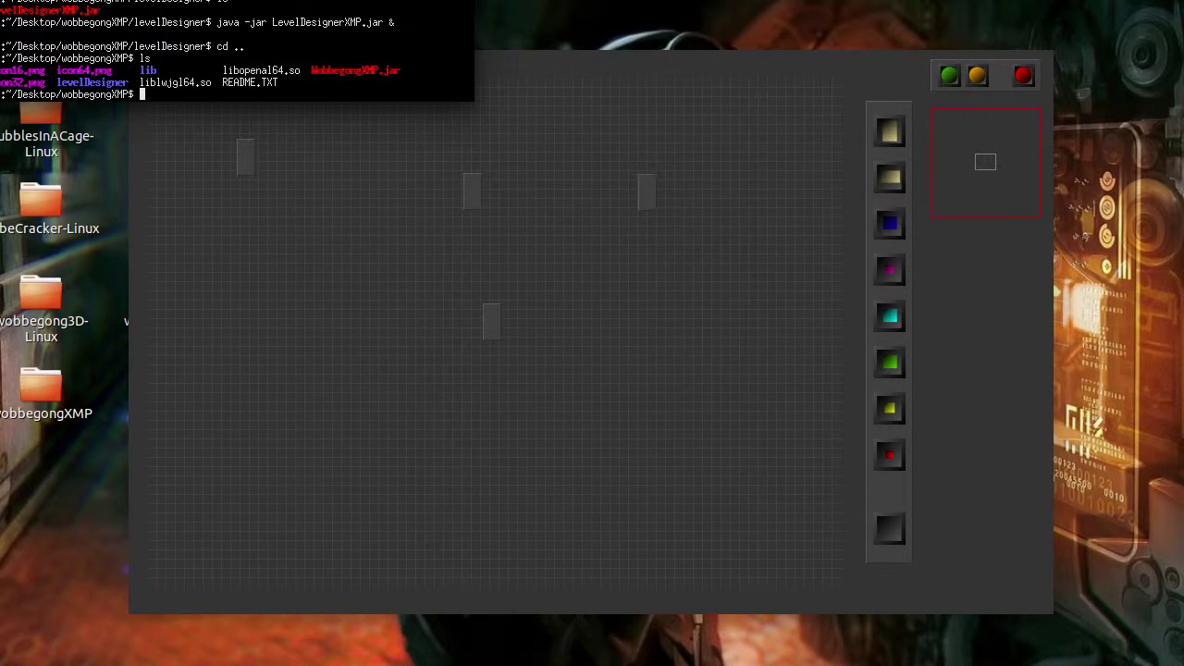
# Run WobbegongXMP.jar with java and start the game with the default display settings.
pyautogui.write('java -jar WobbegongXMP.jar')
pyautogui.press('Return')
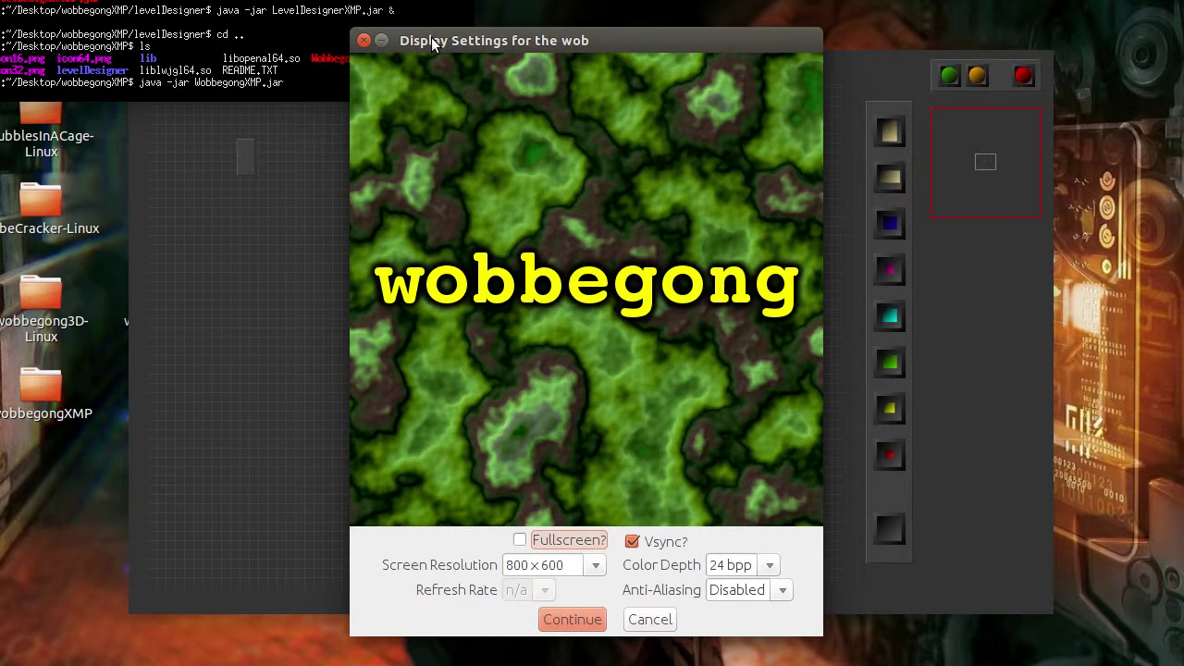
pyautogui.press('Return')
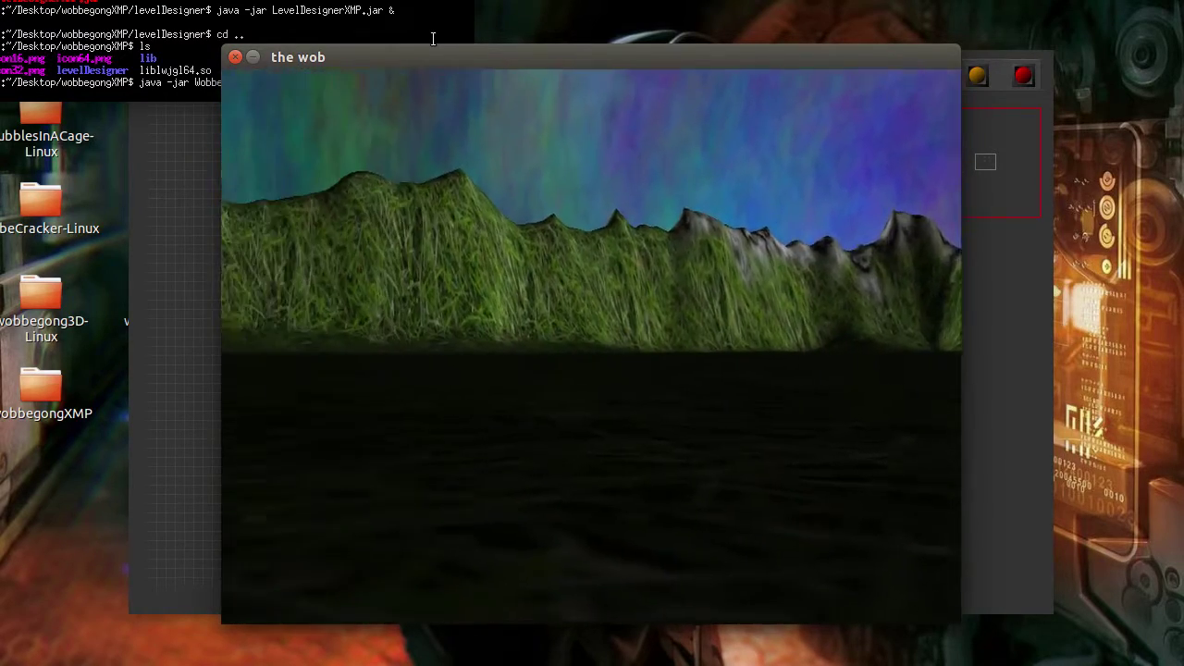
# Examine the blocks in the running level by turning, strafing sideways and tilting the view up and down.
pyautogui.press('Left')
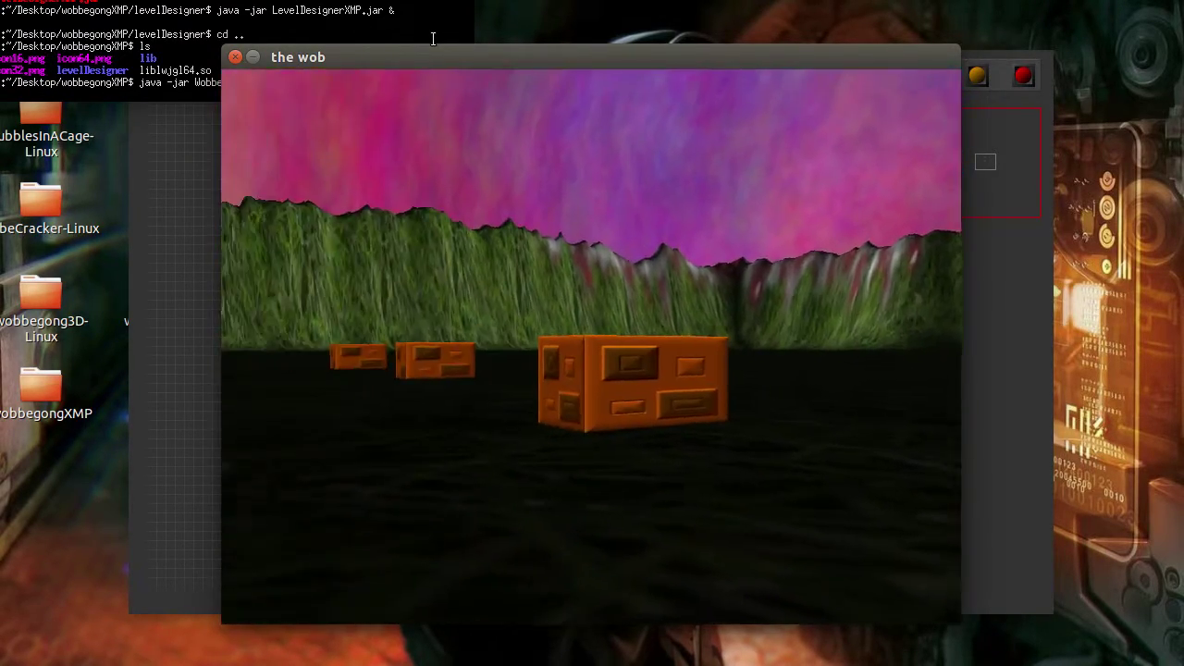
pyautogui.press('Right')
pyautogui.press('Right')
pyautogui.press('a')
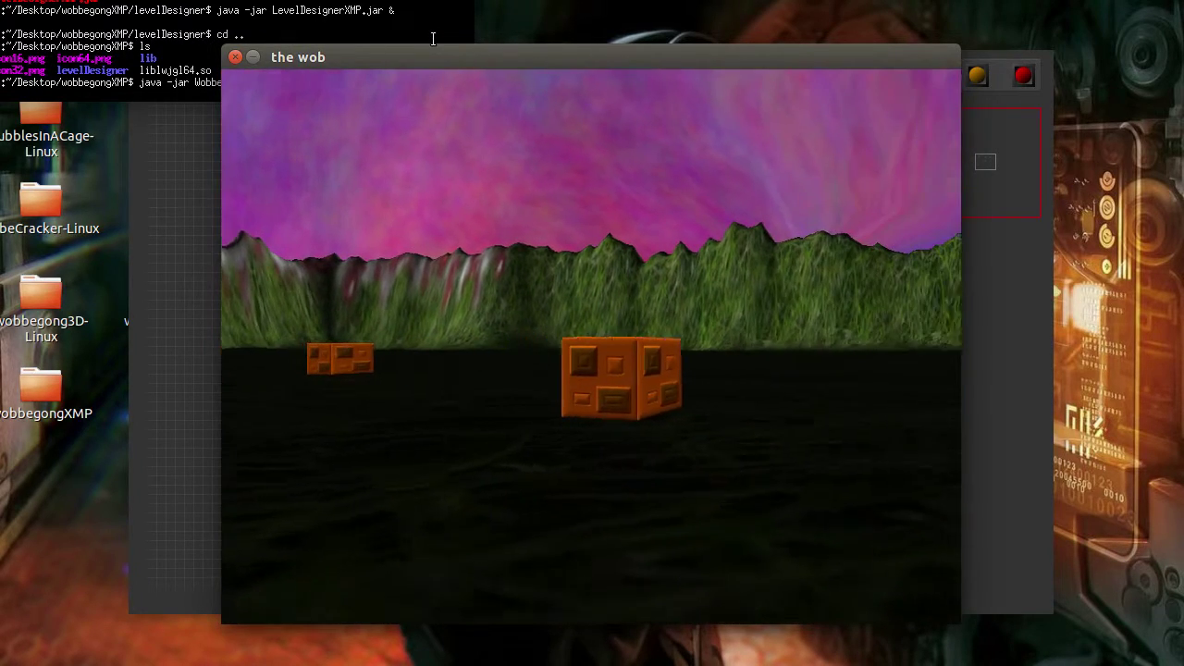
pyautogui.press('d')
pyautogui.press('a')
pyautogui.press('d')
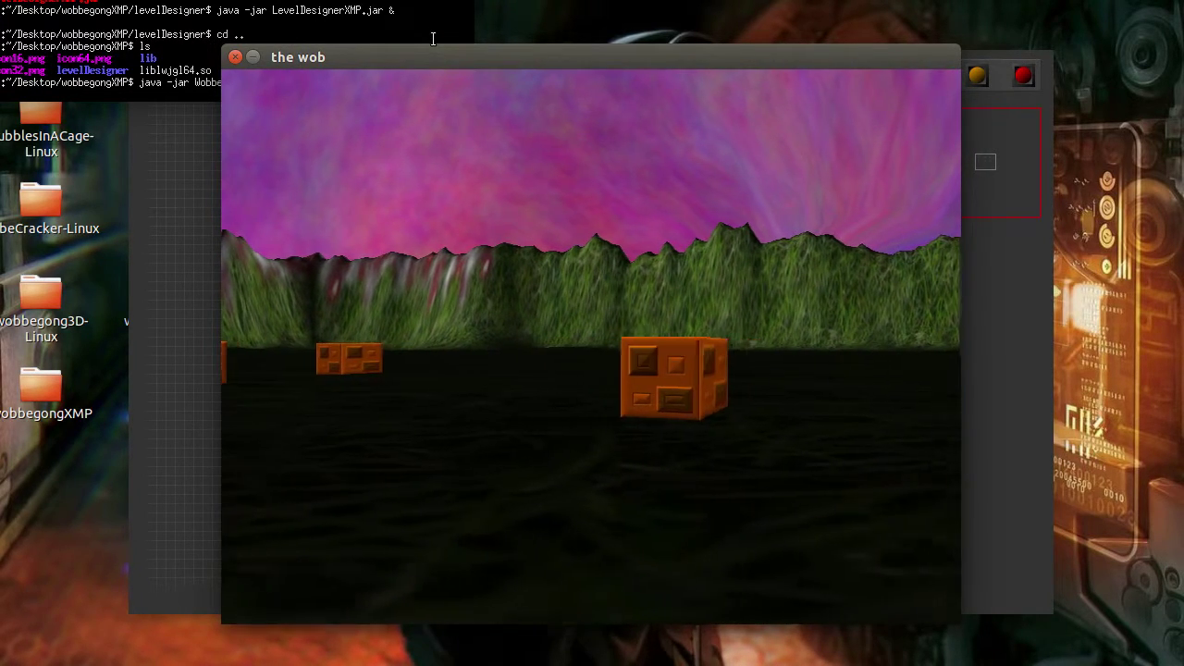
pyautogui.press('a')
pyautogui.press('a')
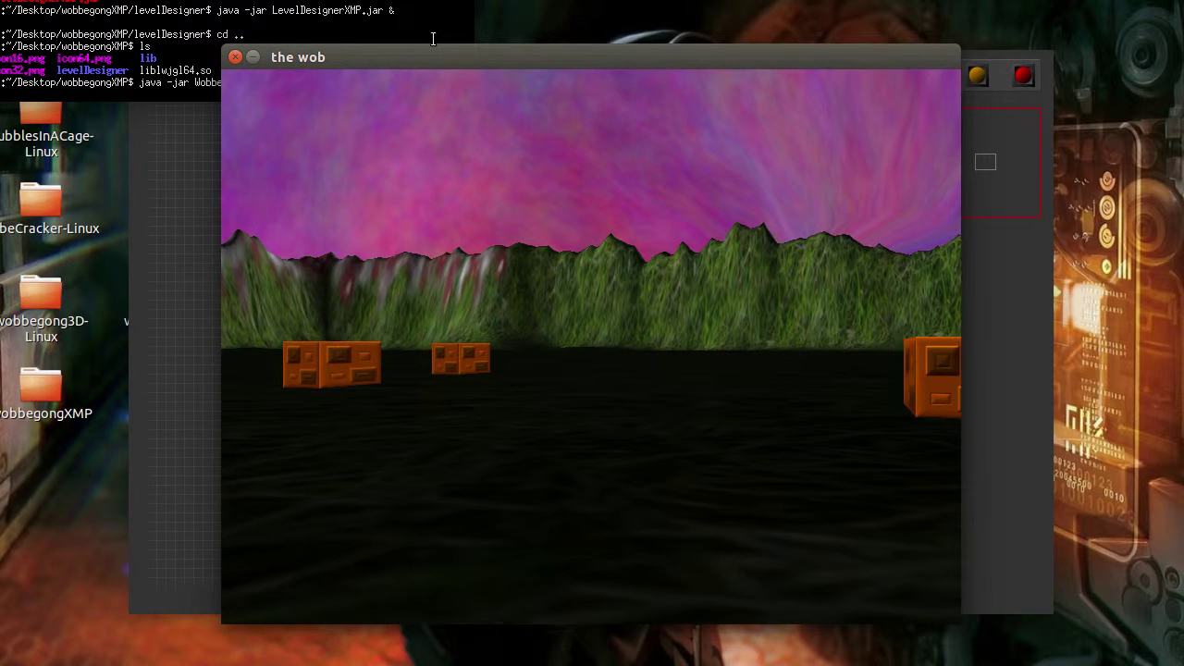
pyautogui.press('a')
pyautogui.press('d')
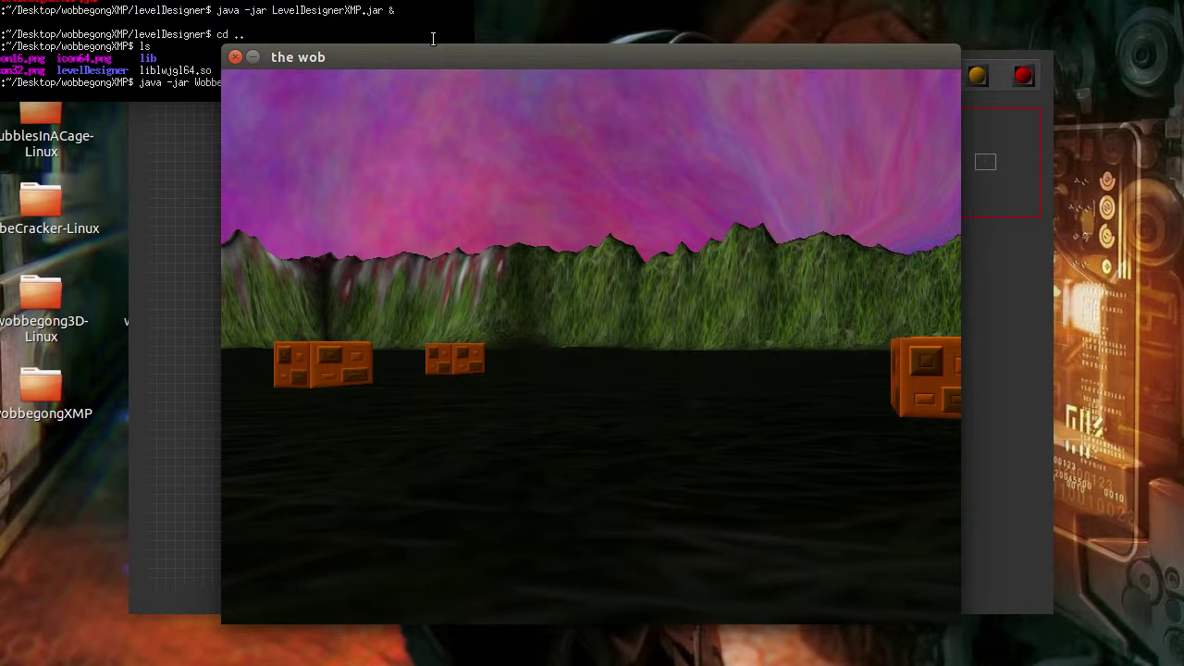
pyautogui.press('Down')
pyautogui.press('Up')
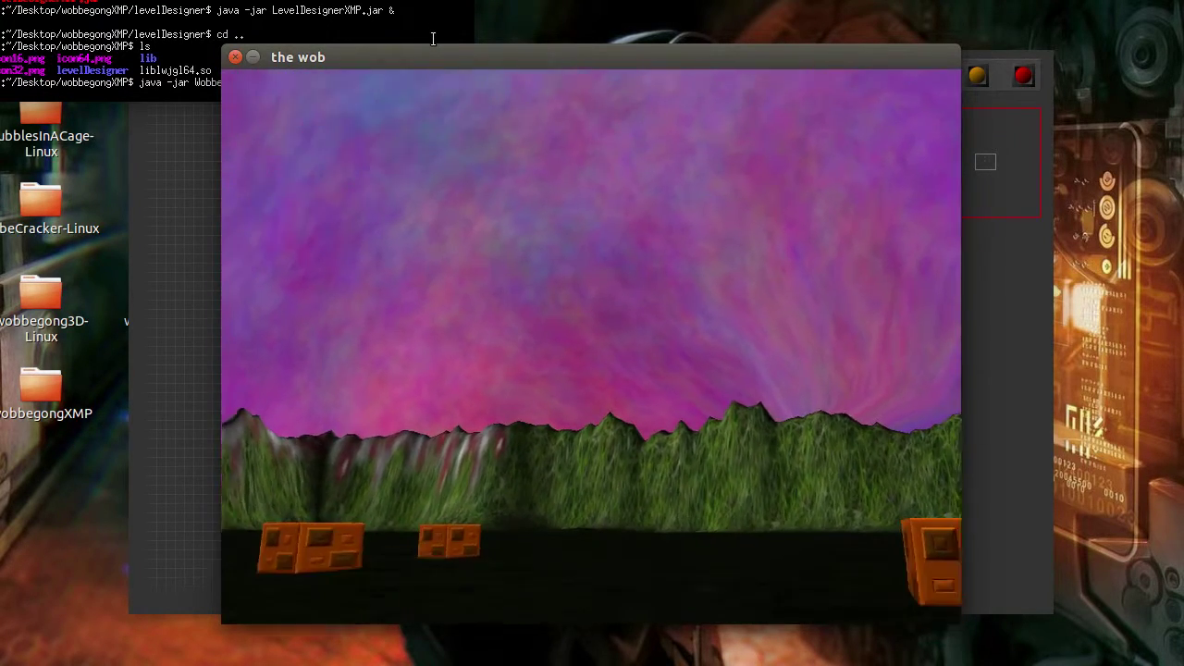
pyautogui.press('Down')
pyautogui.press('Up')
pyautogui.press('Down')
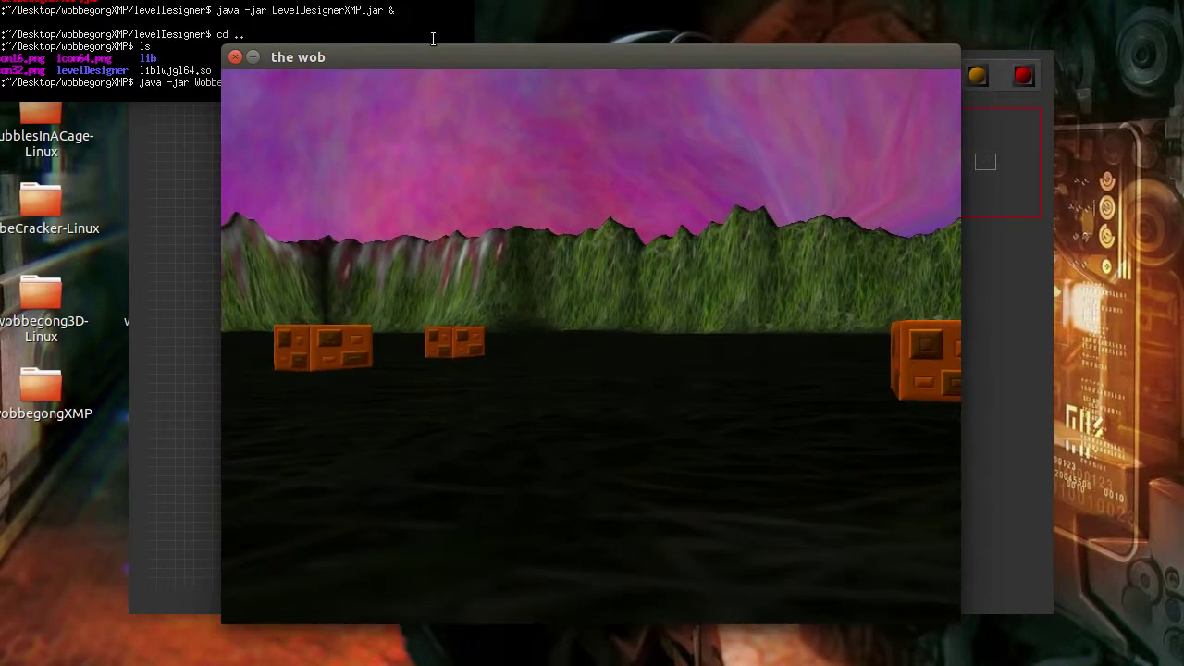
# Walk around the blocks in the level to inspect them from several sides, and quit the game.
pyautogui.press('space')
pyautogui.press('Left')
pyautogui.press('w')
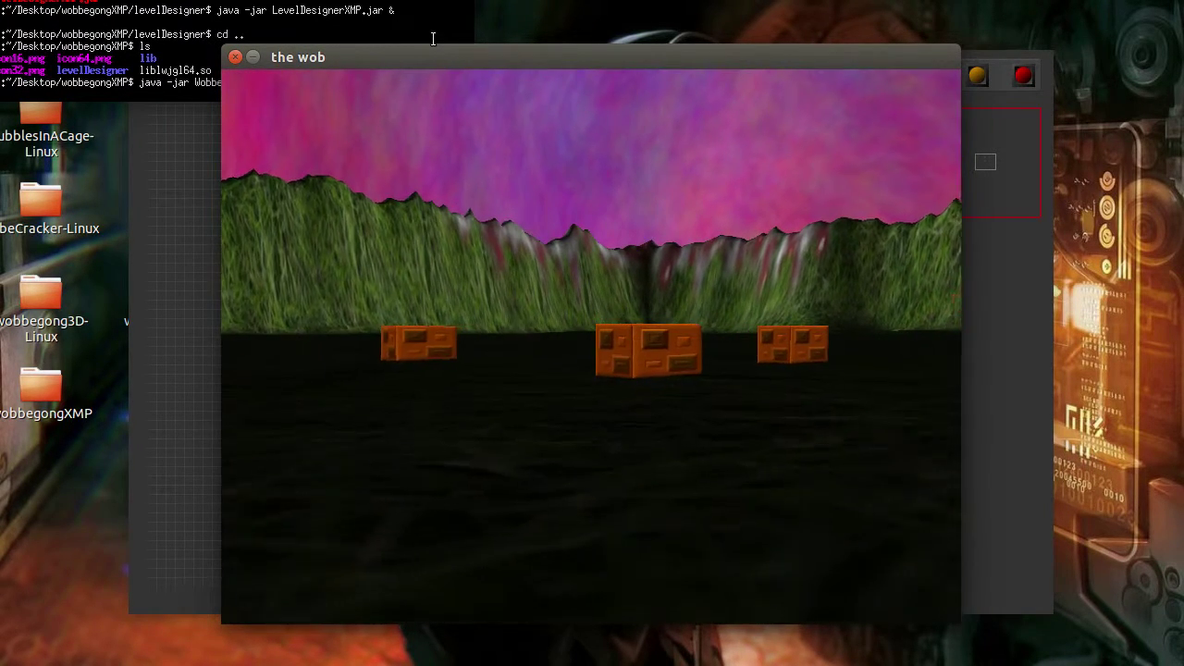
pyautogui.press('Right')
pyautogui.press('w')
pyautogui.press('Left')
pyautogui.press('Right')
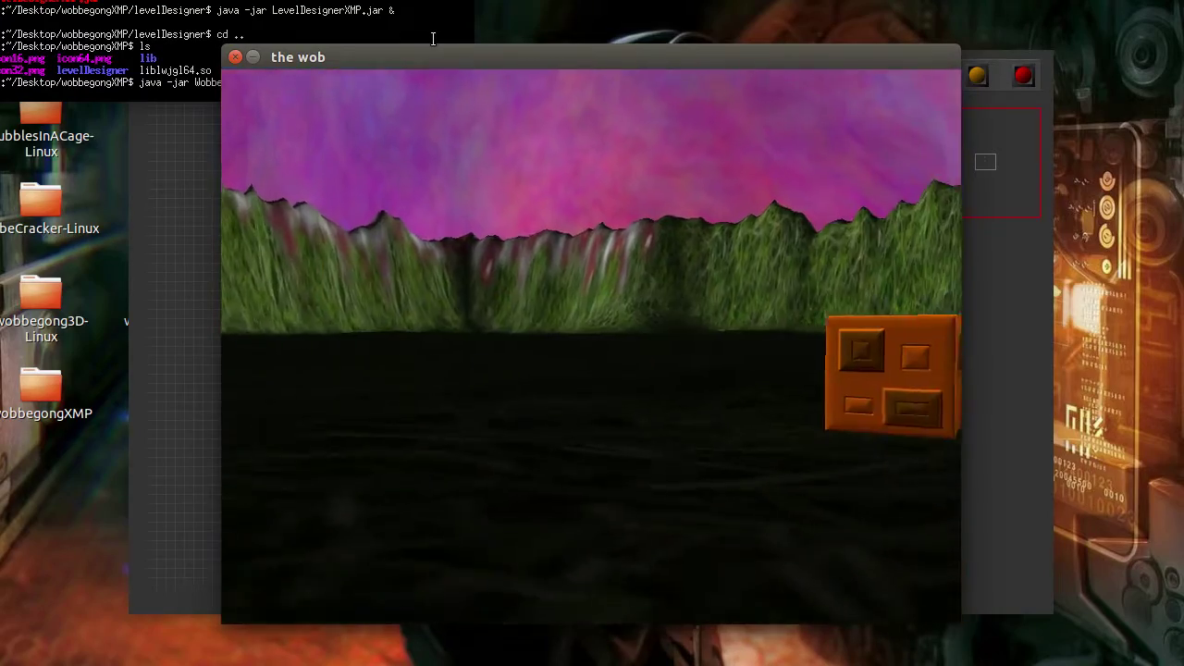
pyautogui.press('Right')
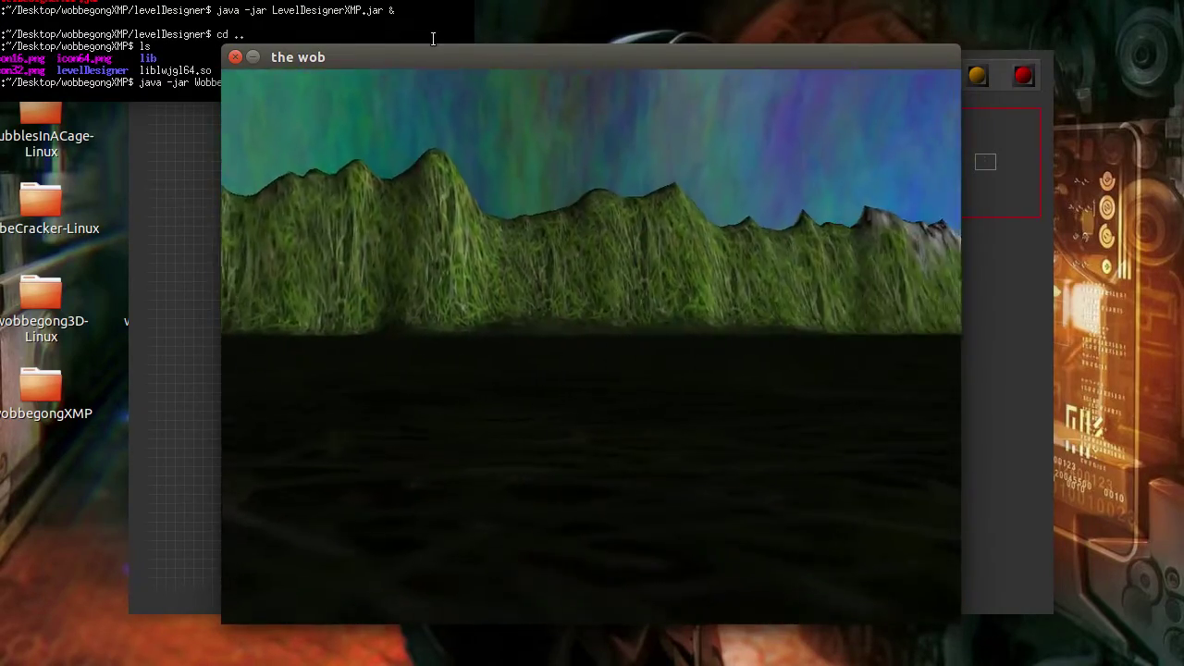
pyautogui.press('w')
pyautogui.press('w')
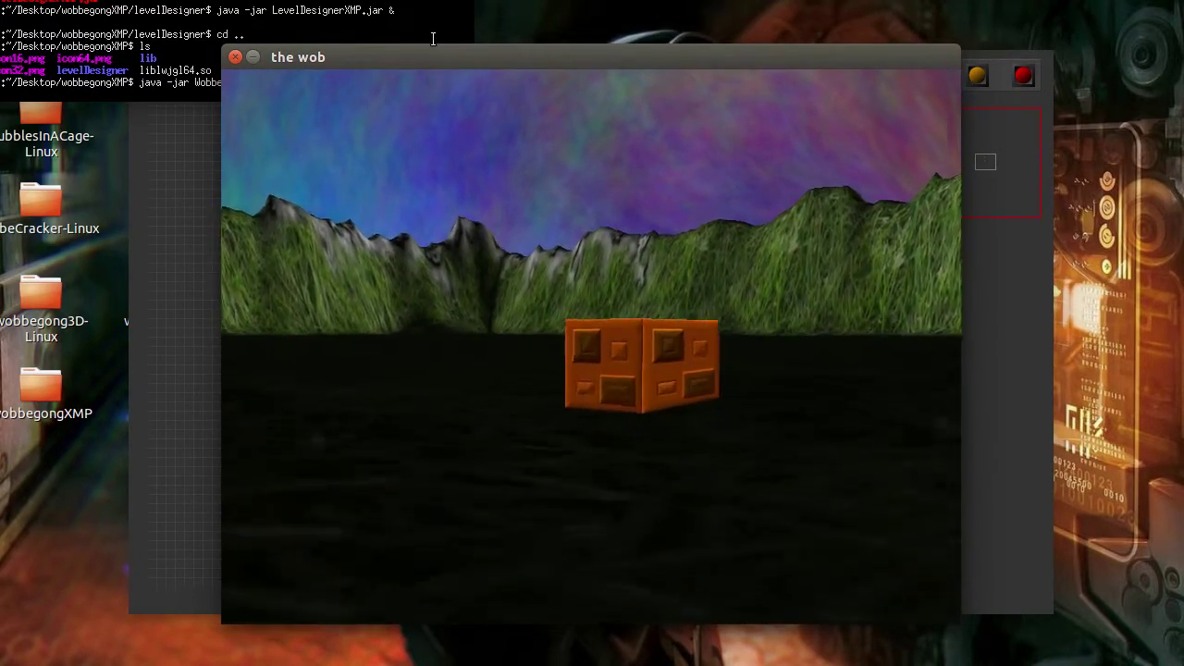
pyautogui.press('Right')
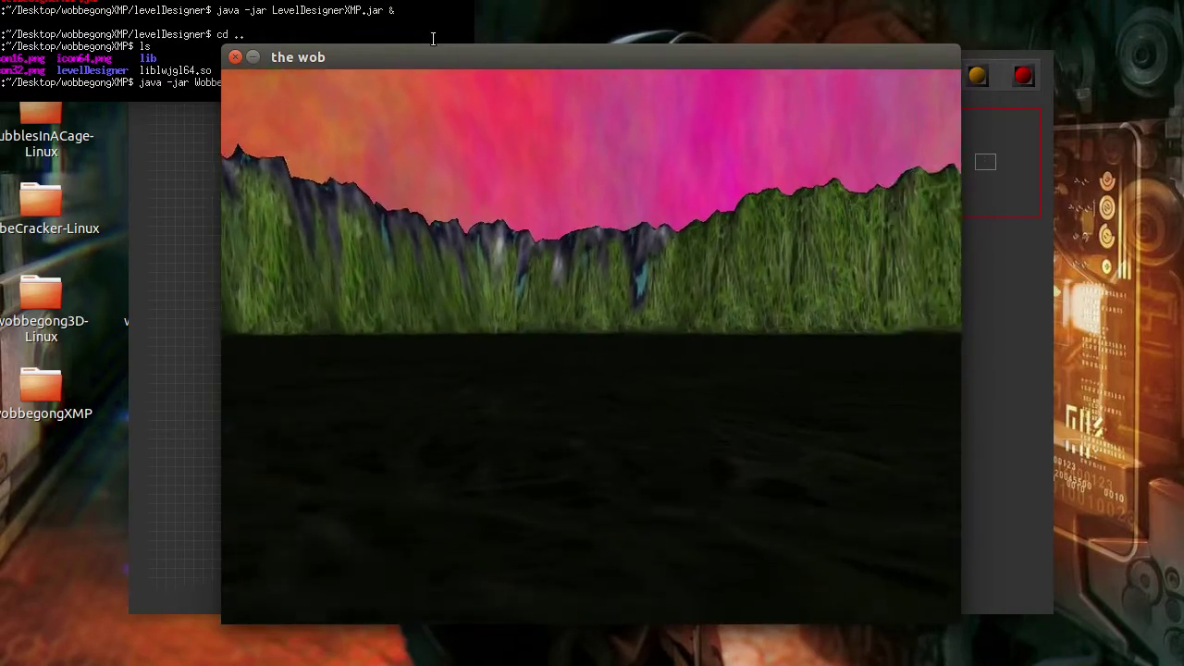
pyautogui.press('w')
pyautogui.press('Right')
pyautogui.press('w')
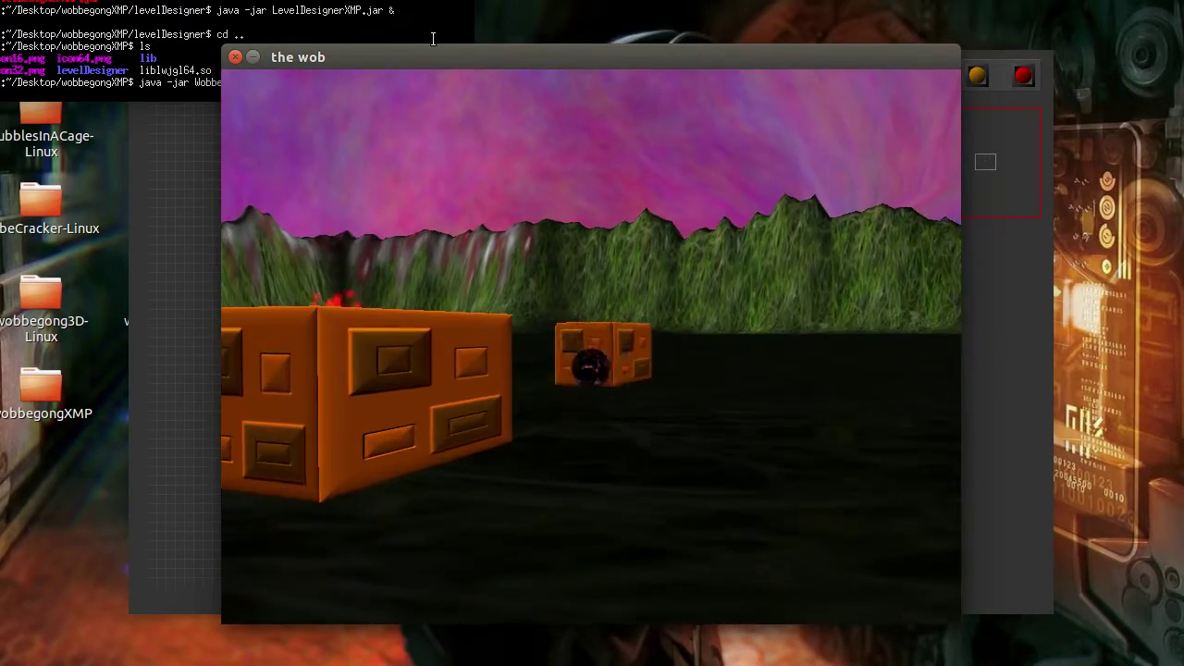
pyautogui.press('s')
pyautogui.press('Left')
pyautogui.press('w')
pyautogui.press('Right')
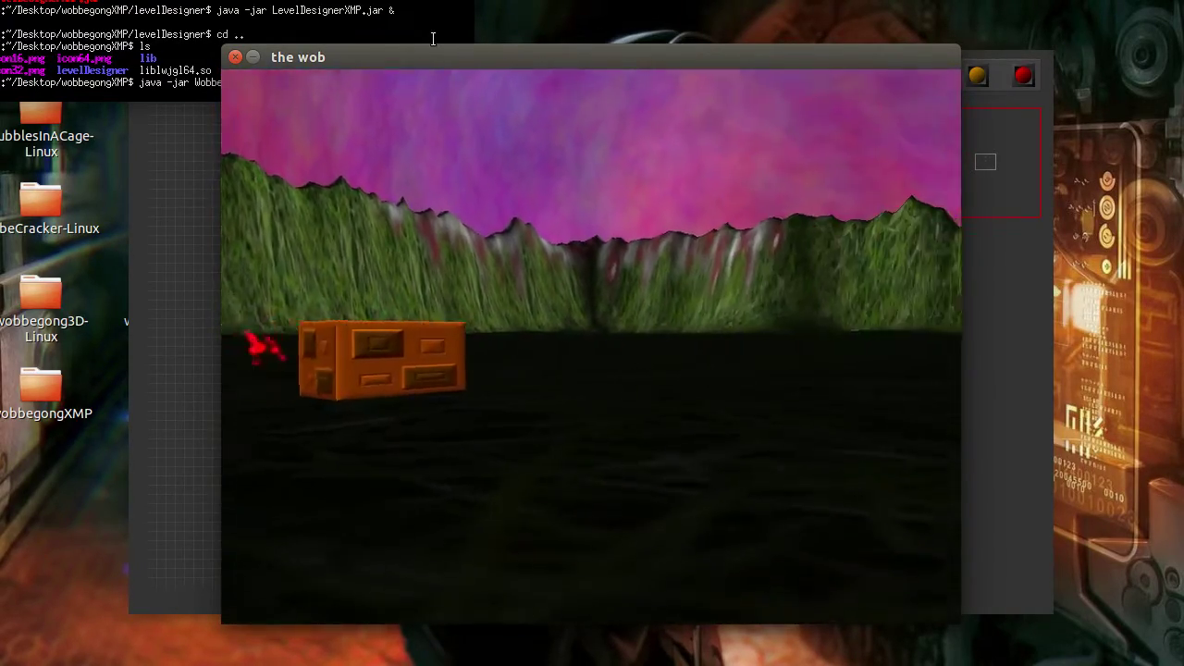
pyautogui.press('Left')
pyautogui.press('w')
pyautogui.press('s')
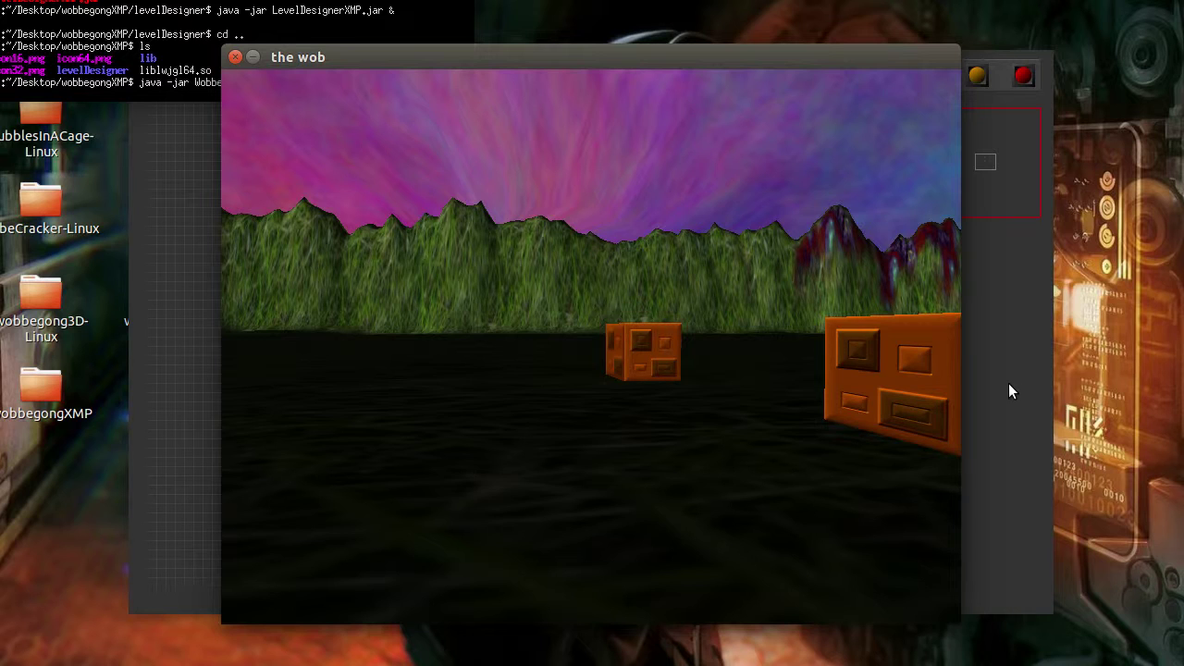
pyautogui.press('Escape')
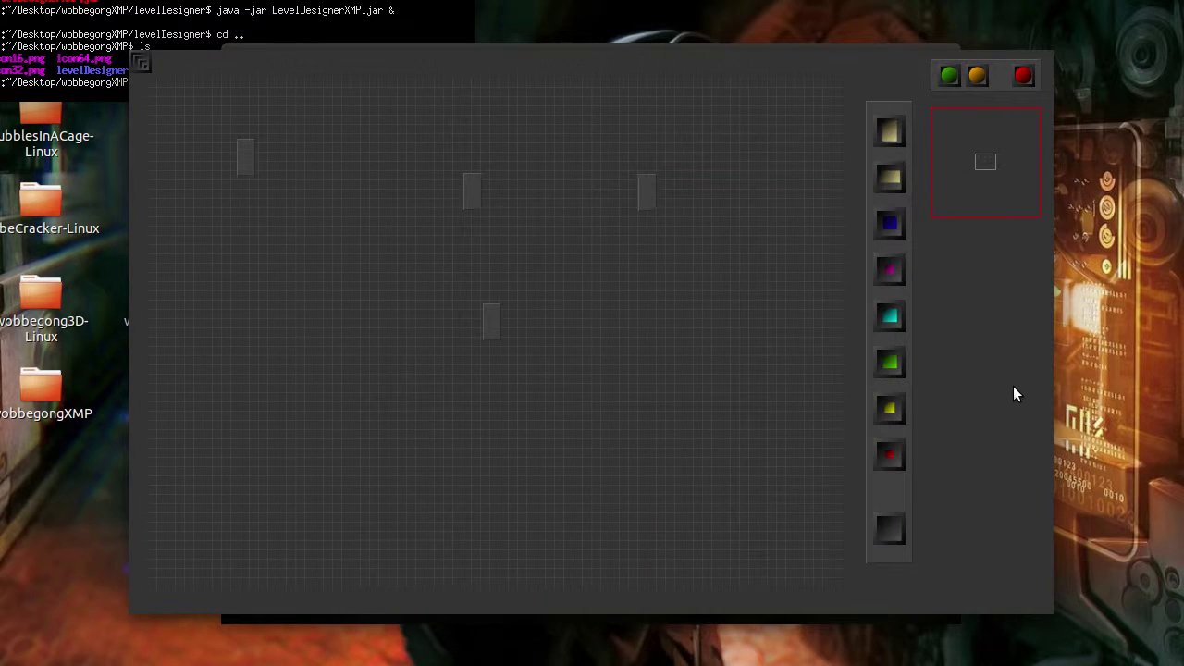
# Enable physics for the block at the upper left of the level grid and commit the change.
pyautogui.click(246, 166)
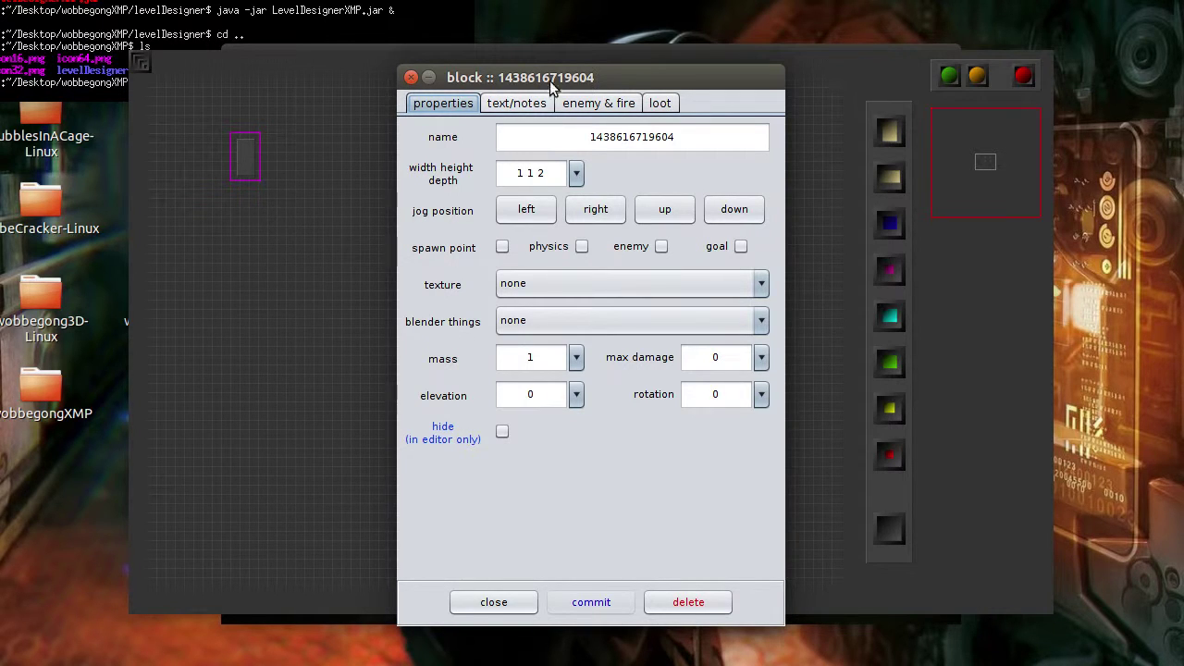
pyautogui.moveTo(550, 80); pyautogui.dragTo(742, 79)
pyautogui.click(476, 192)
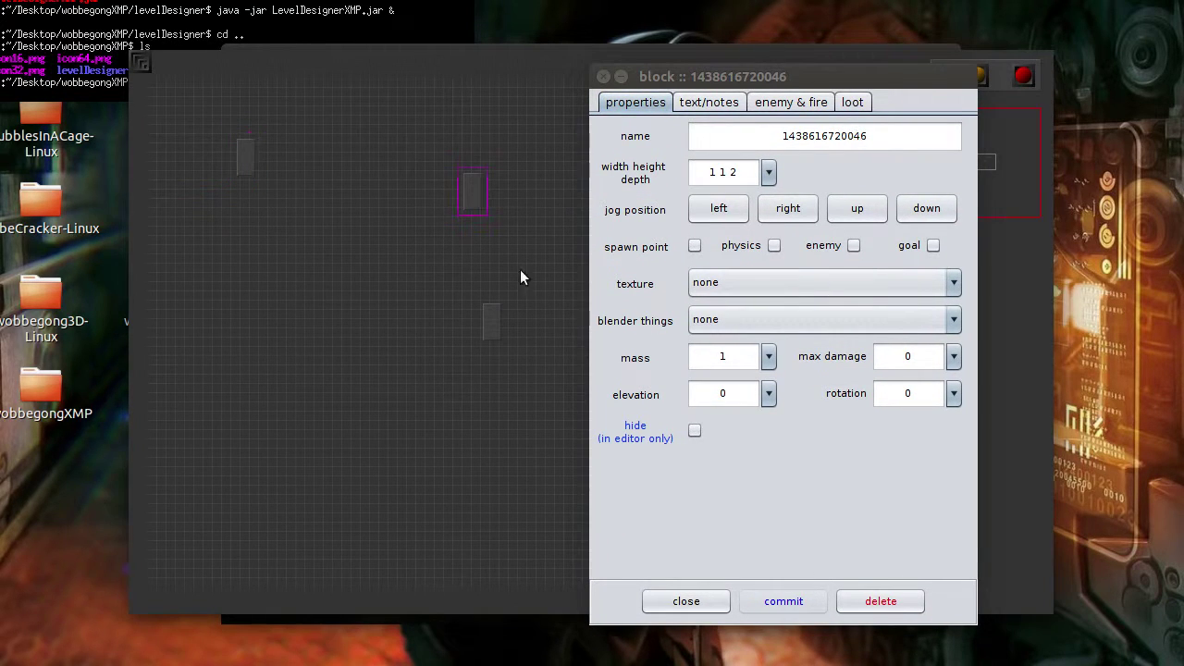
pyautogui.click(491, 319)
pyautogui.click(471, 204)
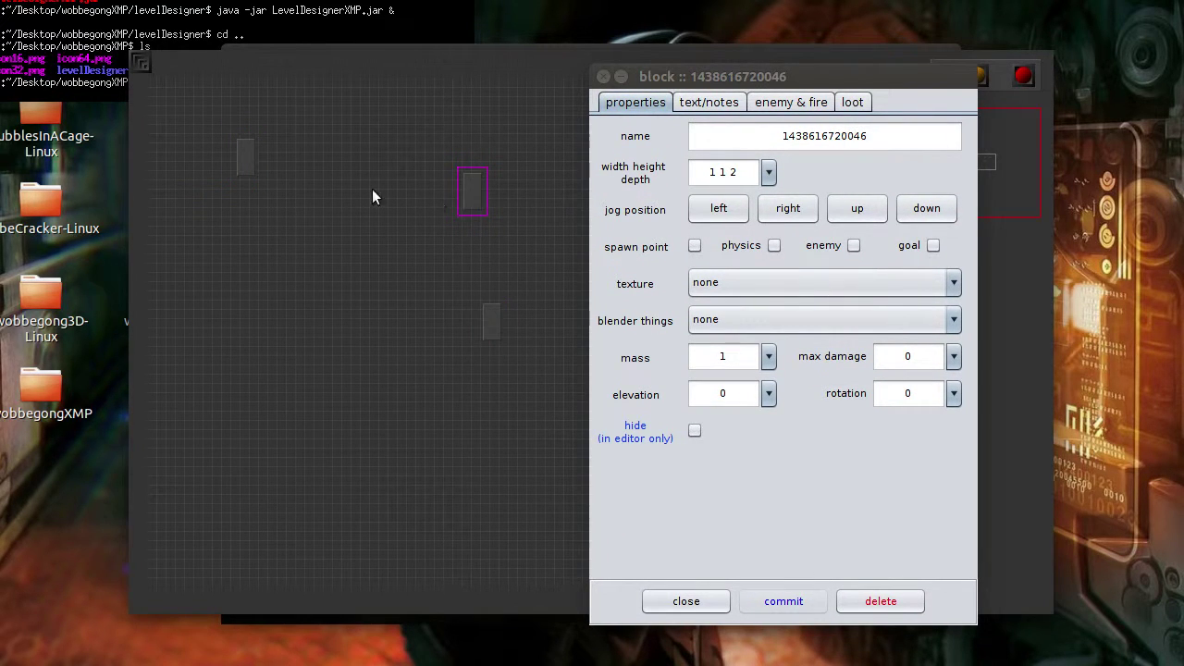
pyautogui.click(243, 161)
pyautogui.moveTo(713, 74); pyautogui.dragTo(714, 47)
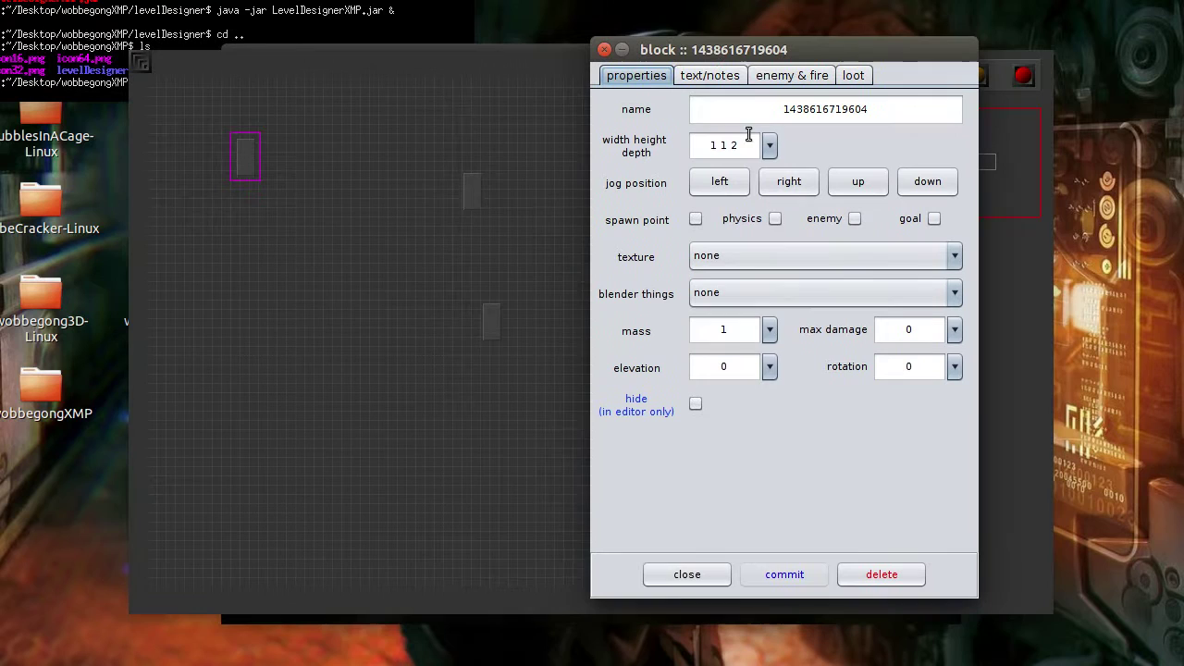
pyautogui.click(775, 219)
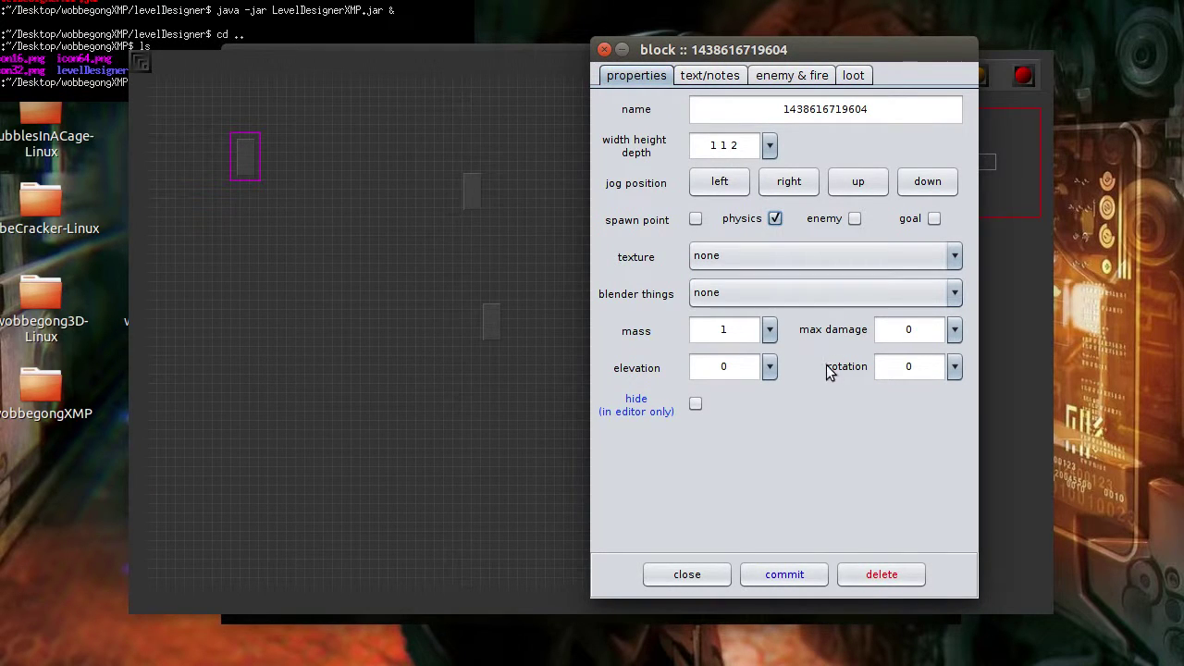
pyautogui.click(812, 577)
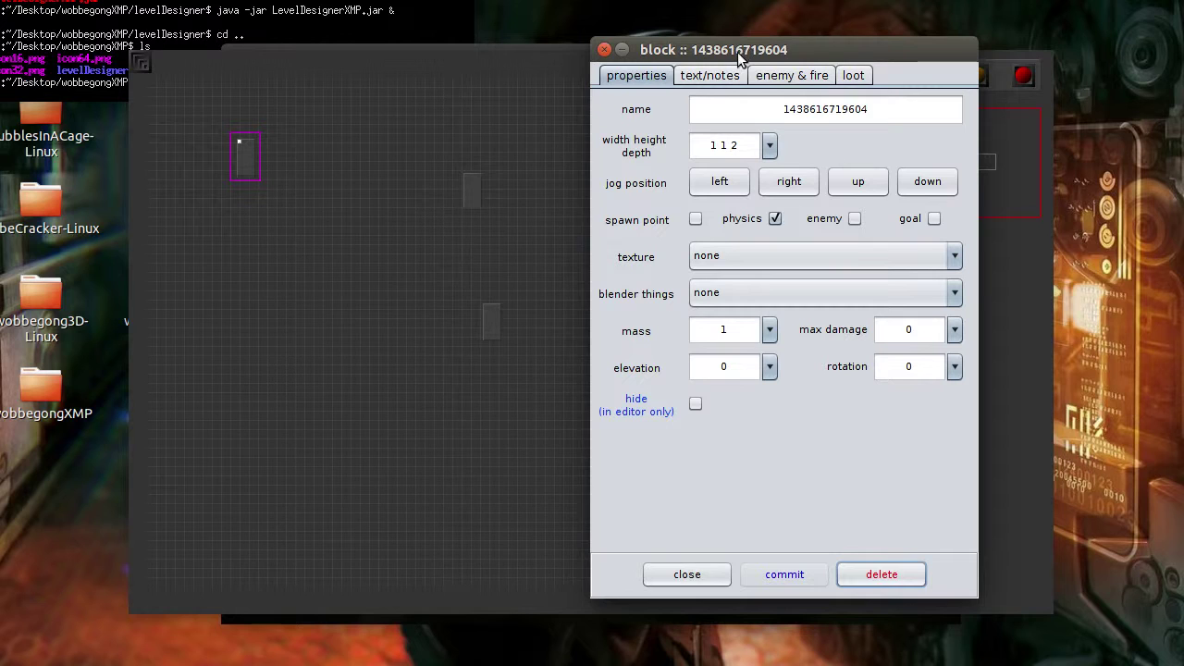
# Enable physics for the upper middle block of the level grid and commit the change.
pyautogui.moveTo(737, 53); pyautogui.dragTo(680, 88)
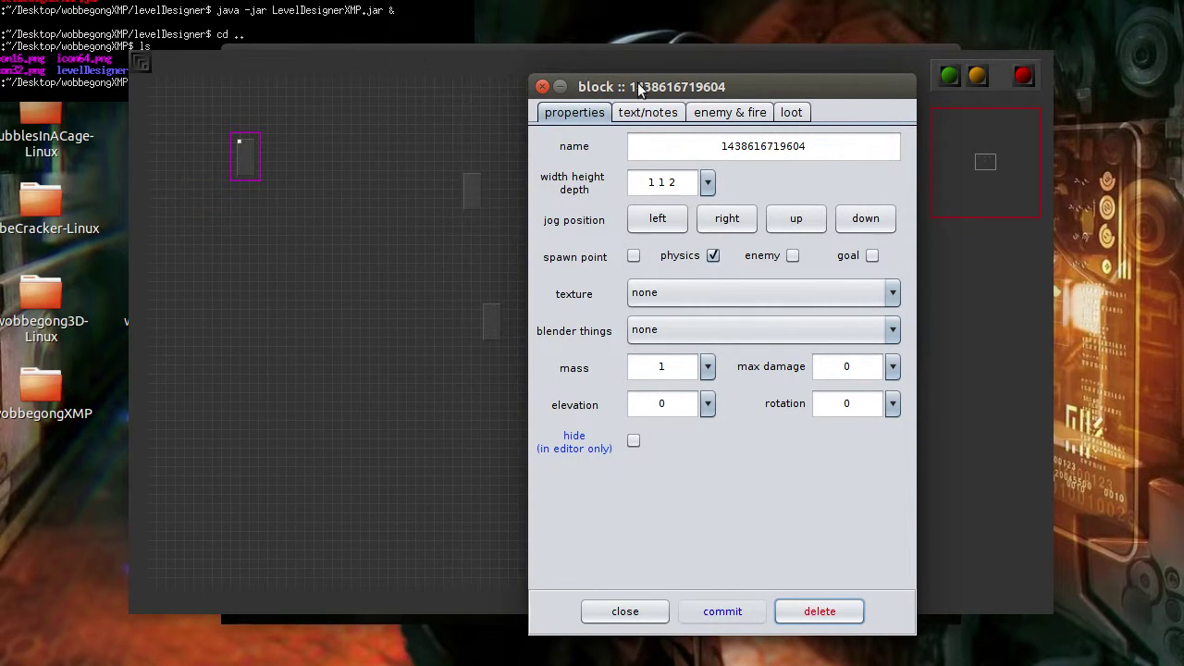
pyautogui.moveTo(668, 81); pyautogui.dragTo(823, 81)
pyautogui.click(467, 191)
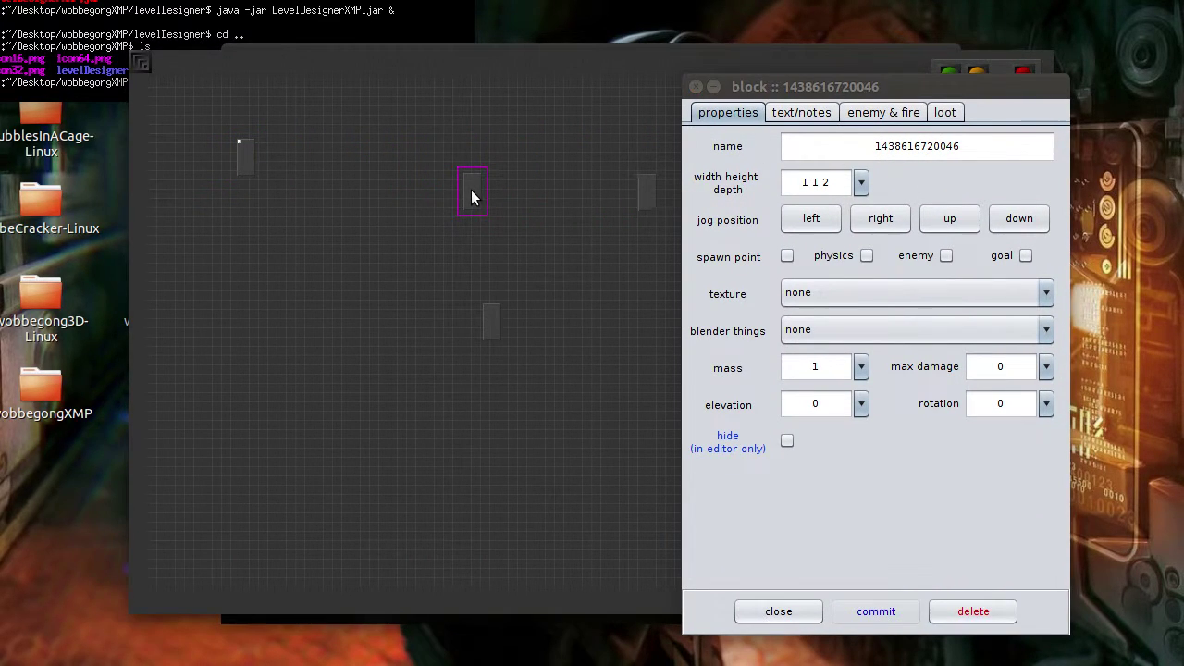
pyautogui.click(866, 256)
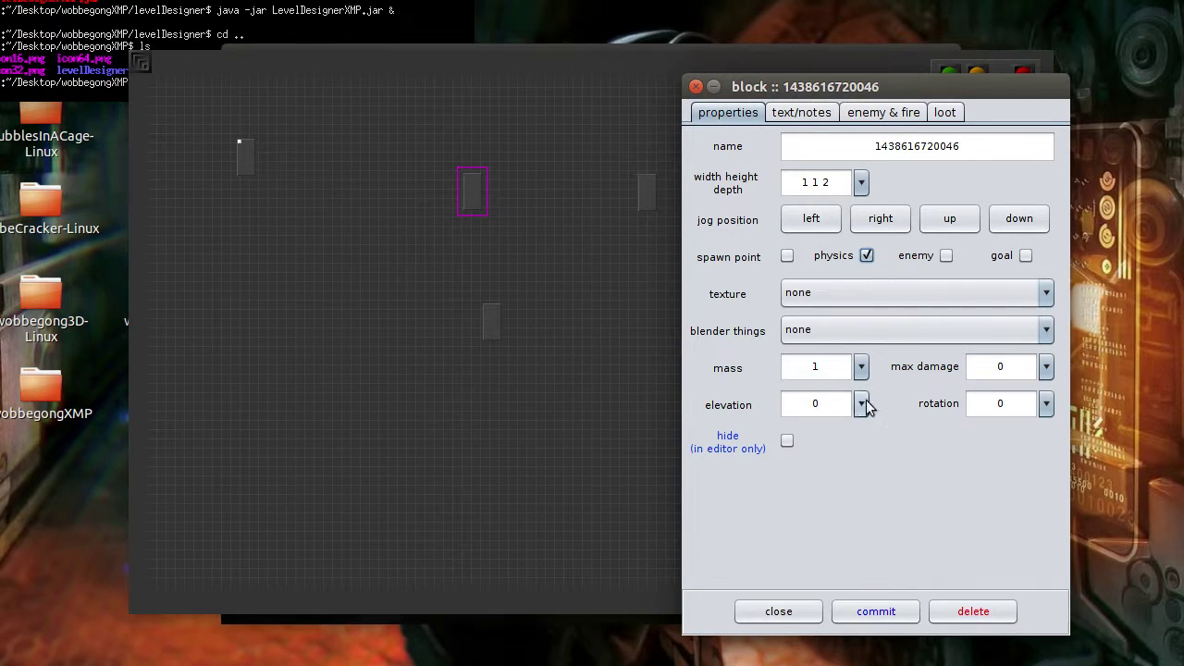
pyautogui.click(876, 611)
# Enable physics for the lowest block and for the block to the right of the upper middle one, committing each change.
pyautogui.click(495, 323)
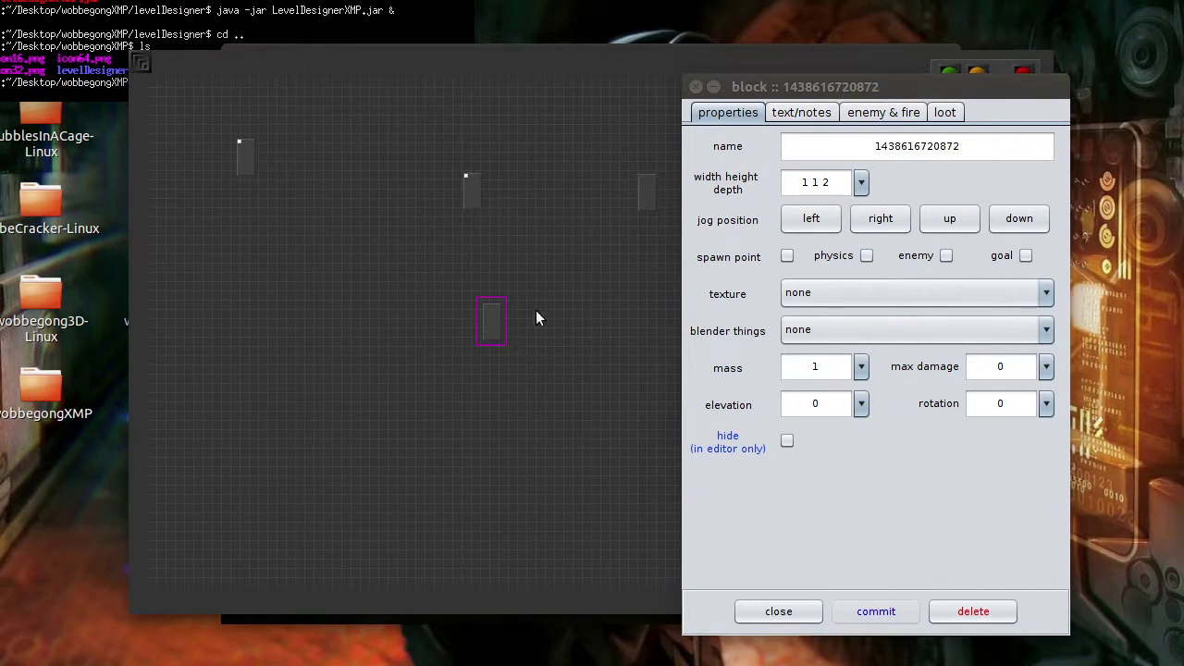
pyautogui.click(866, 256)
pyautogui.click(876, 612)
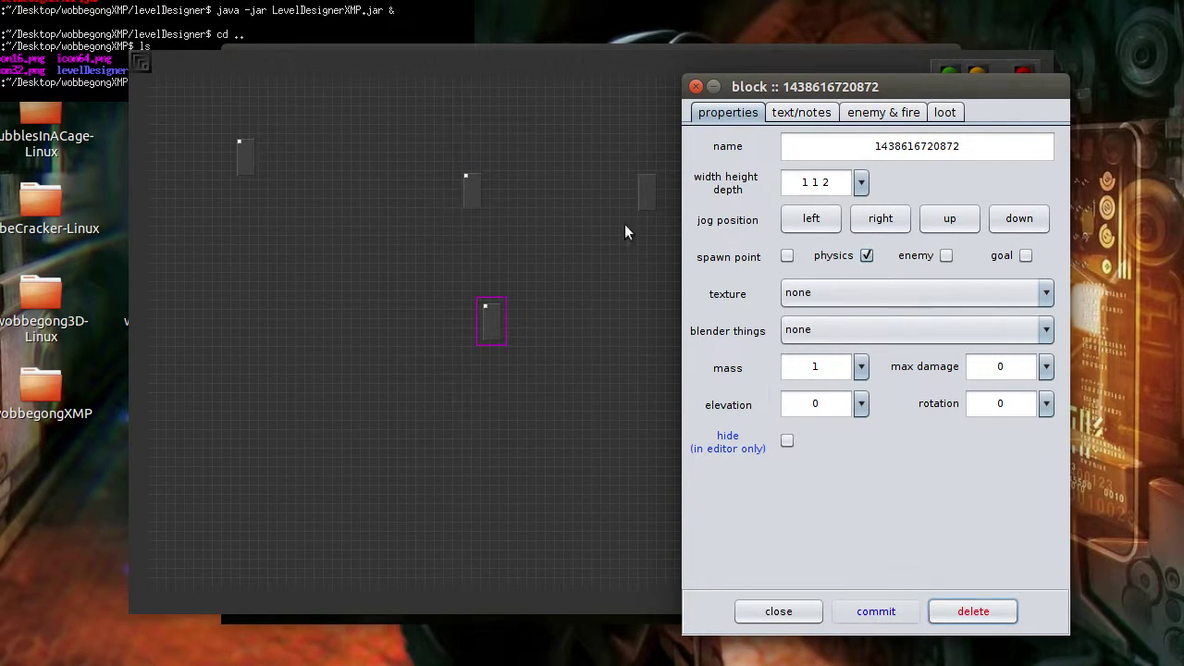
pyautogui.click(647, 191)
pyautogui.click(866, 256)
pyautogui.click(876, 612)
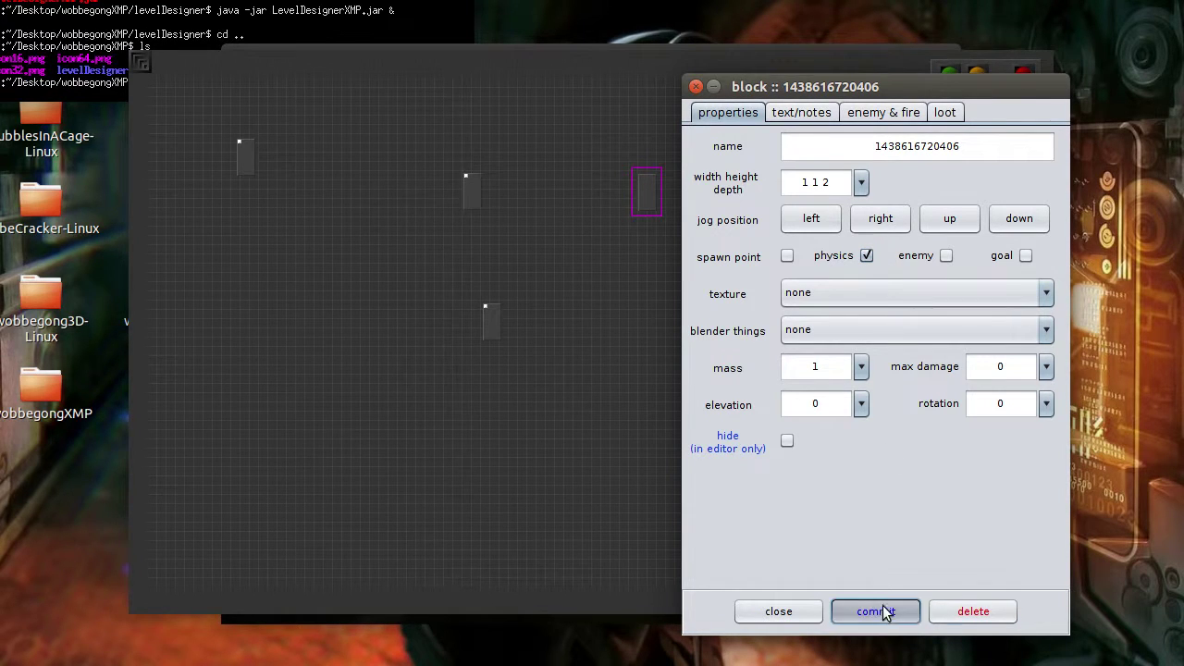
# Enable physics for the block at the upper right of the level grid, commit it and close its properties.
pyautogui.click(731, 68)
pyautogui.moveTo(767, 83); pyautogui.dragTo(769, 197)
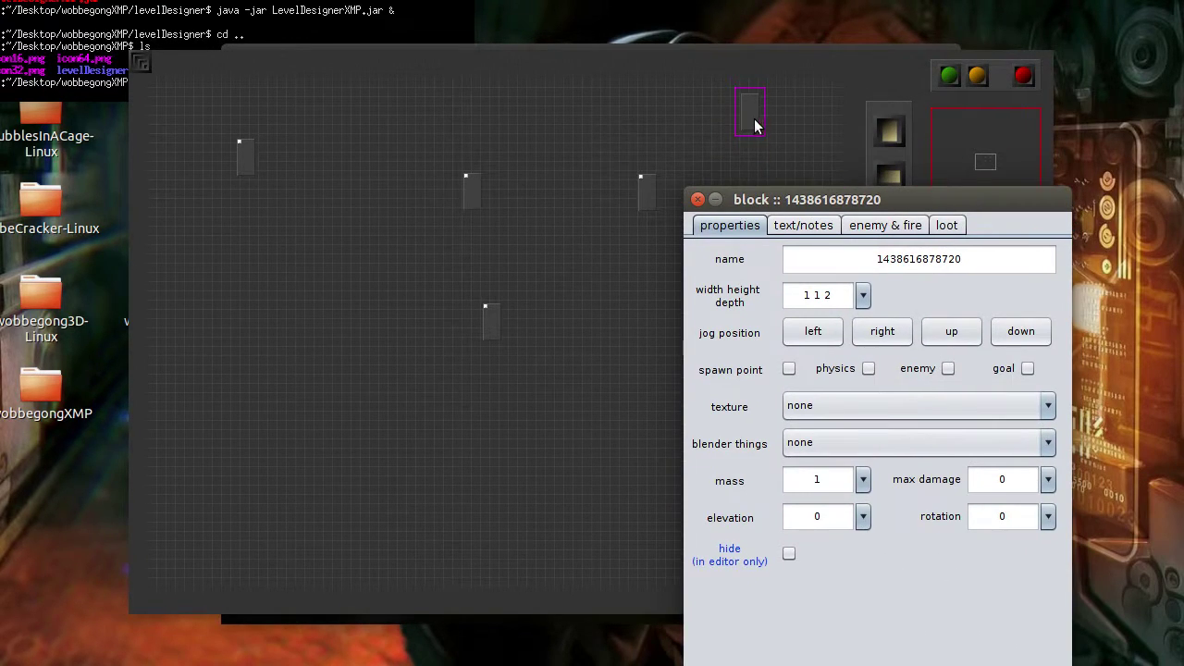
pyautogui.moveTo(825, 199); pyautogui.dragTo(954, 74)
pyautogui.click(998, 242)
pyautogui.click(1006, 598)
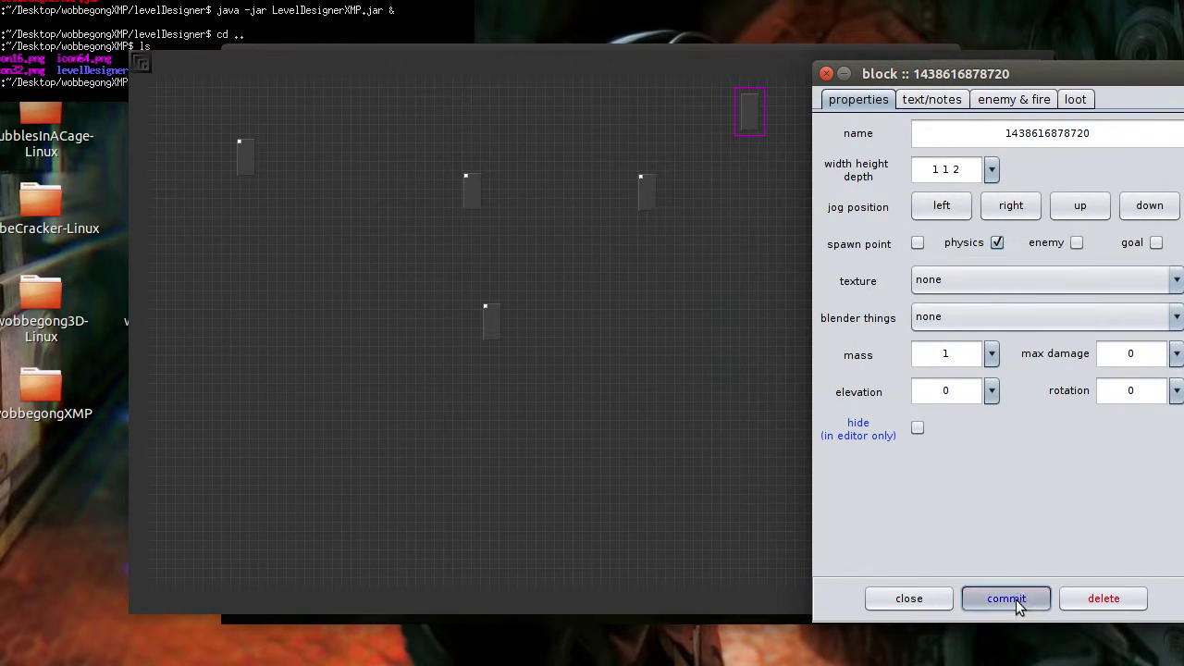
pyautogui.click(925, 600)
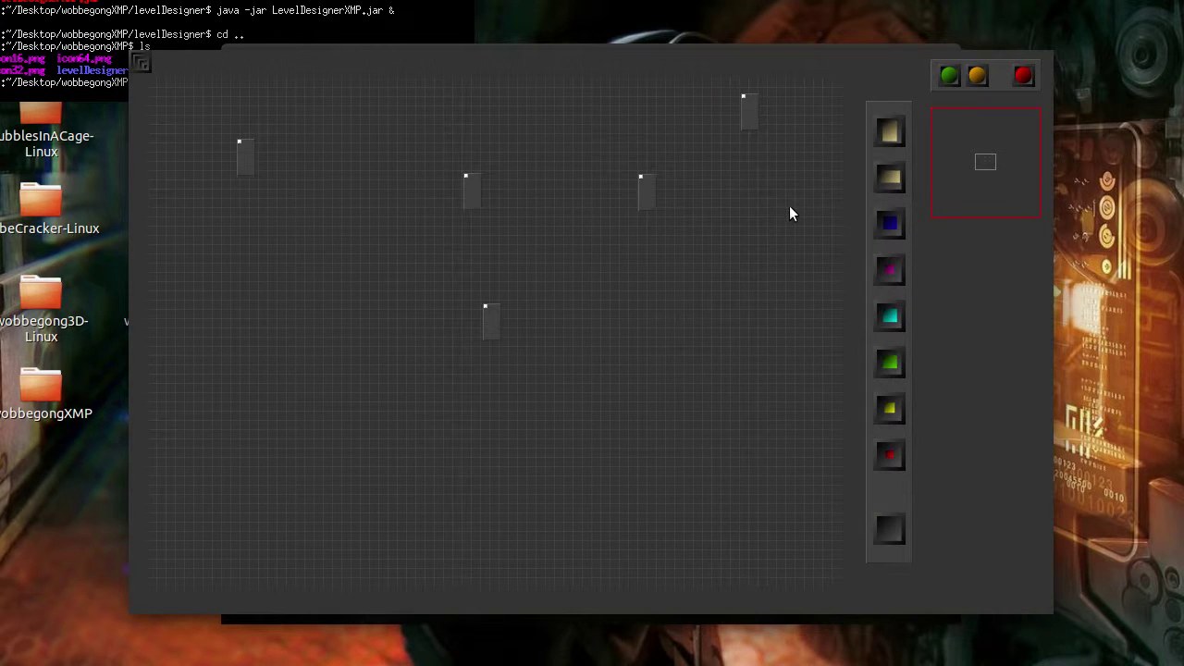
# Save the level as startMap in gameDir and start the game with it.
pyautogui.click(950, 76)
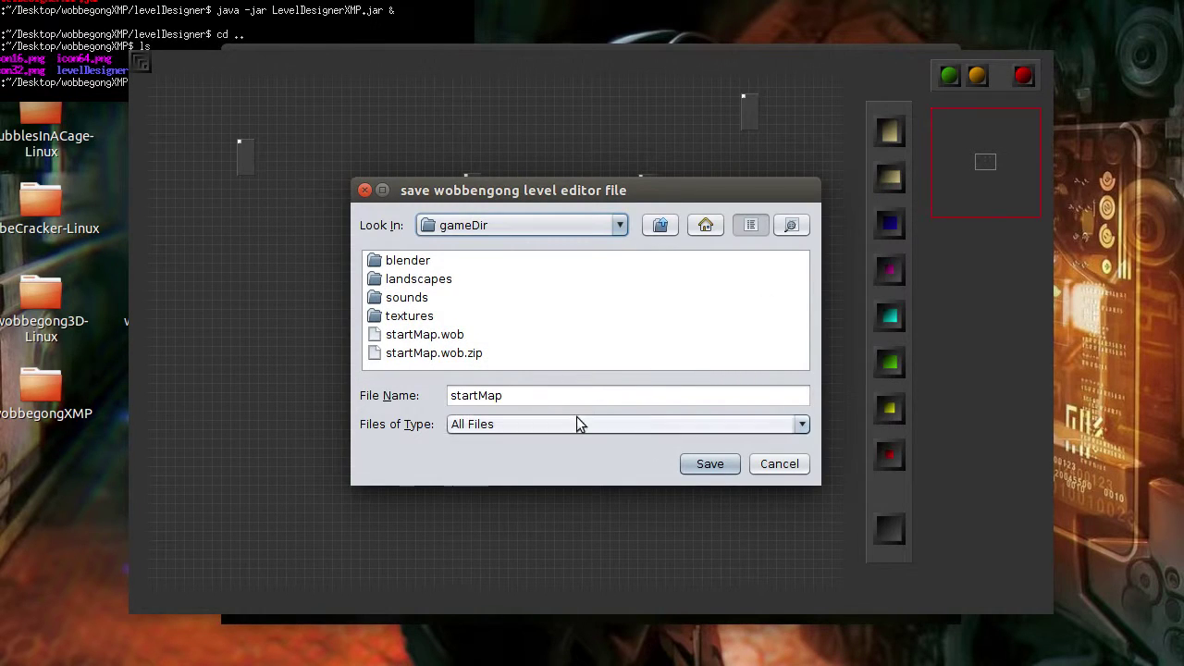
pyautogui.click(710, 464)
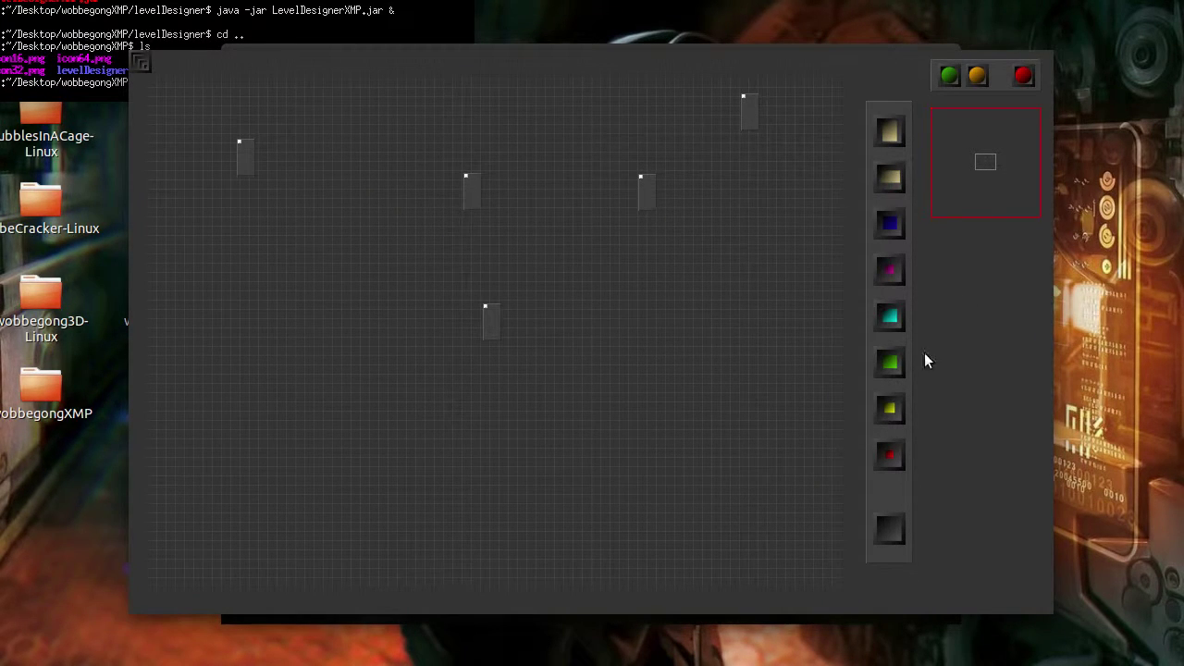
pyautogui.click(969, 77)
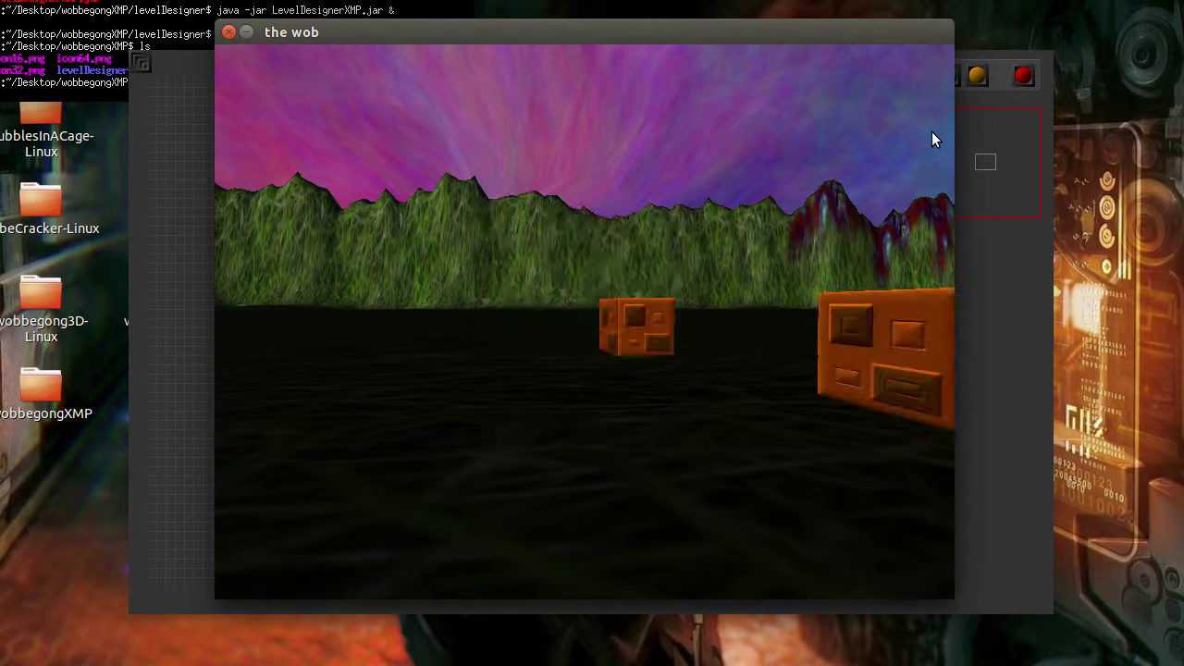
# Turn and move around in the running level to examine the physics-enabled blocks from a distance.
pyautogui.press('Right')
pyautogui.press('Down')
pyautogui.press('Left')
pyautogui.press('Up')
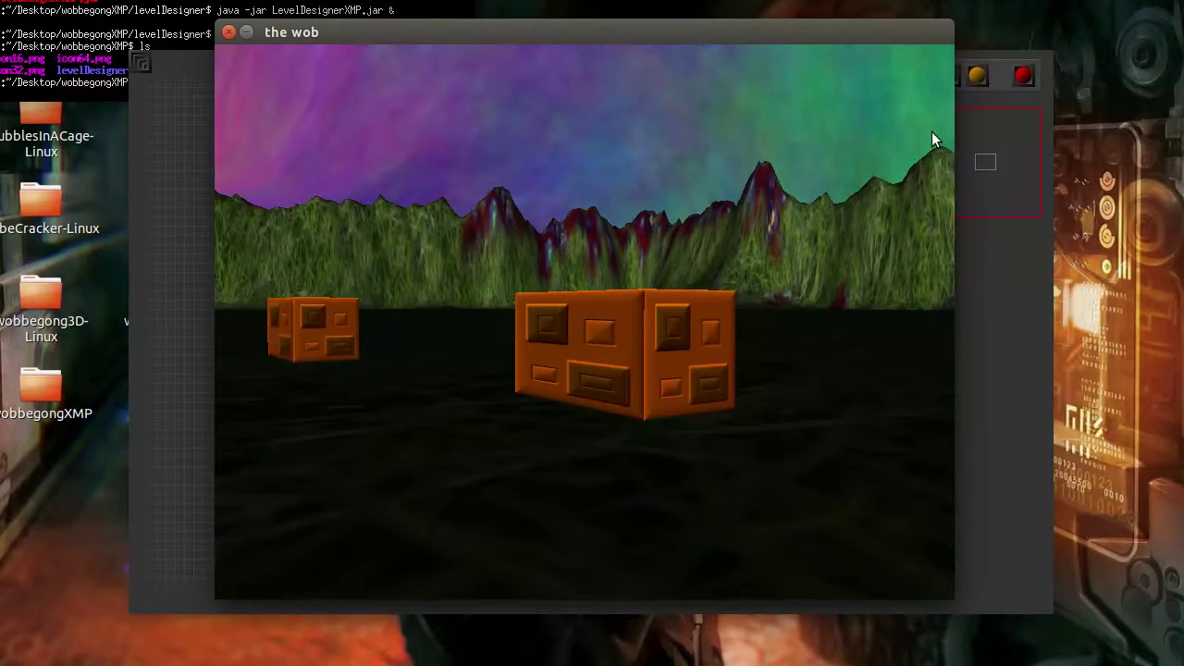
pyautogui.press('Left')
pyautogui.press('space')
pyautogui.press('Right')
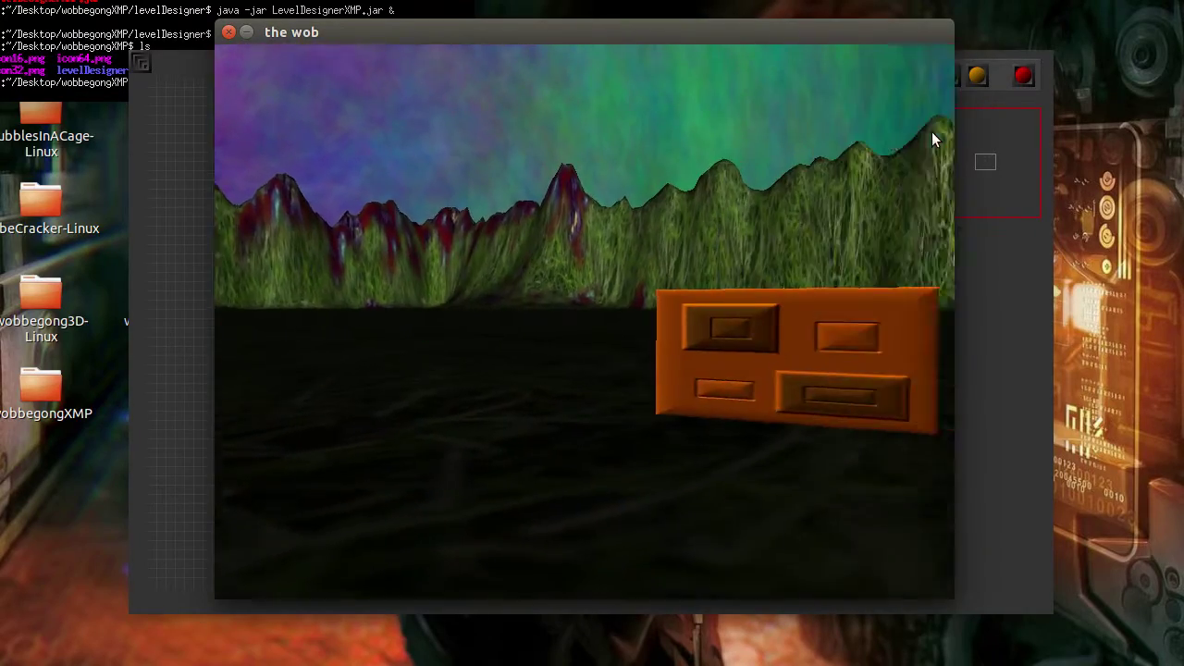
pyautogui.press('space')
pyautogui.press('Right')
pyautogui.press('space')
pyautogui.press('Right')
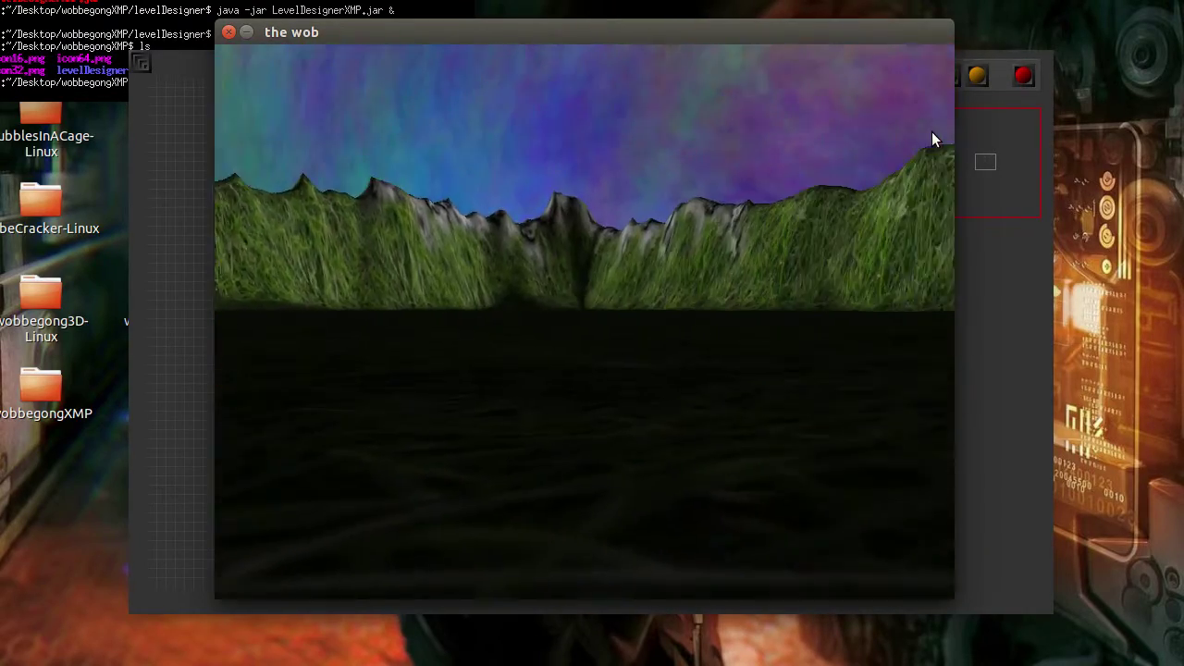
pyautogui.press('Right')
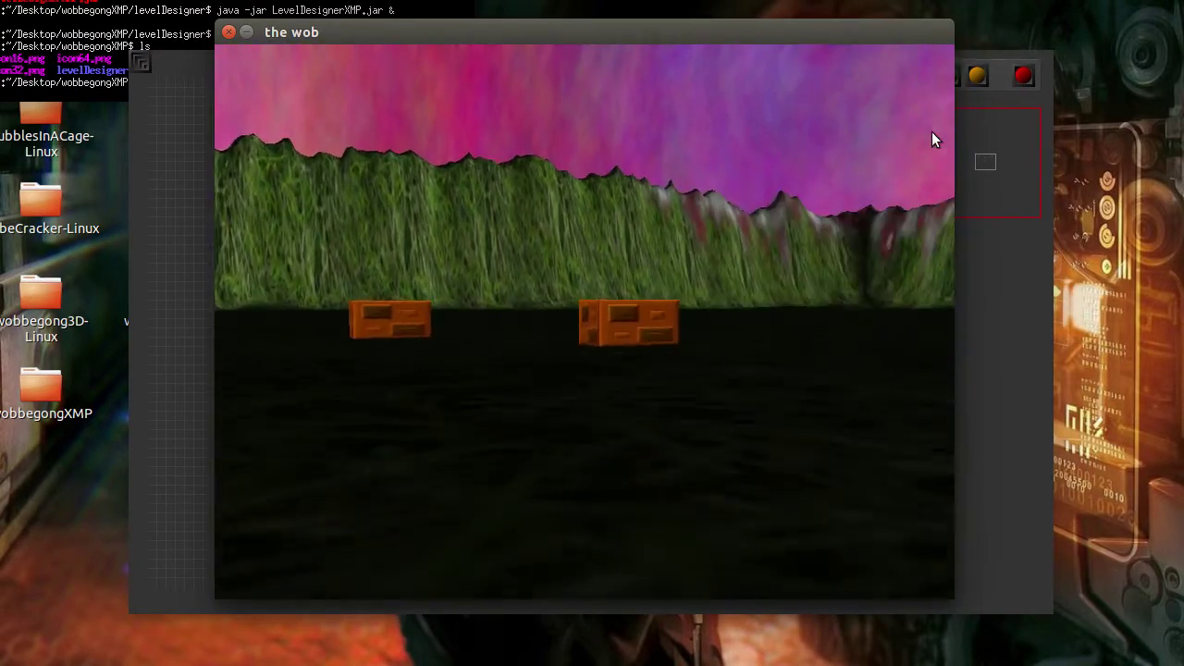
# Walk up to one block's long side and move forward and back against it to test its physics.
pyautogui.press('space')
pyautogui.press('Right')
pyautogui.press('Up')
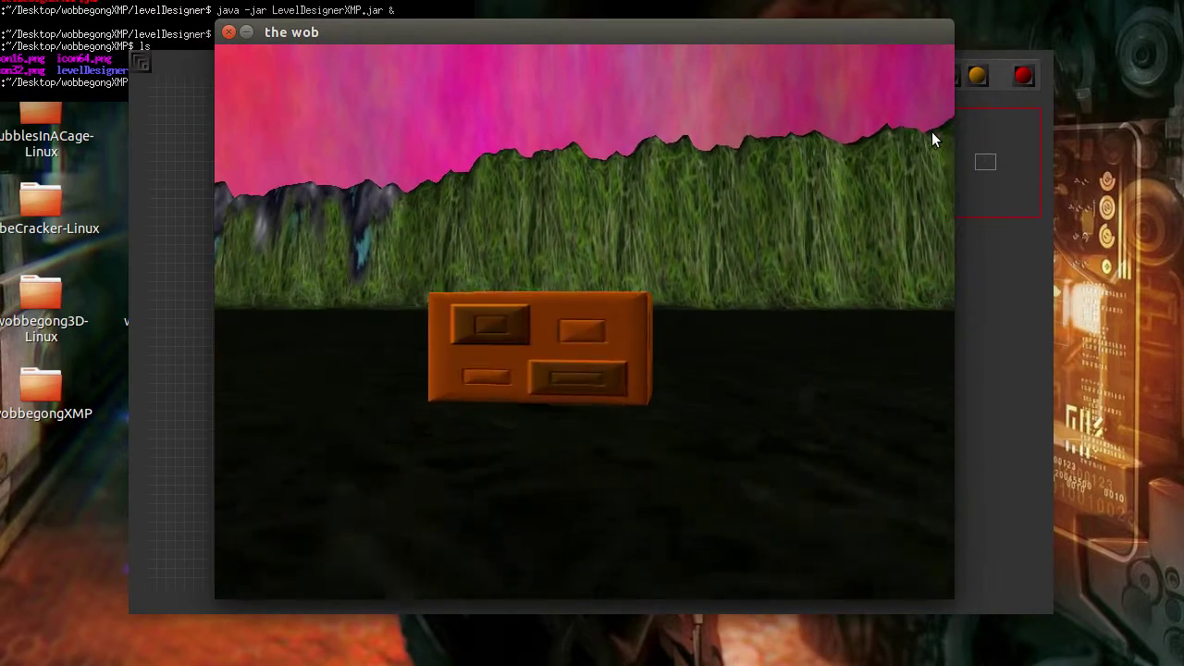
pyautogui.press('Right')
pyautogui.press('Down')
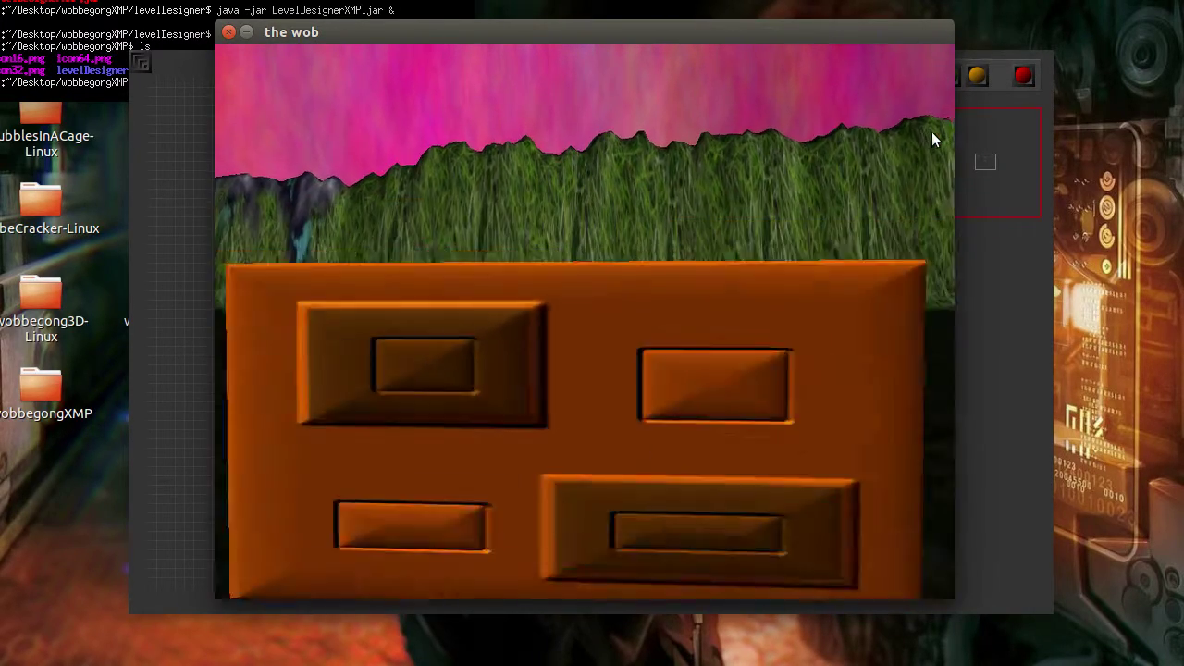
pyautogui.press('Up')
pyautogui.press('Down')
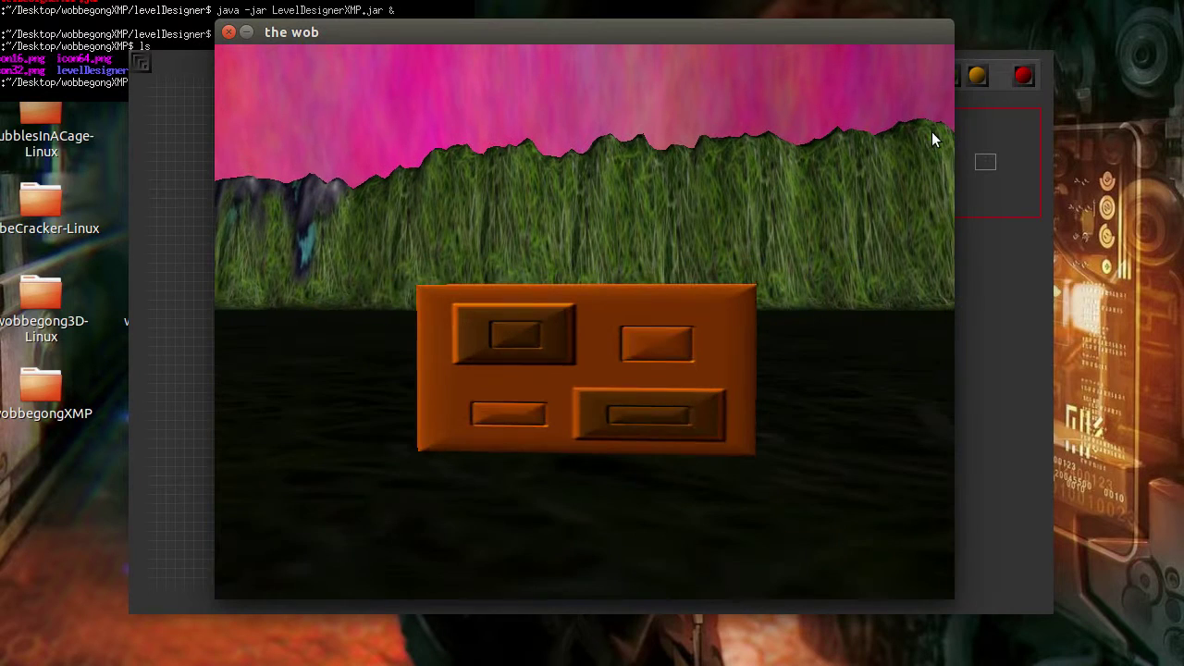
pyautogui.press('Right')
pyautogui.press('Up')
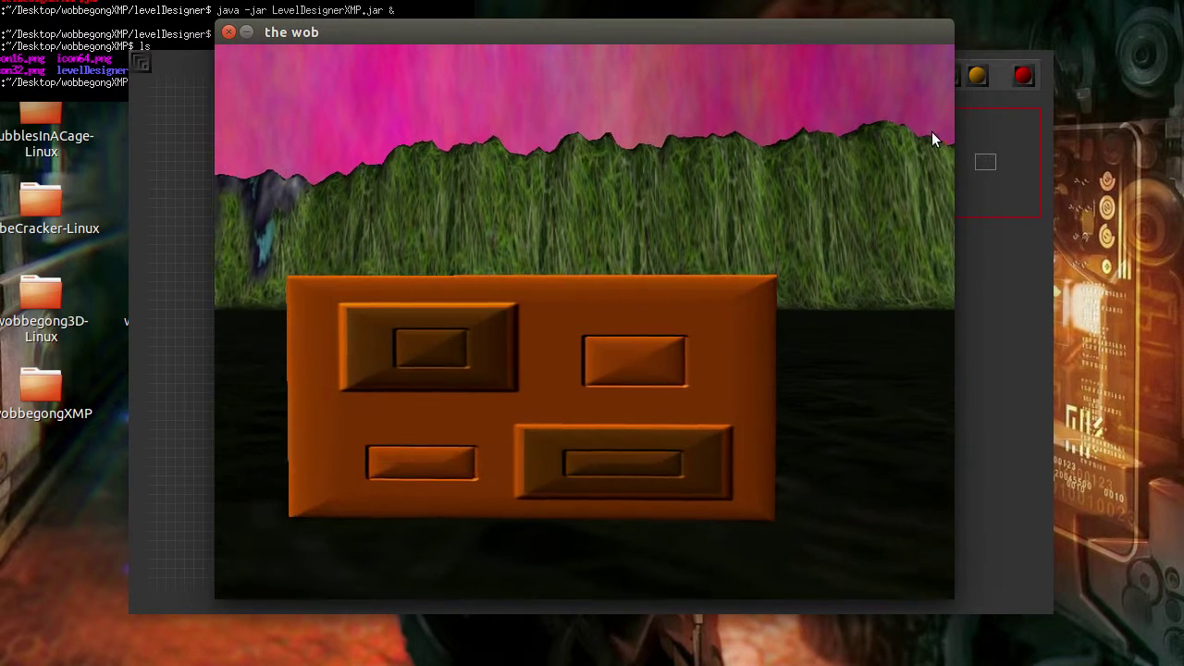
pyautogui.press('Left')
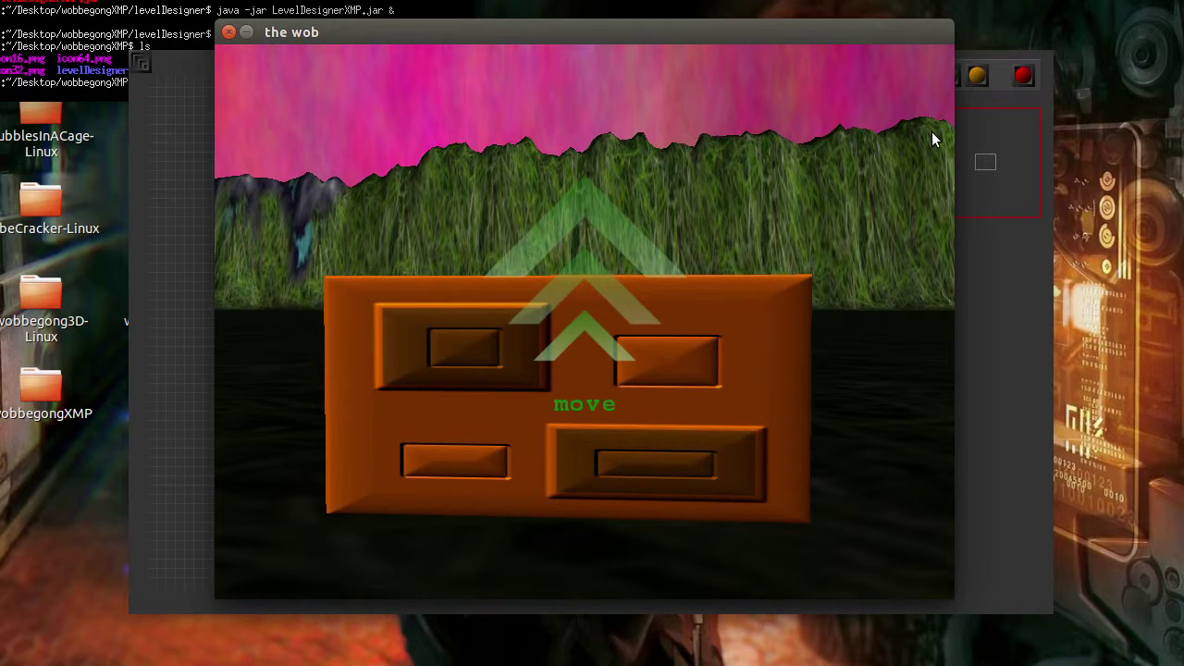
pyautogui.press('Down')
pyautogui.press('Up')
pyautogui.press('Right')
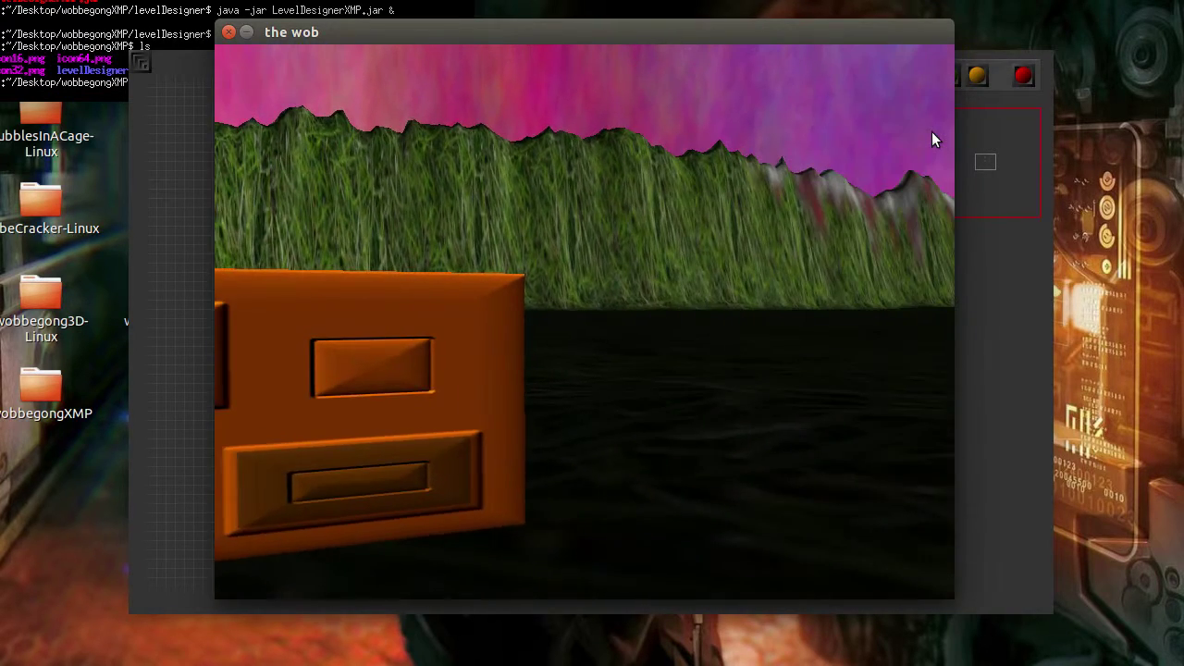
# Circle the block to its short end and walk against it to test its physics from another side.
pyautogui.press('Down')
pyautogui.press('Right')
pyautogui.press('Right')
pyautogui.press('a')
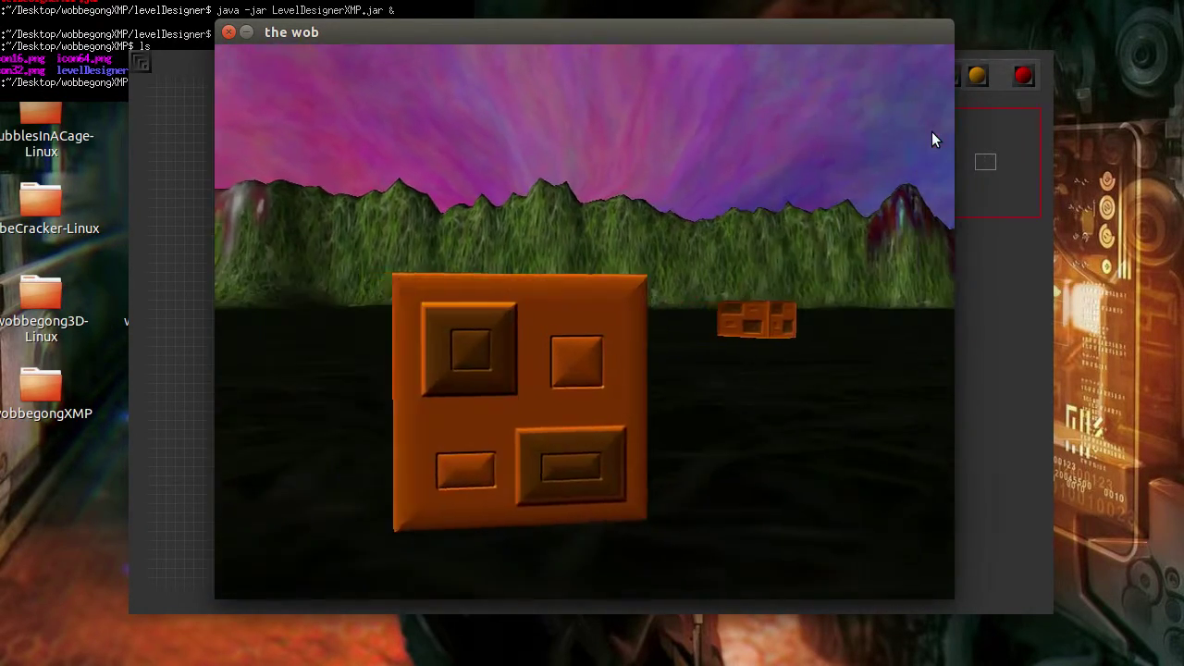
pyautogui.press('Down')
pyautogui.press('Up')
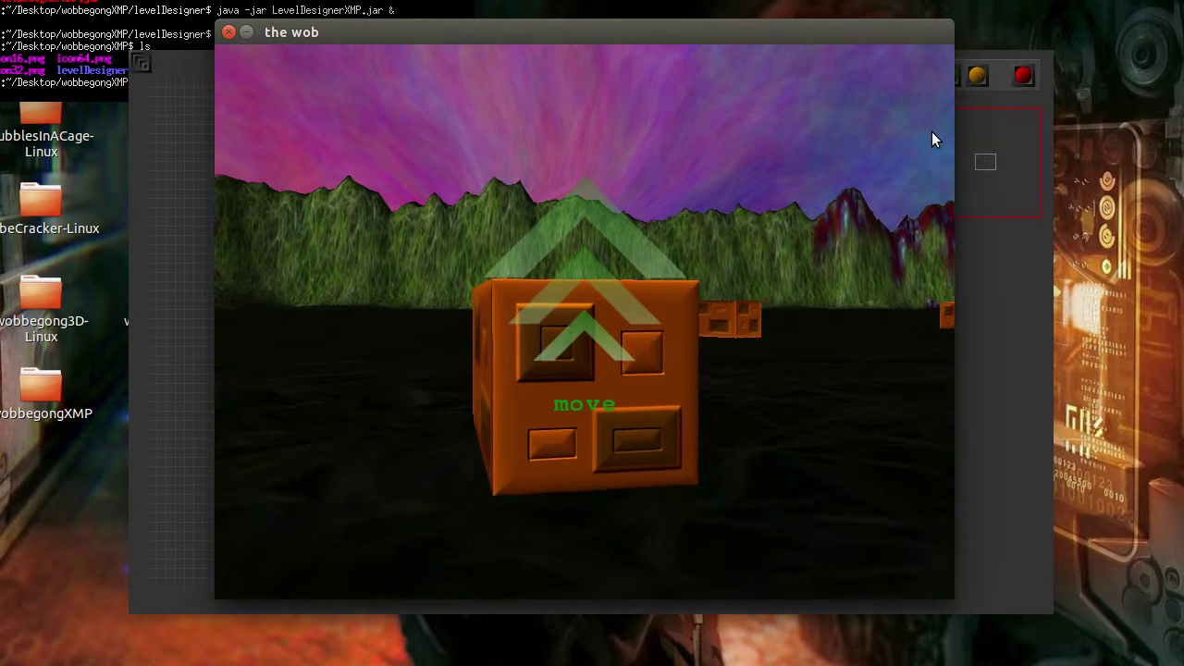
pyautogui.press('Up')
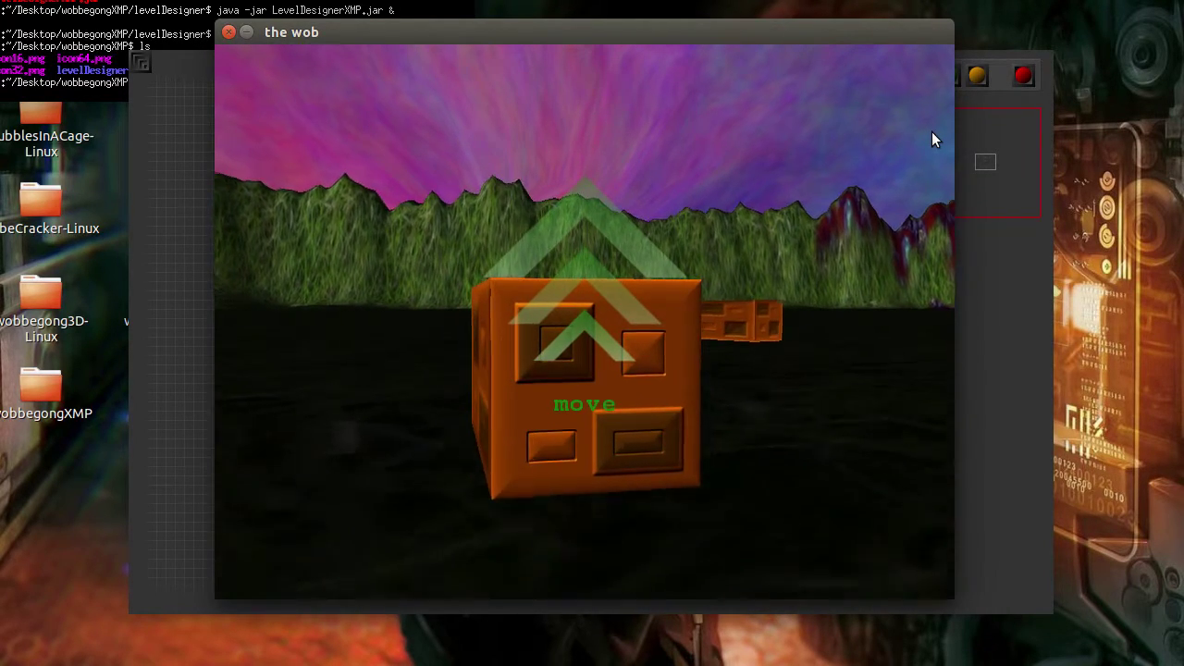
pyautogui.press('Right')
pyautogui.press('a')
pyautogui.press('Right')
pyautogui.press('a')
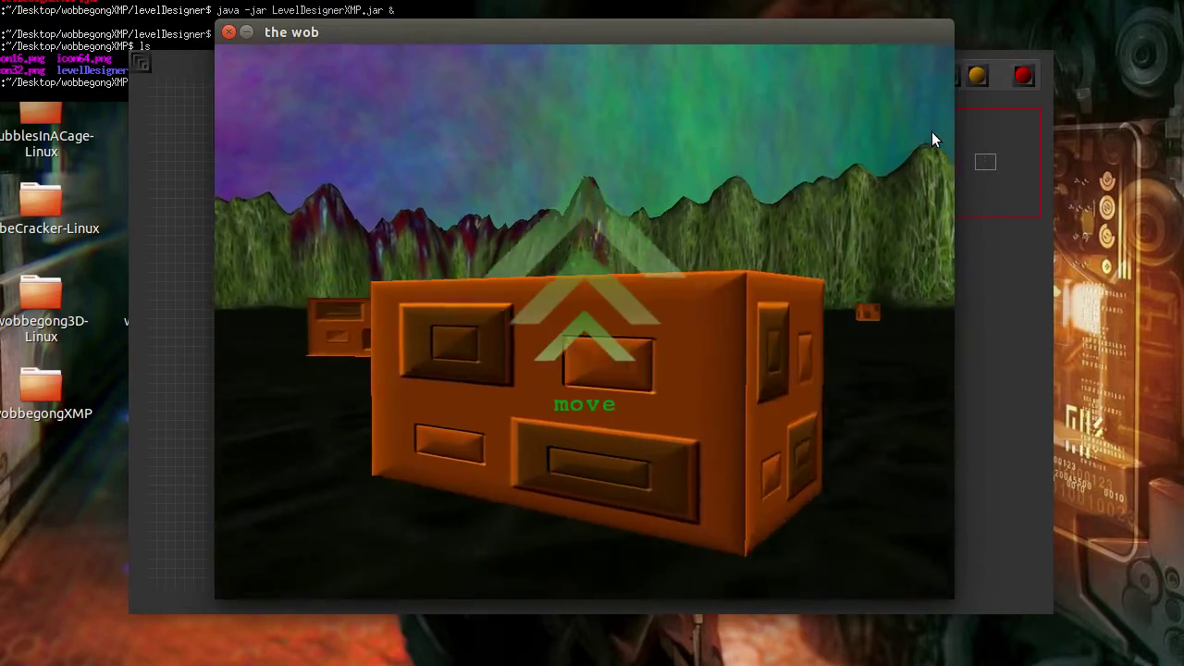
# Move on among the other blocks in the level and turn around to inspect their placement.
pyautogui.press('Right')
pyautogui.press('Left')
pyautogui.press('Up')
pyautogui.press('Right')
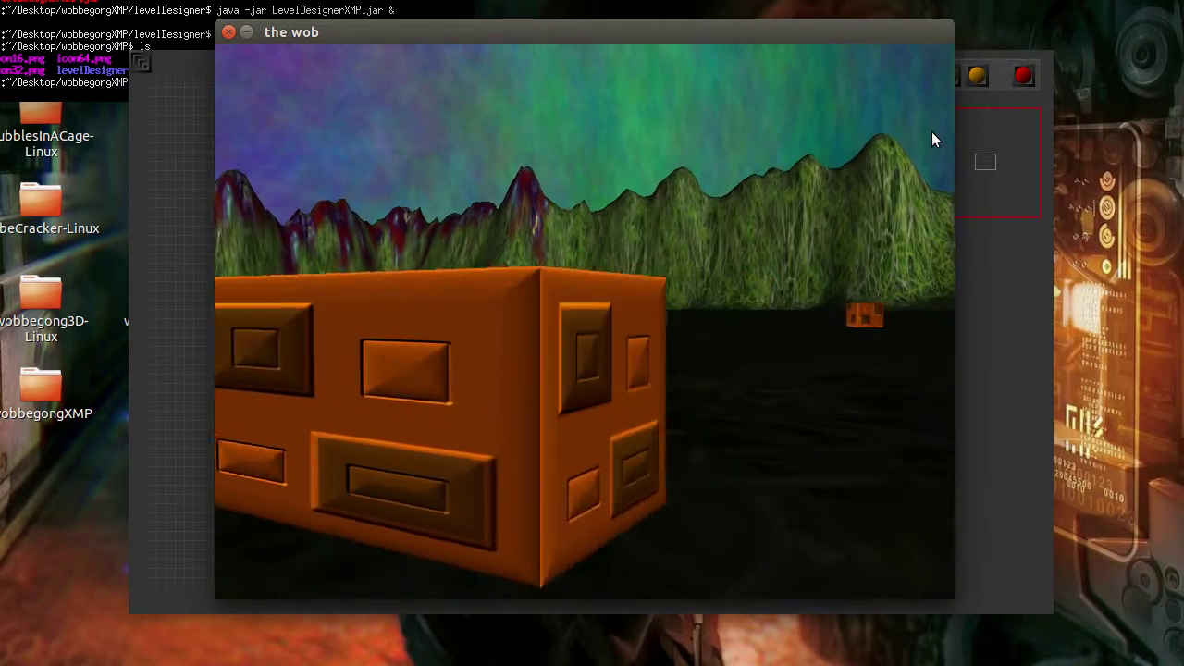
pyautogui.press('Left')
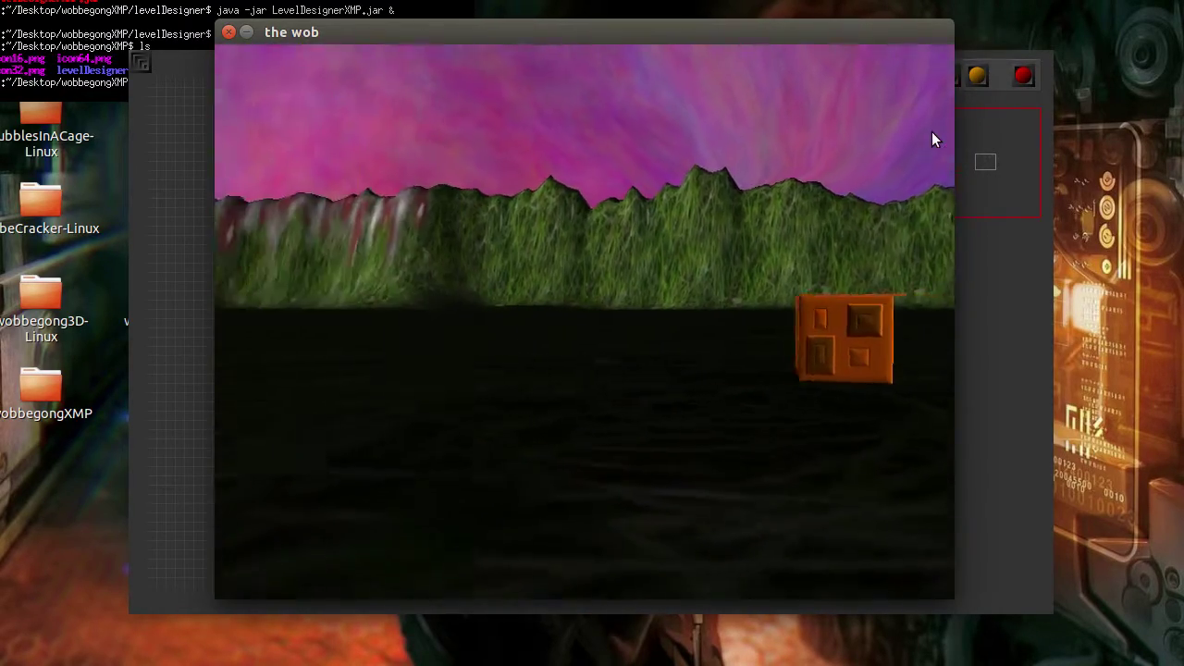
pyautogui.press('Right')
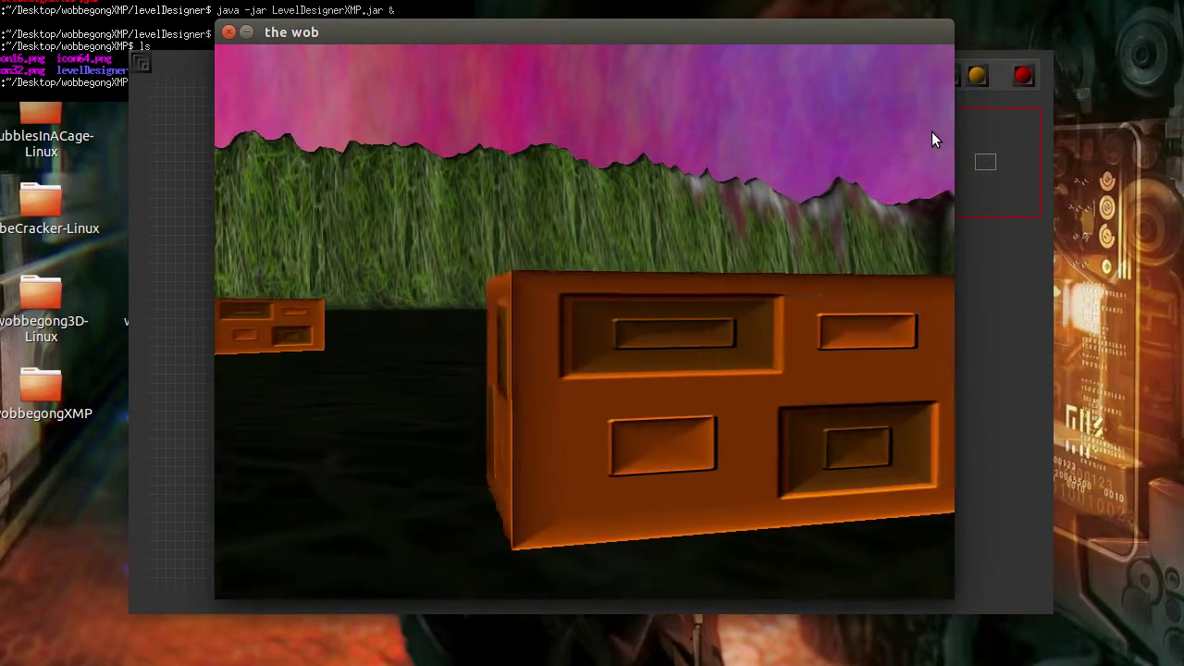
pyautogui.press('Up')
pyautogui.press('Left')
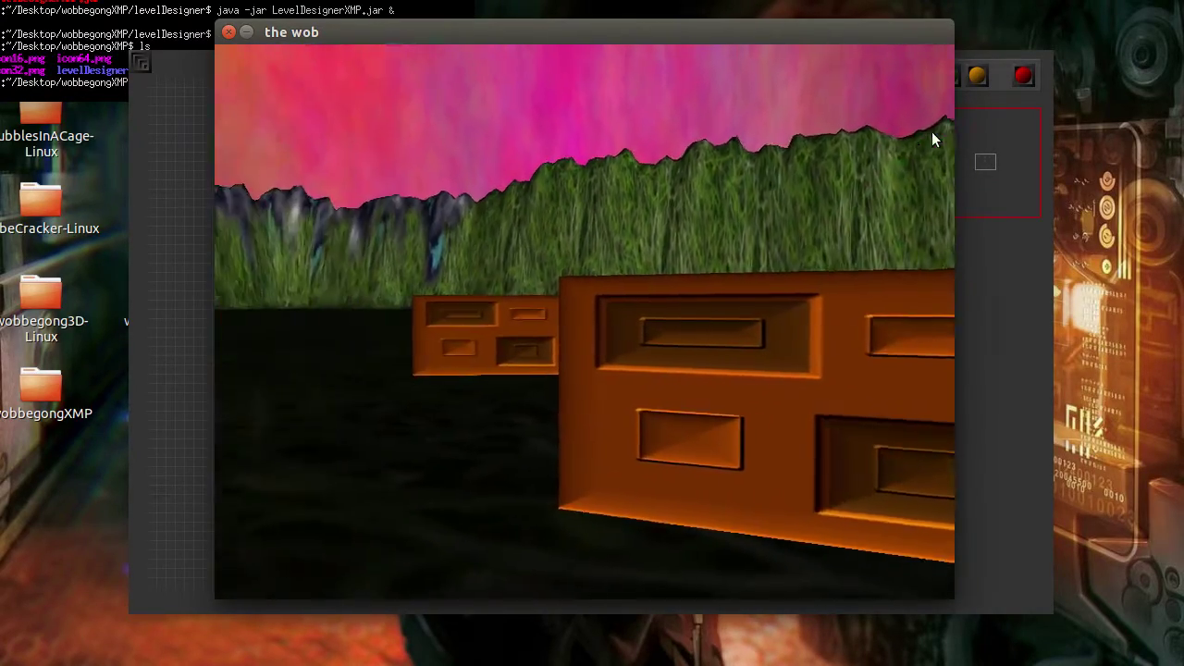
pyautogui.press('Left')
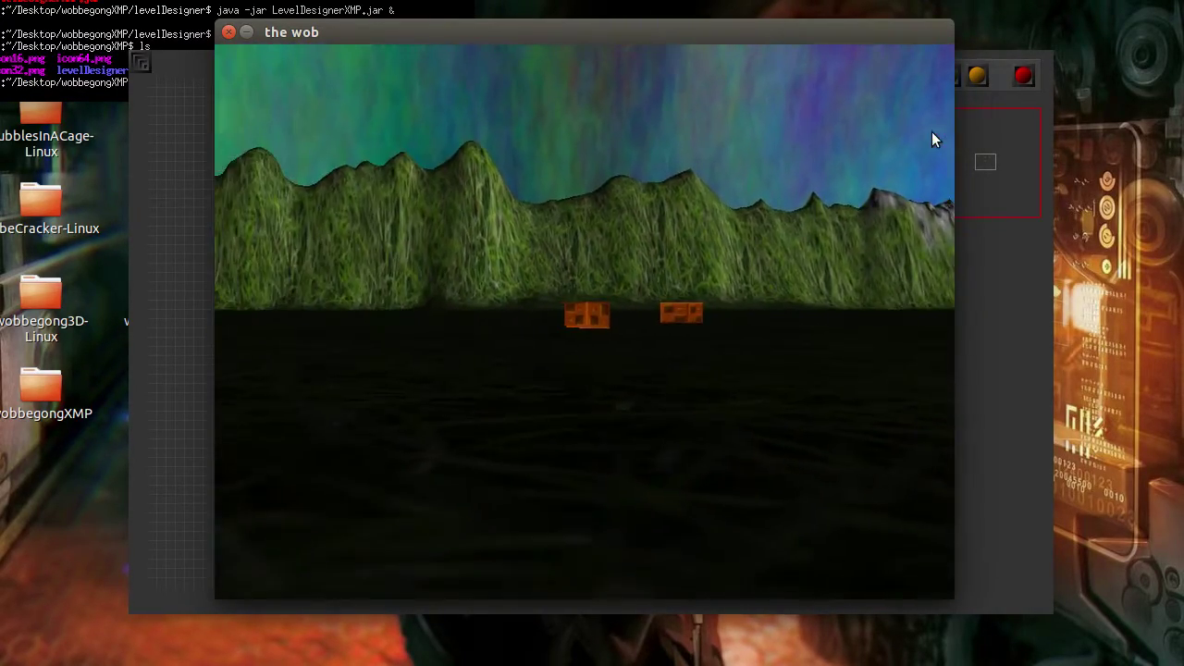
pyautogui.press('Right')
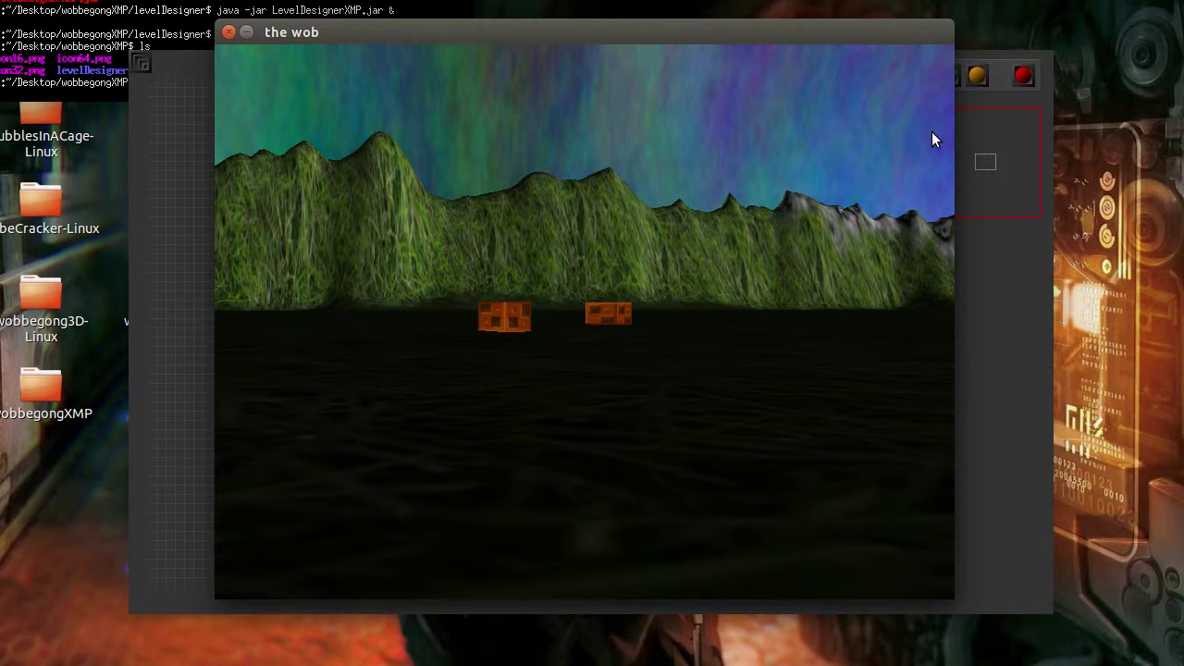
# Switch back to the level designer, bring up the new level confirmation and dismiss it, keeping the current level.
pyautogui.click(1007, 303)
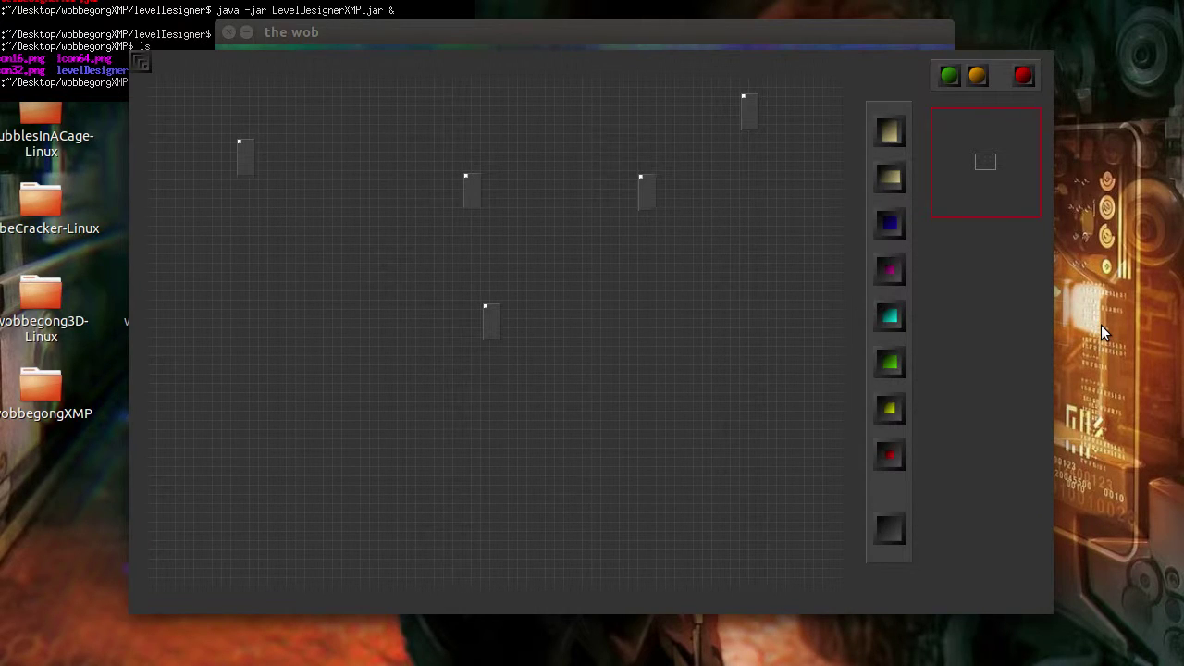
pyautogui.click(888, 529)
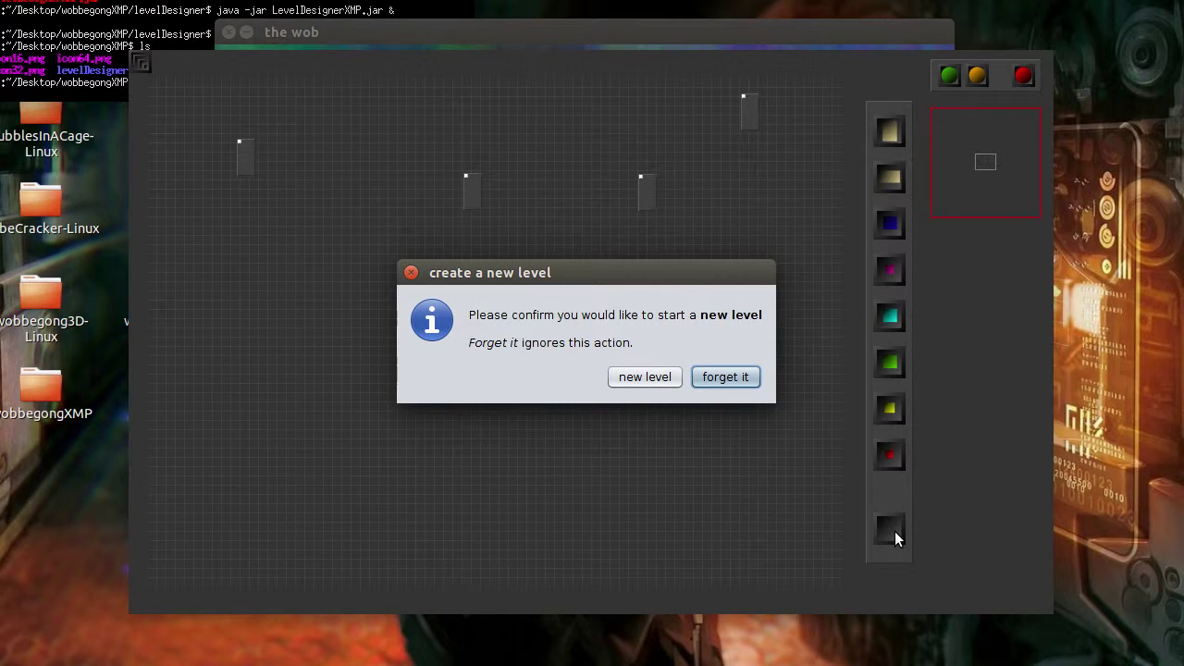
pyautogui.click(729, 381)
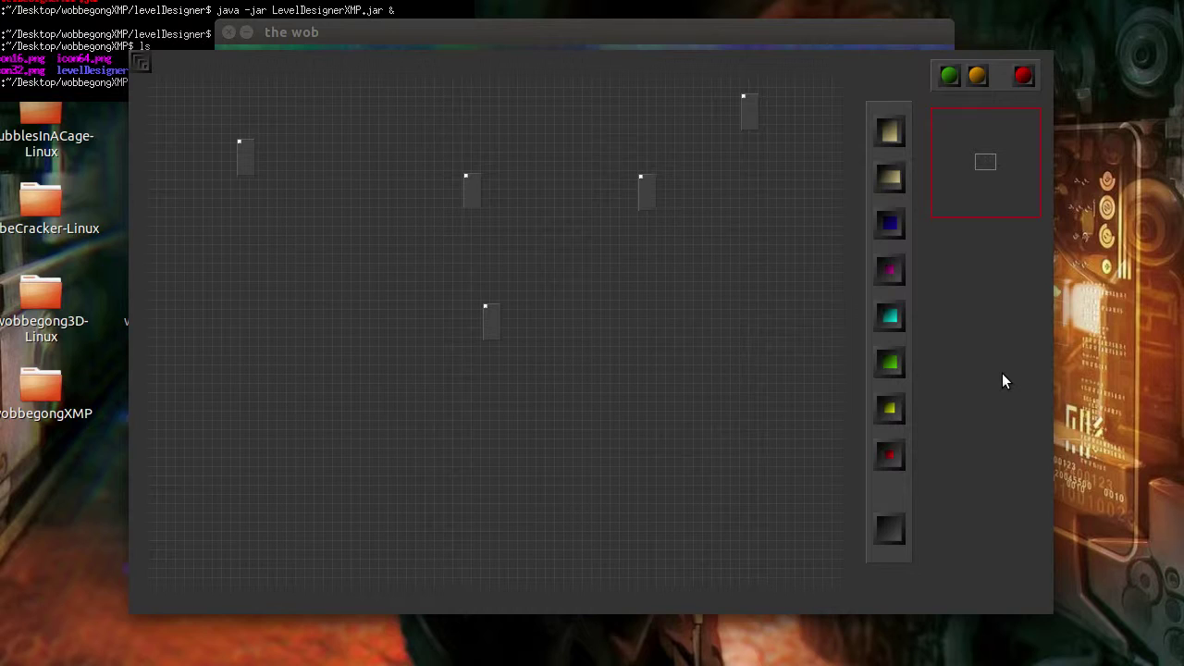
# Undo the placement of all five blocks in the current level.
pyautogui.hotkey('ctrl', 'z')
pyautogui.hotkey('ctrl', 'z')
pyautogui.hotkey('ctrl', 'z')
pyautogui.hotkey('ctrl', 'z')
pyautogui.hotkey('ctrl', 'z')
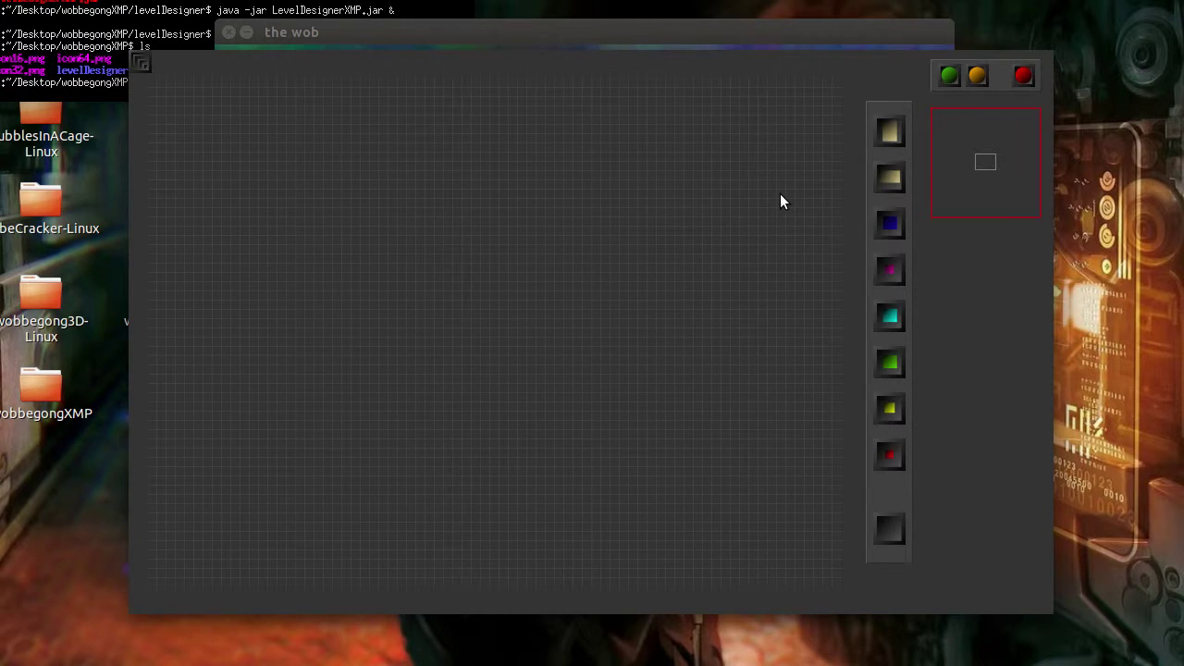
pyautogui.hotkey('alt', 'Tab')
pyautogui.hotkey('alt', 'Tab')
pyautogui.hotkey('alt', 'Tab')
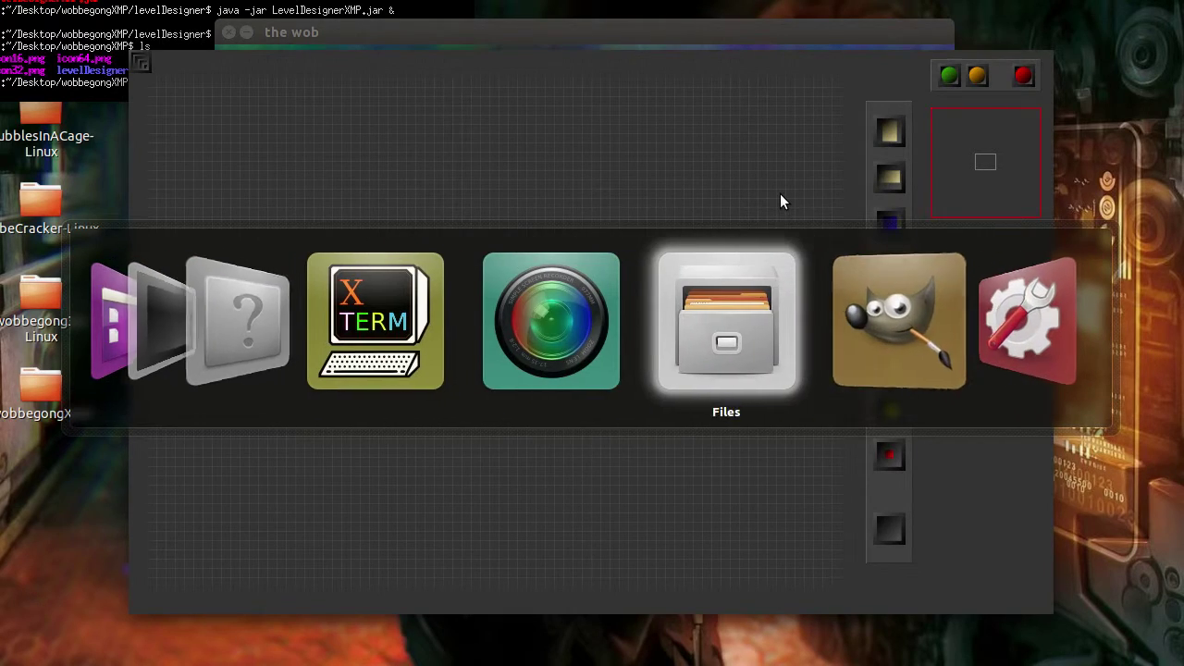
pyautogui.hotkey('alt', 'Tab')
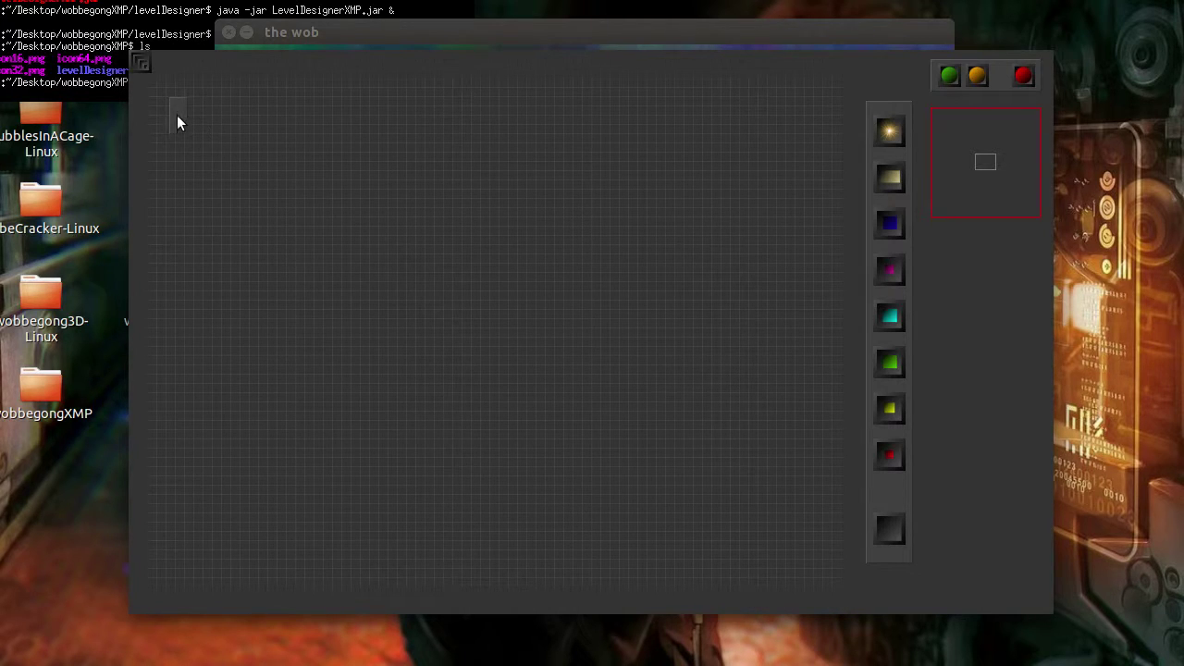
# Place a block near the grid's upper-left corner and commit its width, height and depth as 3 1 3.
pyautogui.click(178, 119)
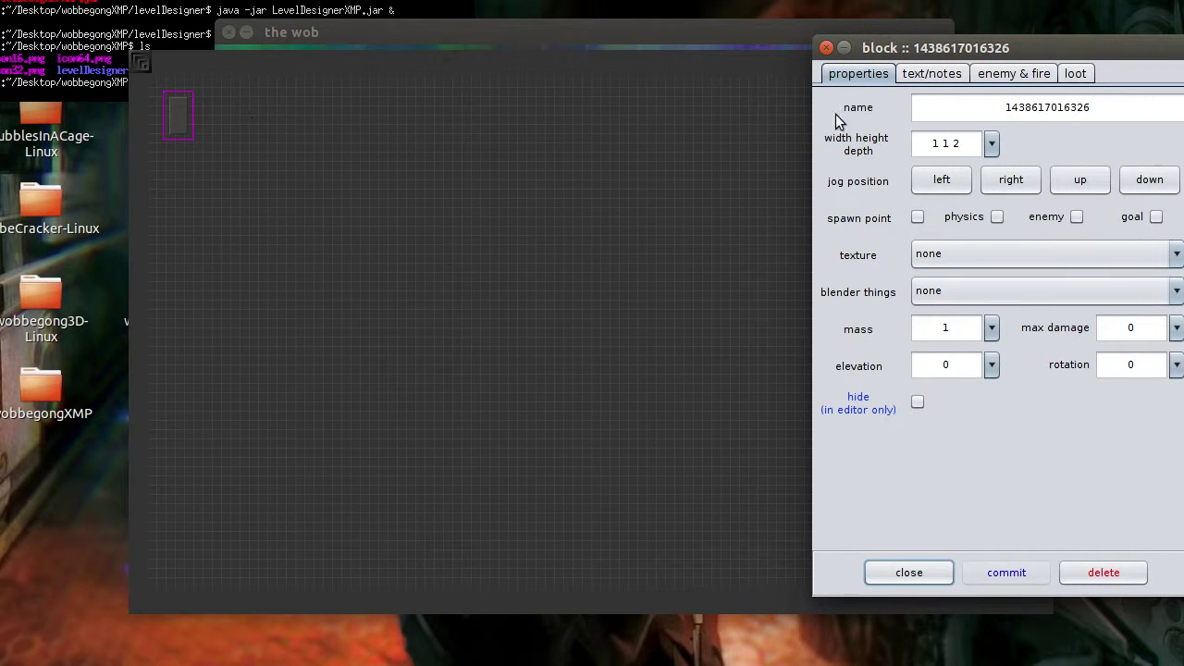
pyautogui.moveTo(933, 46); pyautogui.dragTo(545, 45)
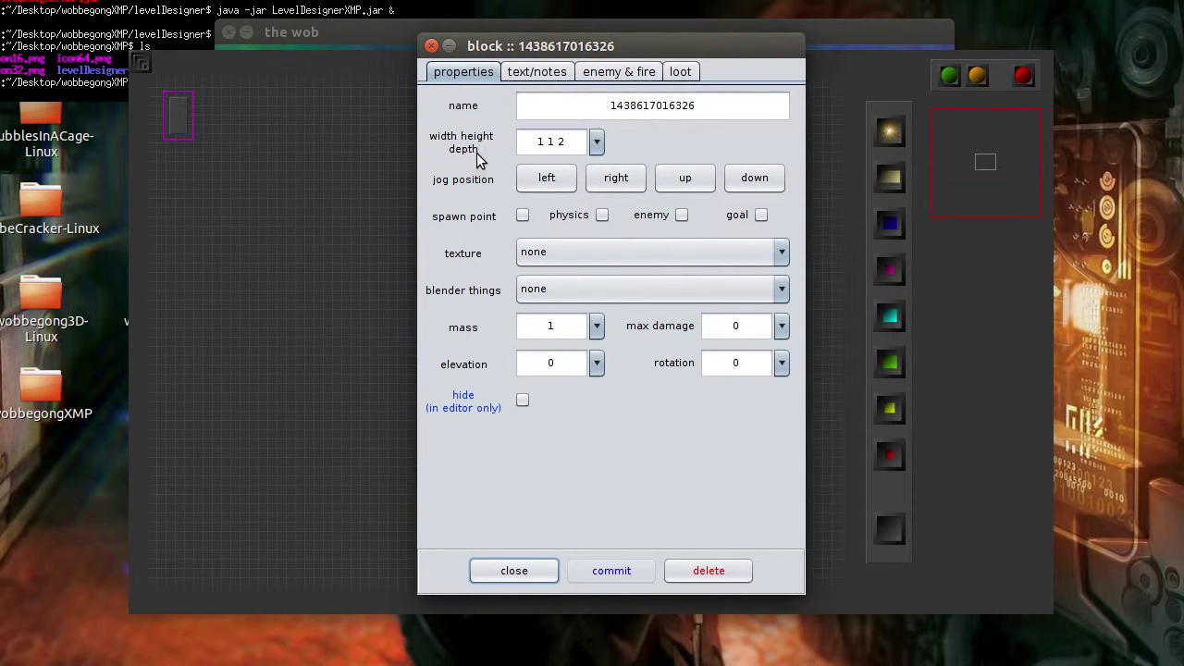
pyautogui.doubleClick(543, 142)
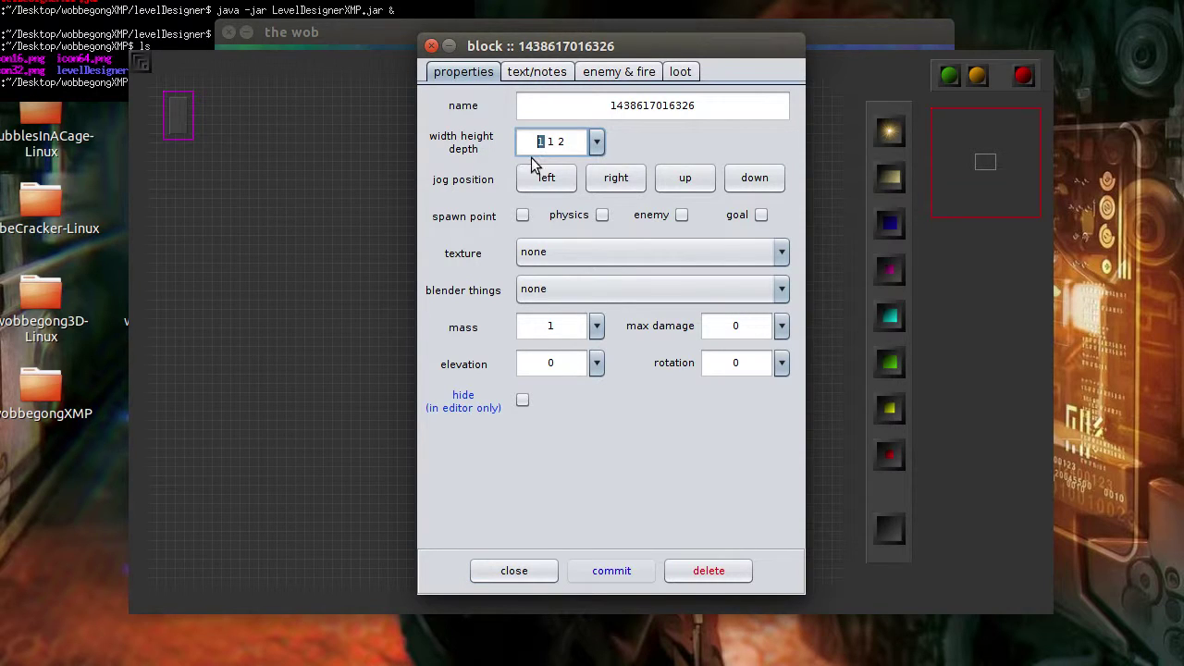
pyautogui.write('3')
pyautogui.doubleClick(561, 142)
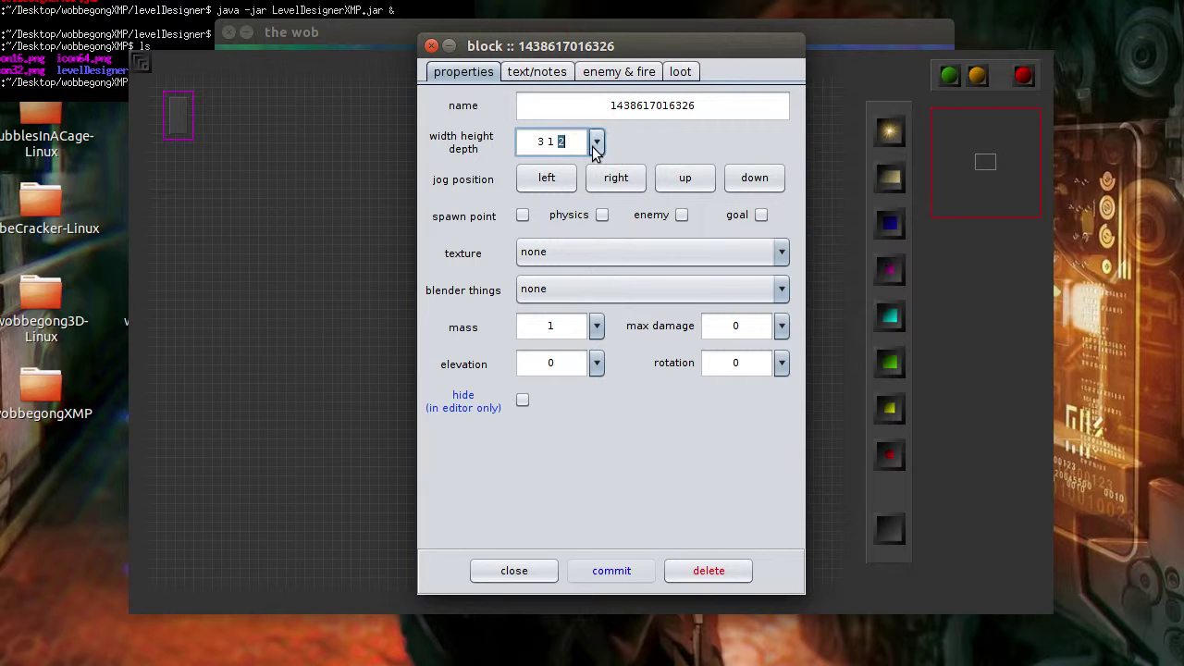
pyautogui.write('3')
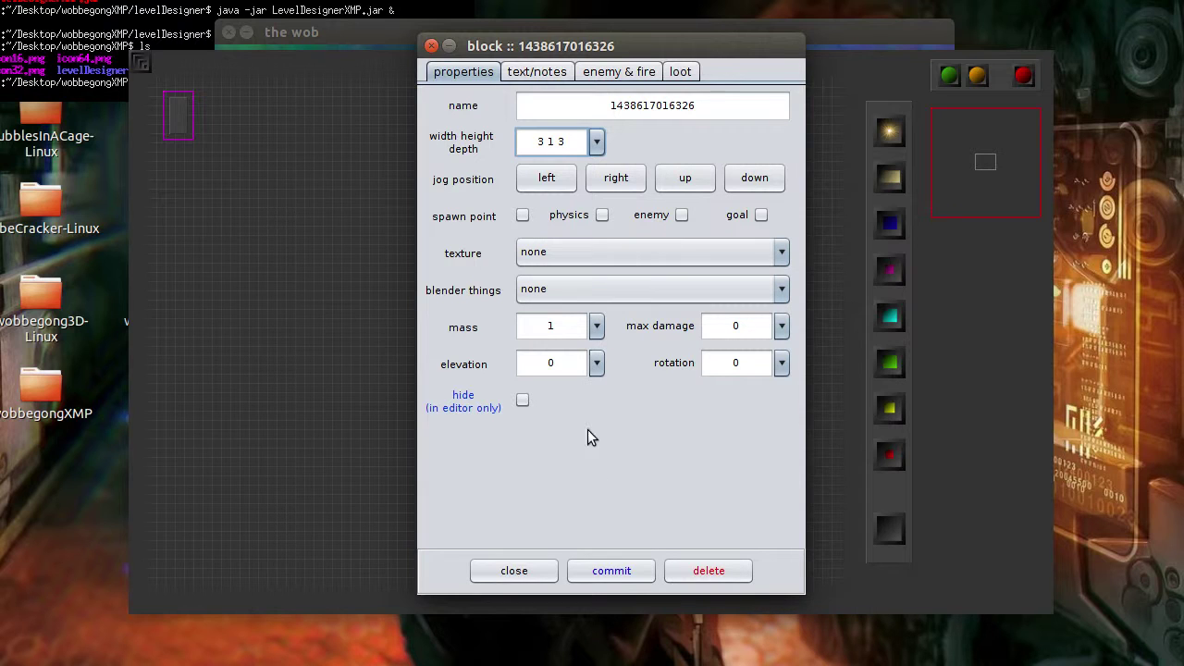
pyautogui.click(619, 575)
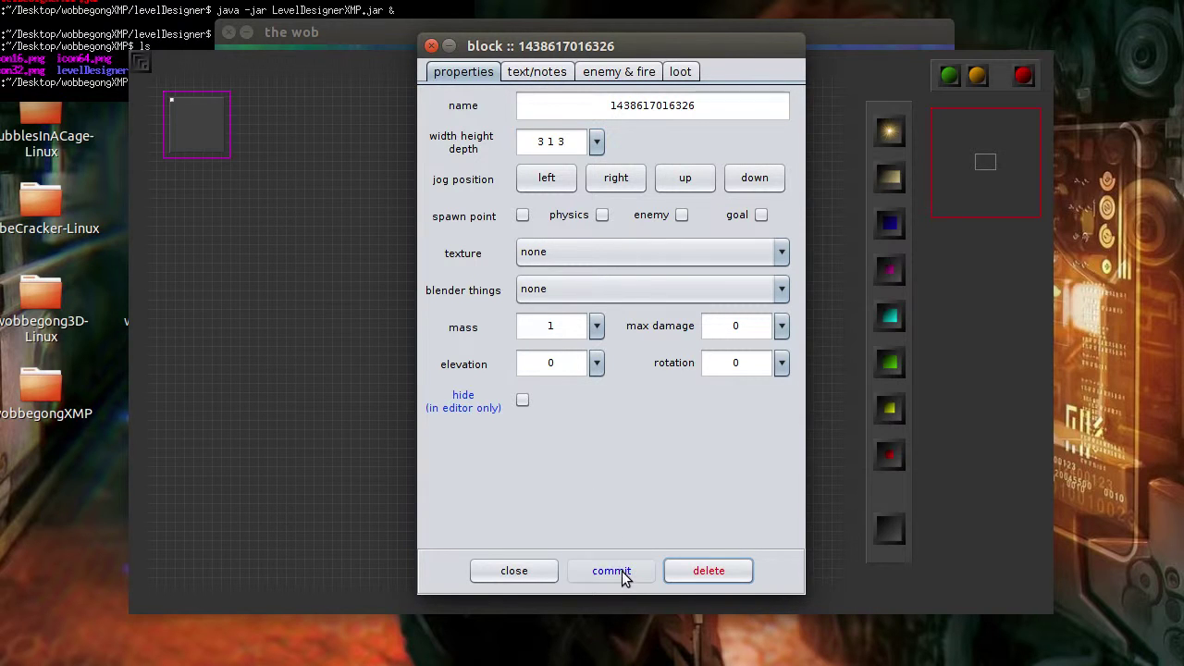
# Place a second block near the grid's upper-right corner and commit its dimensions as 3 1 3.
pyautogui.moveTo(627, 47); pyautogui.dragTo(399, 80)
pyautogui.click(845, 151)
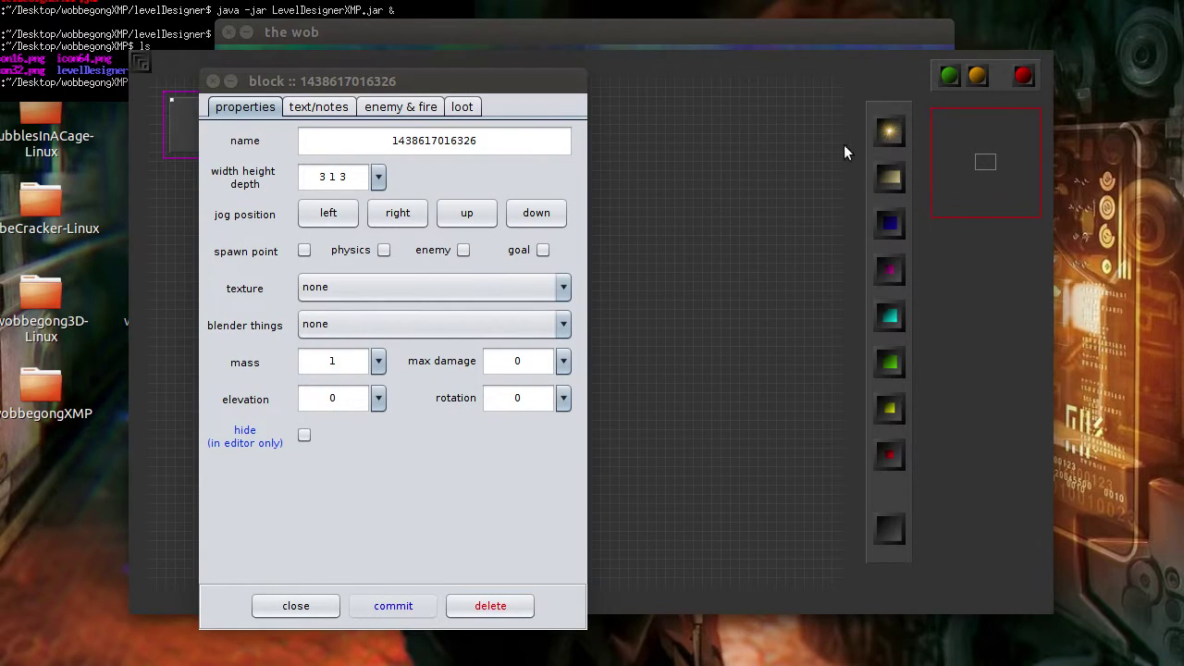
pyautogui.click(764, 107)
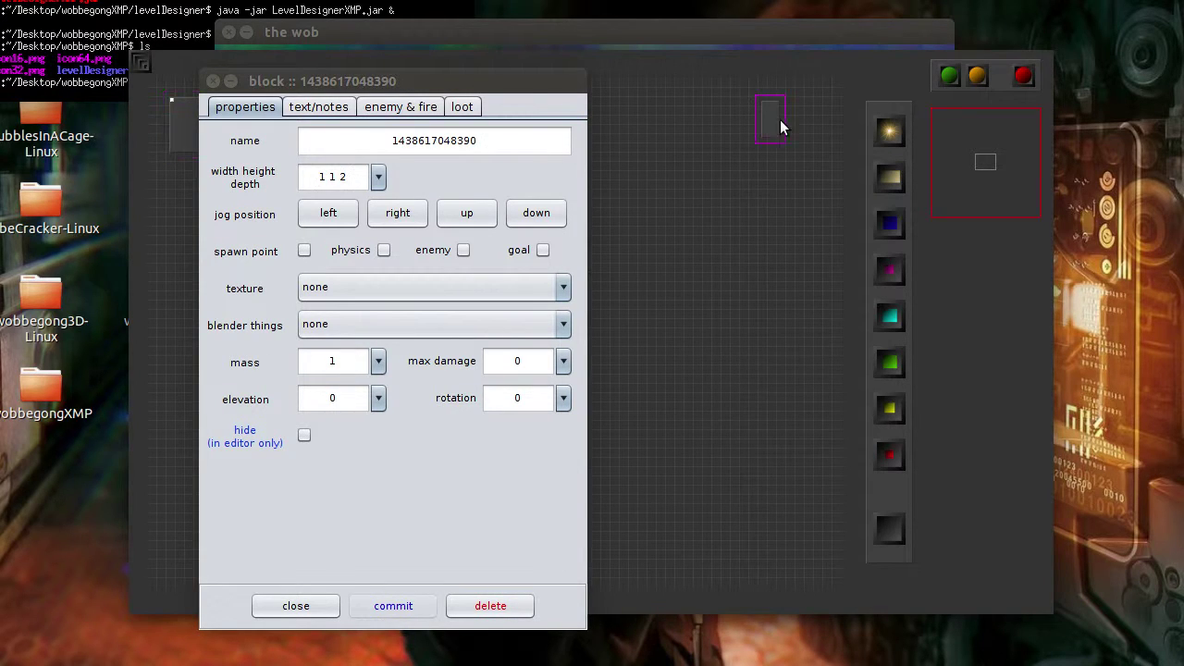
pyautogui.click(378, 177)
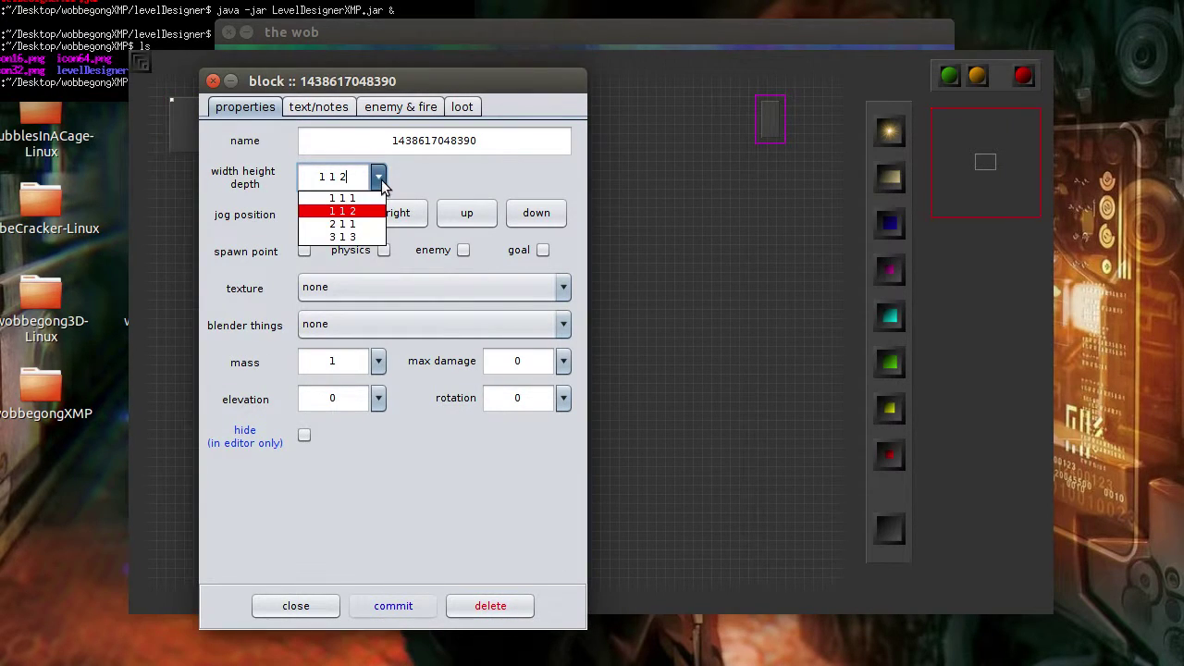
pyautogui.click(368, 238)
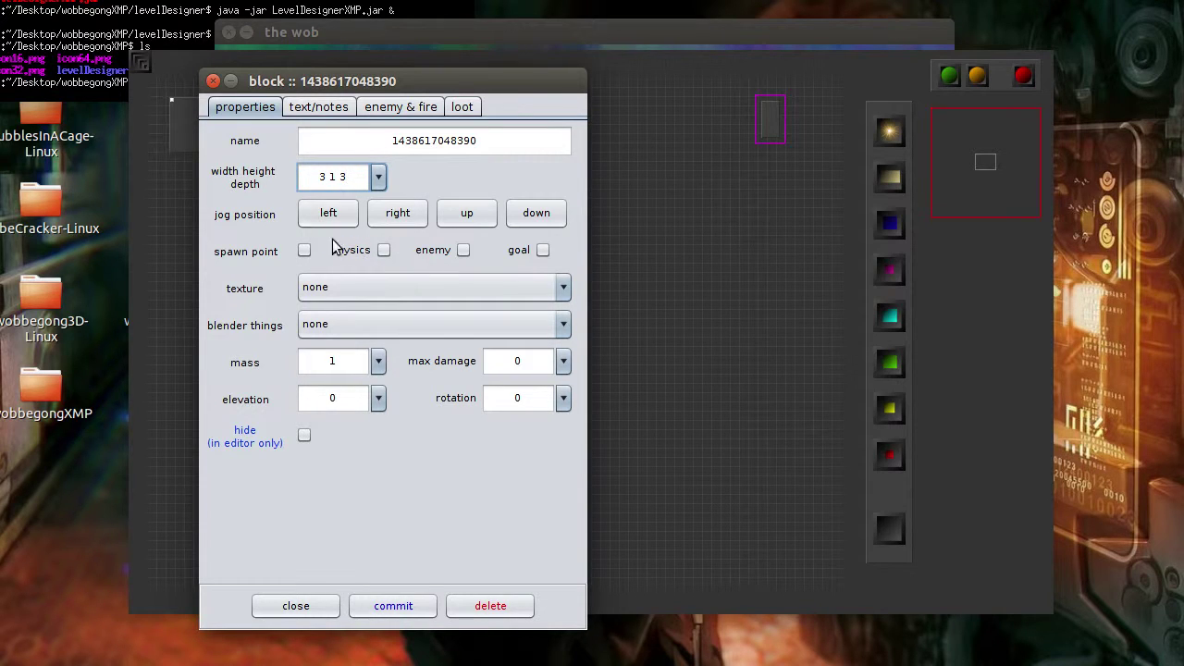
pyautogui.click(393, 606)
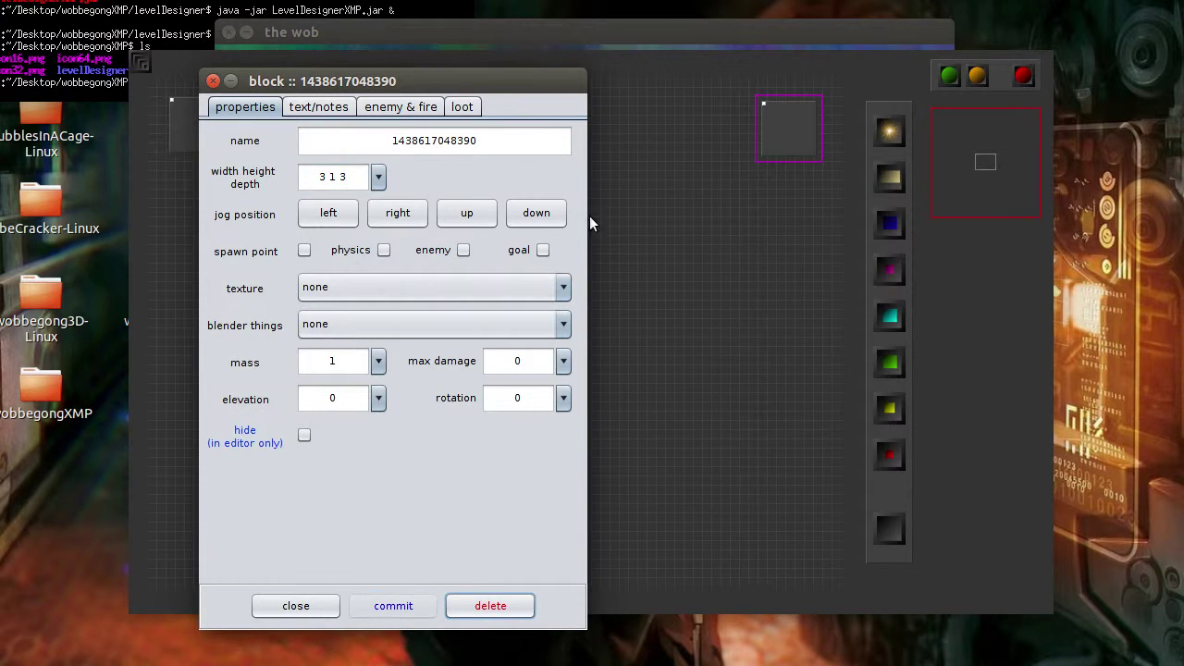
# Add a third block near the grid's lower-left corner with committed dimensions of 3 1 3.
pyautogui.moveTo(435, 81); pyautogui.dragTo(689, 49)
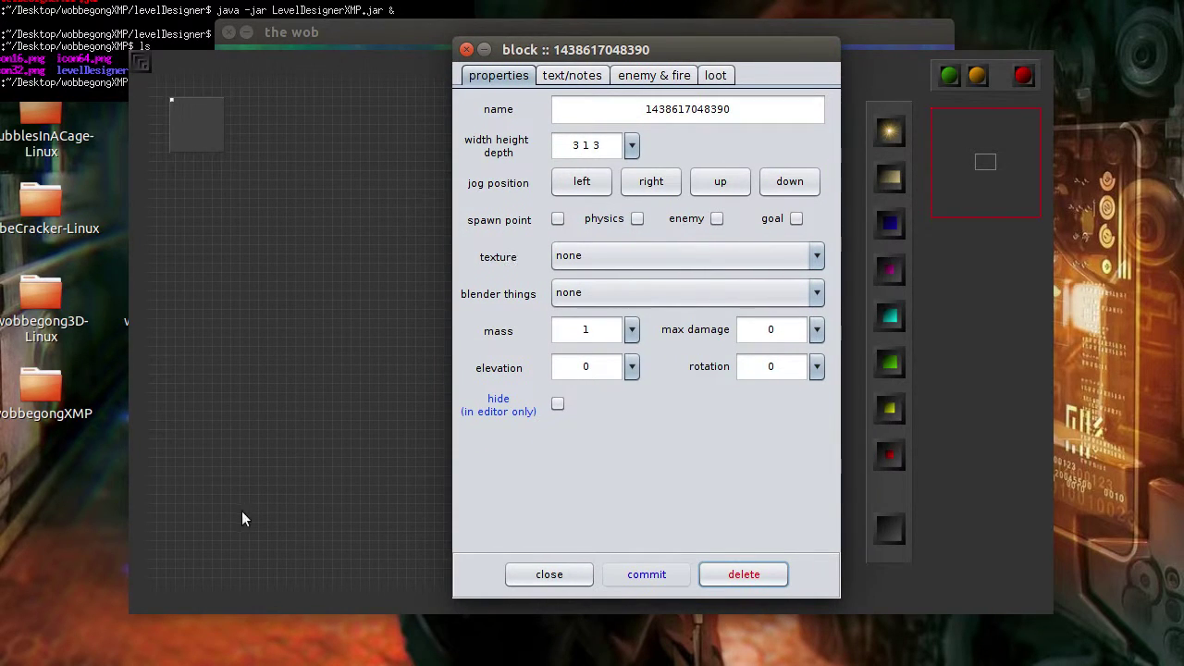
pyautogui.click(190, 525)
pyautogui.click(631, 145)
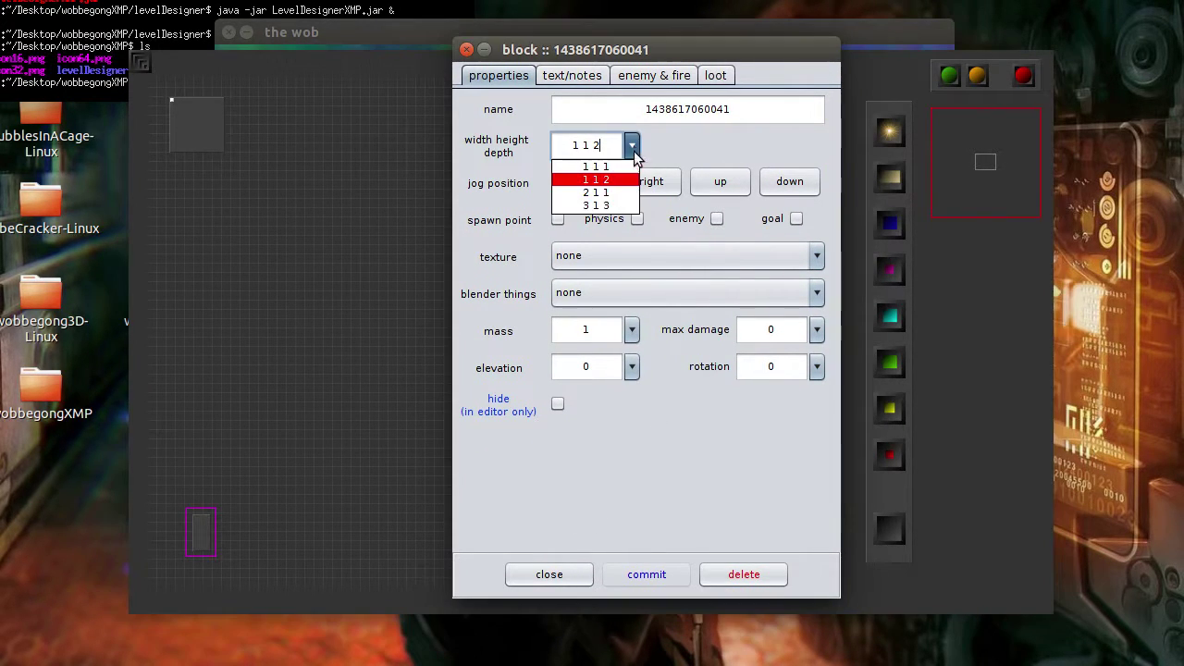
pyautogui.click(583, 201)
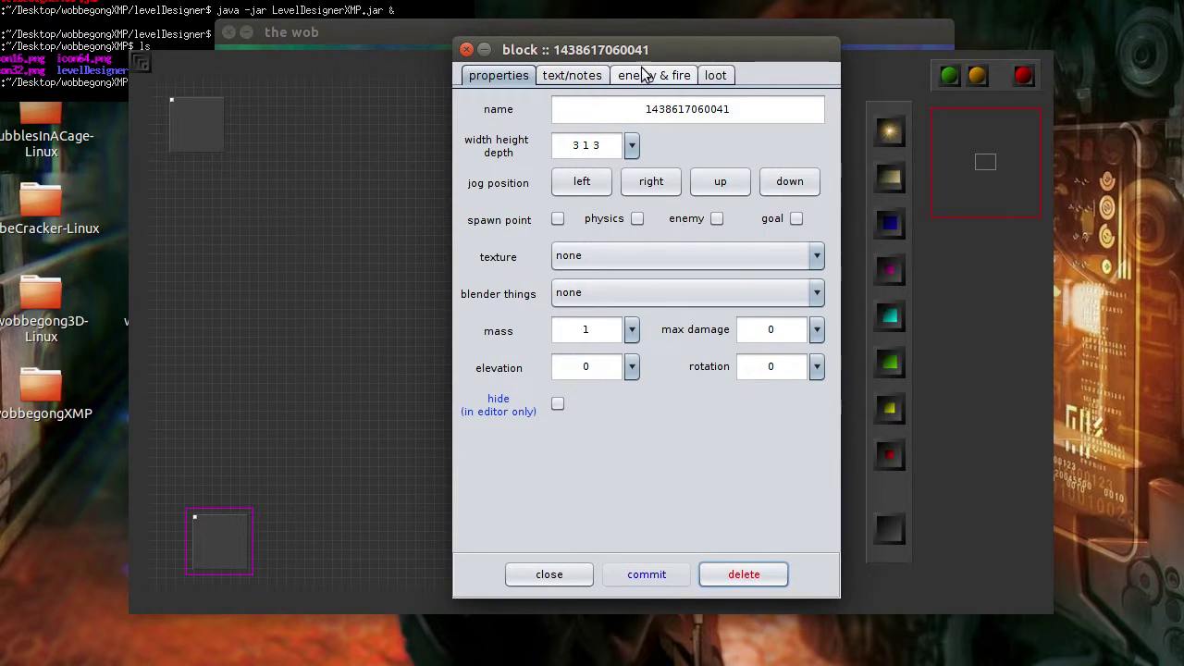
# Add a fourth block near the grid's lower-right corner and commit its dimensions as 3 1 3.
pyautogui.moveTo(653, 49); pyautogui.dragTo(342, 38)
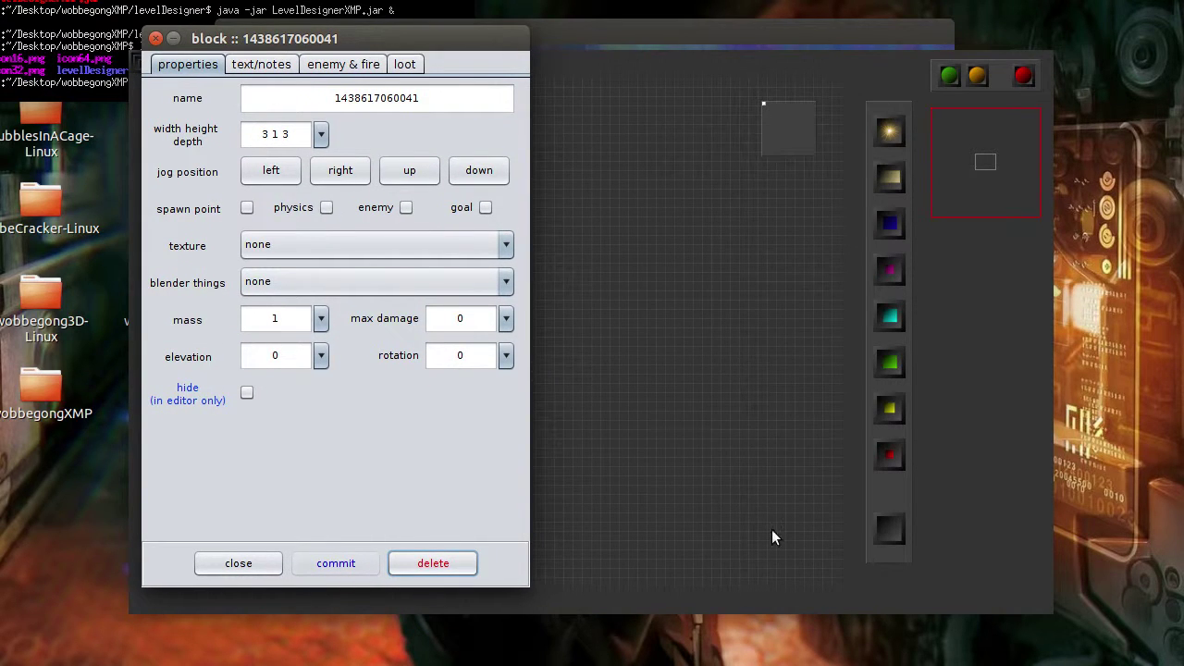
pyautogui.click(776, 538)
pyautogui.click(320, 134)
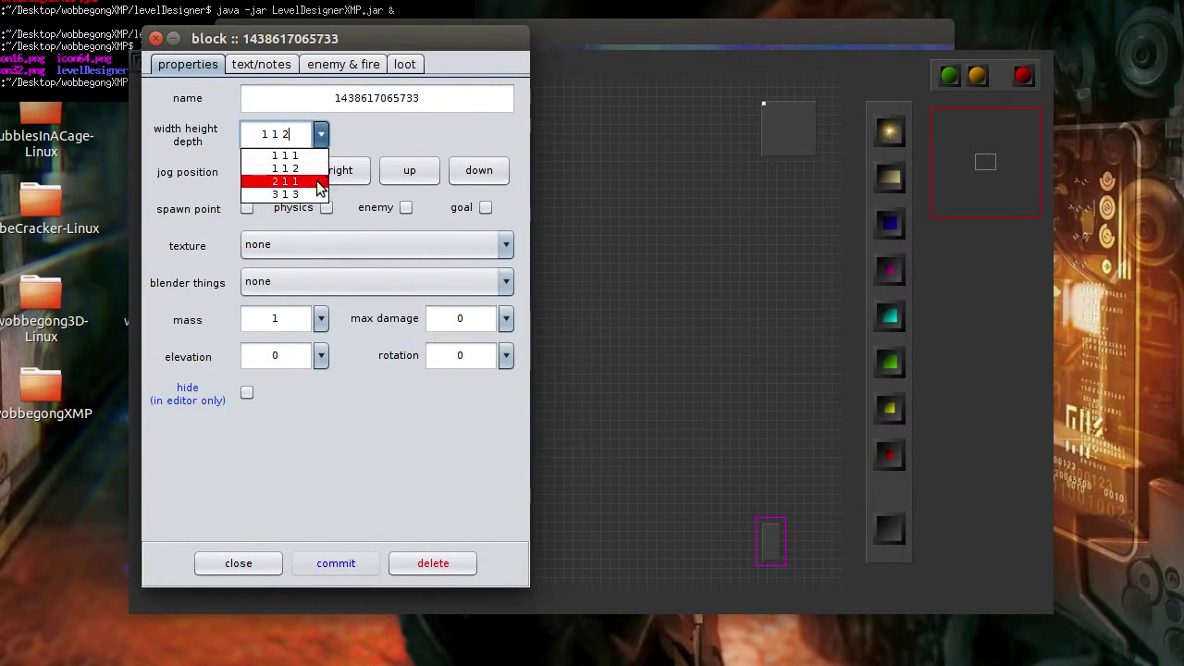
pyautogui.click(314, 194)
pyautogui.click(335, 563)
# Select the upper-left block and jog its position slightly to the left.
pyautogui.moveTo(333, 43); pyautogui.dragTo(585, 51)
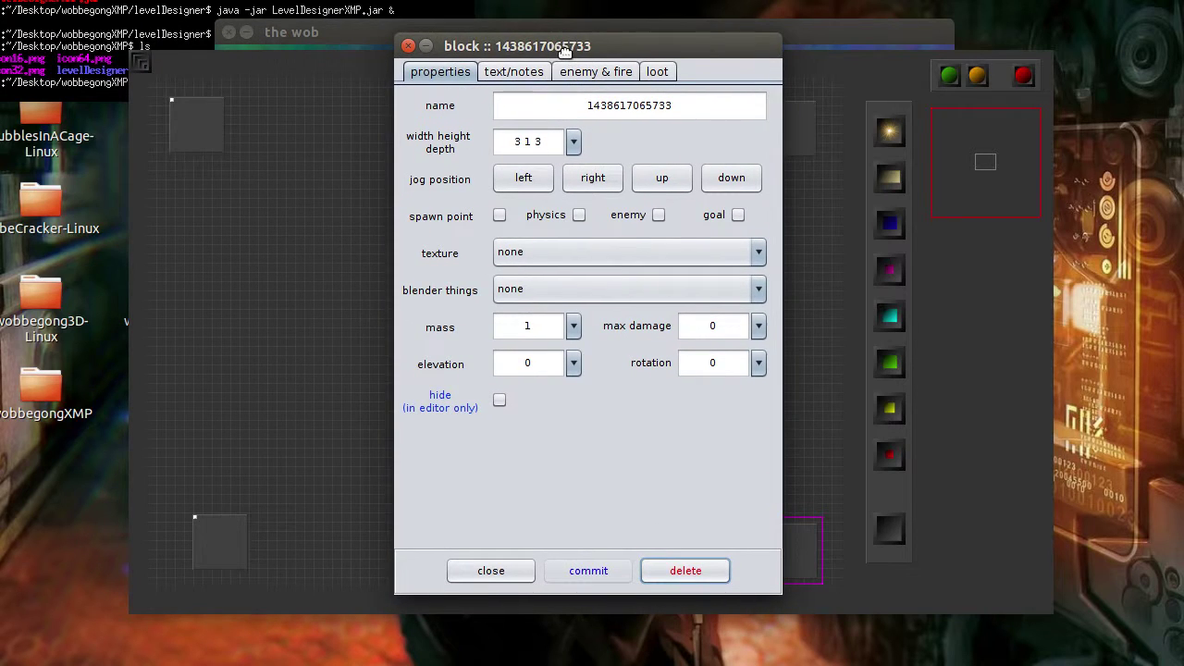
pyautogui.click(199, 111)
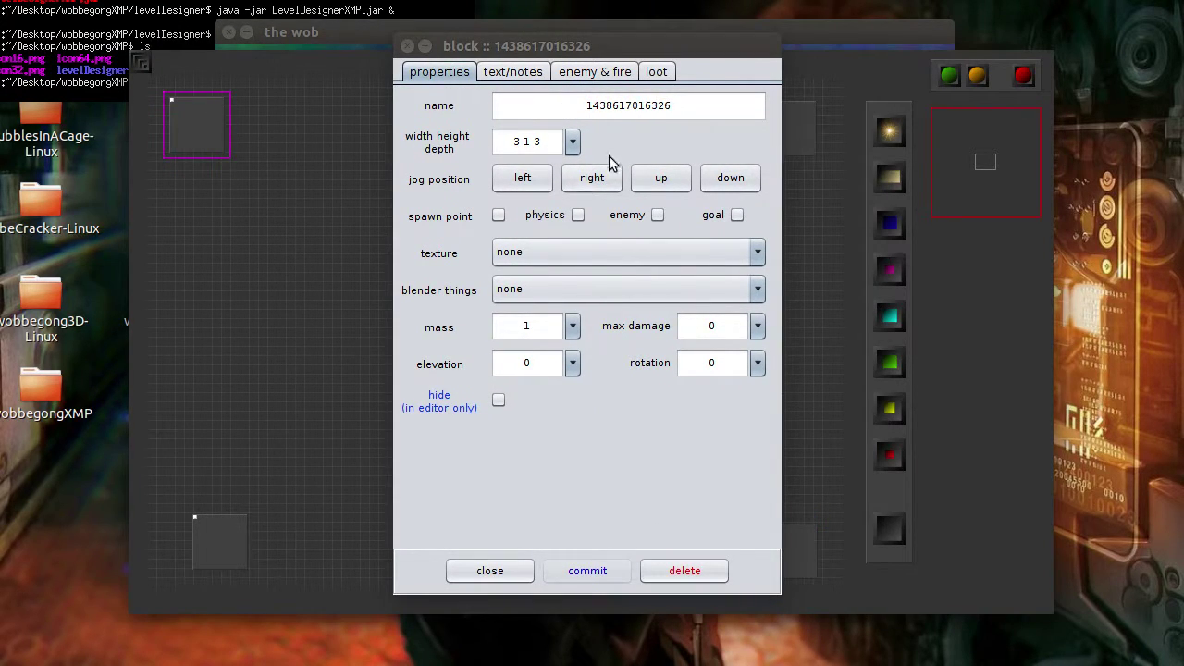
pyautogui.click(530, 185)
pyautogui.click(531, 185)
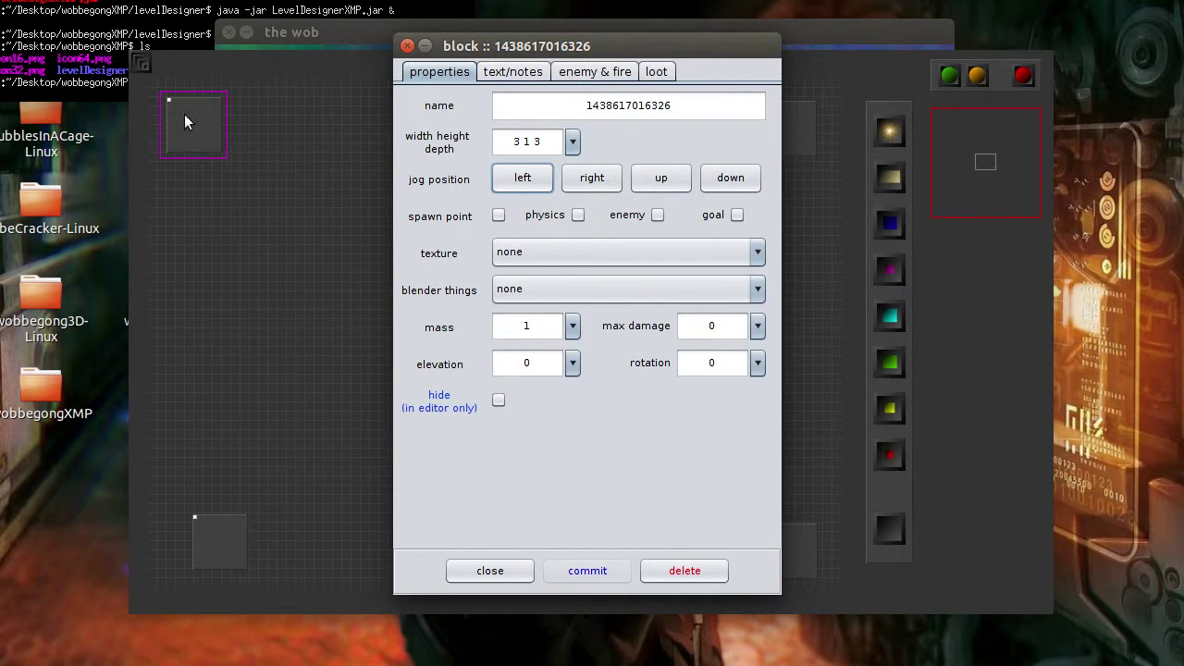
# Jog the upper-right block to the right and up until it is level with the upper-left block.
pyautogui.moveTo(615, 42); pyautogui.dragTo(517, 48)
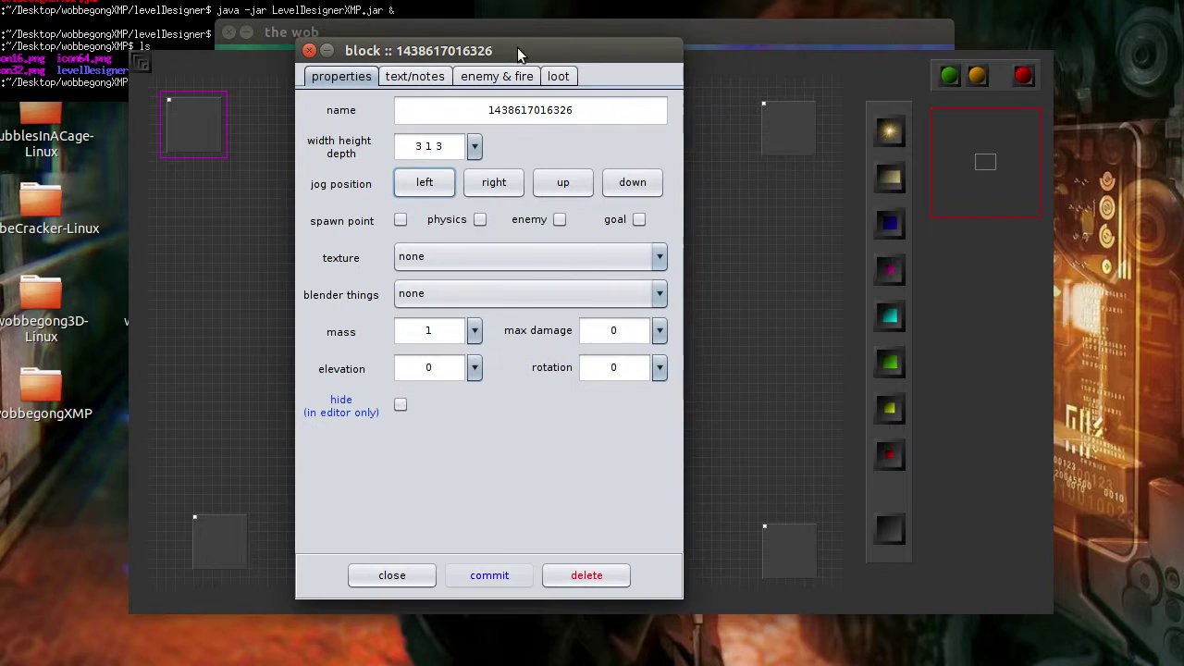
pyautogui.click(791, 125)
pyautogui.click(793, 123)
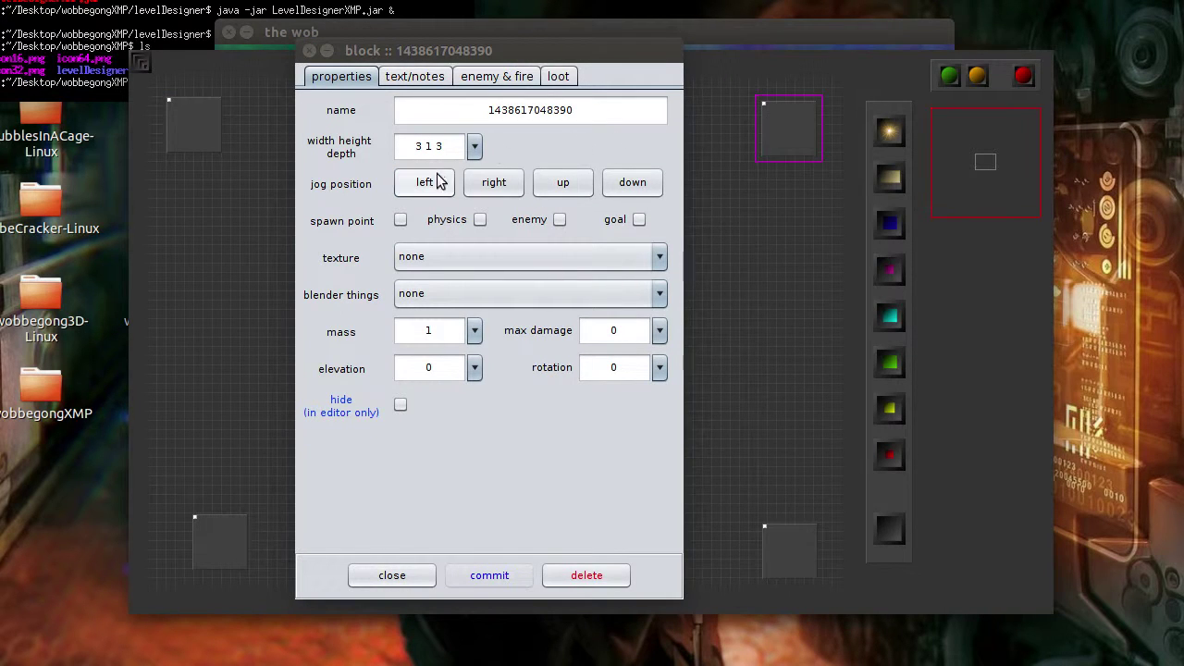
pyautogui.click(504, 184)
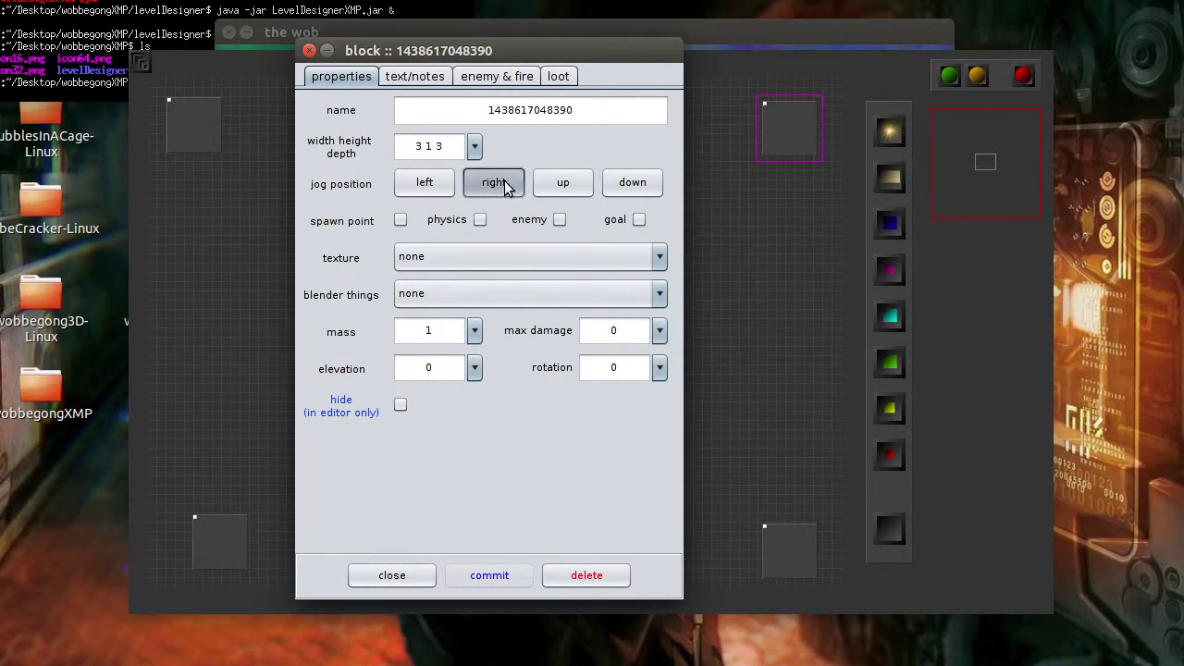
pyautogui.click(505, 184)
pyautogui.click(505, 186)
pyautogui.click(425, 184)
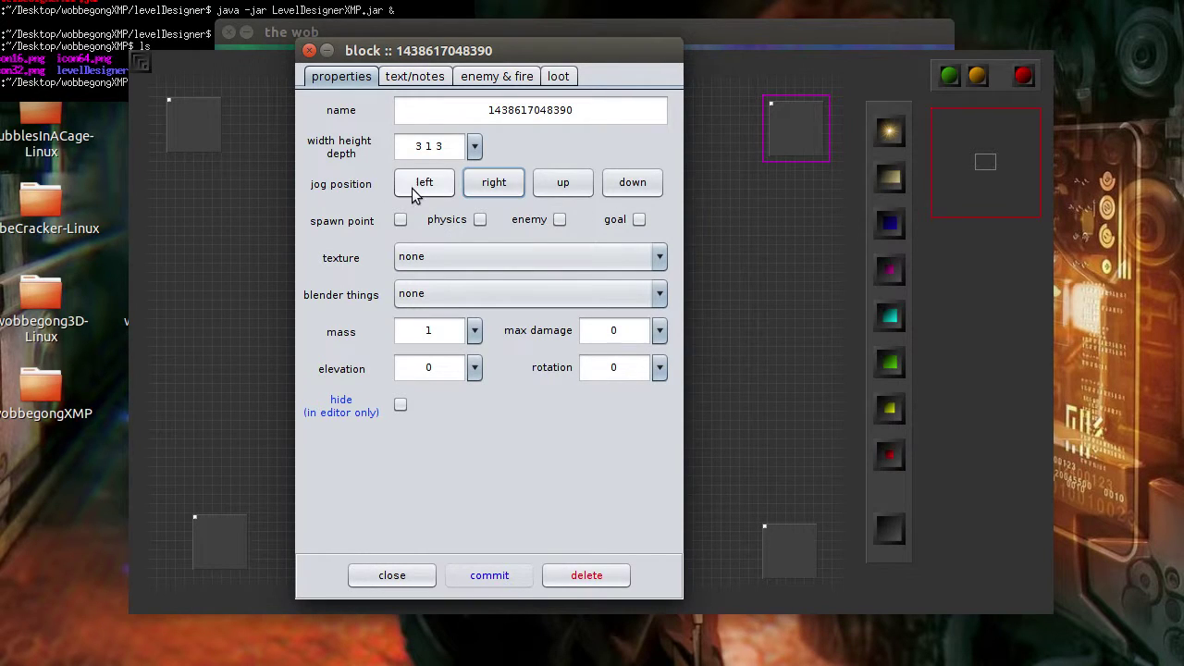
pyautogui.click(563, 183)
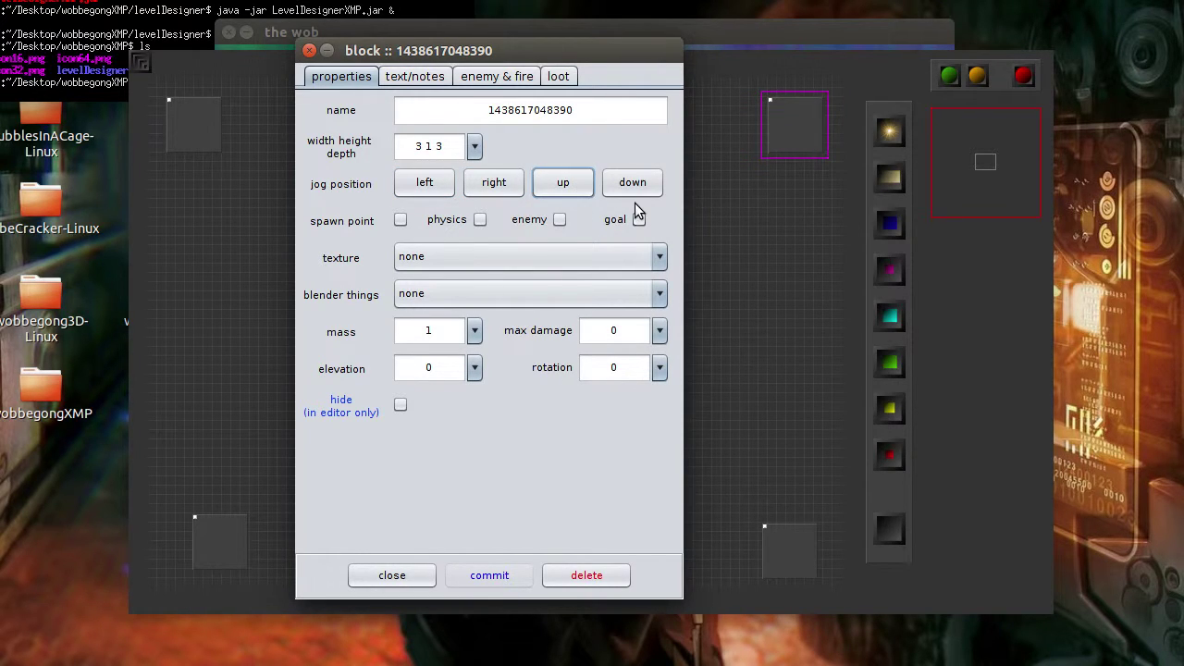
# Jog the lower-right block up and right until it lines up with the upper-right and lower-left blocks.
pyautogui.click(771, 535)
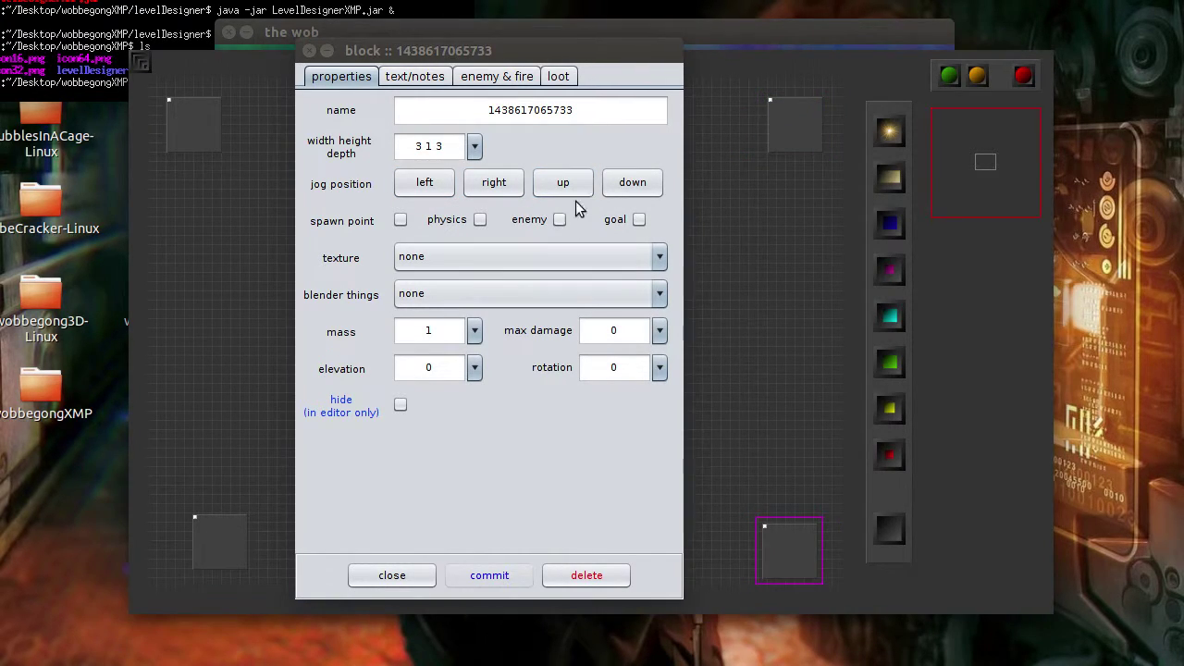
pyautogui.click(626, 189)
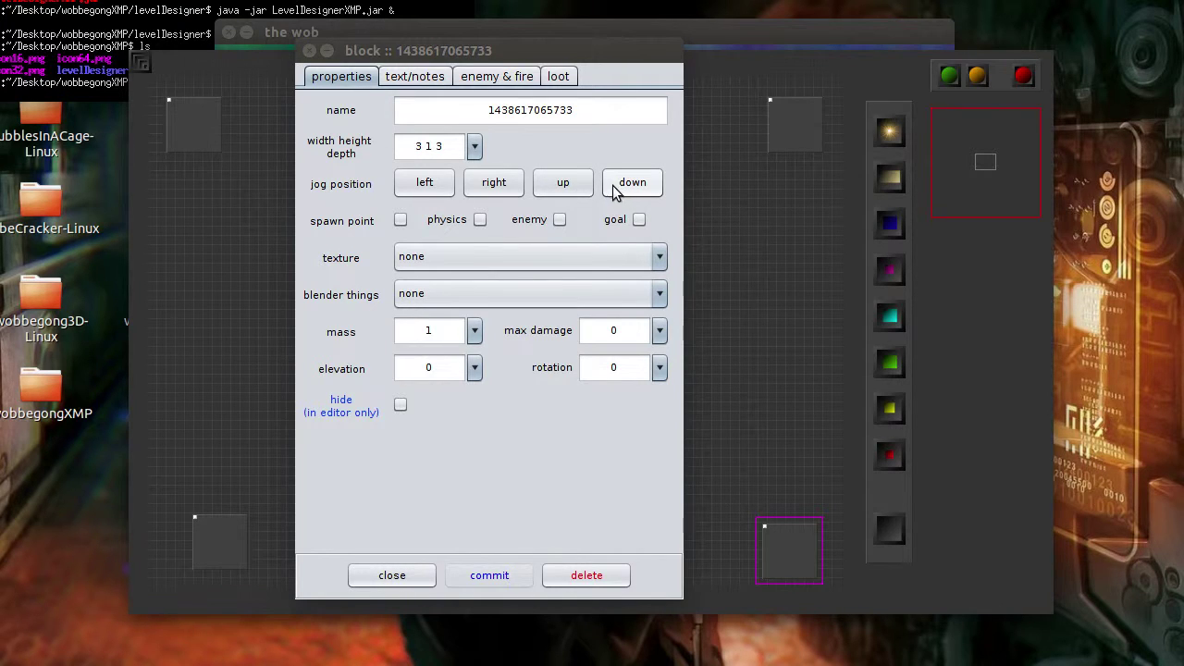
pyautogui.click(570, 183)
pyautogui.click(571, 183)
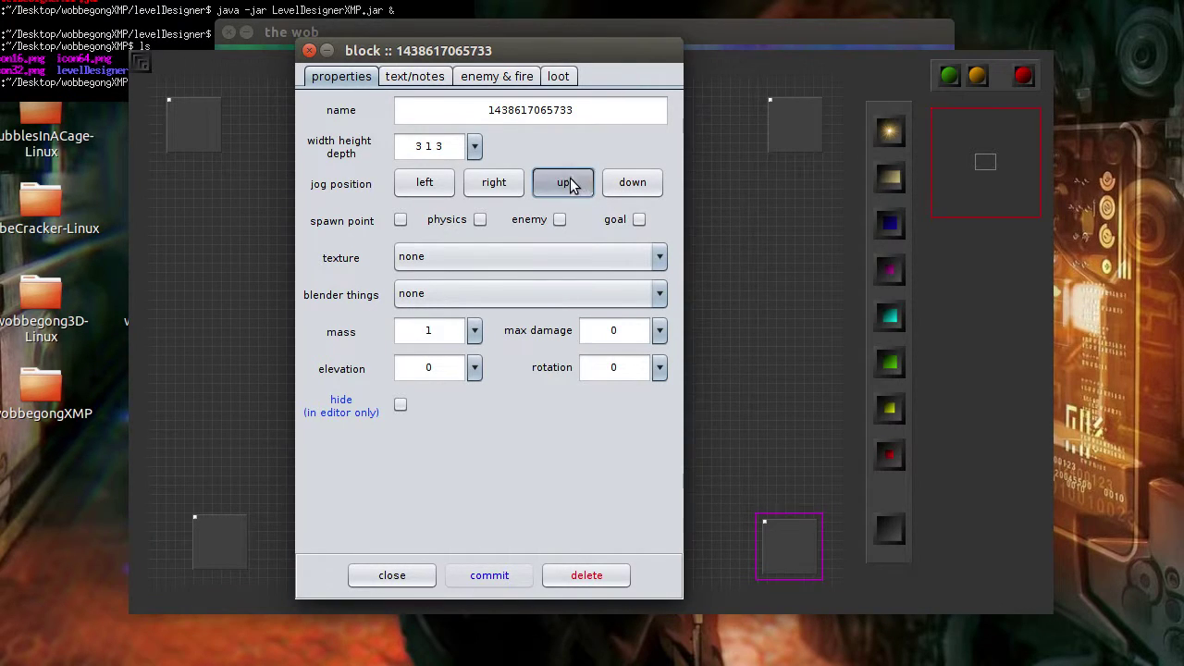
pyautogui.click(571, 183)
pyautogui.click(571, 183)
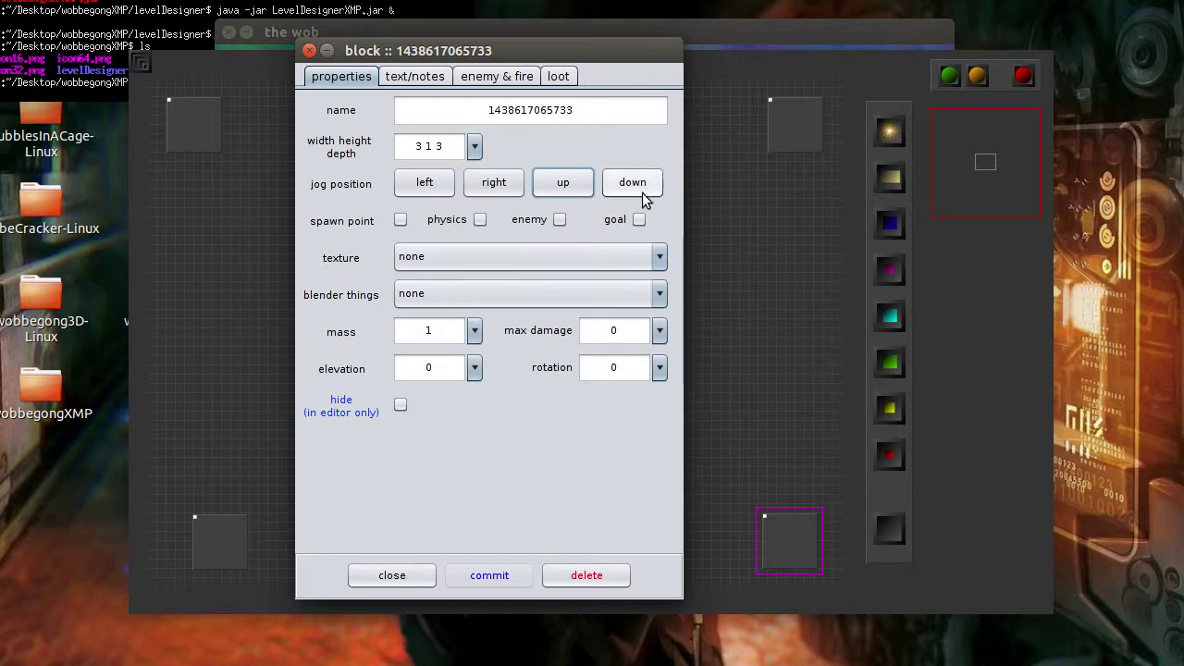
pyautogui.click(514, 185)
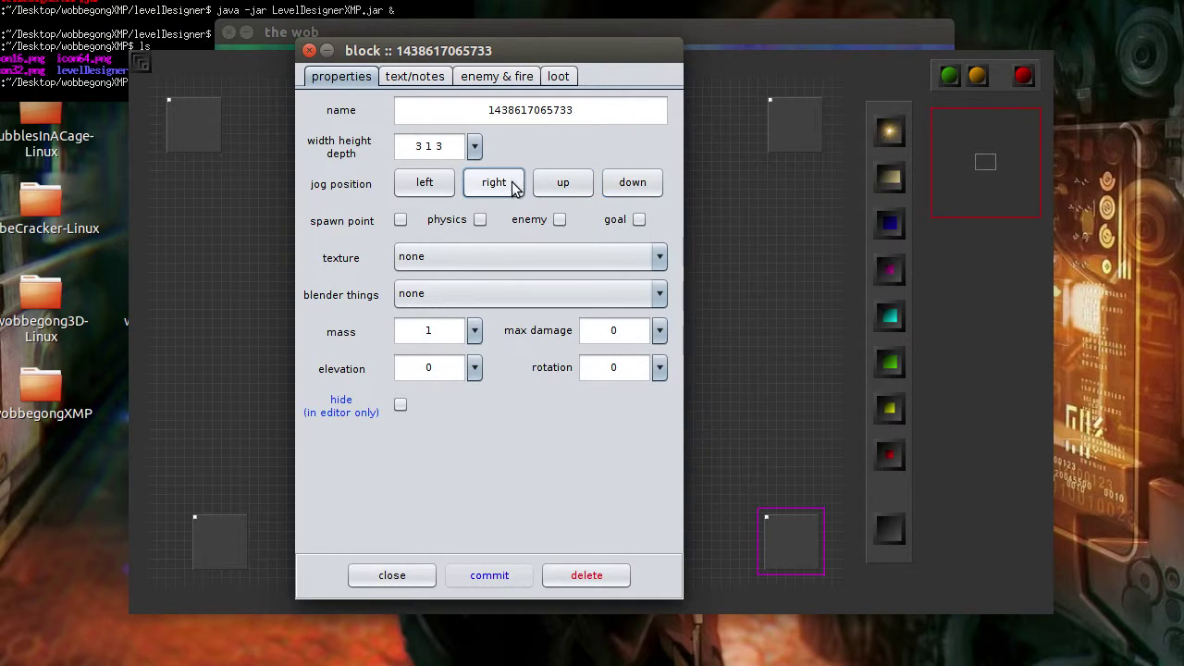
pyautogui.click(564, 184)
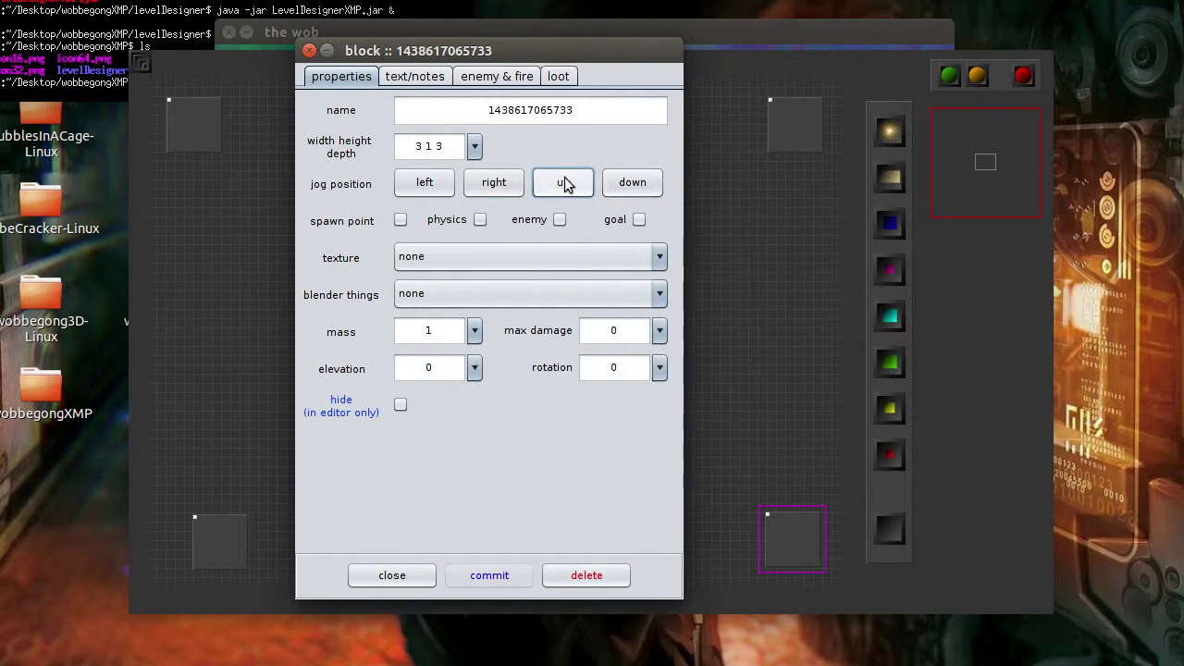
pyautogui.click(494, 185)
pyautogui.click(516, 185)
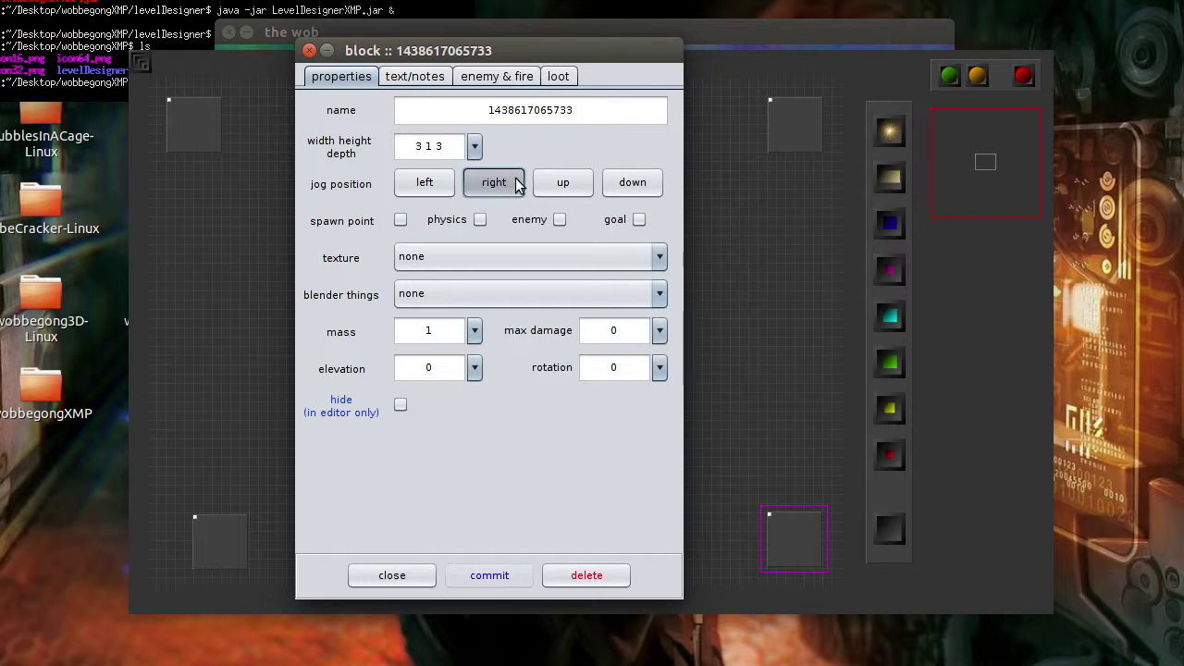
pyautogui.click(630, 185)
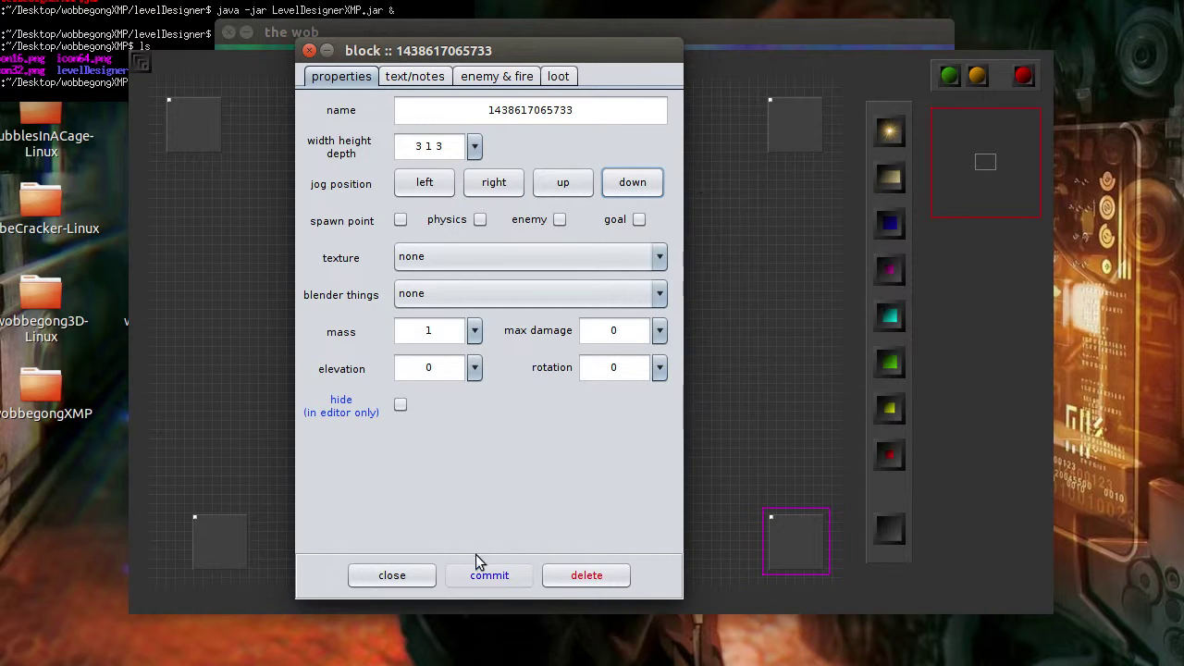
# Jog the lower-right block slightly left, and the lower-left block left until it lines up under the upper-left block.
pyautogui.click(423, 184)
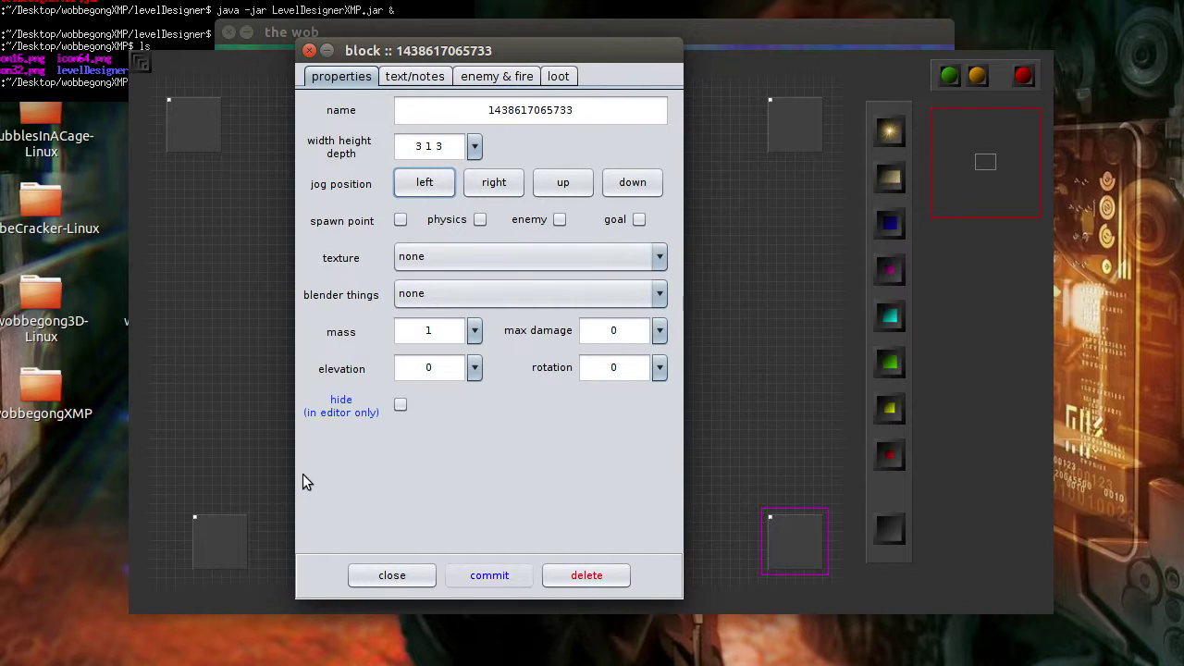
pyautogui.click(230, 541)
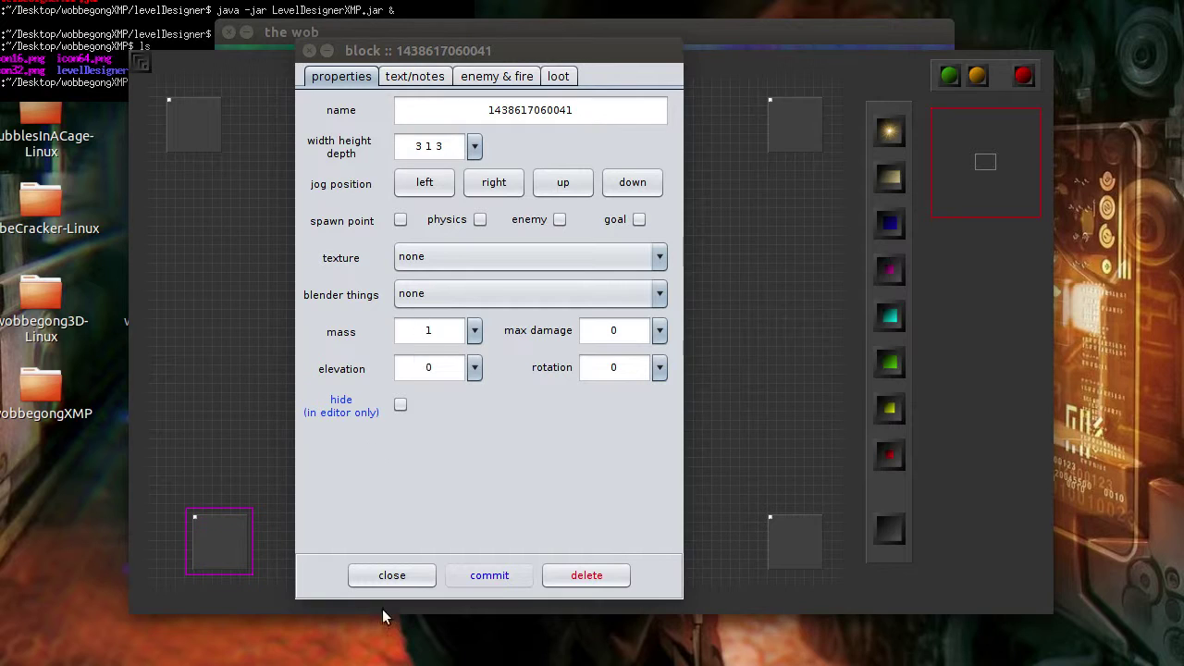
pyautogui.click(427, 183)
pyautogui.click(428, 183)
pyautogui.click(429, 182)
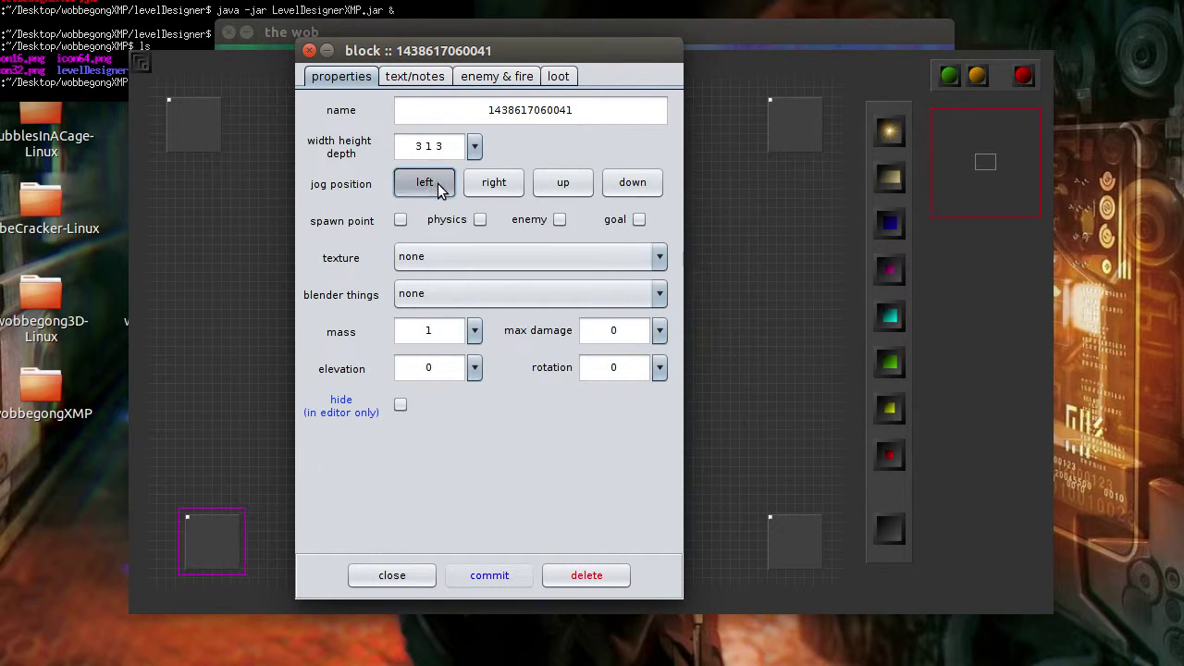
pyautogui.click(434, 185)
pyautogui.click(439, 188)
pyautogui.click(442, 188)
pyautogui.click(447, 189)
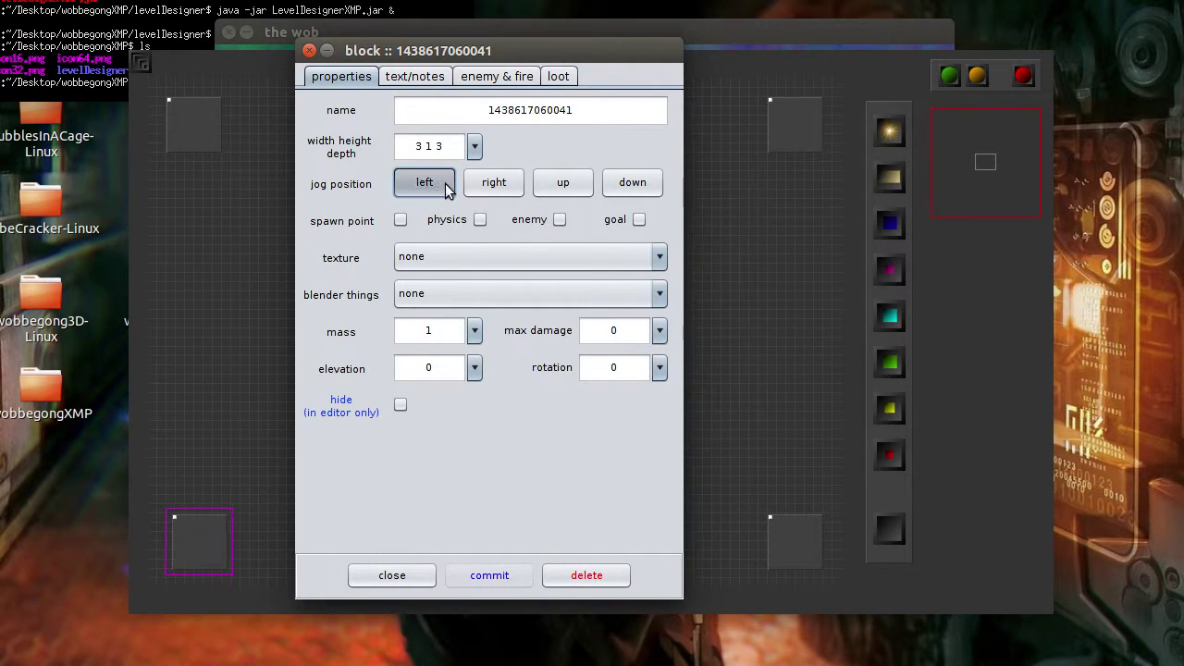
pyautogui.click(451, 190)
pyautogui.click(453, 191)
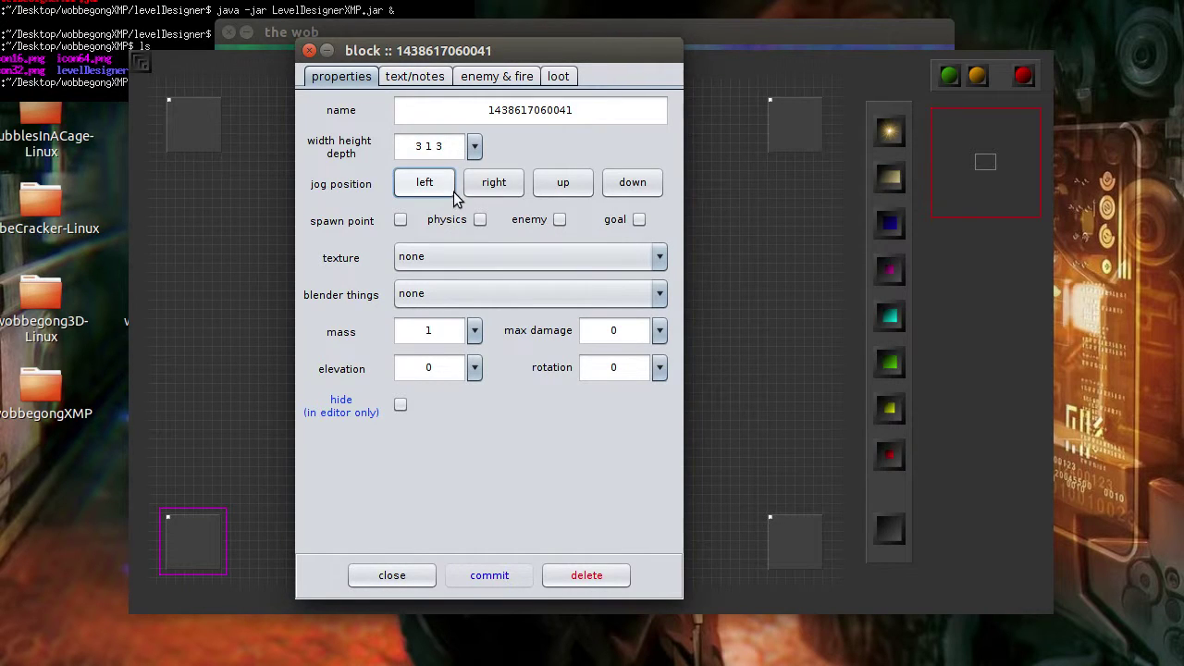
pyautogui.click(516, 192)
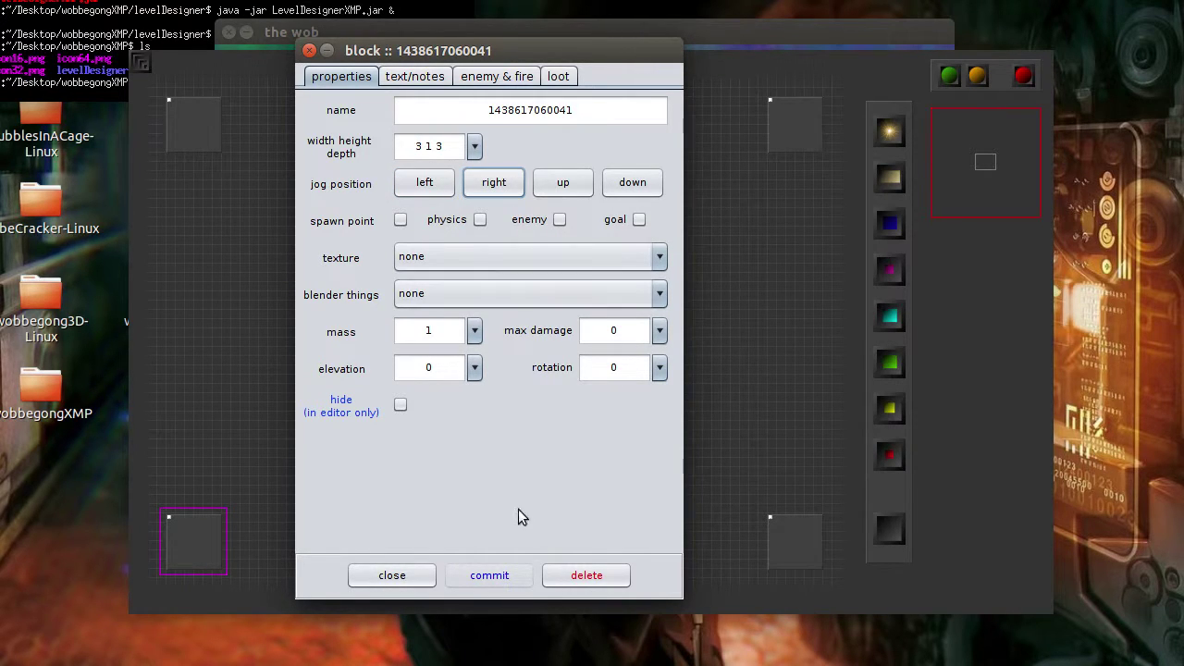
pyautogui.click(398, 576)
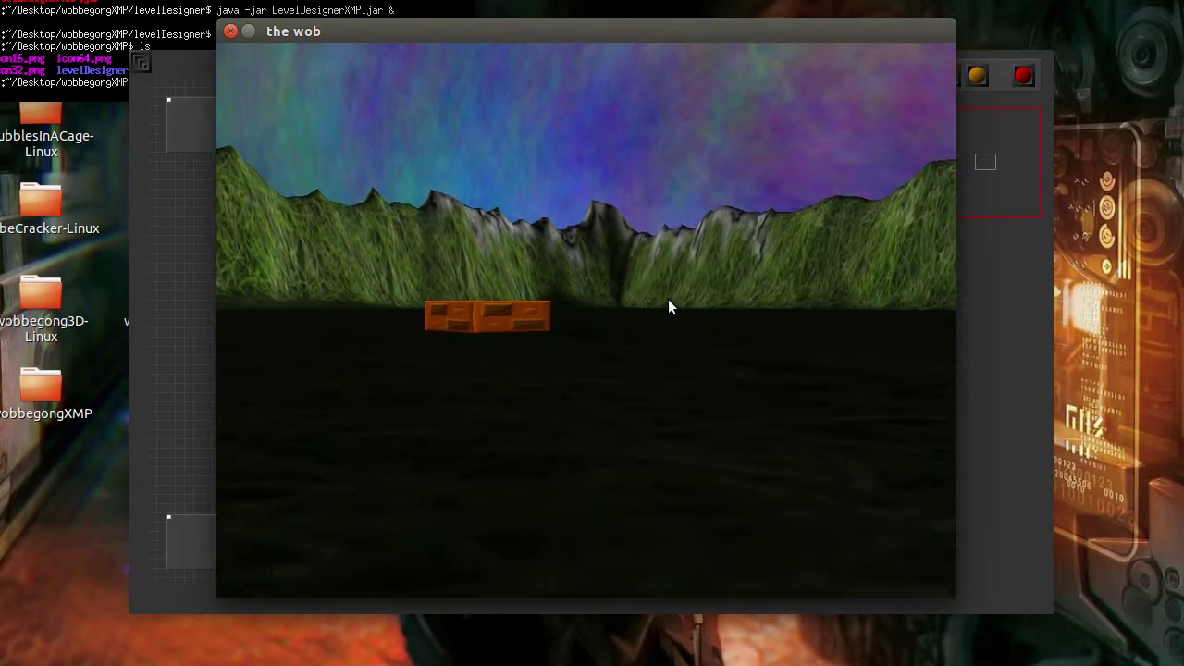
# Walk around the level in the 3D game window to examine the four blocks from different sides.
pyautogui.press('Left')
pyautogui.press('Up')
pyautogui.press('Right')
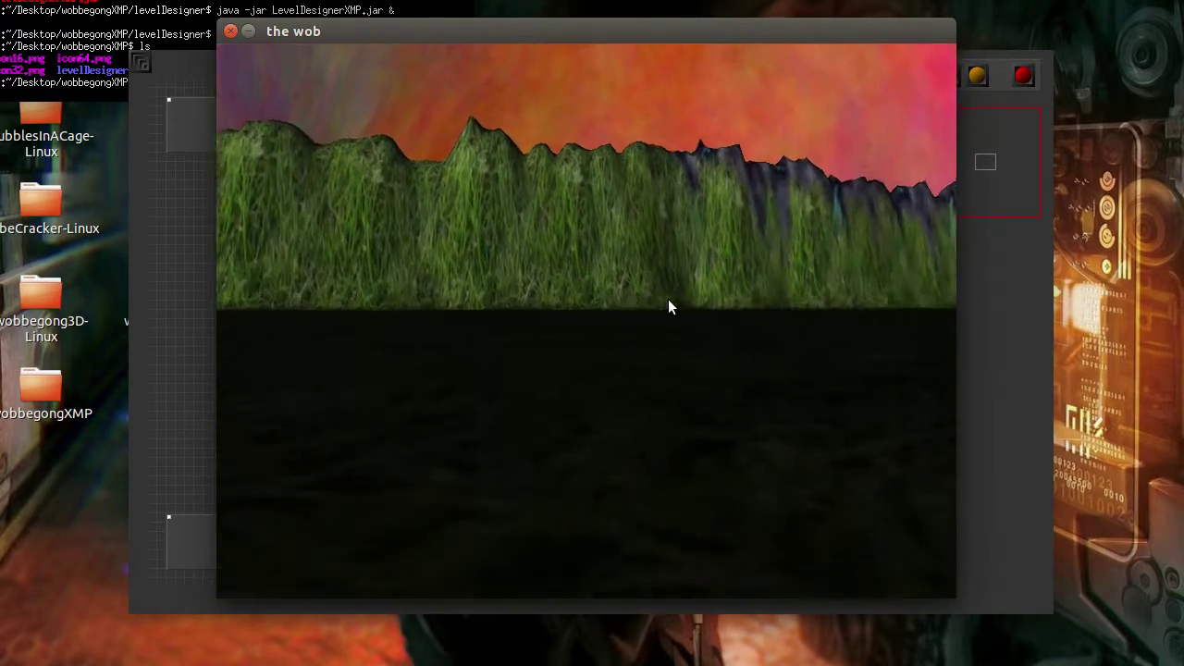
pyautogui.press('Right')
pyautogui.press('Up')
pyautogui.press('Right')
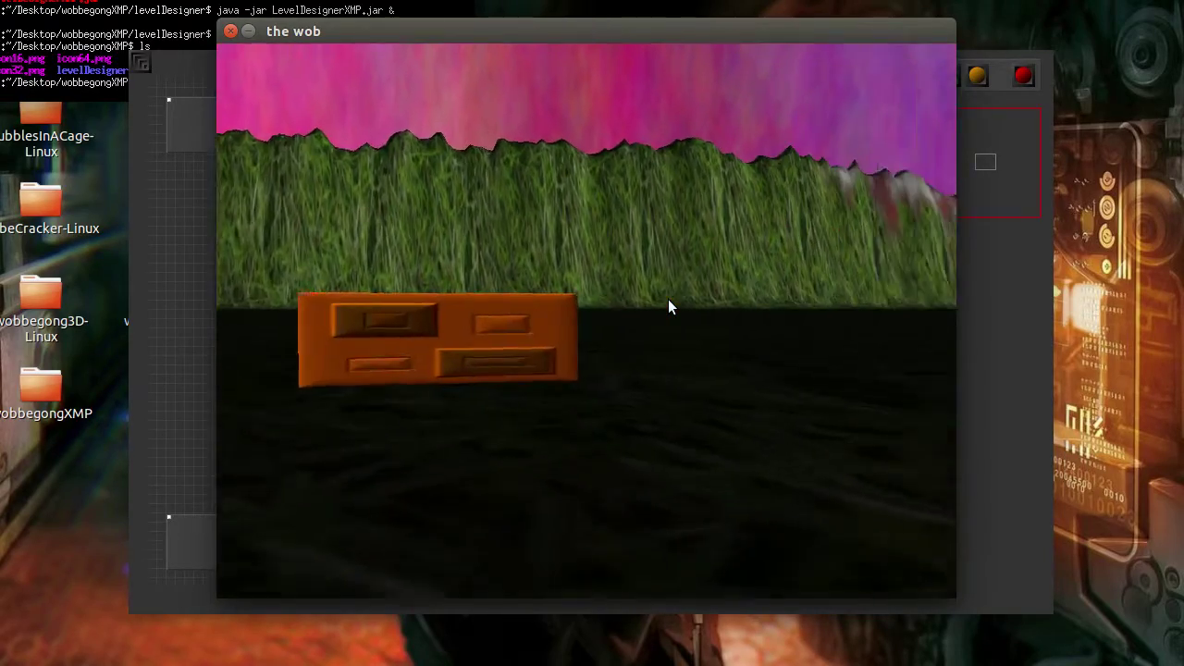
pyautogui.press('Right')
pyautogui.press('Up')
pyautogui.press('Left')
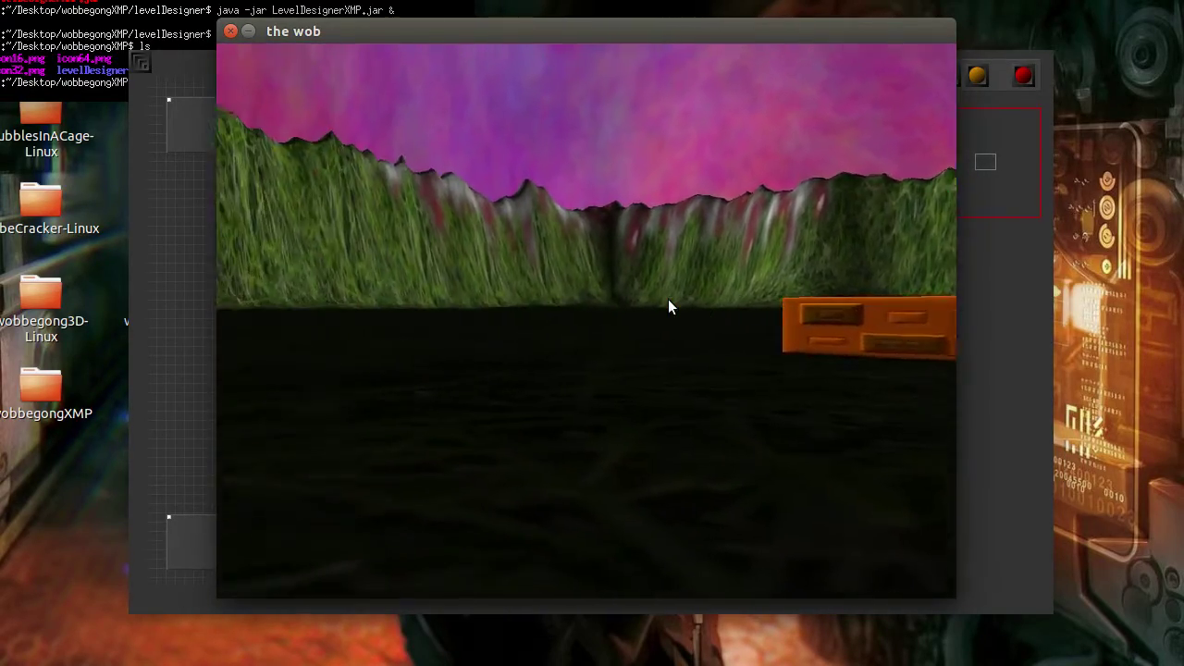
pyautogui.press('Left')
pyautogui.press('Up')
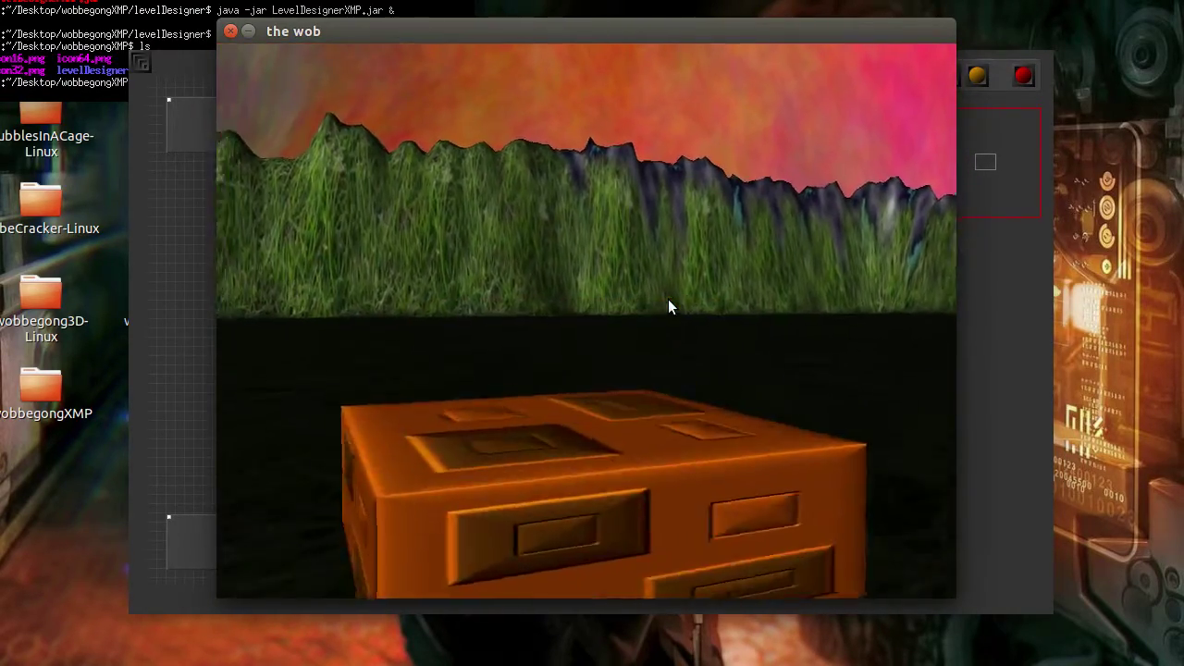
pyautogui.press('Left')
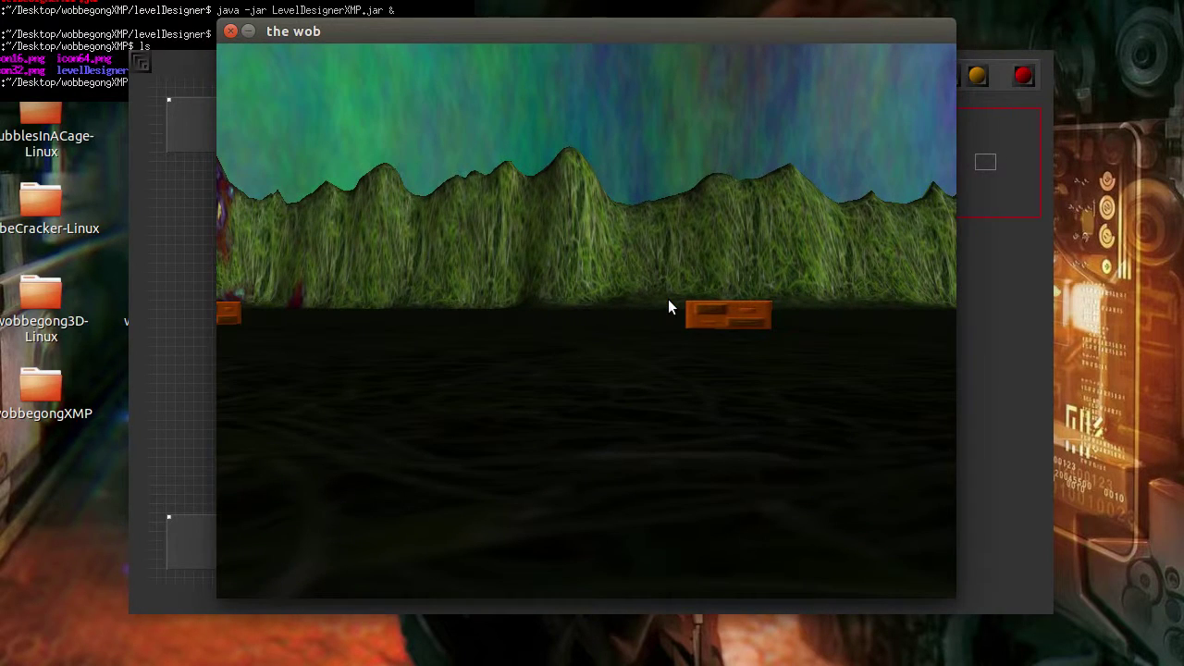
# Switch back to the level designer and pan the grid horizontally and vertically to examine how the overview map tracks the view.
pyautogui.click(1028, 330)
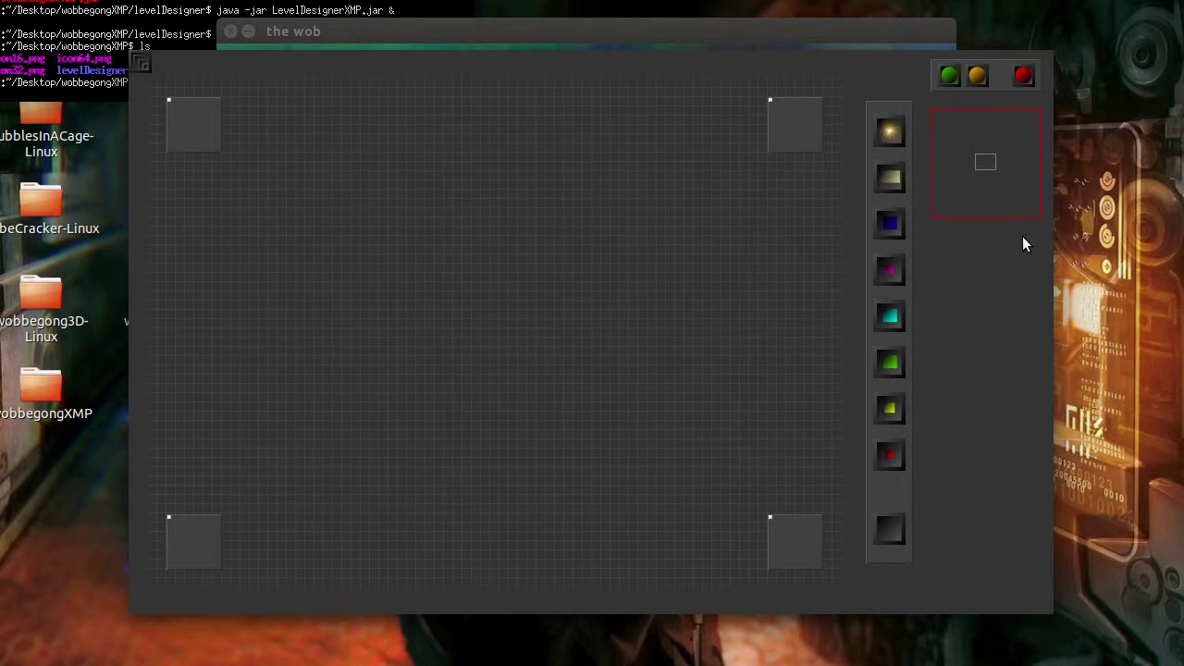
pyautogui.press('Left')
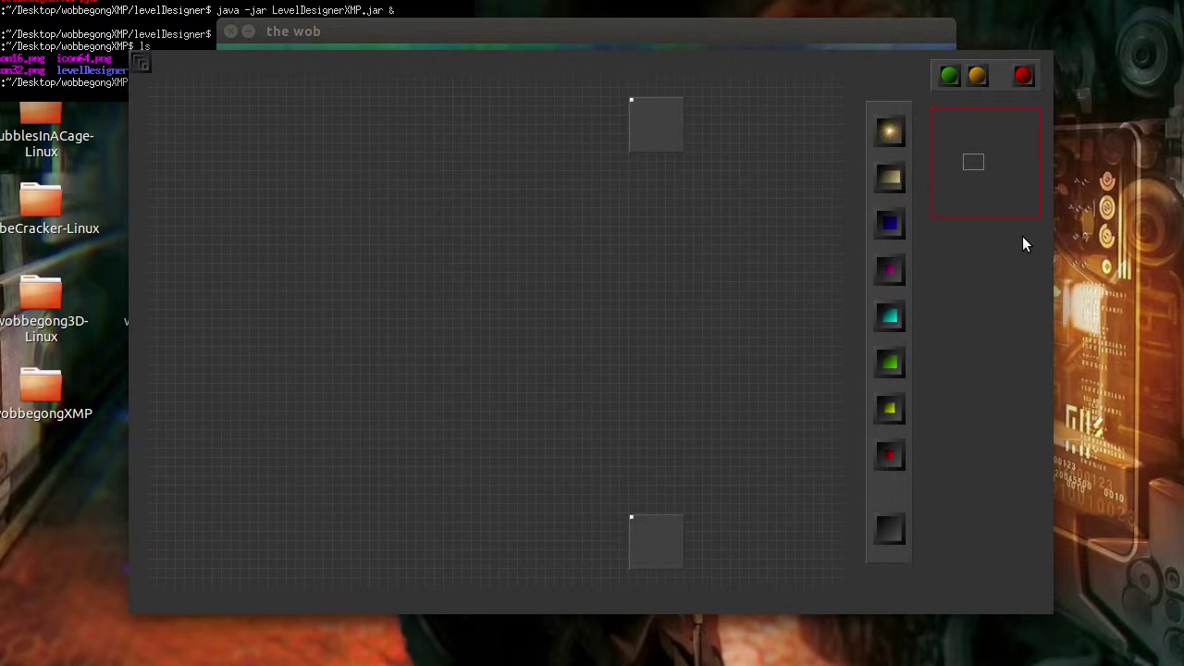
pyautogui.press('Right')
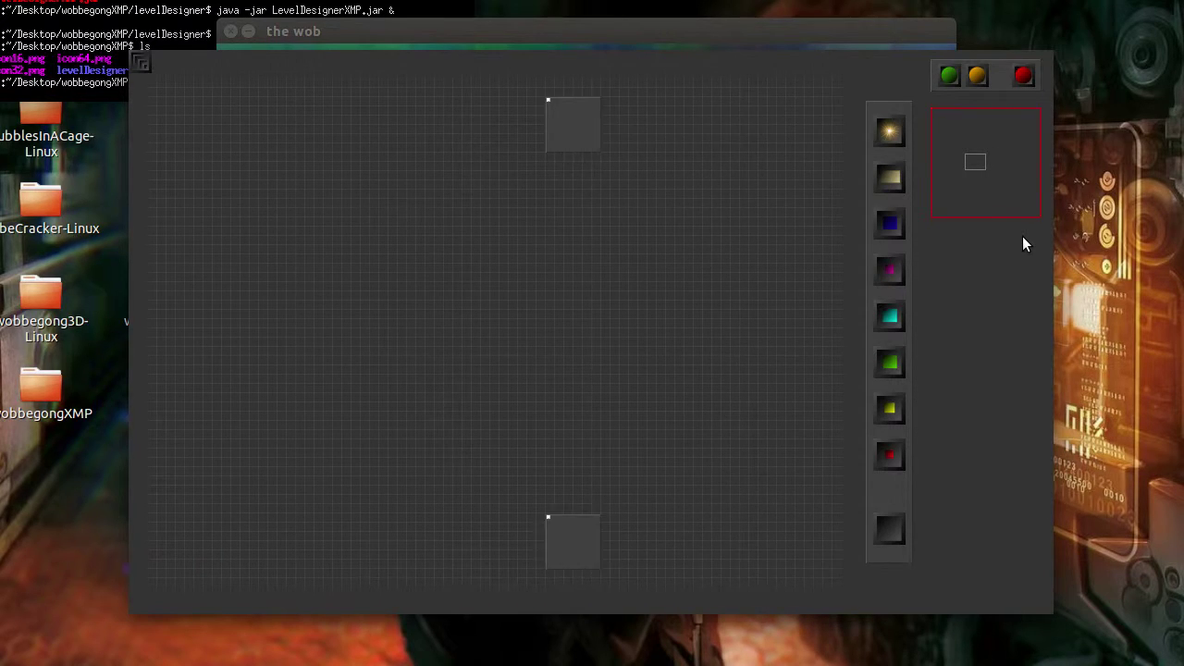
pyautogui.press('Right')
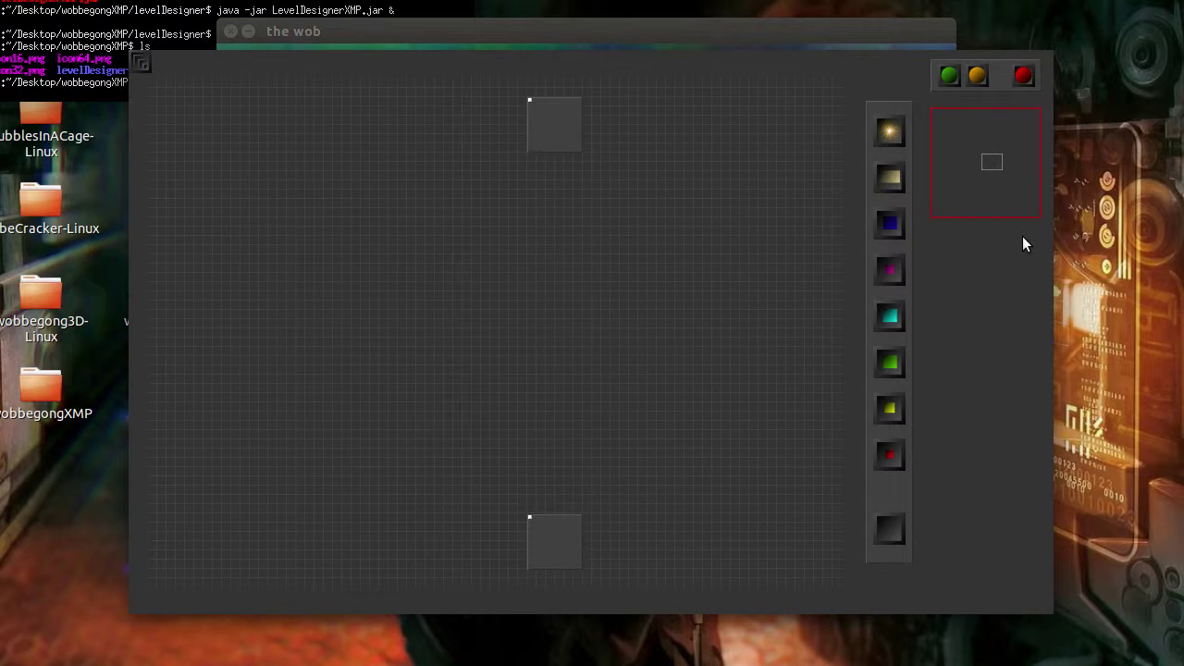
pyautogui.press('Right')
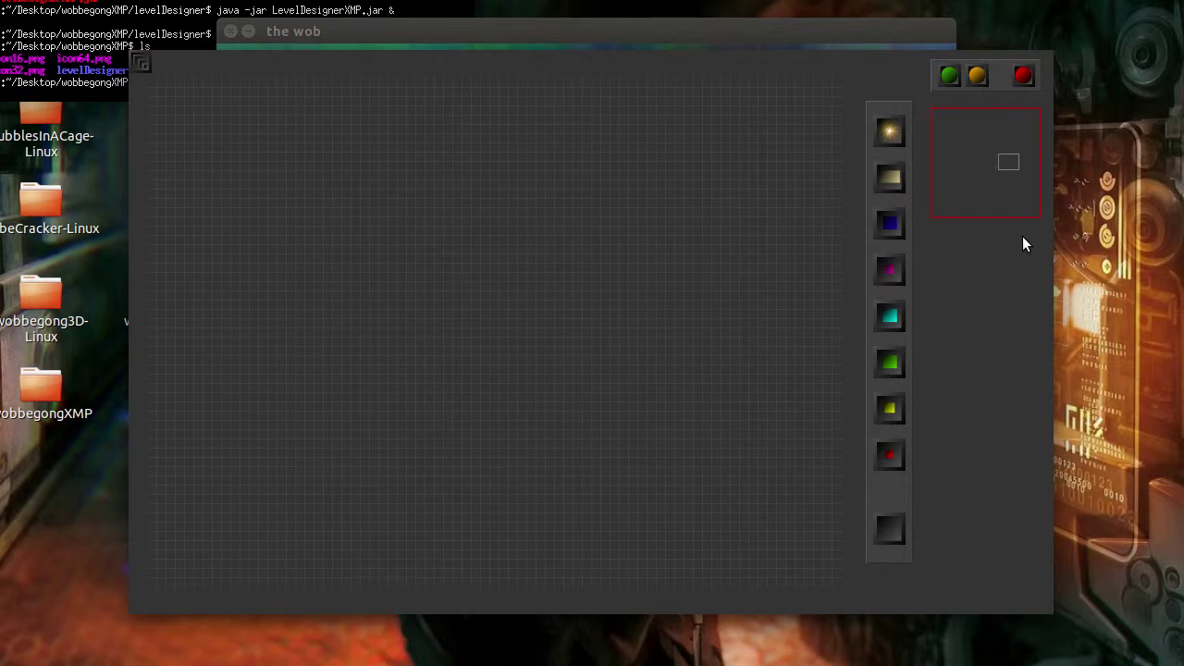
pyautogui.press('Right')
pyautogui.press('Left')
pyautogui.press('Left')
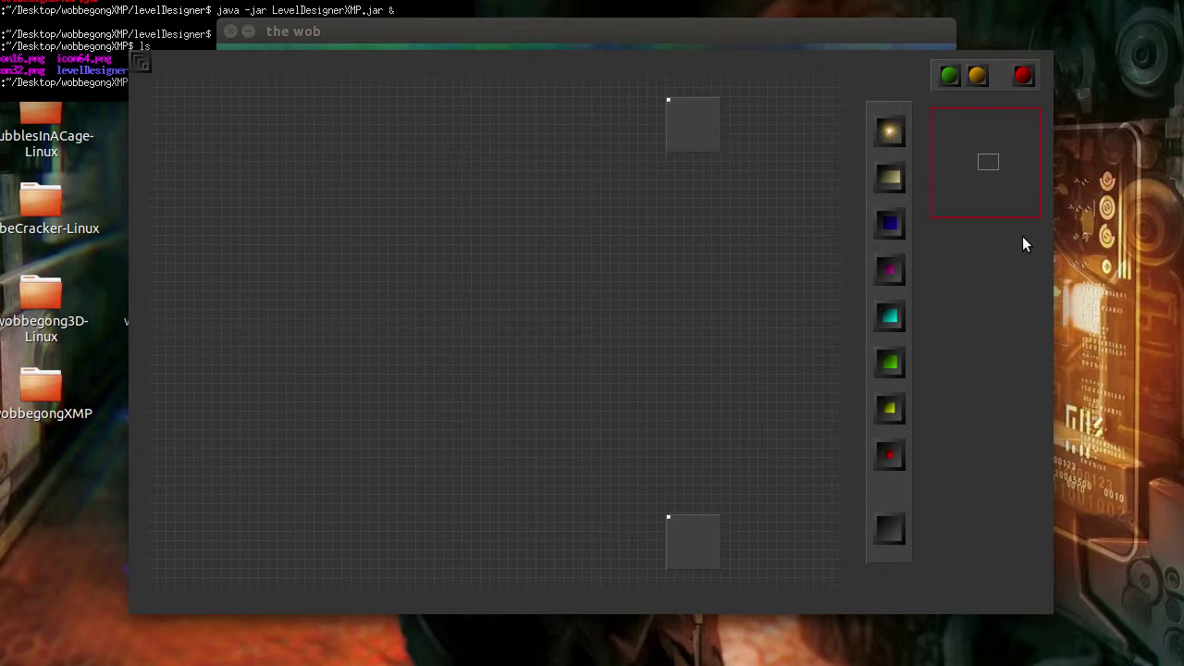
pyautogui.press('Left')
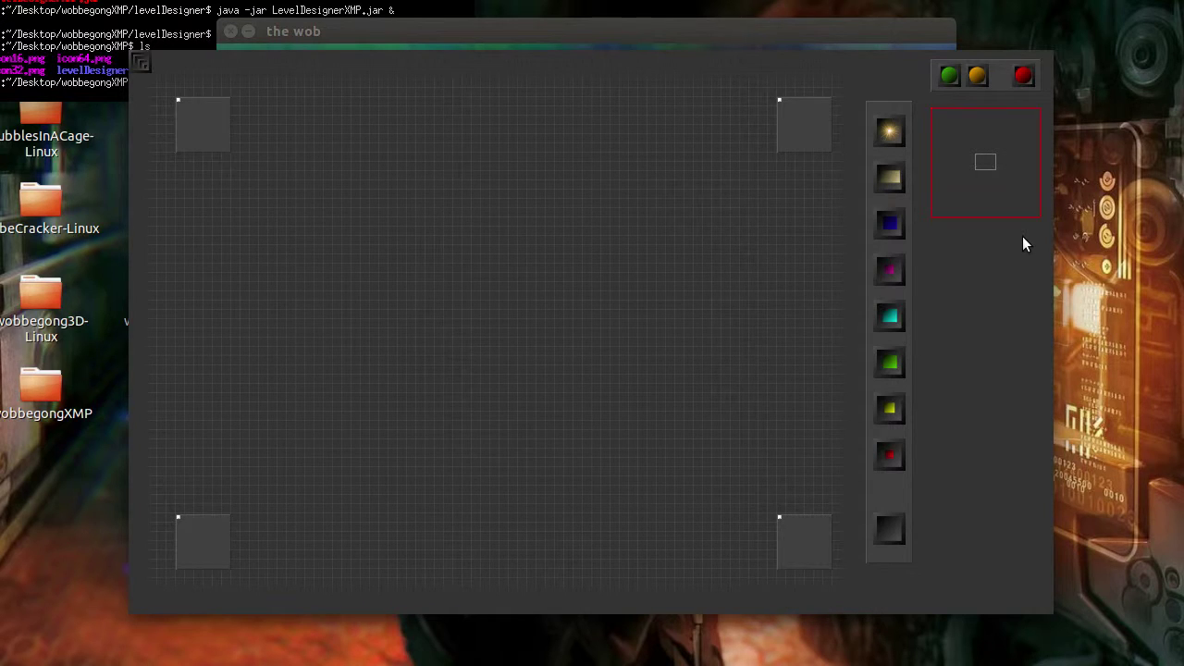
pyautogui.press('Down')
pyautogui.press('Up')
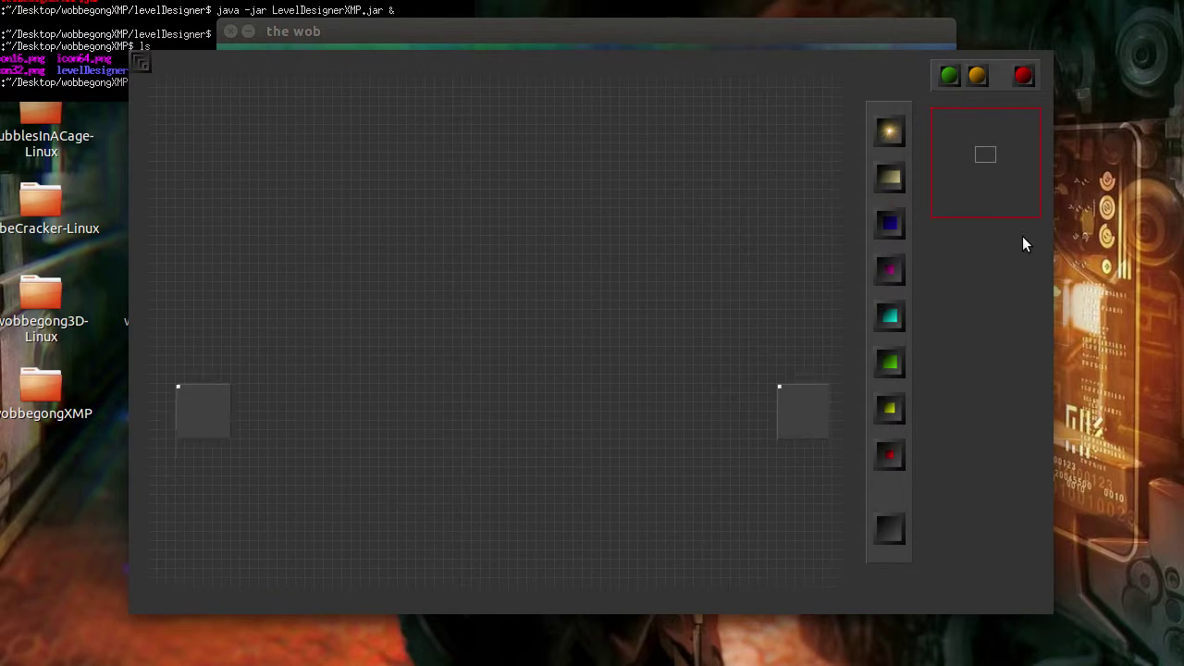
pyautogui.press('Down')
pyautogui.press('Down')
pyautogui.press('Up')
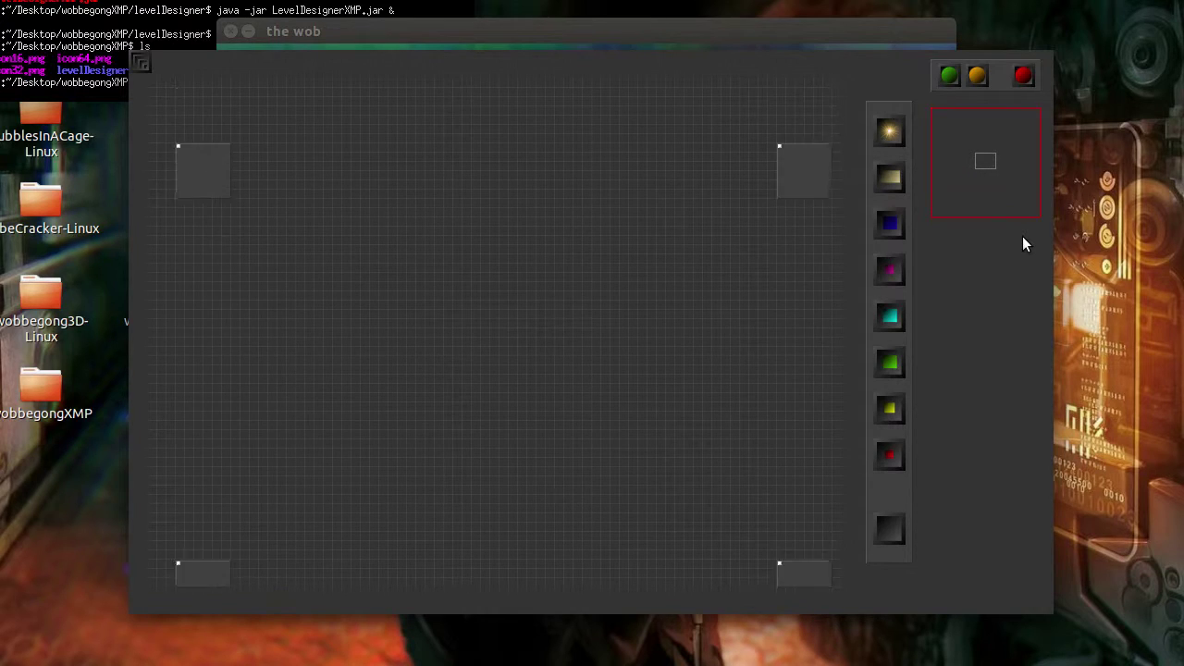
pyautogui.press('Down')
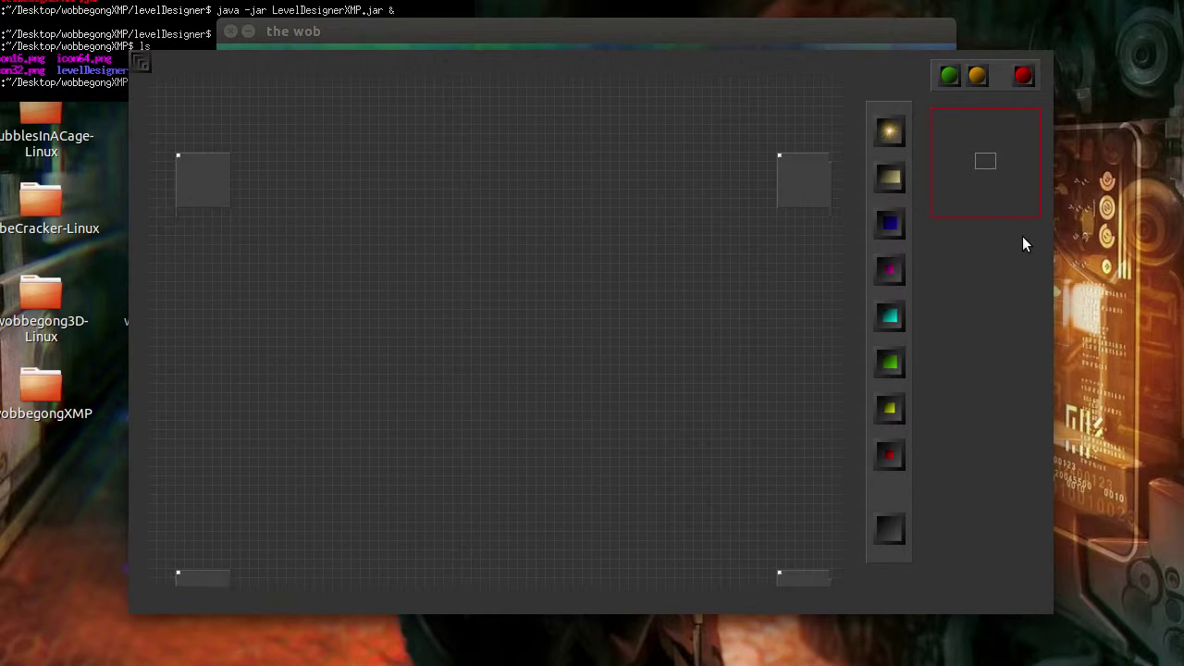
pyautogui.press('Down')
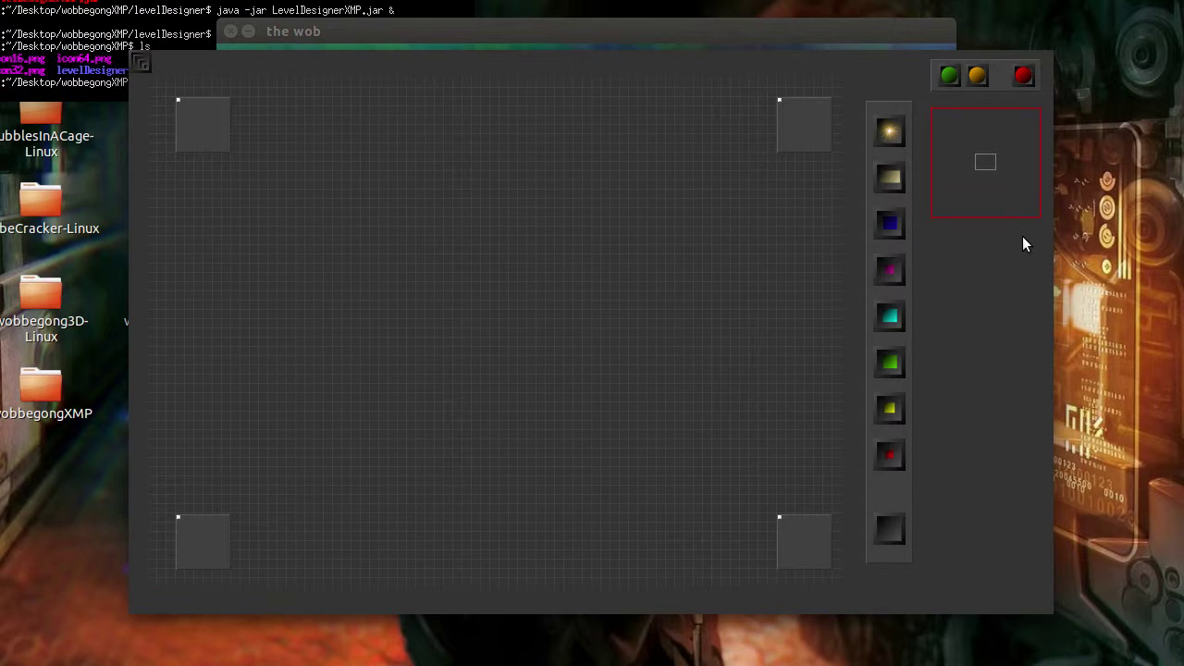
pyautogui.press('Right')
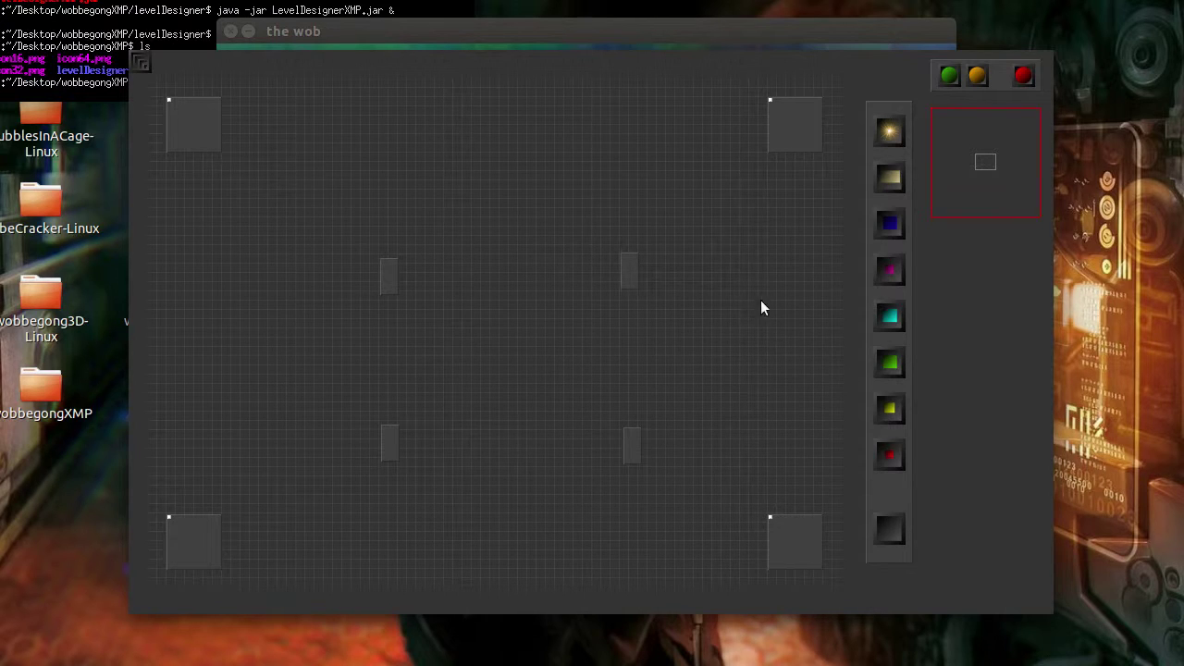
# Commit the dimensions of the upper-left small inner block as 1 1 1 and close its properties.
pyautogui.doubleClick(388, 274)
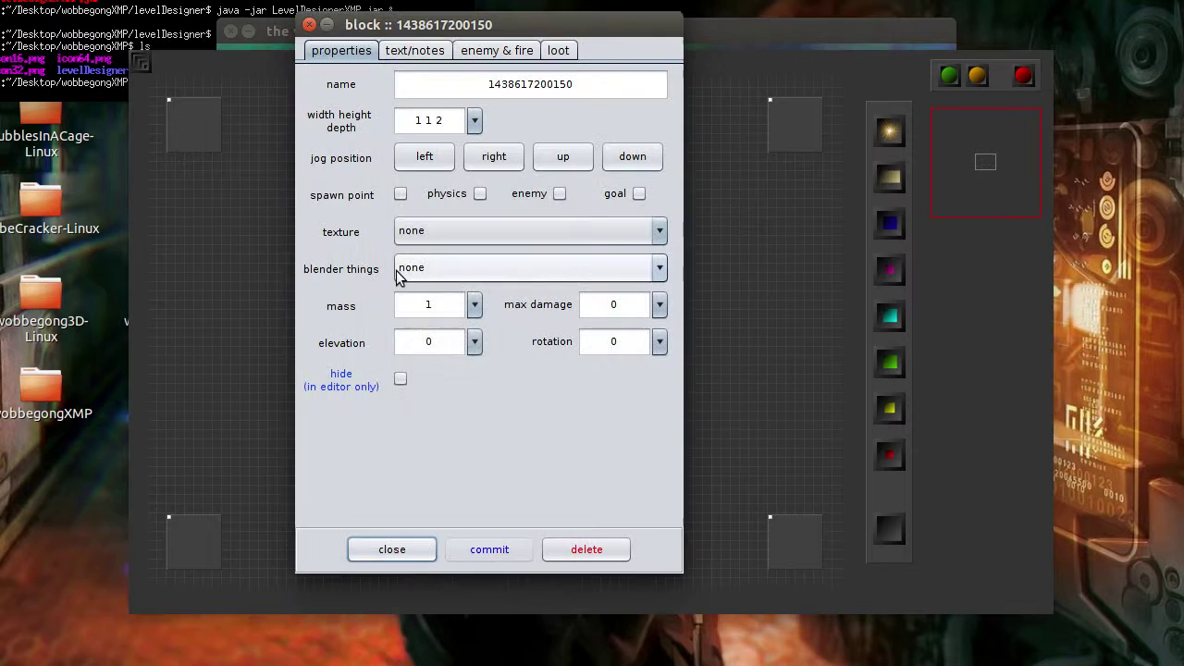
pyautogui.doubleClick(440, 121)
pyautogui.write('1')
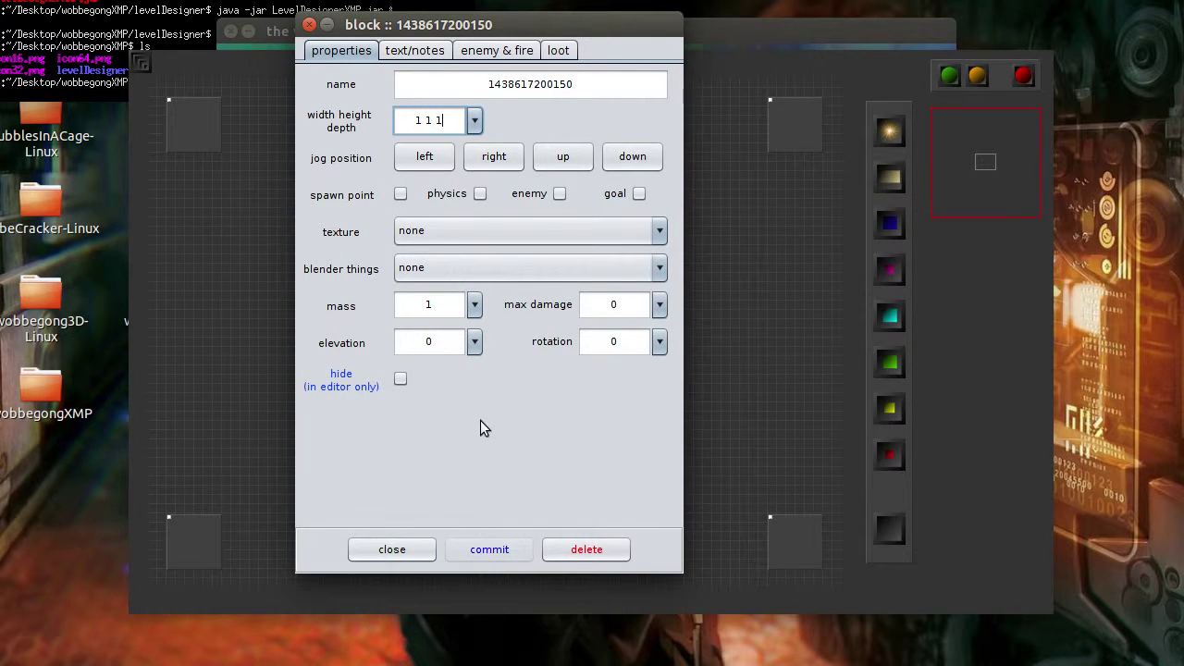
pyautogui.click(503, 550)
pyautogui.click(391, 549)
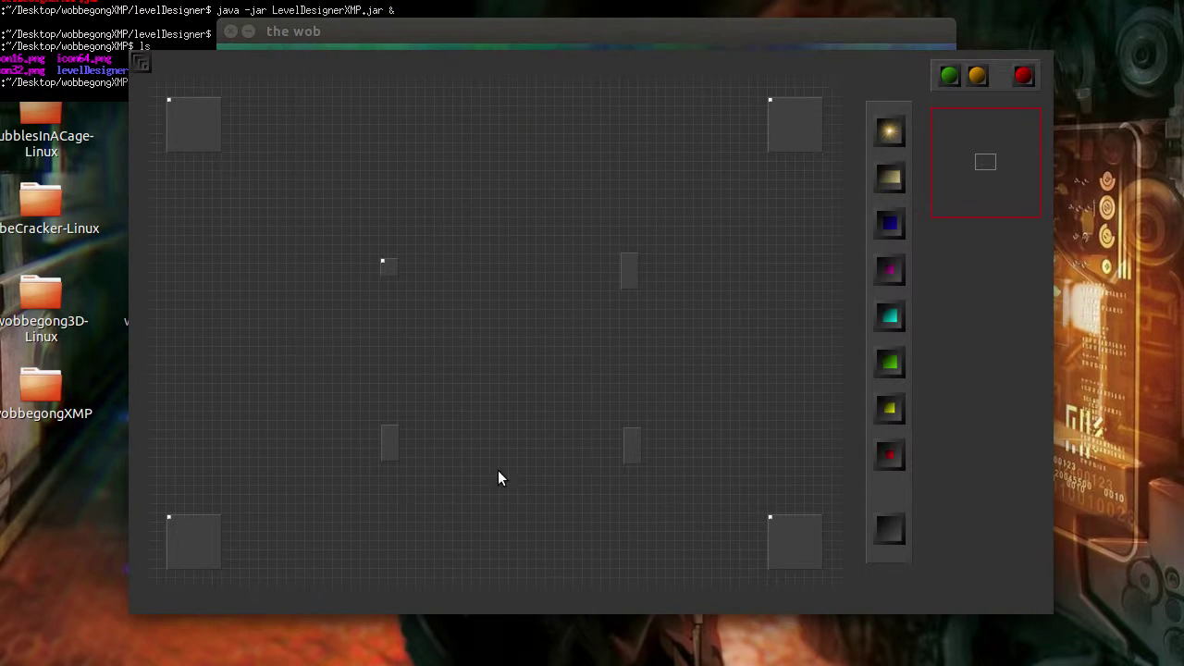
# Reopen the upper-left inner block's properties and jog it three increments up and one increment left.
pyautogui.click(391, 267)
pyautogui.moveTo(461, 8); pyautogui.dragTo(700, 7)
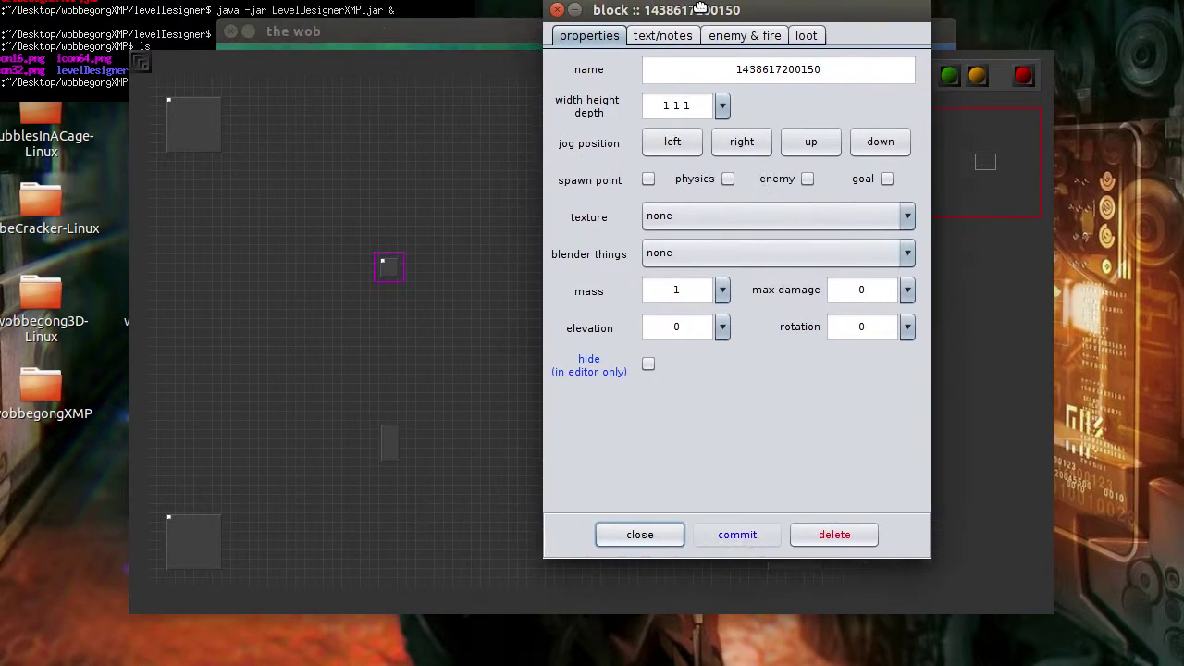
pyautogui.click(811, 142)
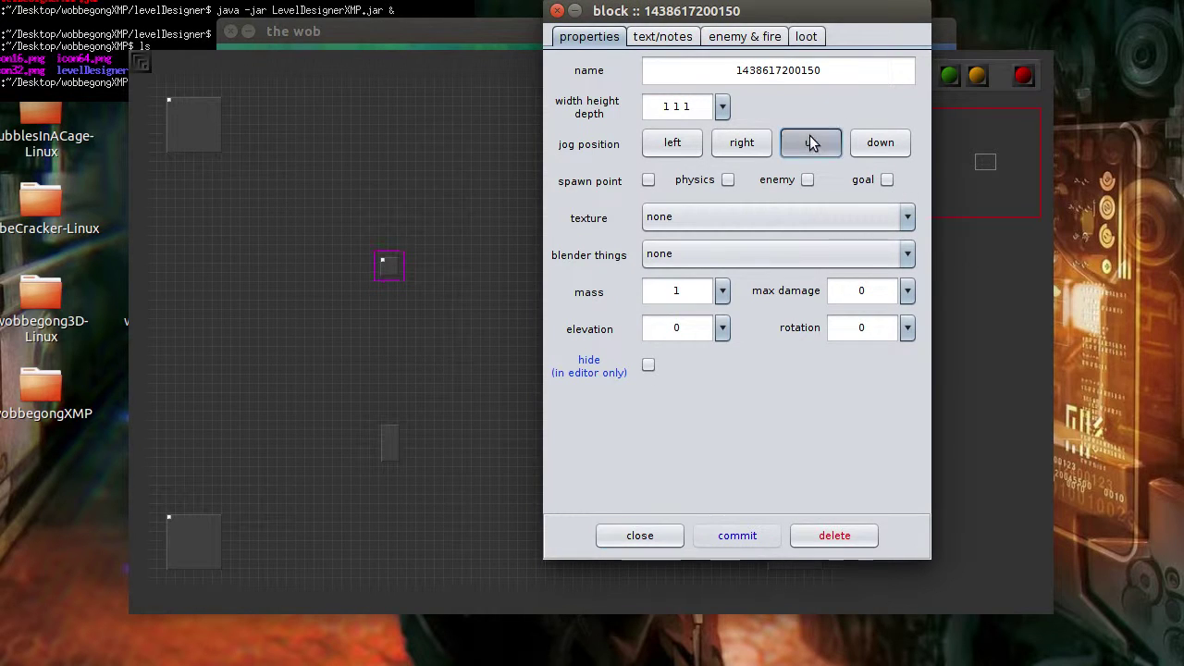
pyautogui.click(812, 146)
pyautogui.click(812, 146)
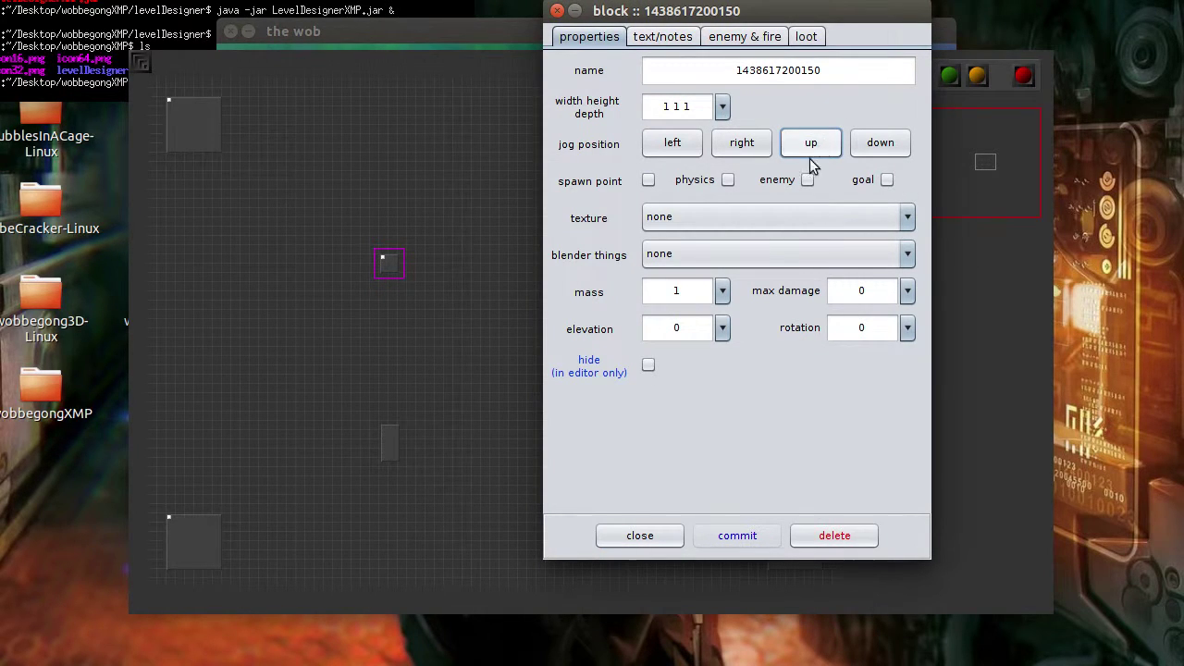
pyautogui.click(678, 151)
# Move the properties window clear of the blocks and set the upper-right inner block's dimensions to 1 1 1.
pyautogui.moveTo(668, 11); pyautogui.dragTo(927, 61)
pyautogui.click(628, 270)
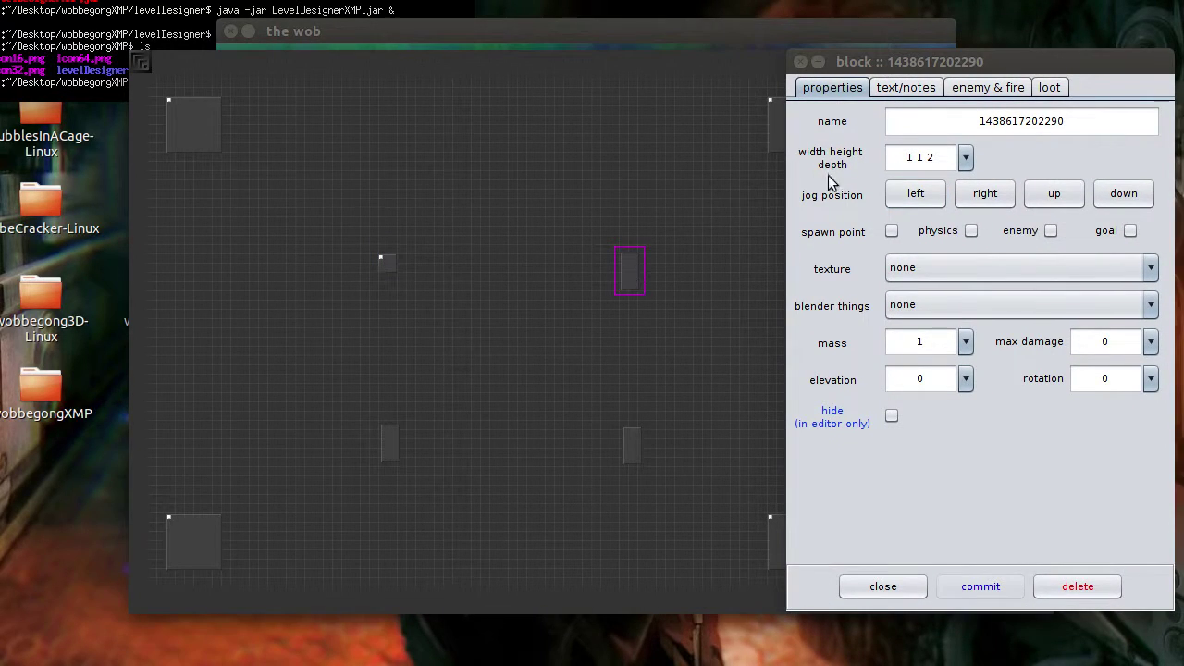
pyautogui.click(966, 158)
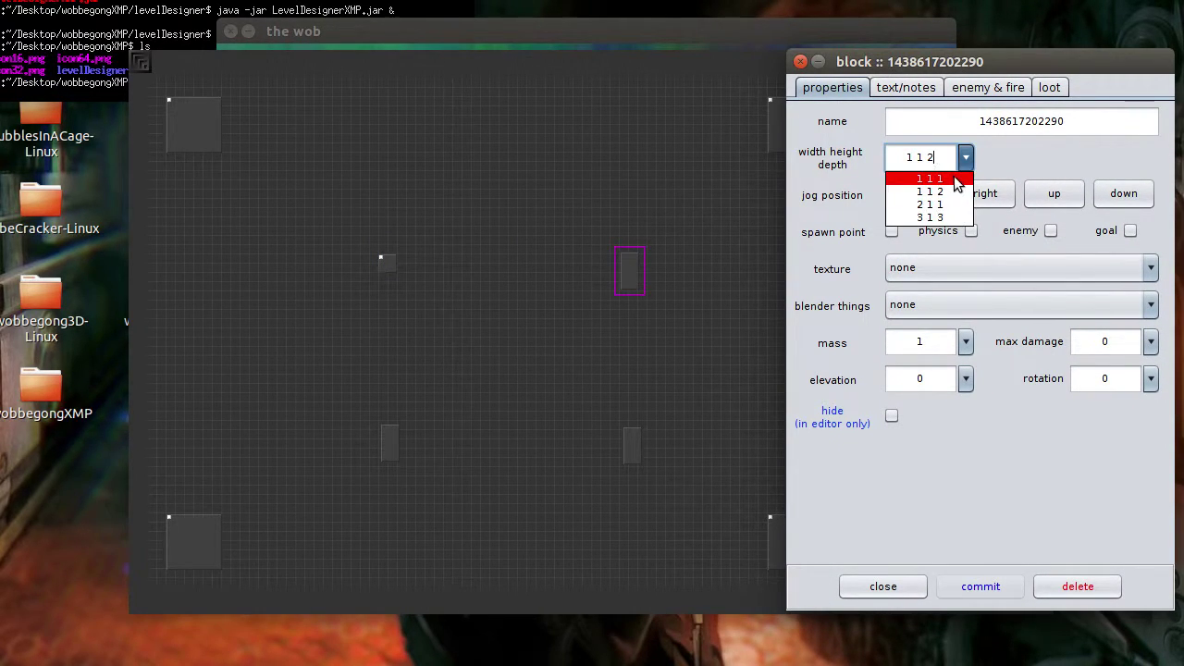
pyautogui.click(957, 180)
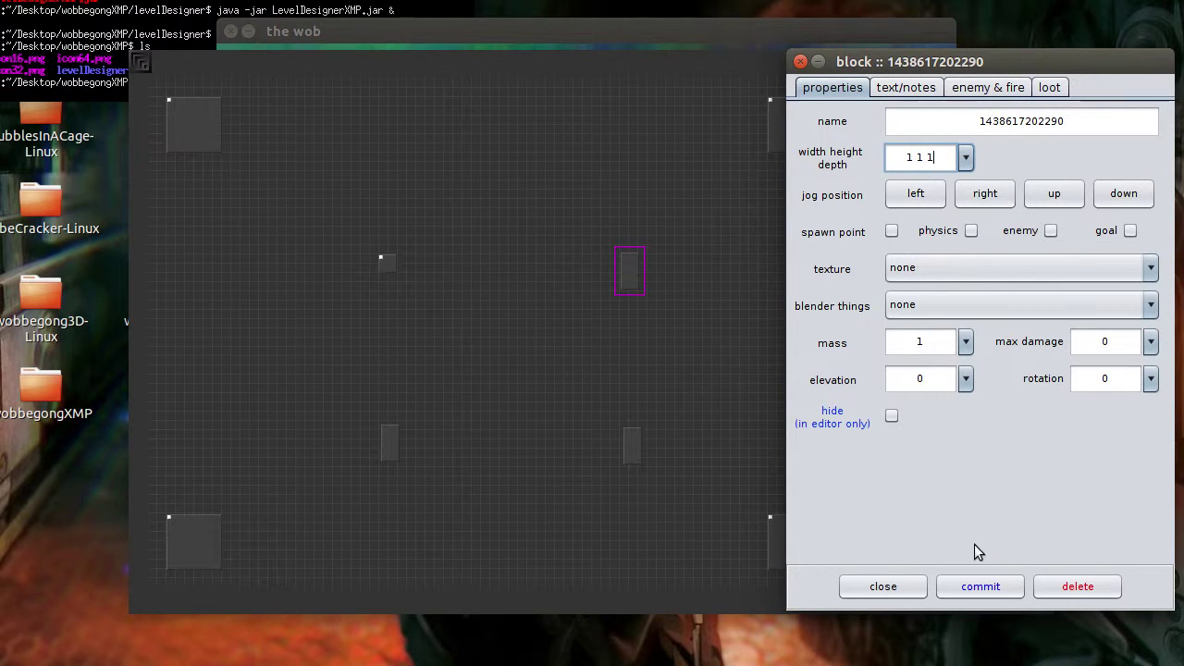
# Select the lower-right inner block and commit its dimensions as 1 1 1.
pyautogui.click(632, 445)
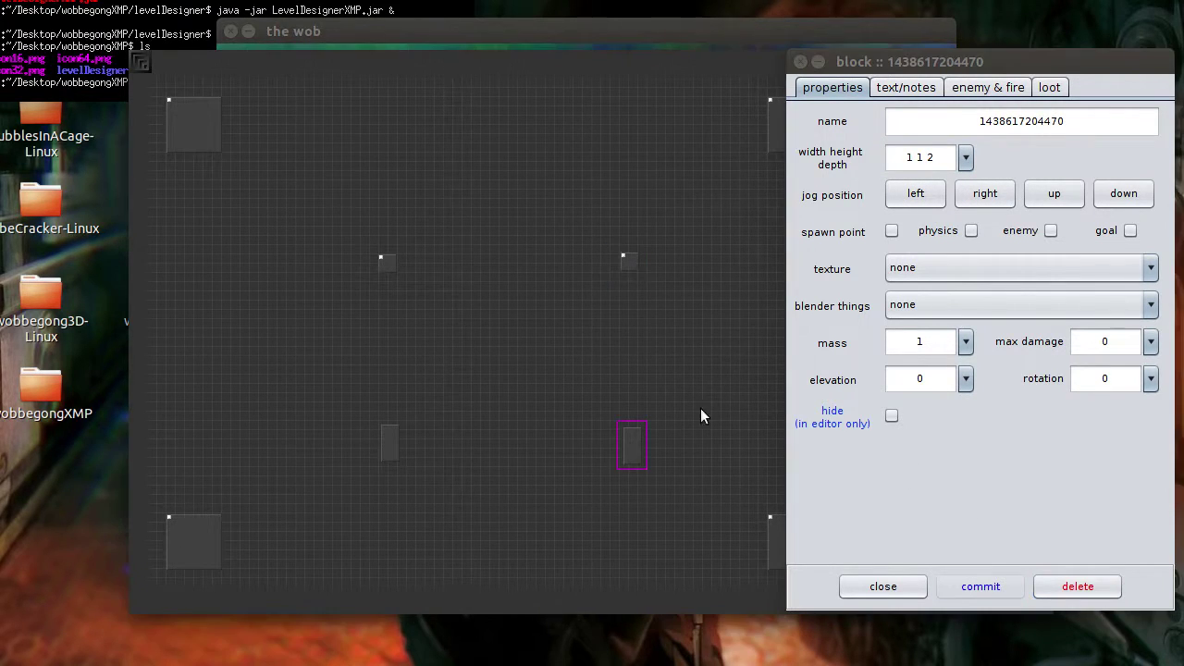
pyautogui.click(966, 157)
pyautogui.click(957, 179)
pyautogui.click(981, 587)
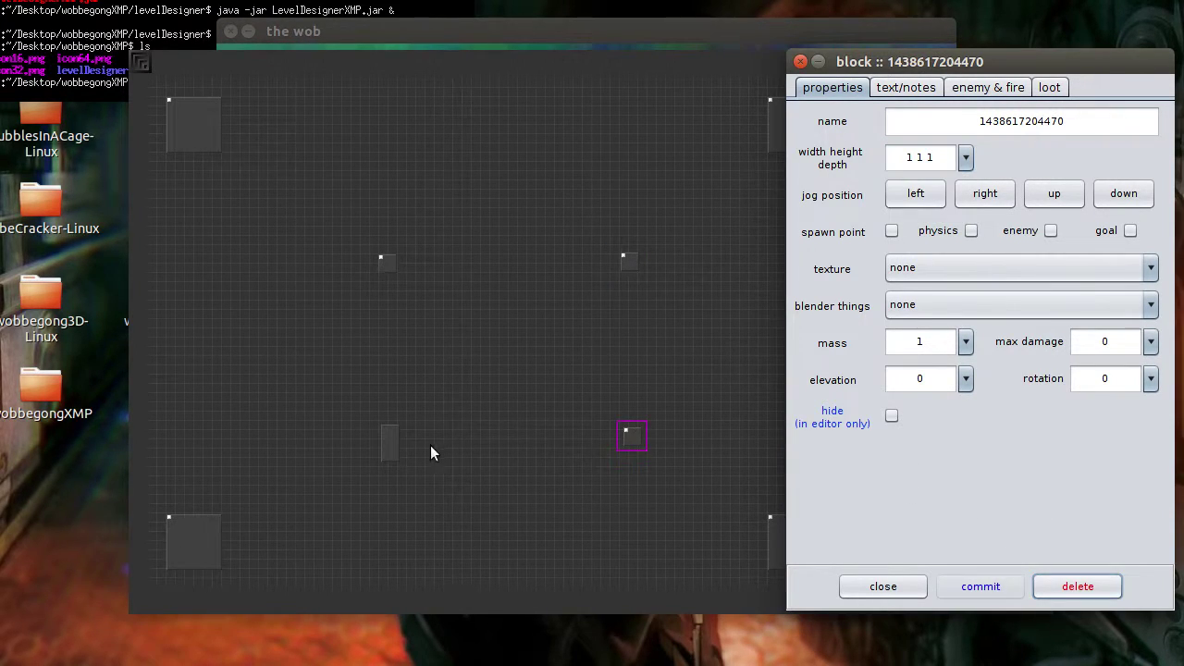
# Commit the lower-left inner block's dimensions as 1 1 1 and jog it left into line with the block above.
pyautogui.click(385, 448)
pyautogui.click(966, 157)
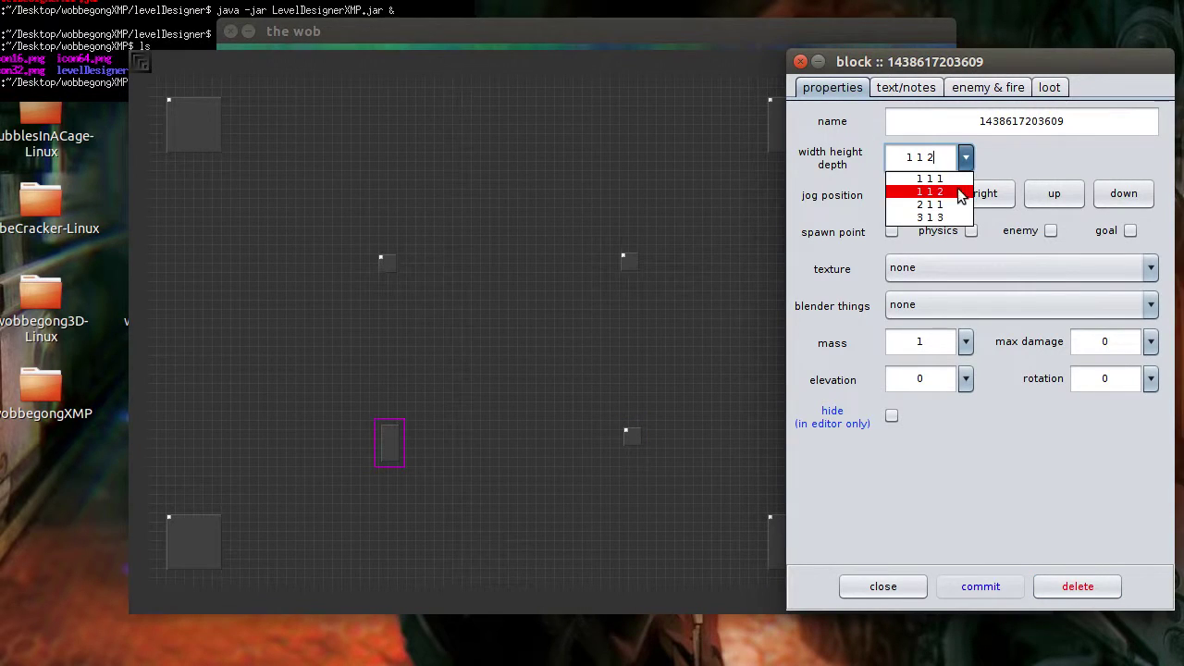
pyautogui.click(957, 180)
pyautogui.click(982, 588)
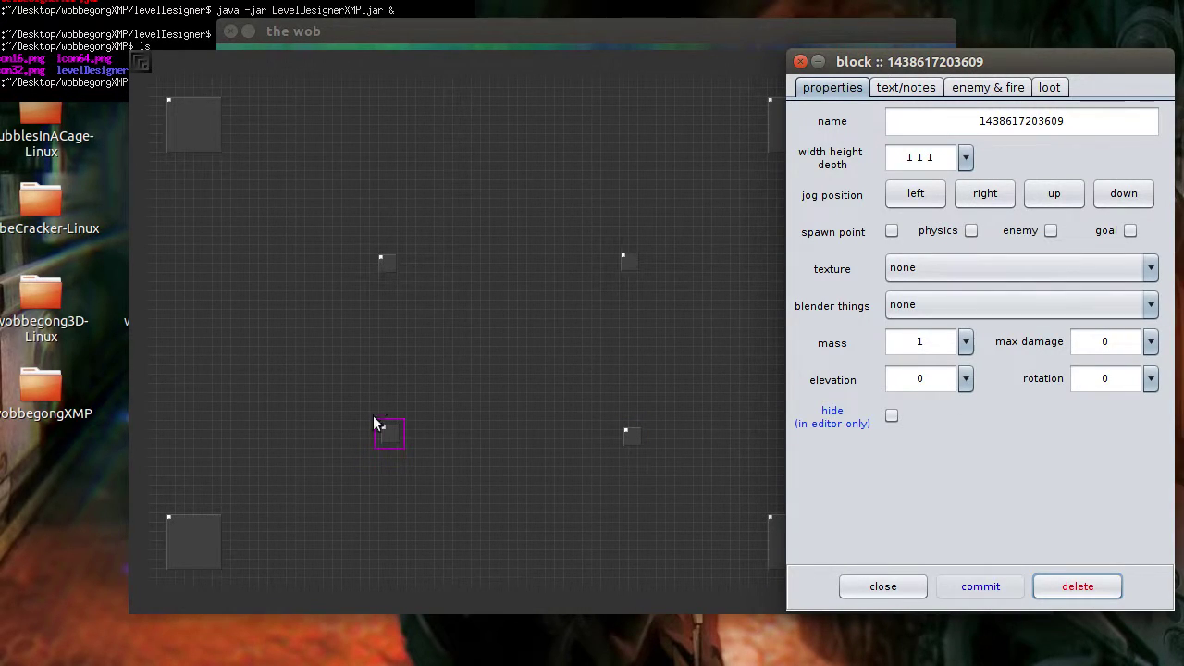
pyautogui.click(925, 199)
pyautogui.click(928, 201)
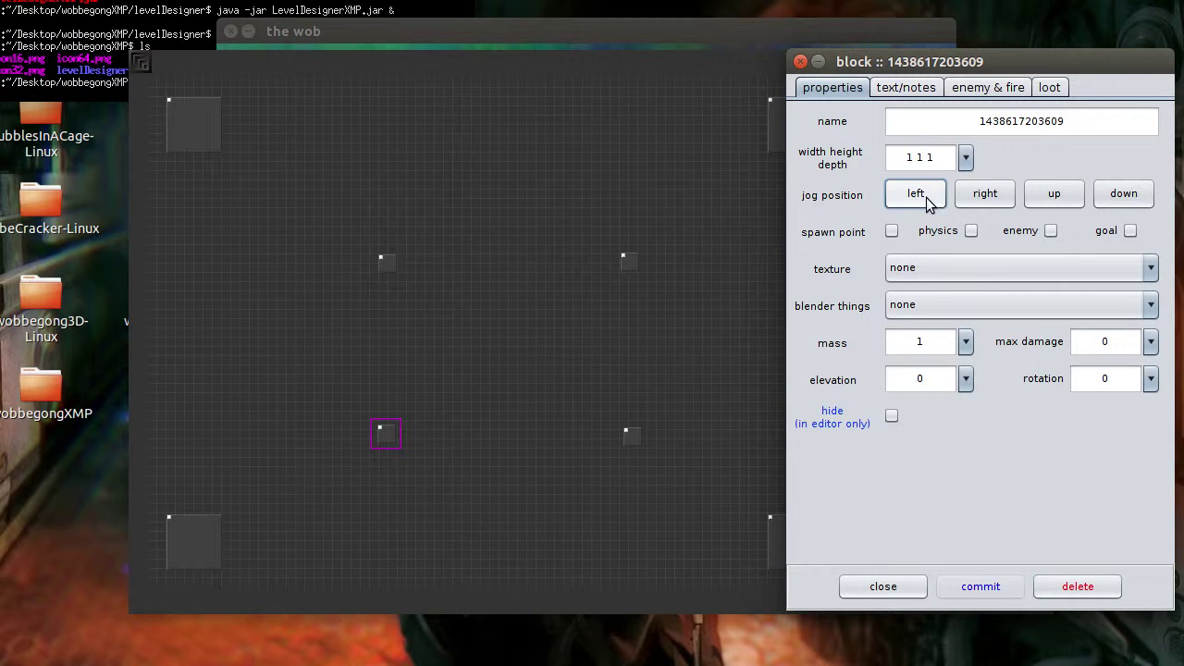
# Select the lower-right inner block and jog it one increment up and then left to align it with the neighbouring blocks.
pyautogui.click(630, 441)
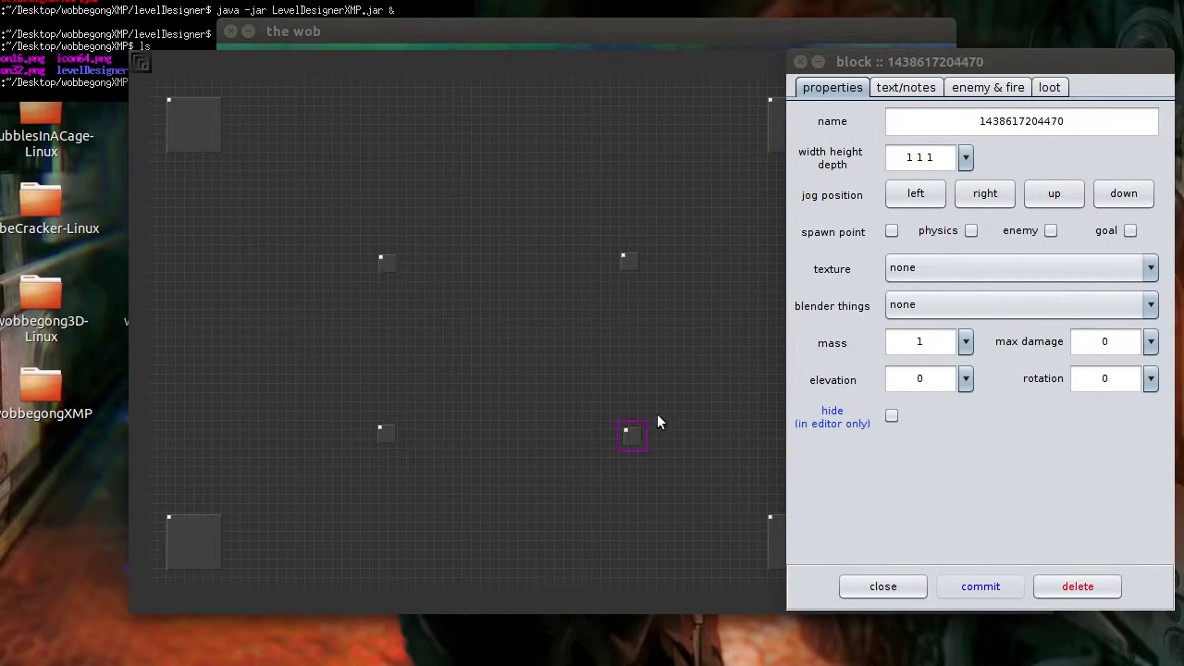
pyautogui.click(1057, 197)
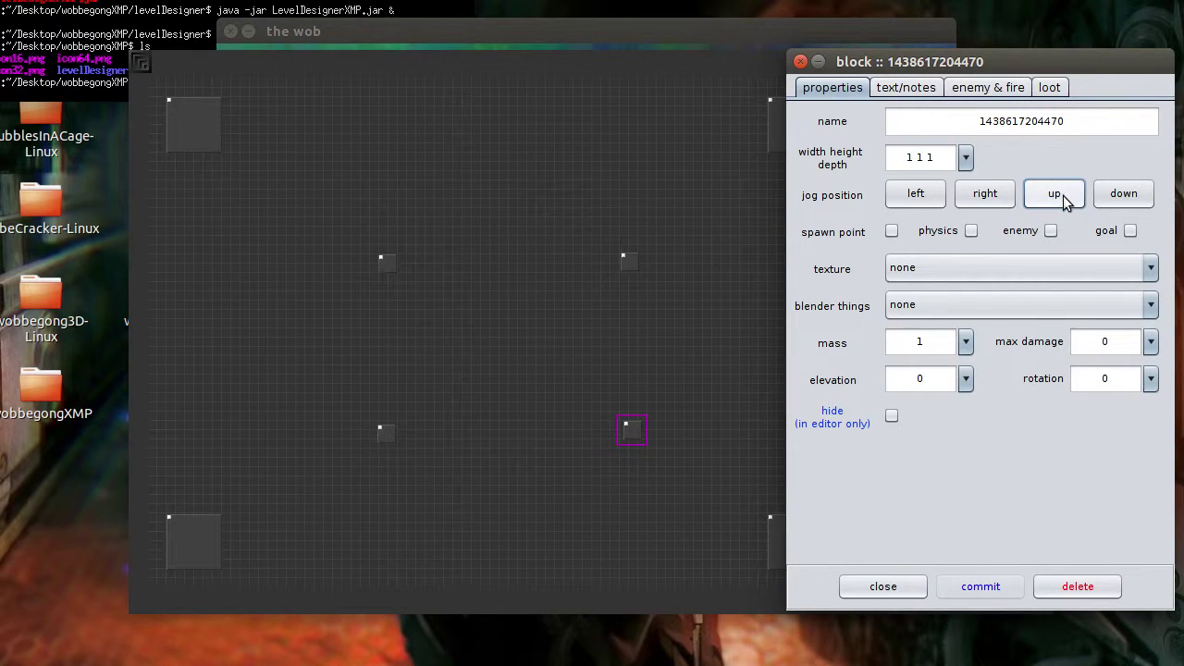
pyautogui.click(936, 196)
pyautogui.click(936, 197)
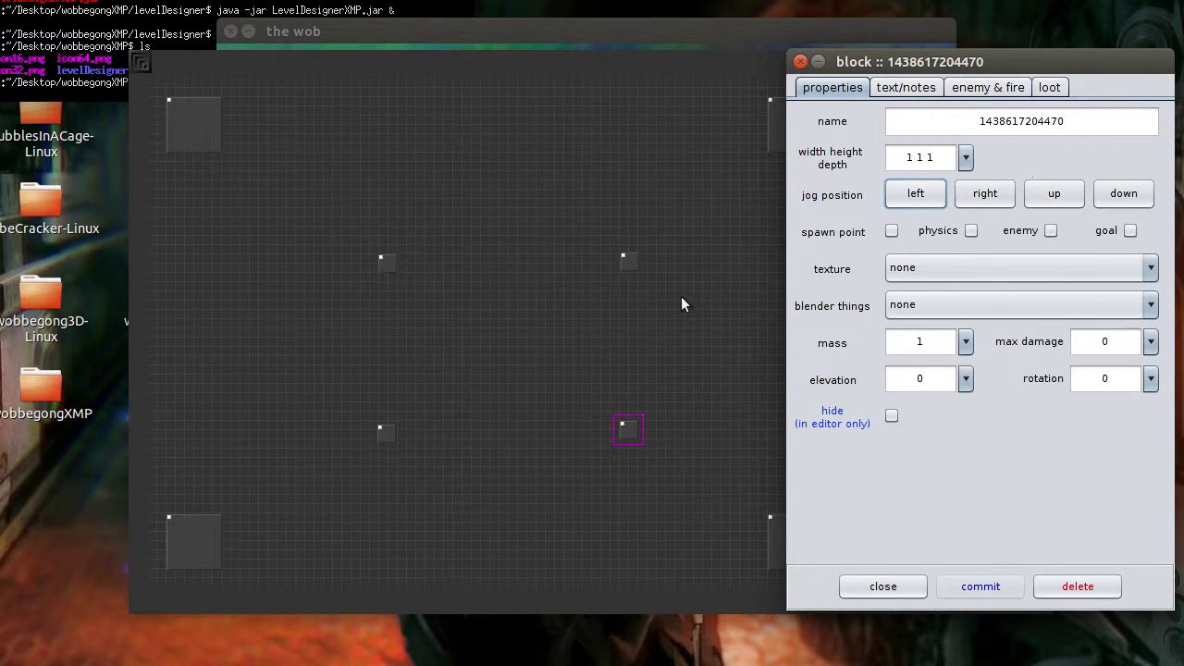
# Jog the upper-right inner block one increment down and close its properties.
pyautogui.click(629, 263)
pyautogui.click(1123, 193)
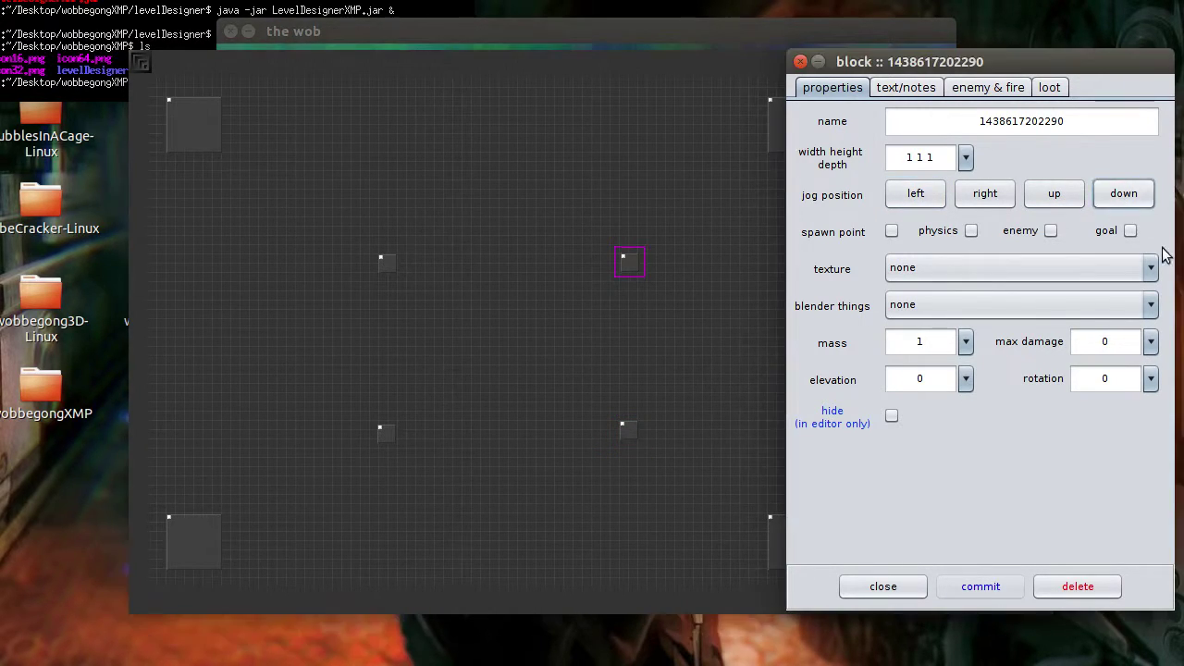
pyautogui.click(883, 588)
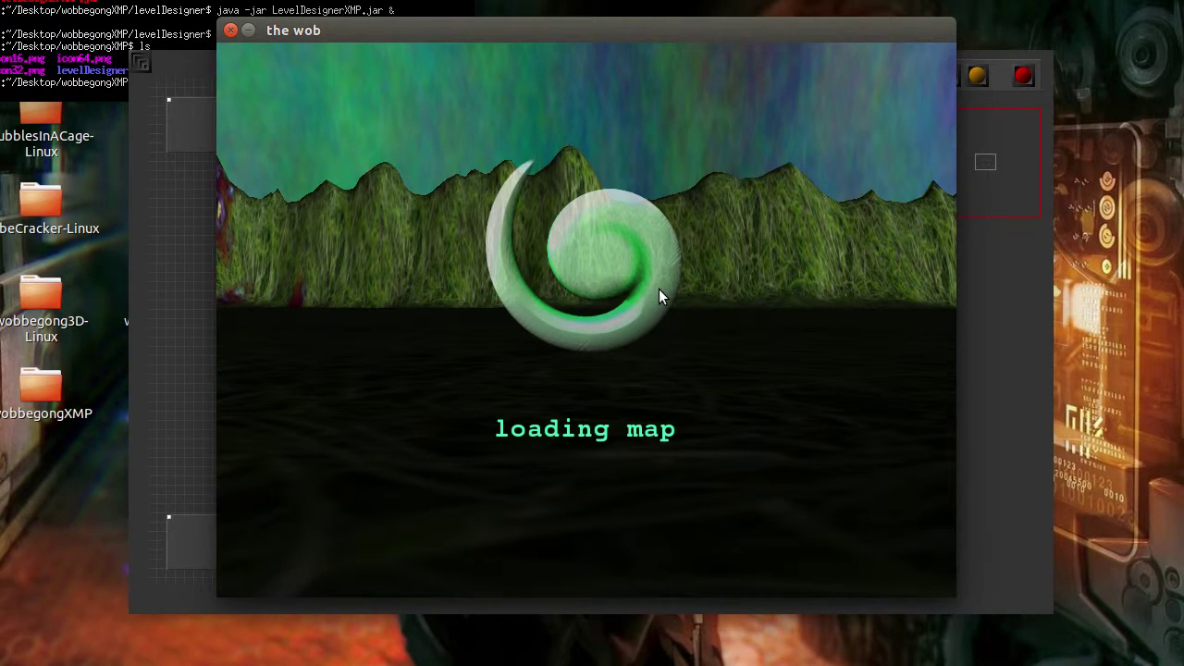
# Walk around the level in the wob game window to examine the four inner blocks and the corner blocks.
pyautogui.press('Left')
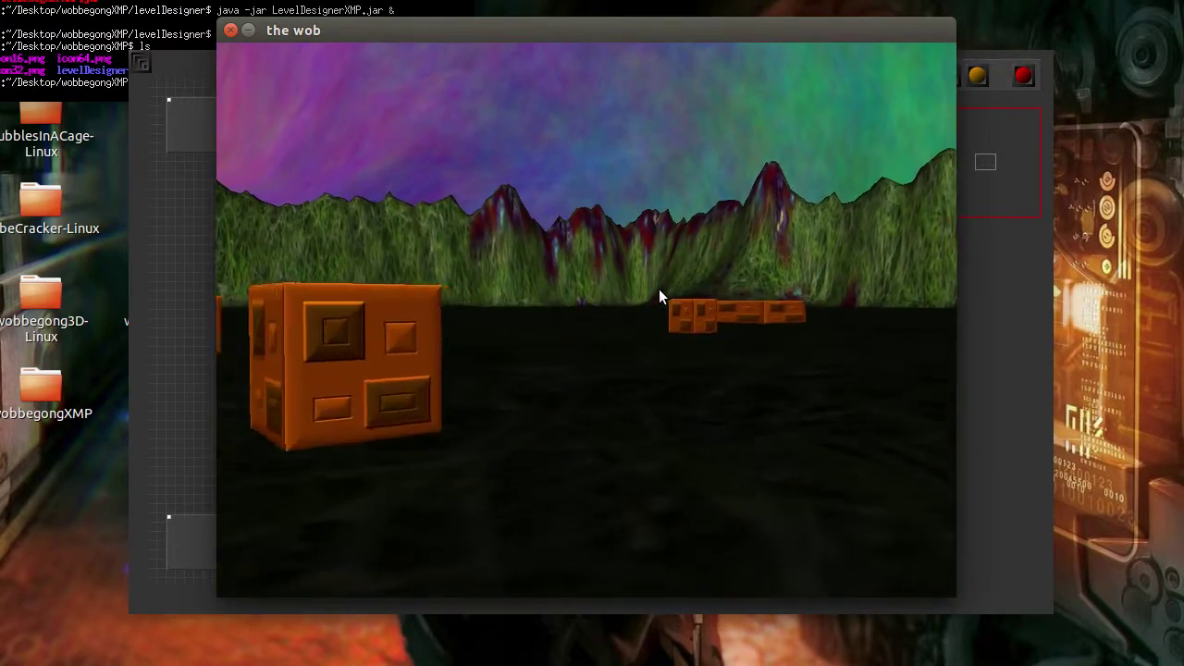
pyautogui.press('Left')
pyautogui.press('Up')
pyautogui.press('Up')
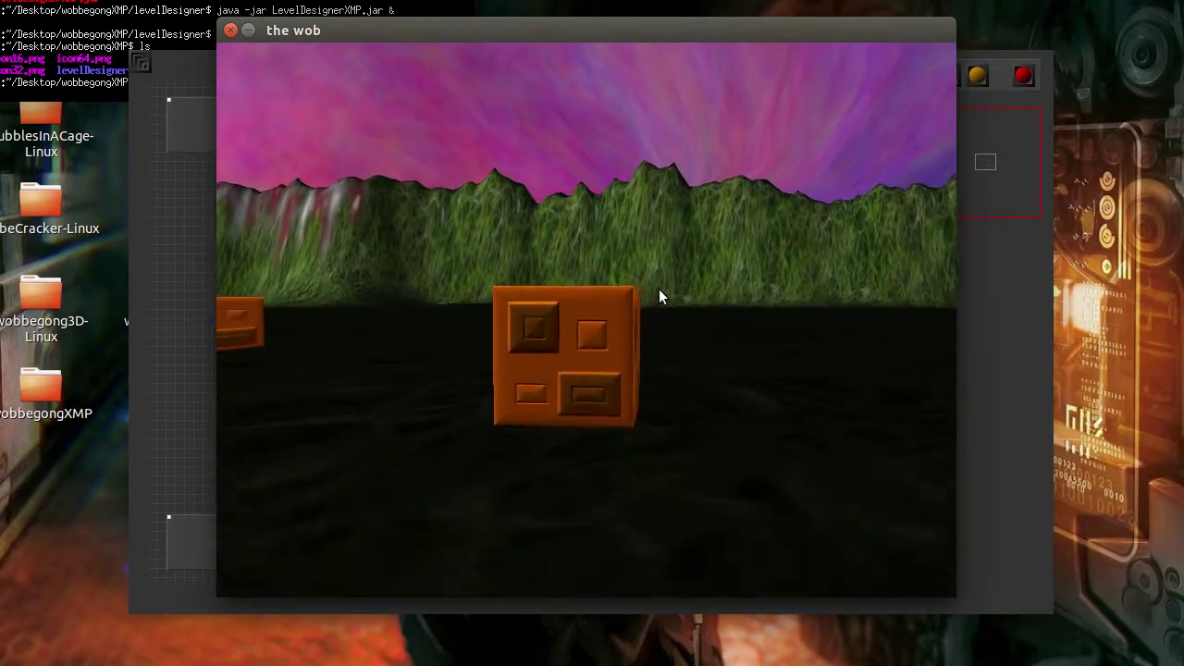
pyautogui.press('Right')
pyautogui.press('Right')
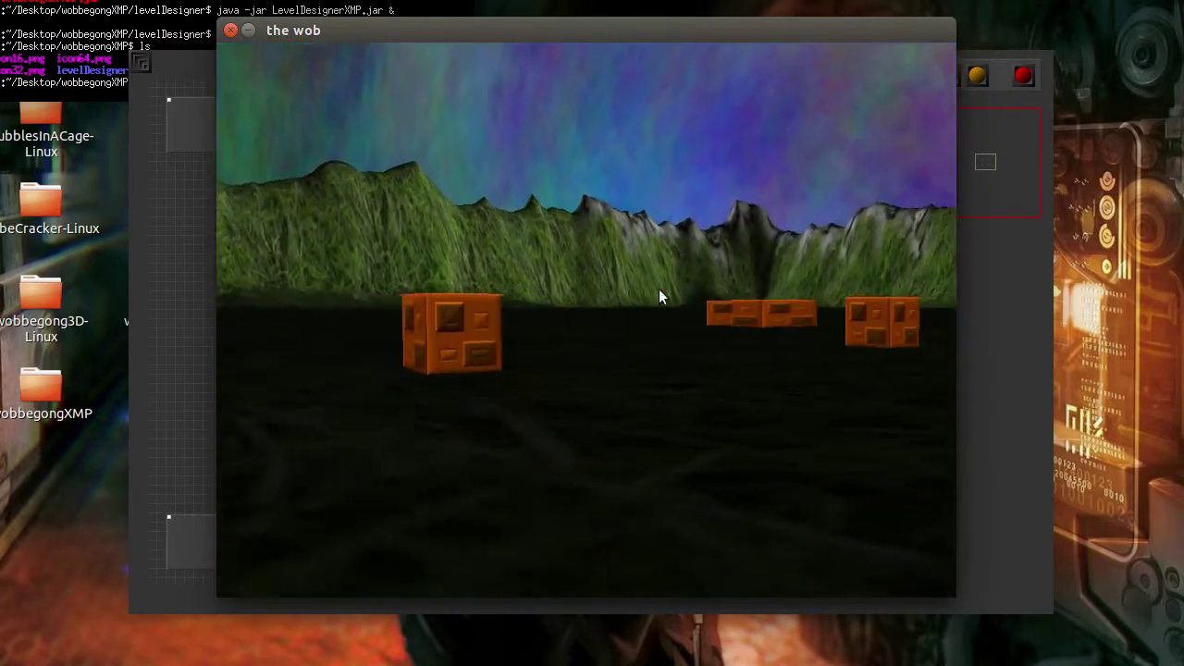
pyautogui.press('a')
pyautogui.press('Left')
pyautogui.press('Right')
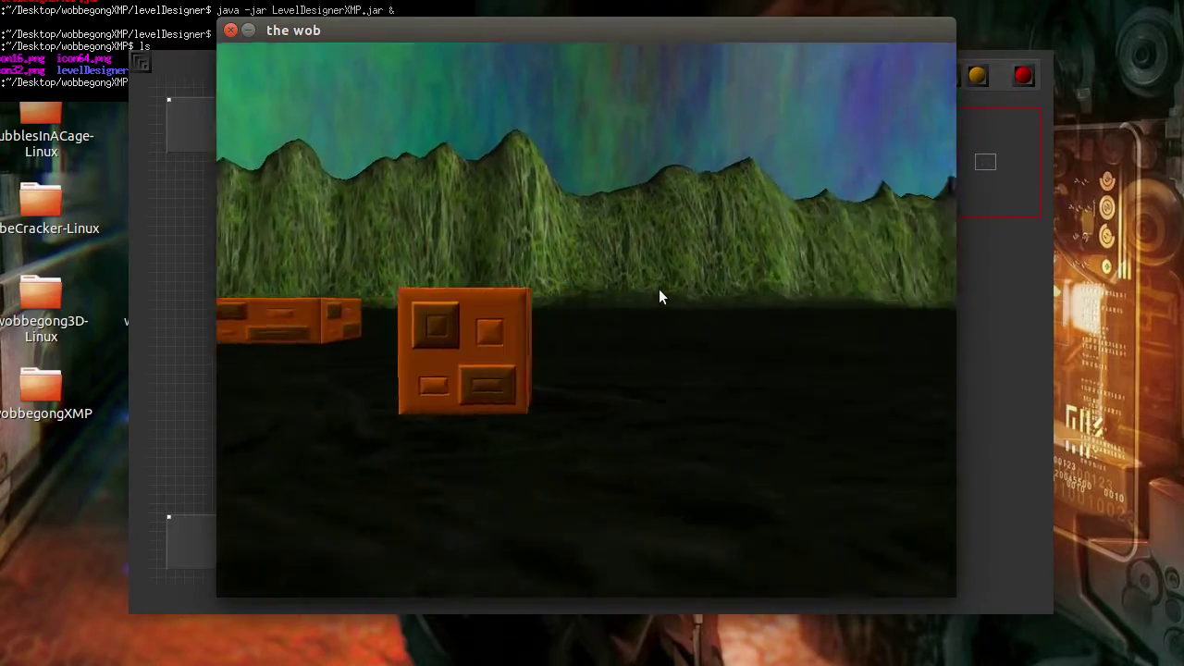
pyautogui.press('Right')
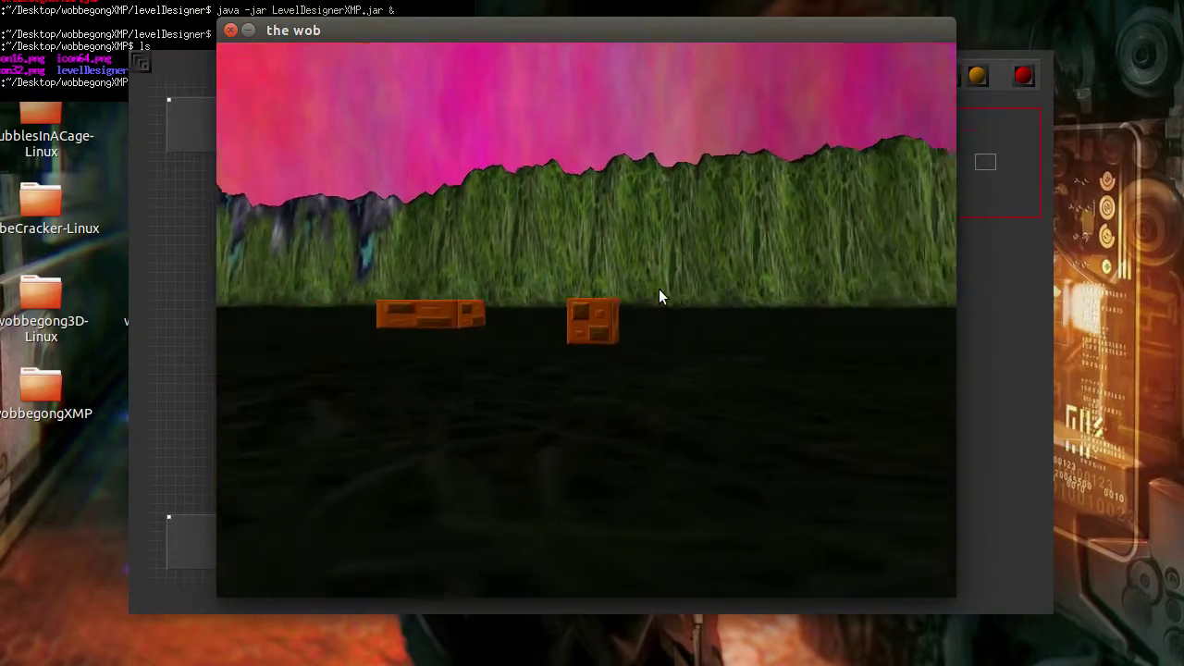
pyautogui.press('Down')
pyautogui.press('Left')
pyautogui.press('Up')
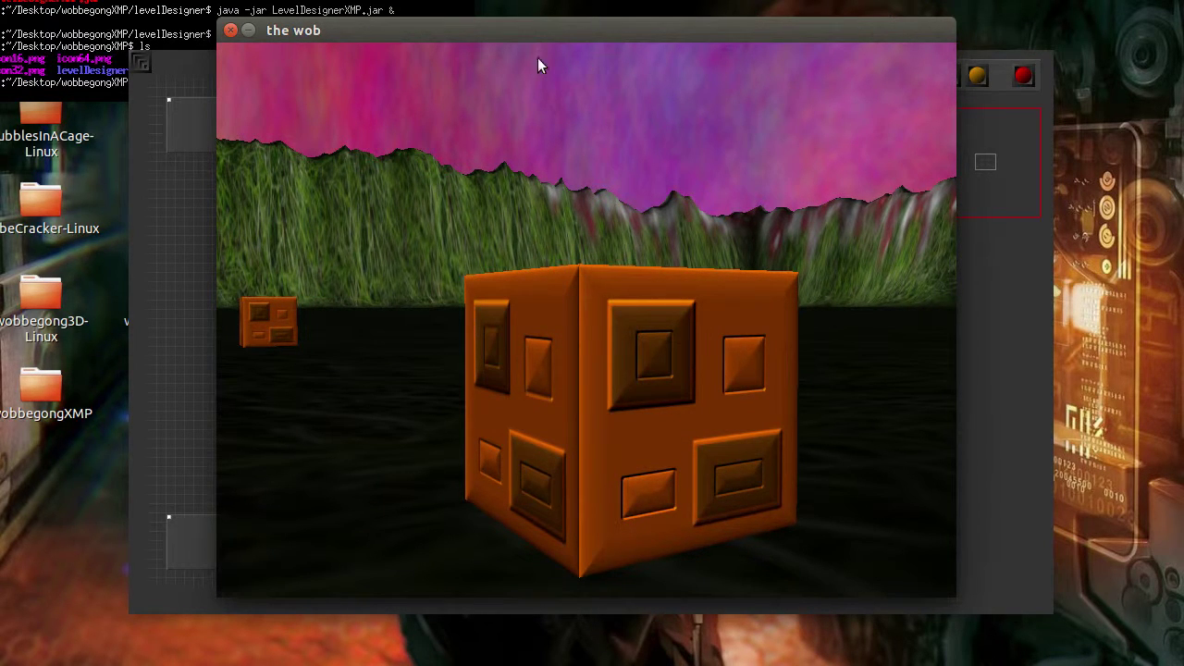
# Return to the level designer and commit the upper-left inner block's dimensions as 1 2 1.
pyautogui.click(1006, 285)
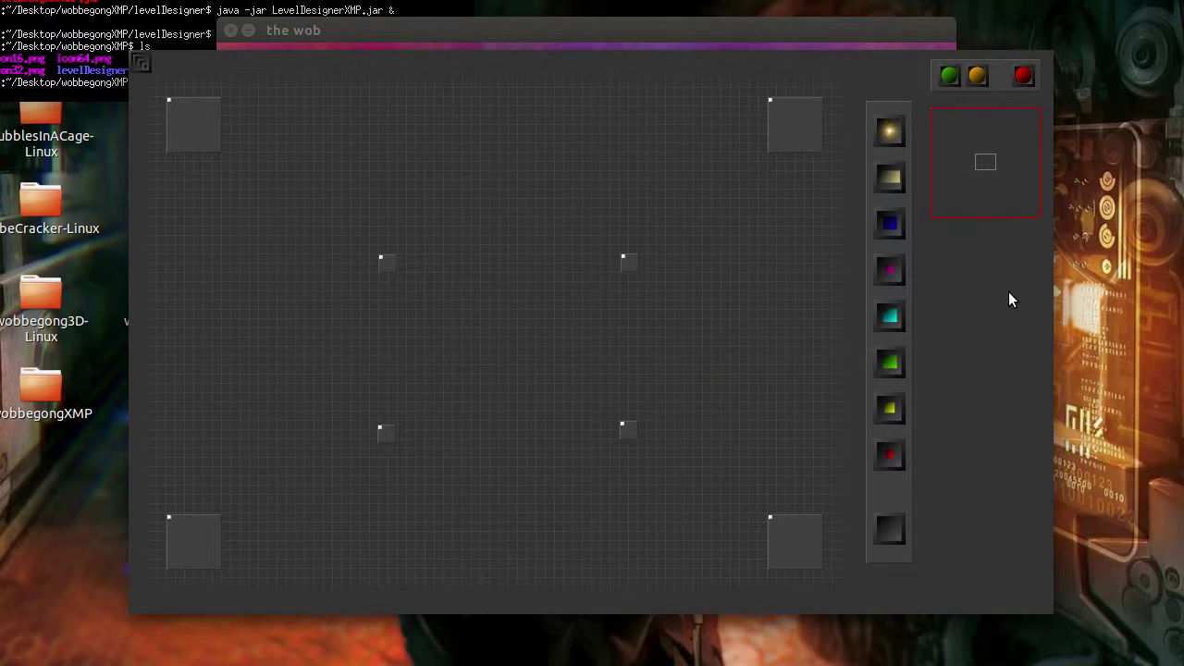
pyautogui.click(387, 264)
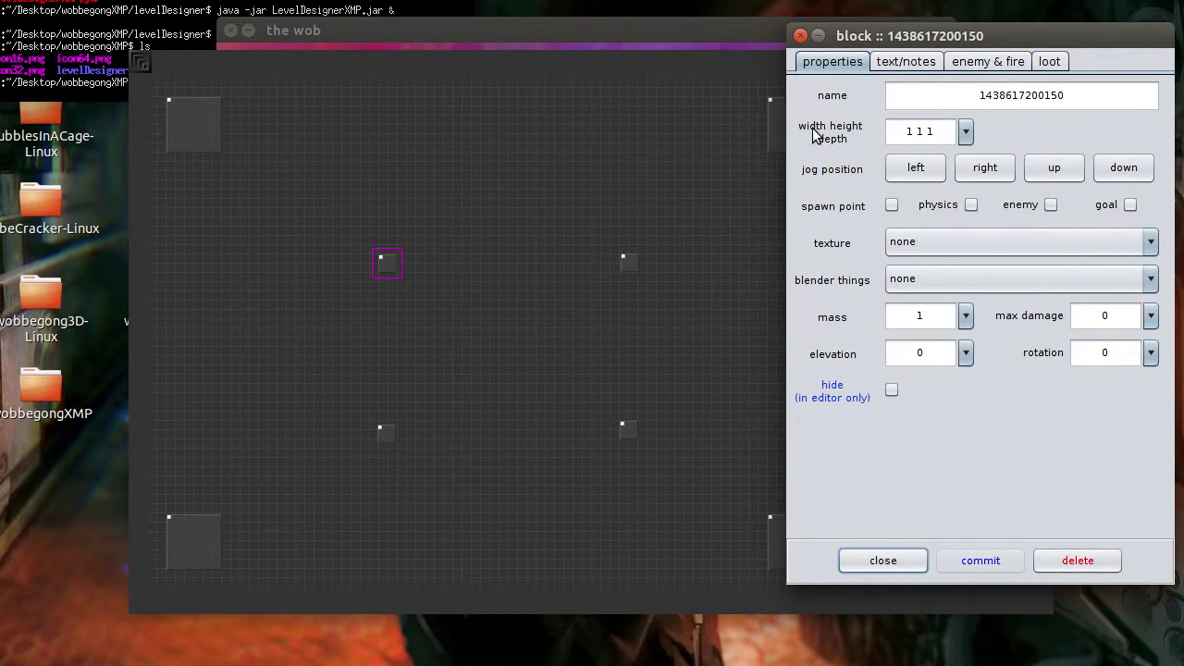
pyautogui.doubleClick(920, 132)
pyautogui.write('2')
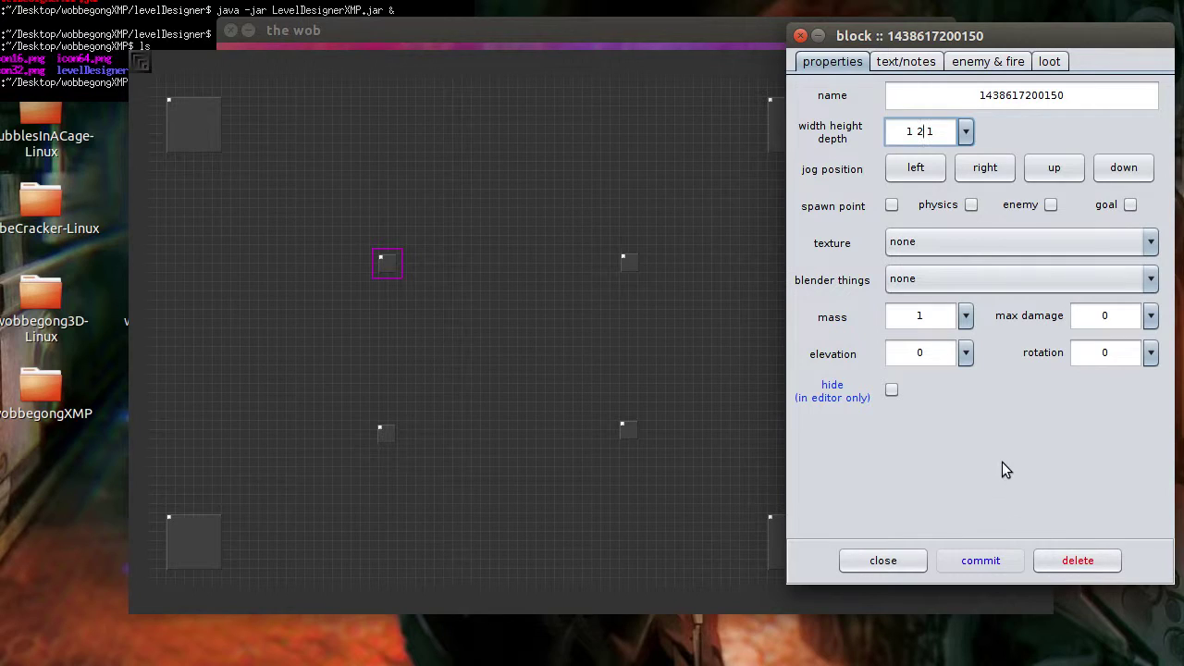
pyautogui.click(986, 561)
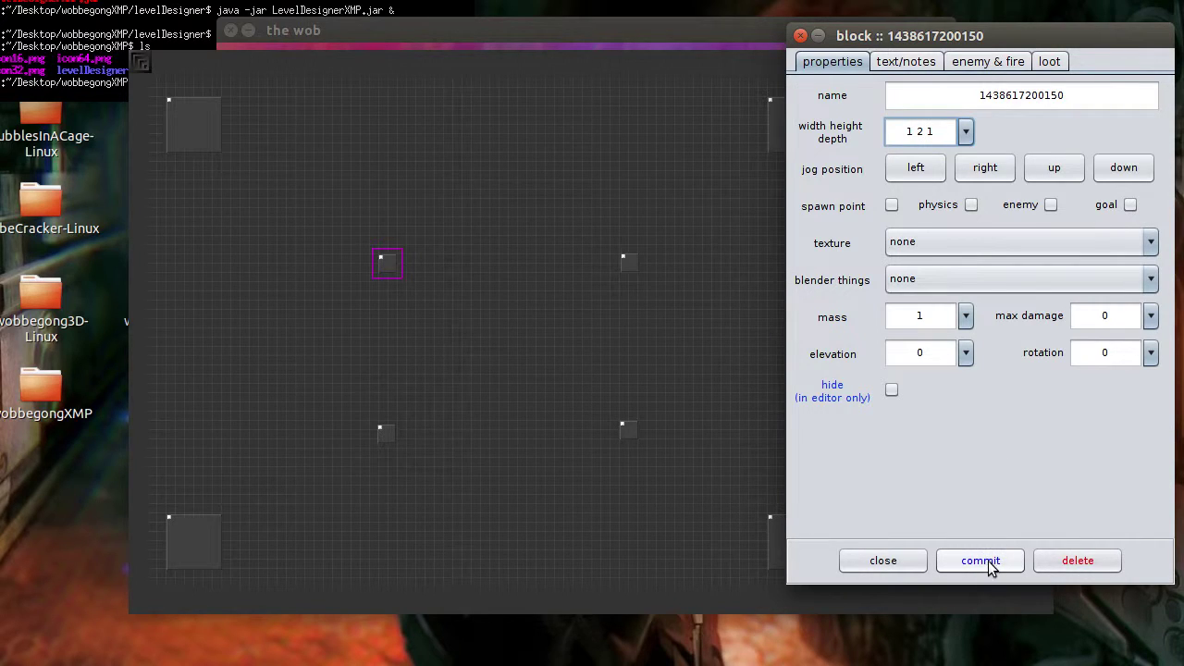
pyautogui.click(987, 561)
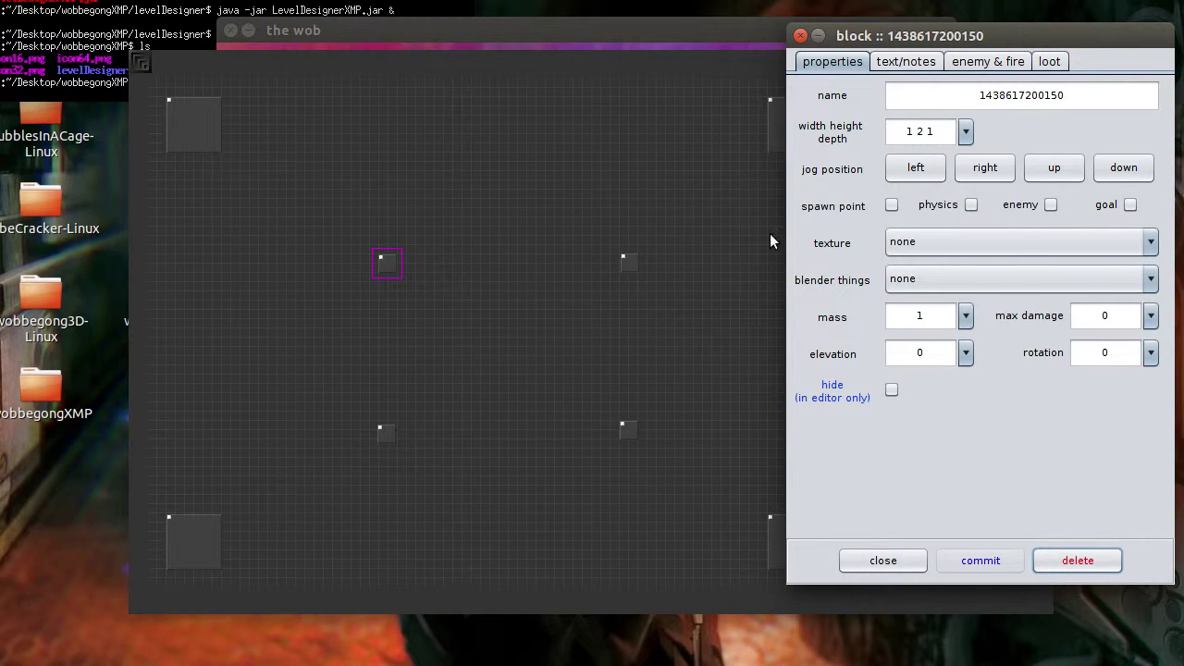
# Select the upper-right inner block and commit its dimensions as 1 2 1.
pyautogui.click(632, 267)
pyautogui.click(965, 133)
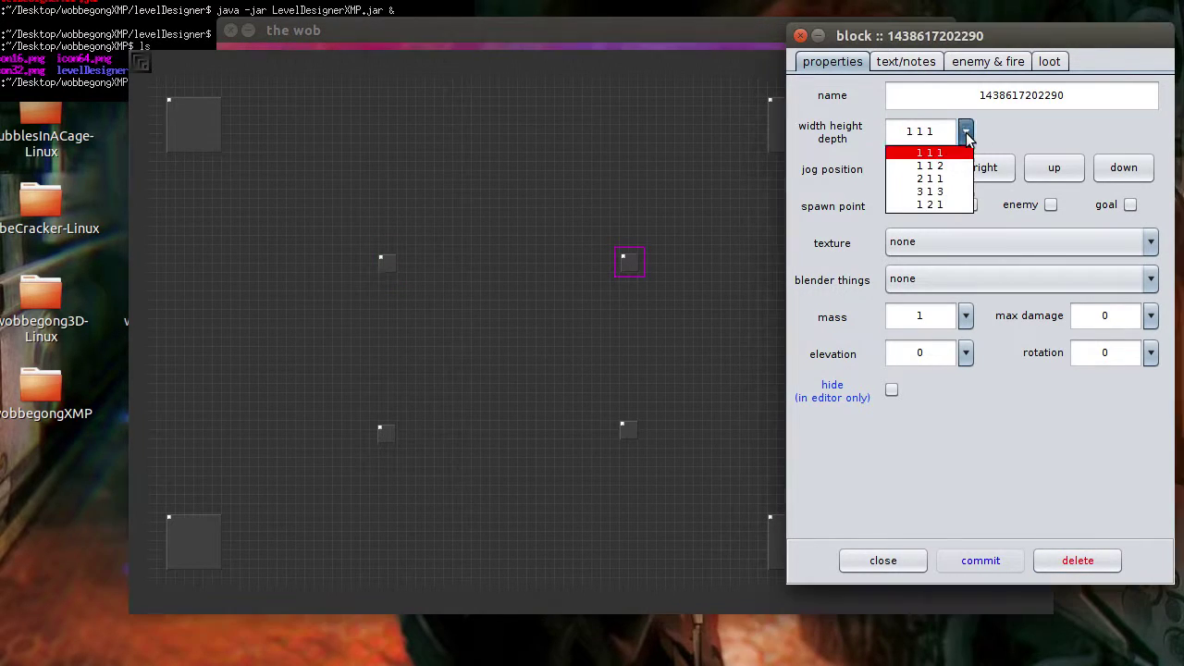
pyautogui.click(929, 205)
pyautogui.click(983, 561)
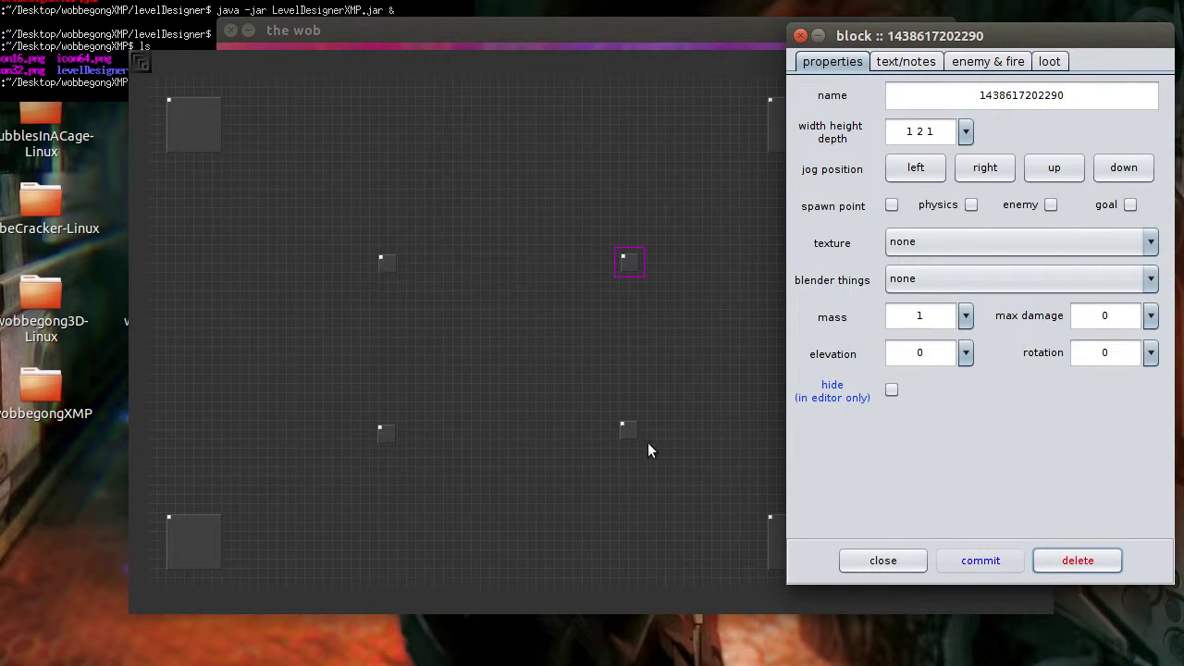
# Select the lower-right inner block and commit its dimensions as 1 2 1.
pyautogui.click(636, 433)
pyautogui.click(965, 132)
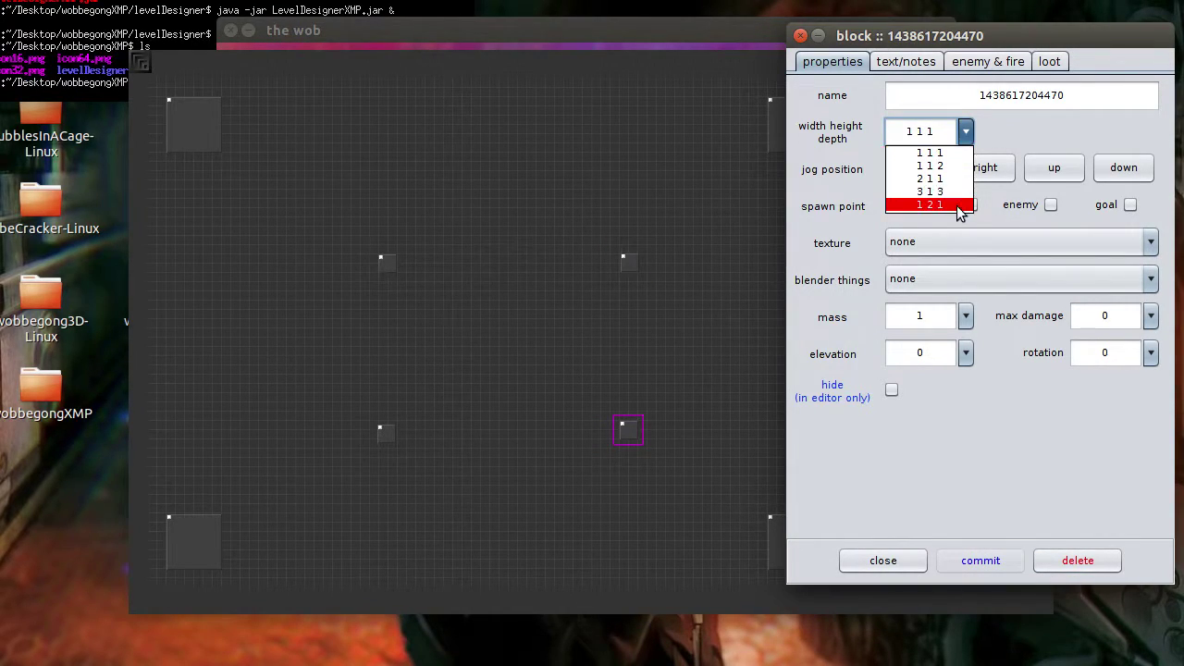
pyautogui.click(957, 208)
pyautogui.click(981, 561)
# Commit the lower-left inner block's dimensions as 1 2 1 and close its properties.
pyautogui.click(389, 432)
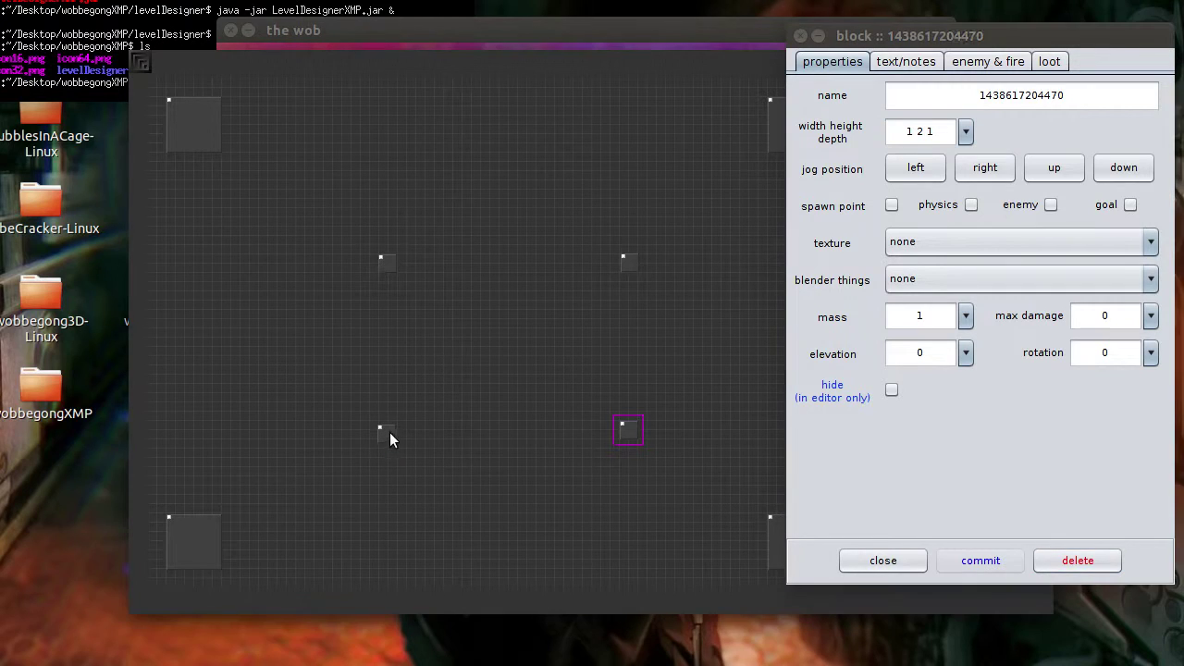
pyautogui.click(964, 131)
pyautogui.click(932, 205)
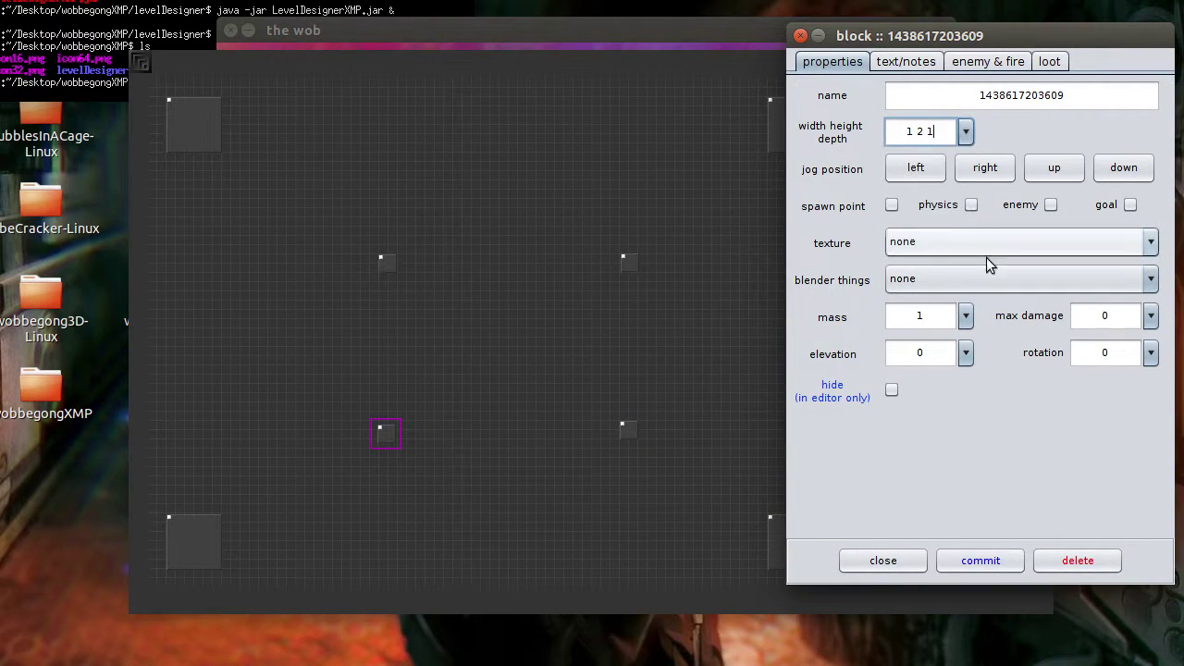
pyautogui.click(984, 566)
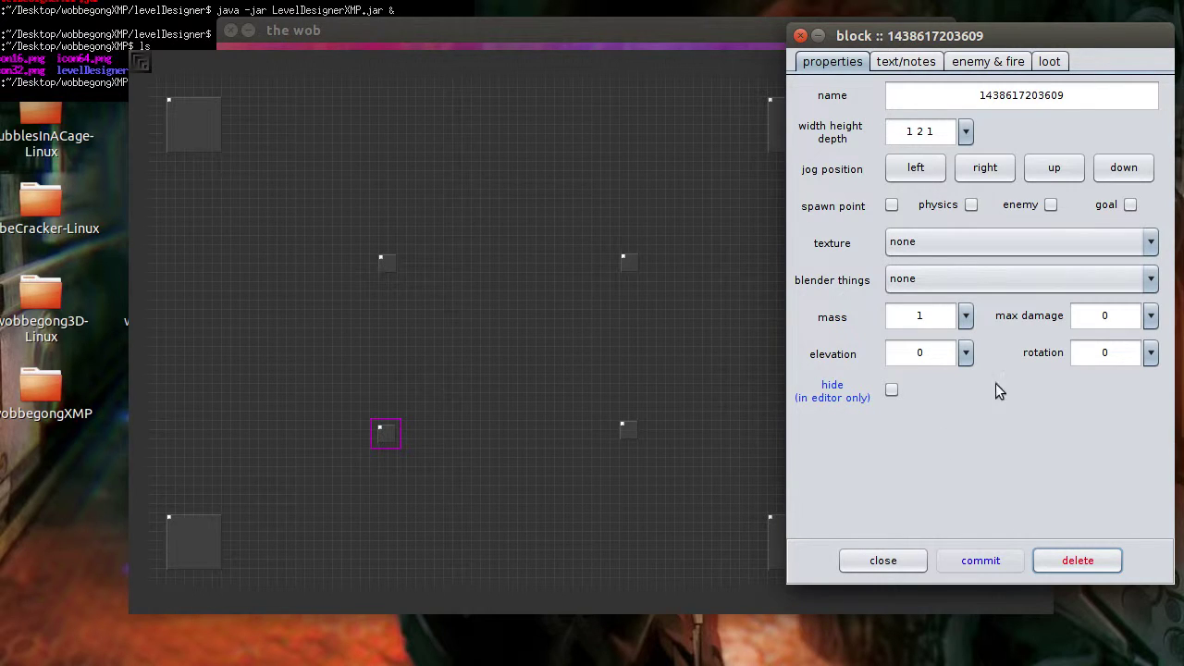
pyautogui.click(900, 560)
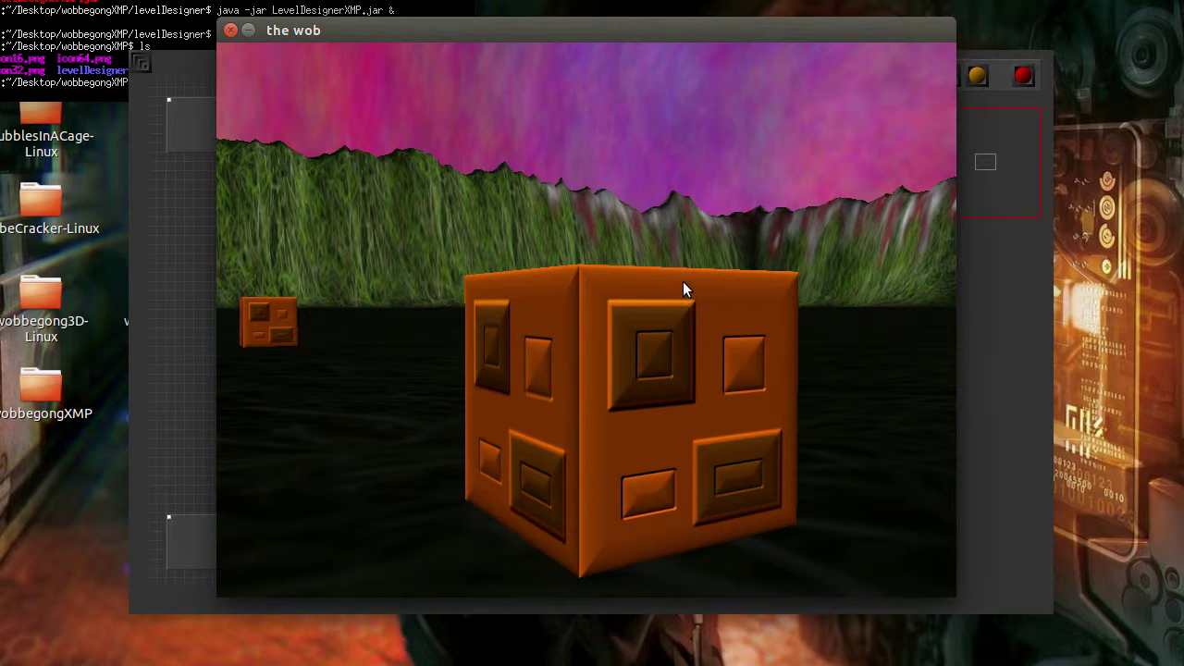
# Switch to the wob game window and walk around the inner blocks to examine their new height.
pyautogui.click(1009, 325)
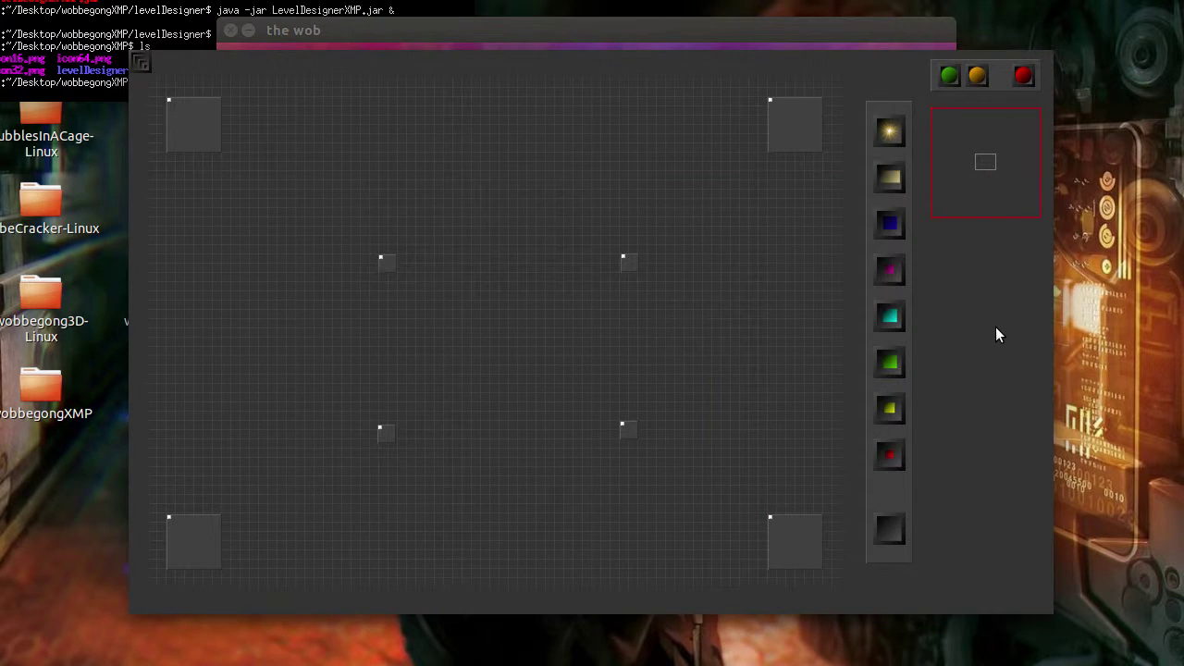
pyautogui.click(671, 20)
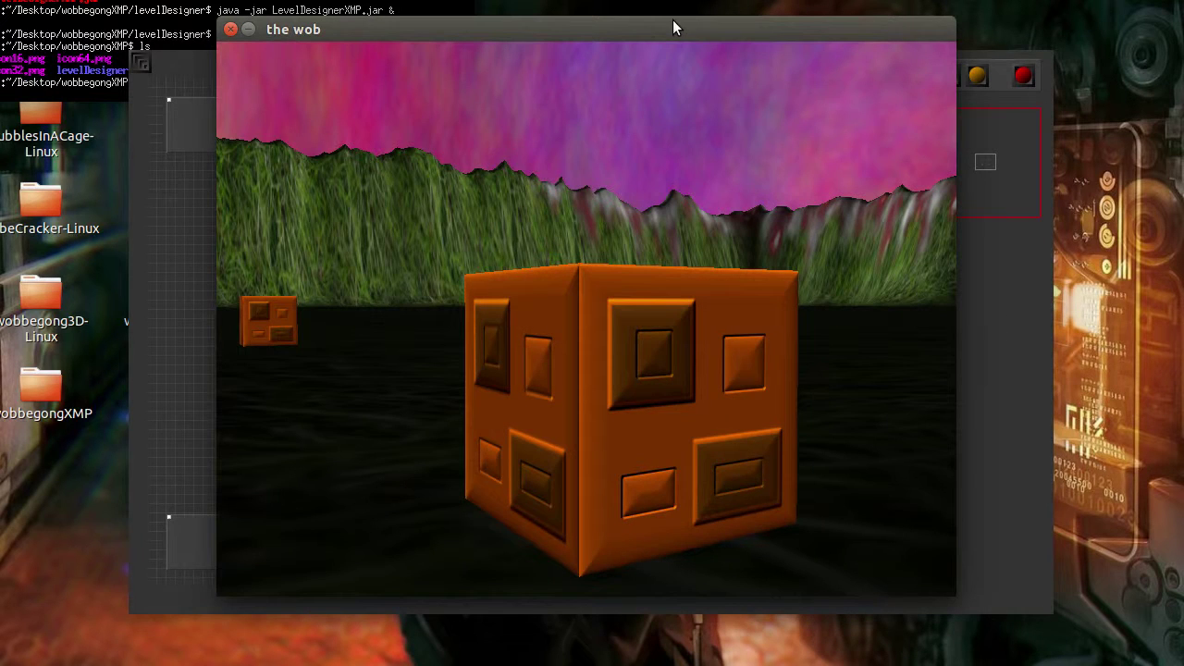
pyautogui.click(788, 295)
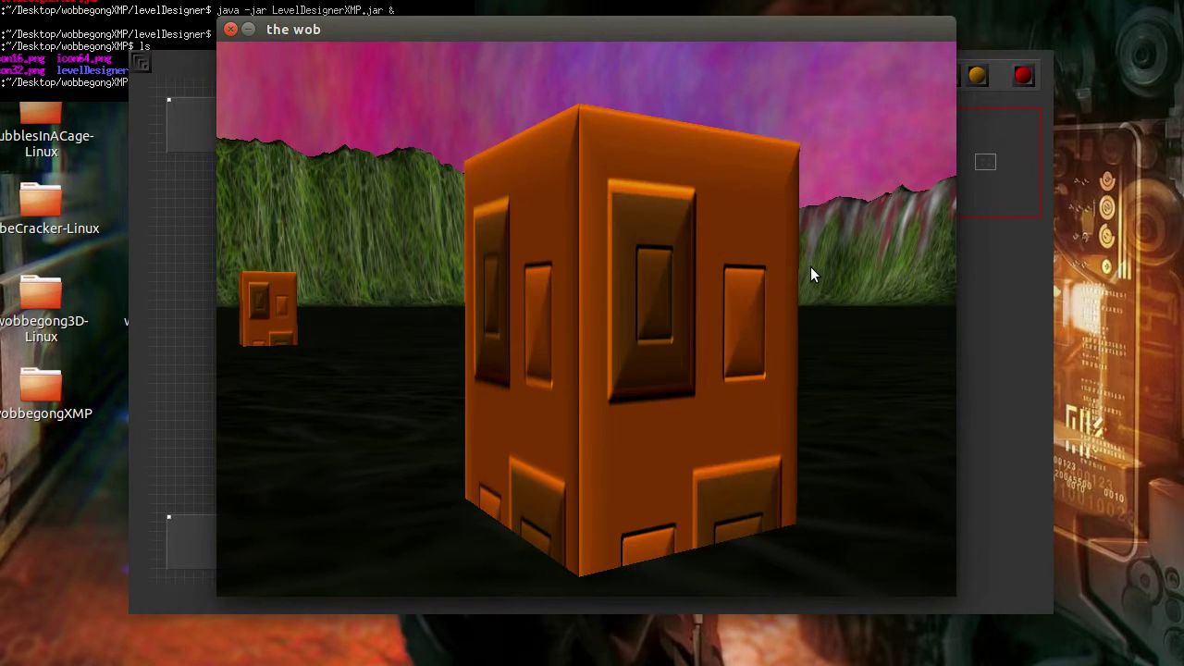
pyautogui.press('Left')
pyautogui.press('Up')
pyautogui.press('Right')
pyautogui.press('Right')
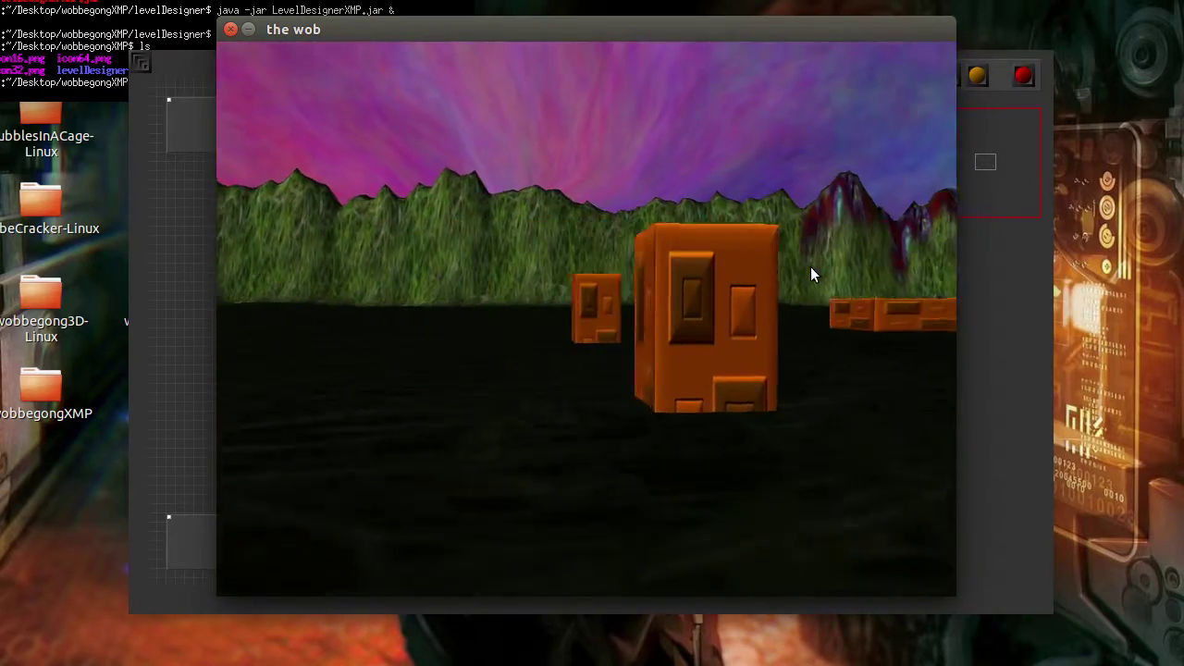
pyautogui.press('Up')
pyautogui.press('Right')
pyautogui.press('Right')
pyautogui.press('Up')
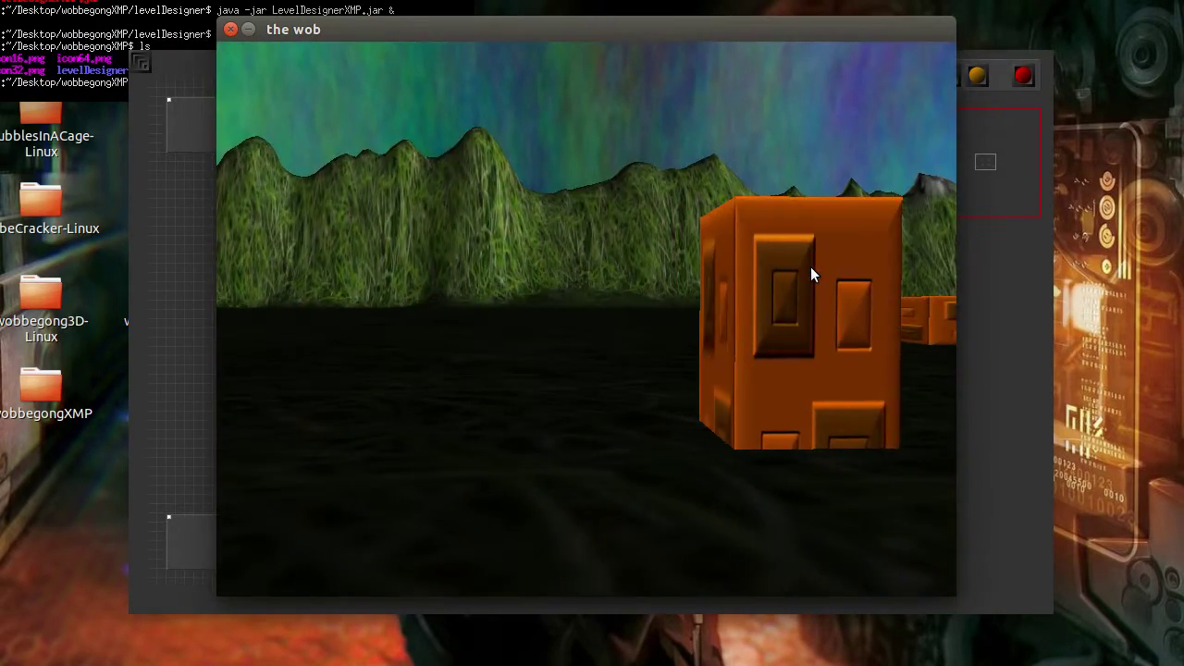
pyautogui.press('Left')
pyautogui.press('Up')
pyautogui.press('Left')
pyautogui.press('Right')
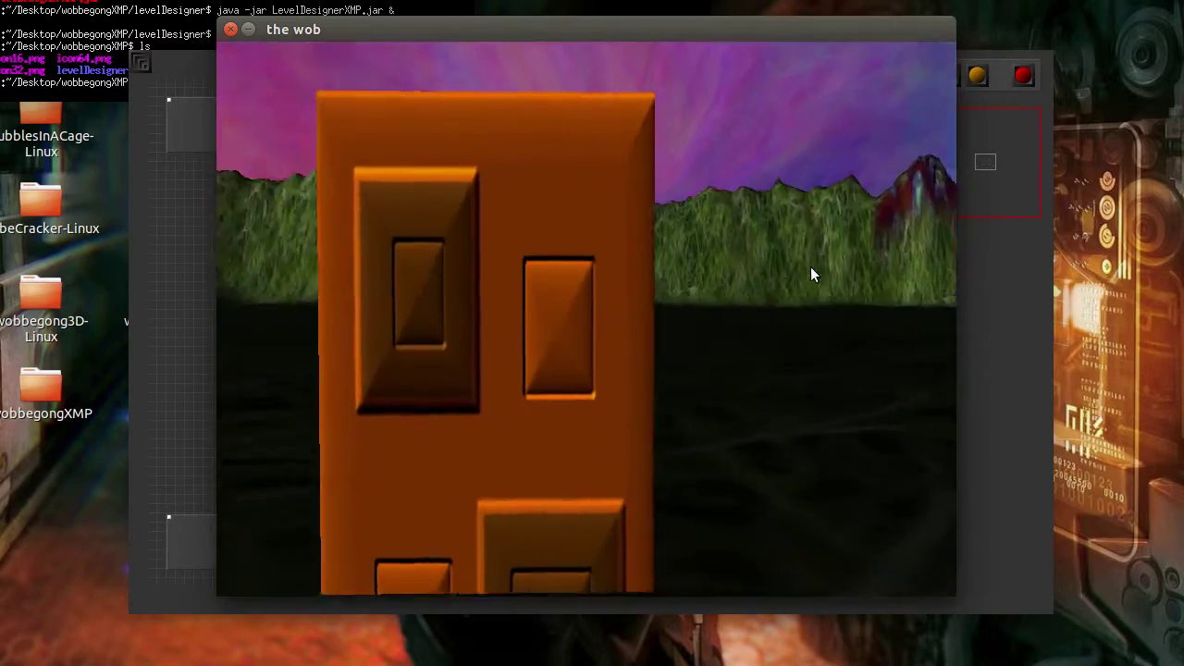
pyautogui.press('Left')
pyautogui.press('Left')
pyautogui.press('Down')
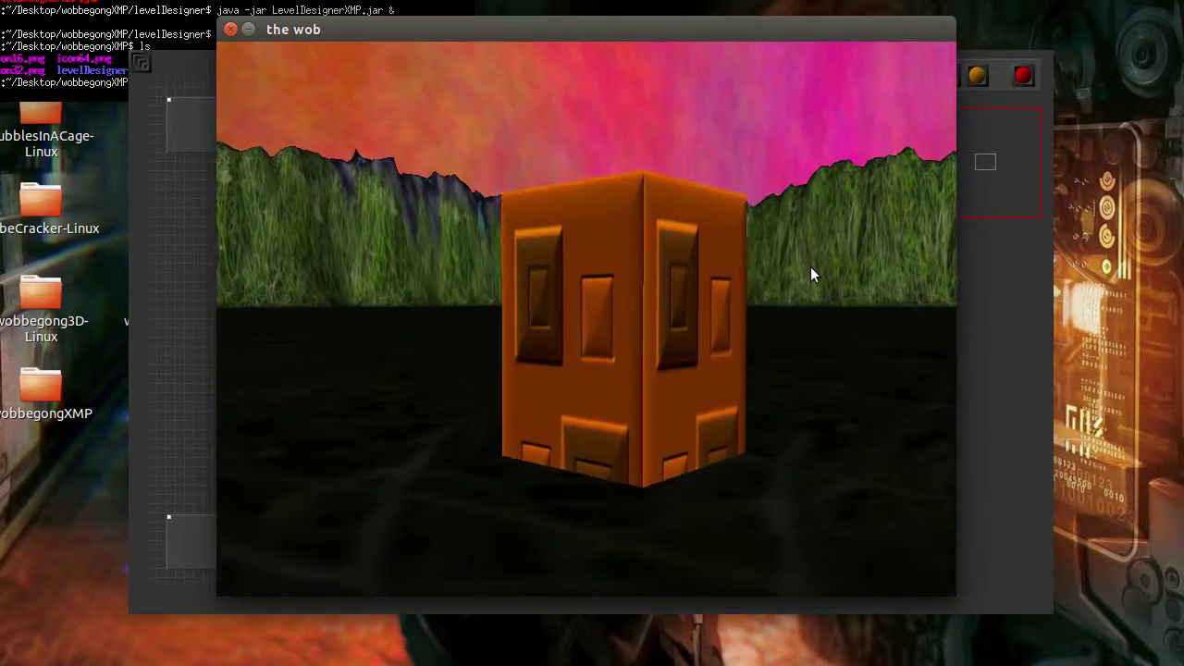
pyautogui.press('Up')
pyautogui.press('Up')
pyautogui.press('Right')
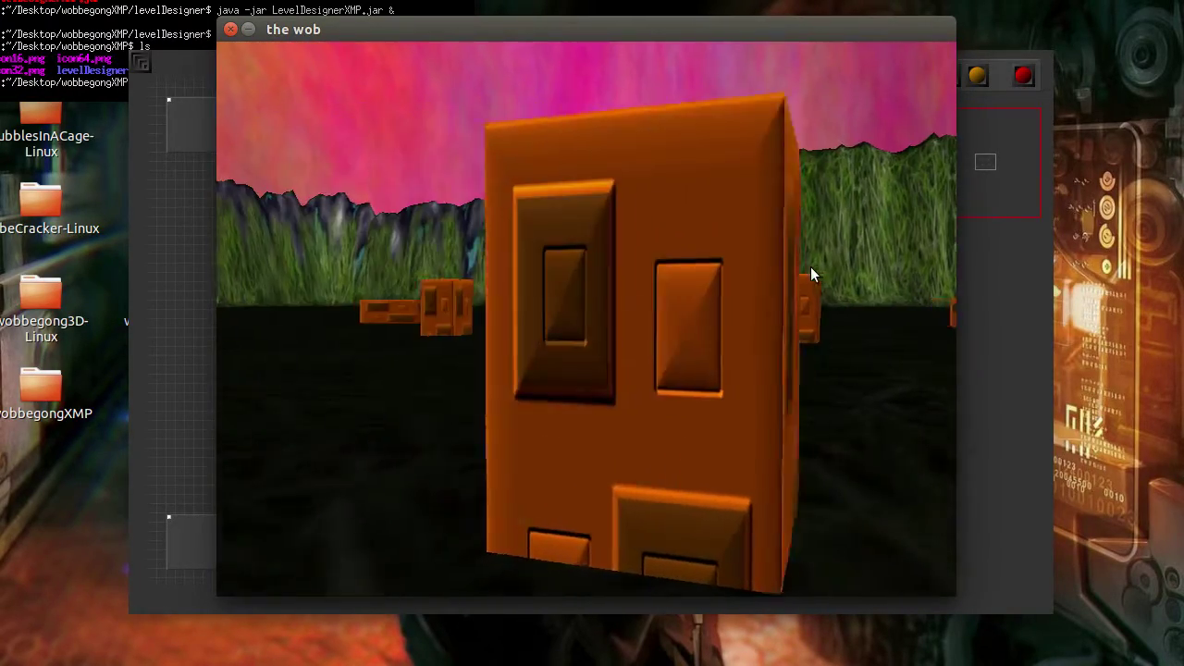
pyautogui.press('Down')
pyautogui.press('Up')
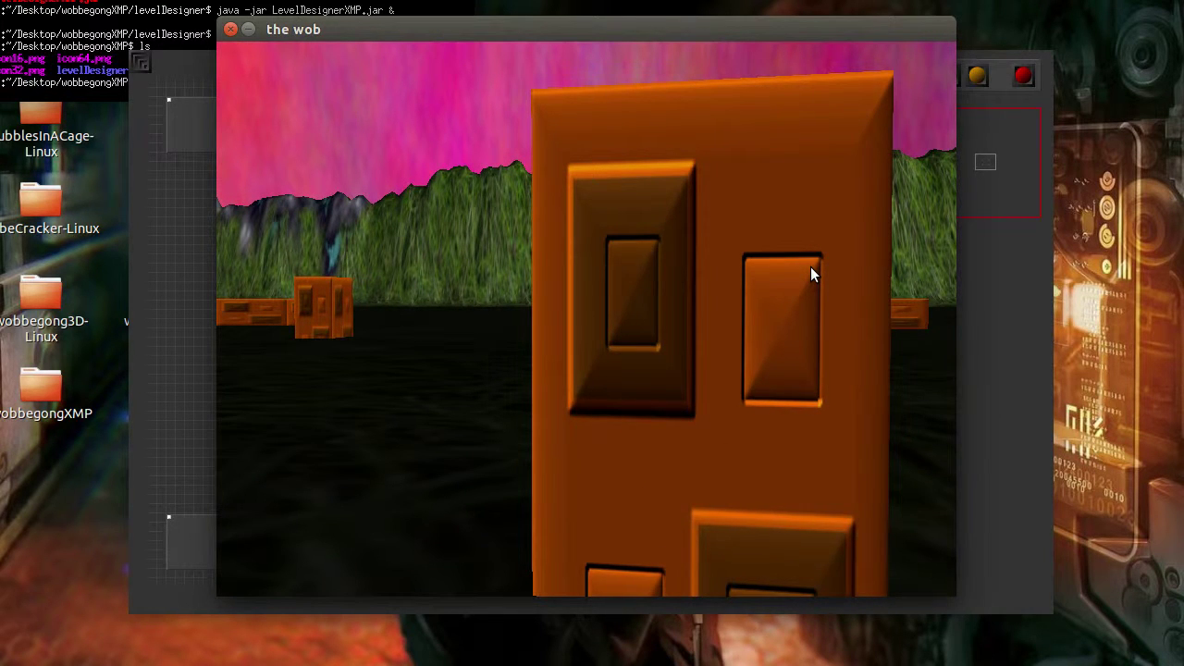
# Walk around the inner blocks in the game and view one from farther away.
pyautogui.press('Down')
pyautogui.press('Up')
pyautogui.press('Right')
pyautogui.press('a')
pyautogui.press('Right')
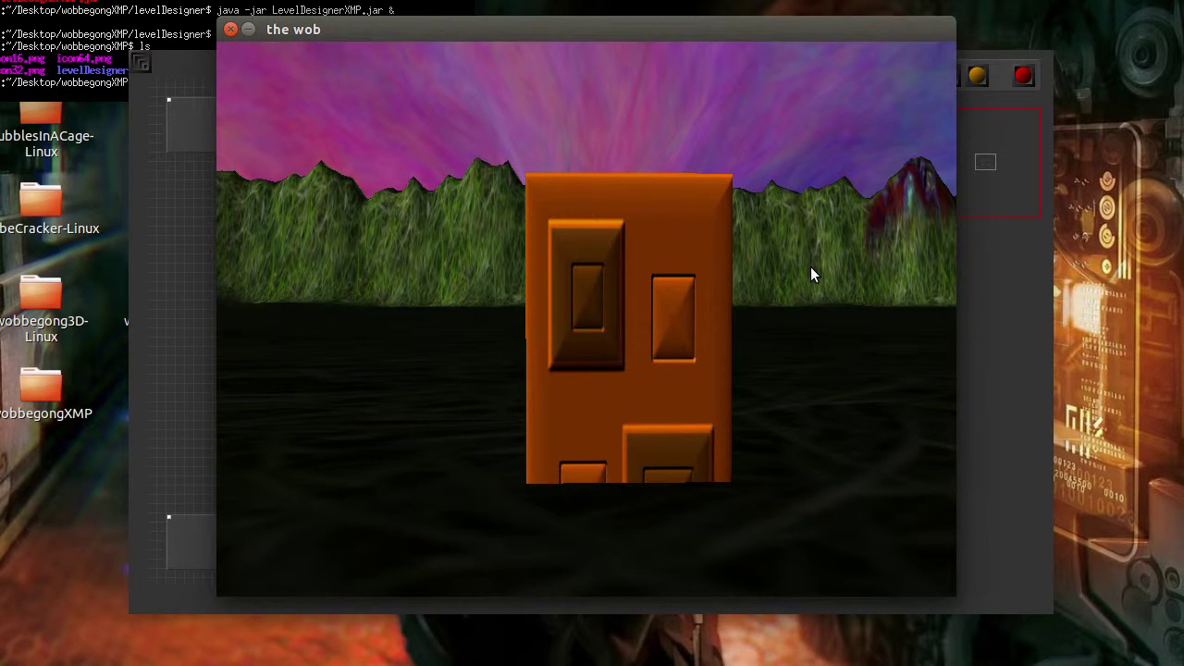
# Switch back to the level designer and commit the upper-left inner block's elevation as 1.
pyautogui.click(1013, 339)
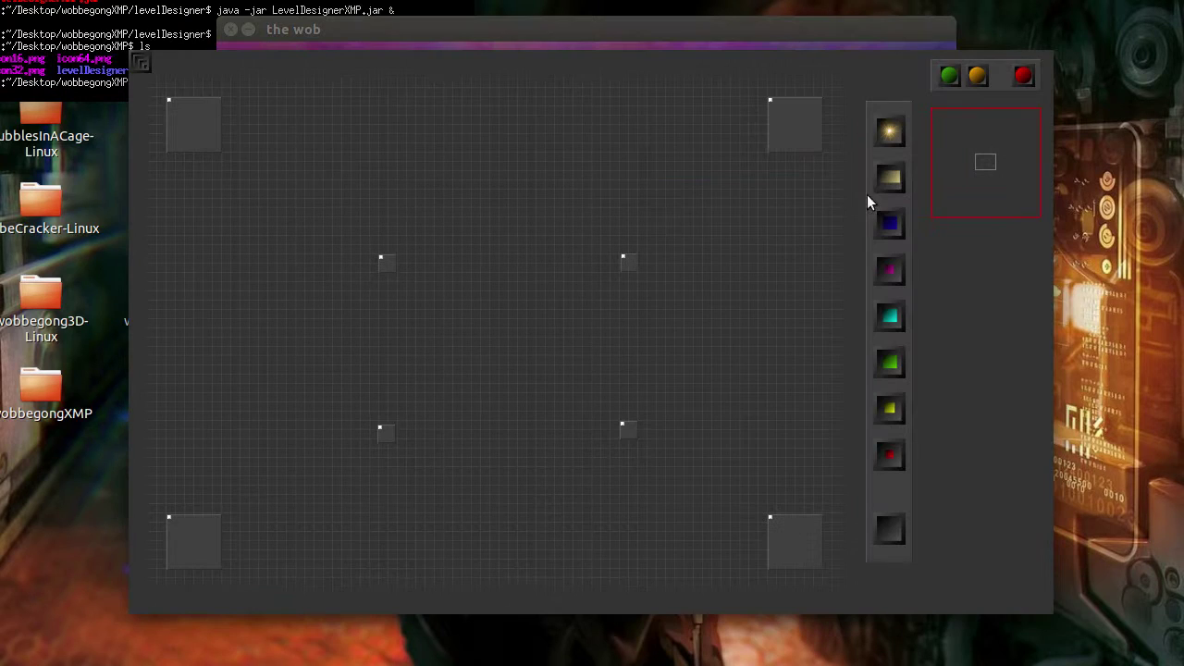
pyautogui.doubleClick(390, 266)
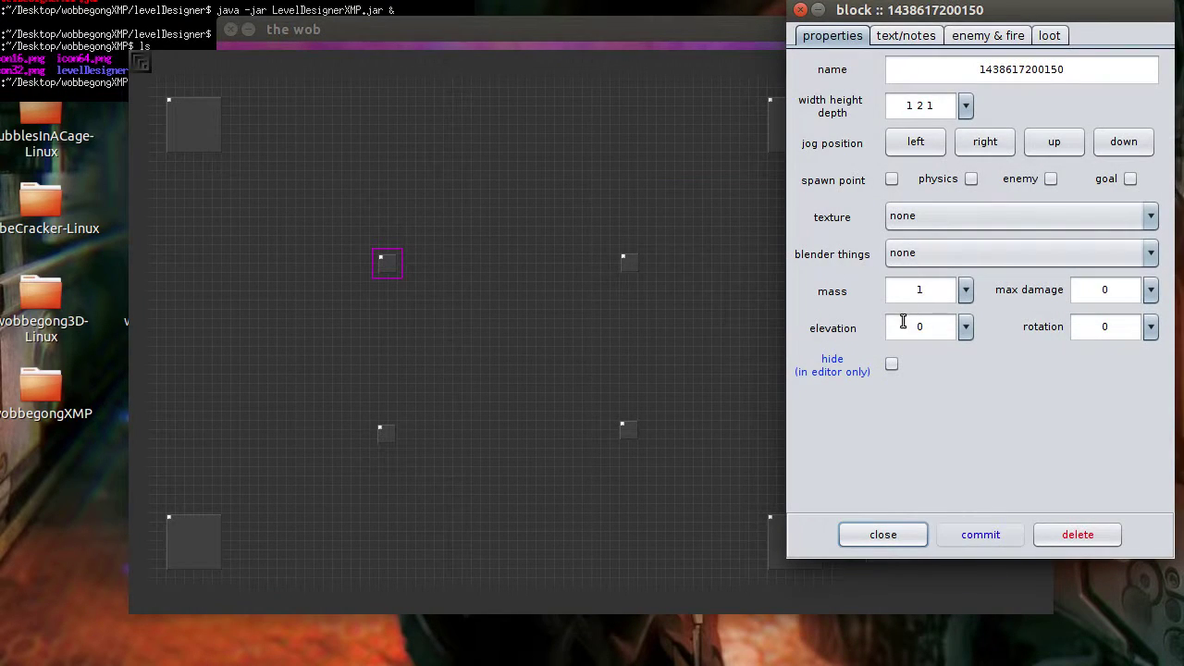
pyautogui.click(965, 328)
pyautogui.click(960, 361)
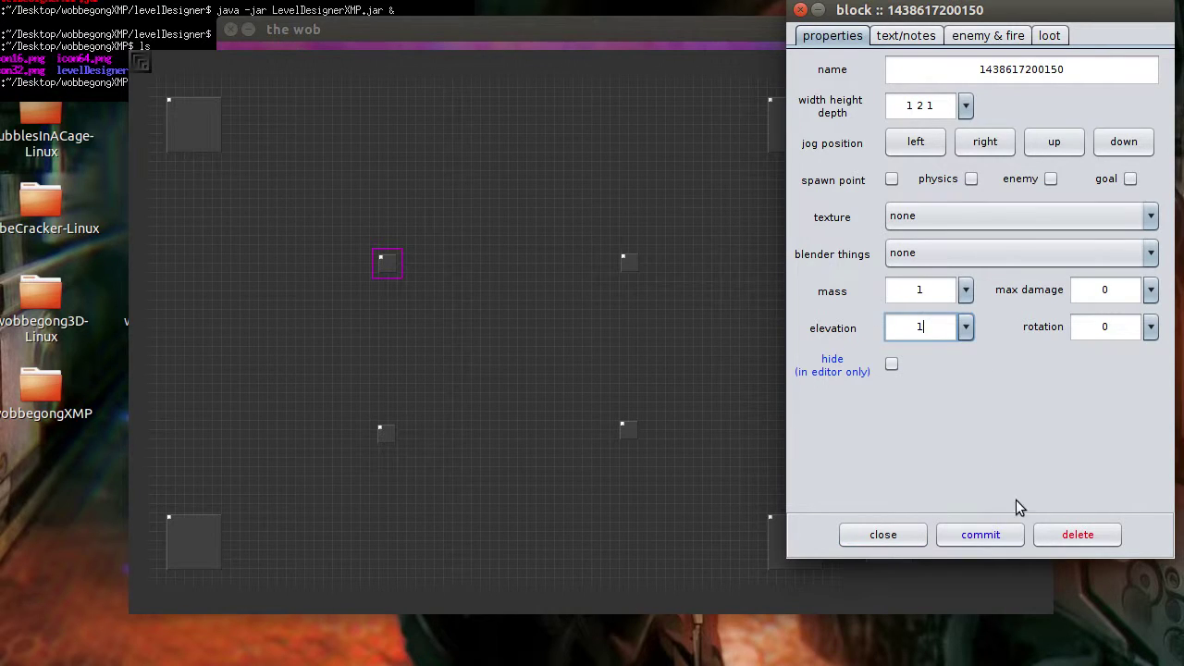
pyautogui.click(1006, 537)
# Select the upper-right inner block and commit its elevation as 1.
pyautogui.click(626, 261)
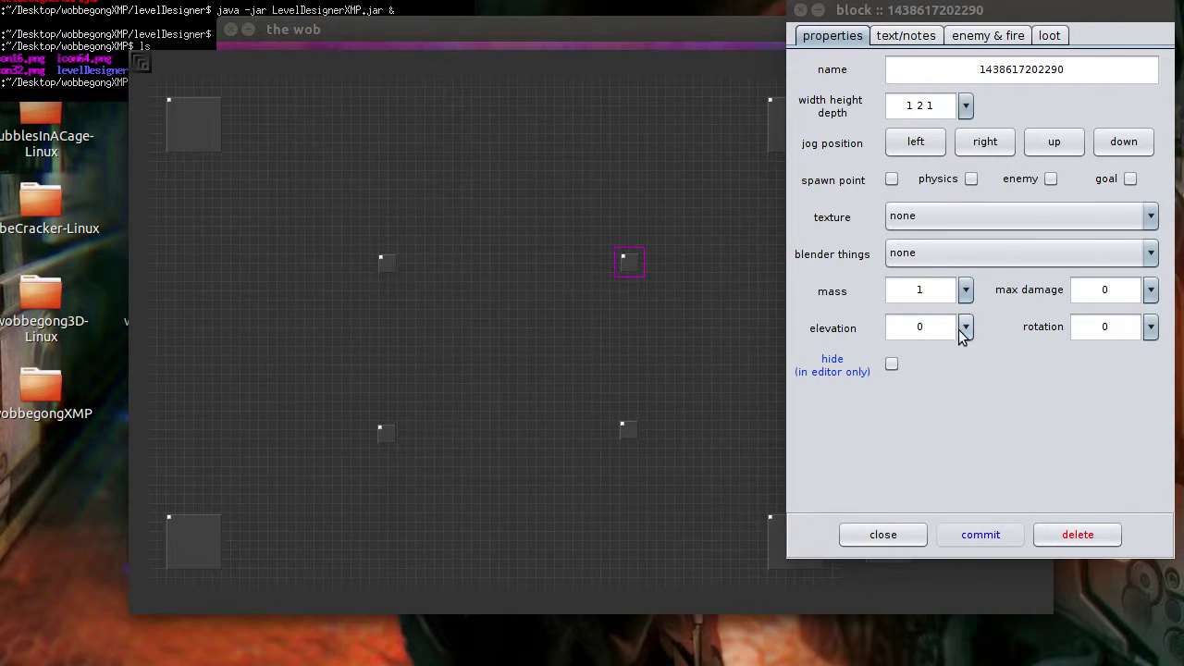
pyautogui.click(965, 328)
pyautogui.click(962, 379)
pyautogui.click(1002, 534)
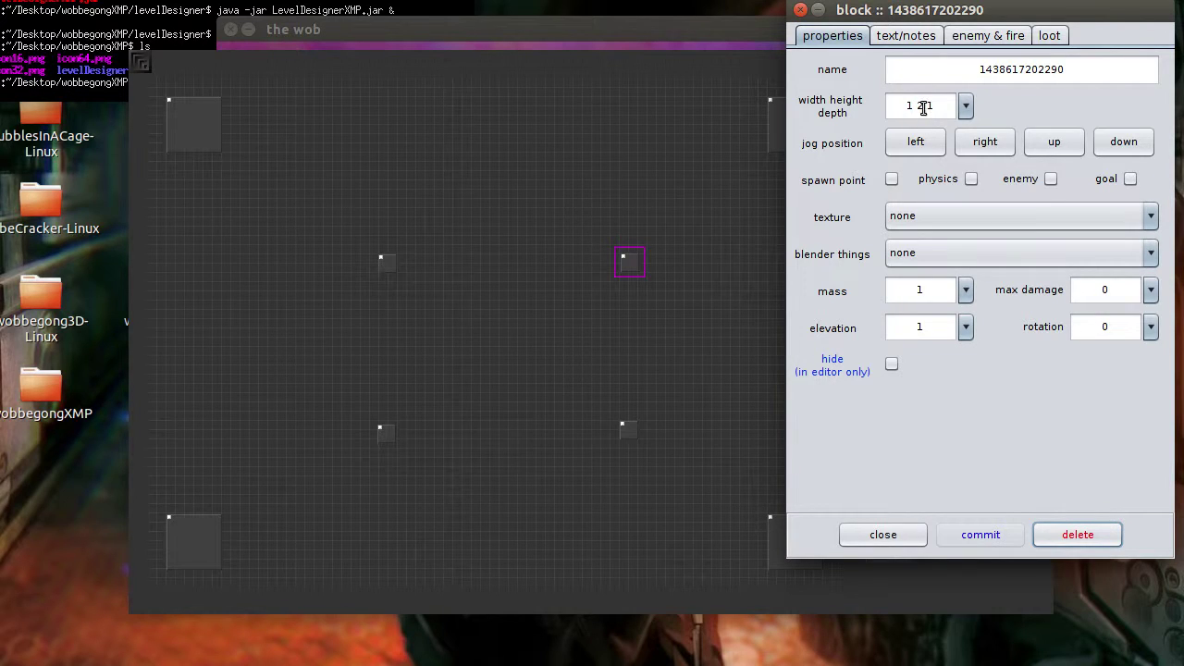
# Select the lower-left inner block and commit its elevation as 1.
pyautogui.click(389, 440)
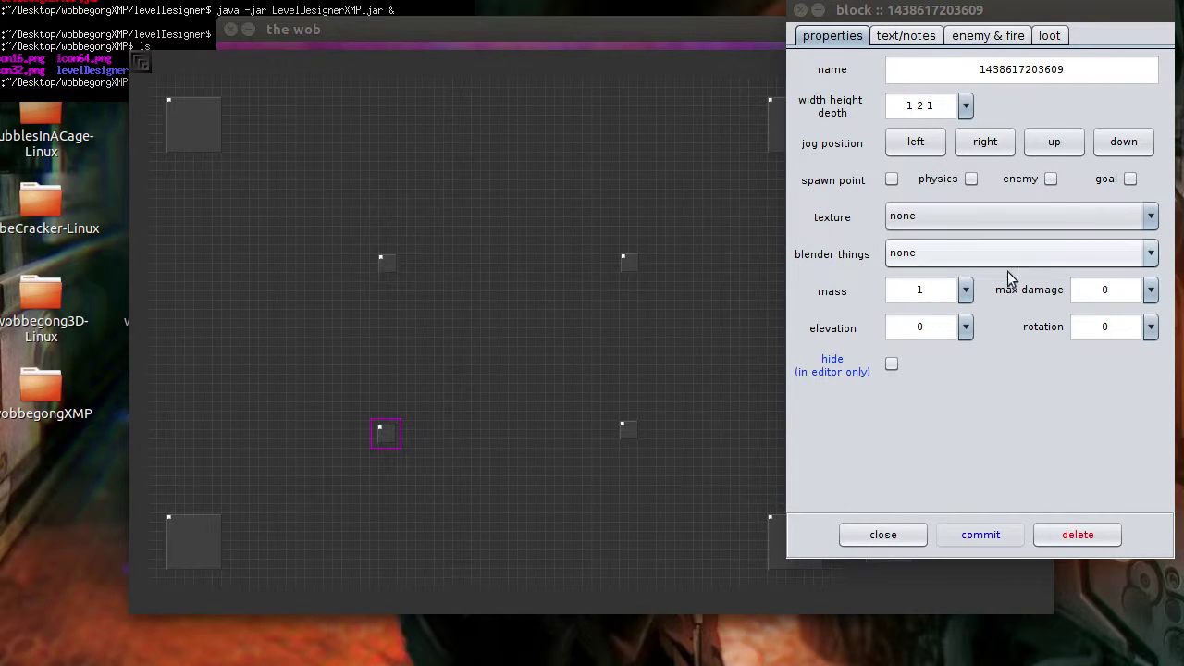
pyautogui.click(967, 327)
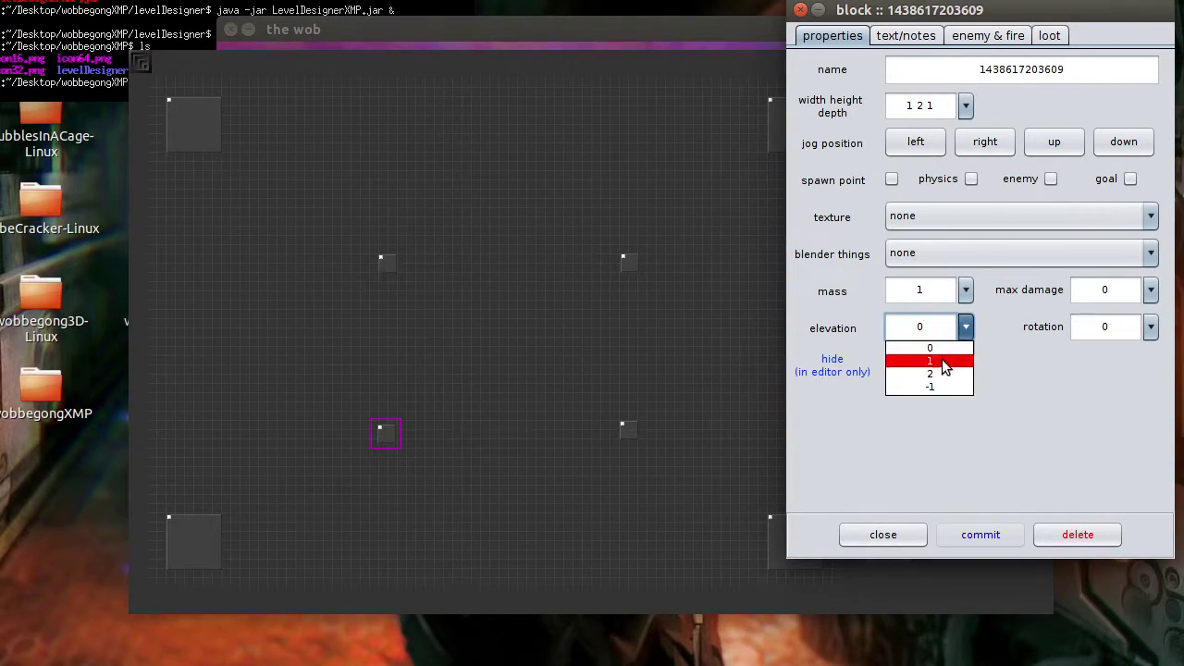
pyautogui.click(962, 360)
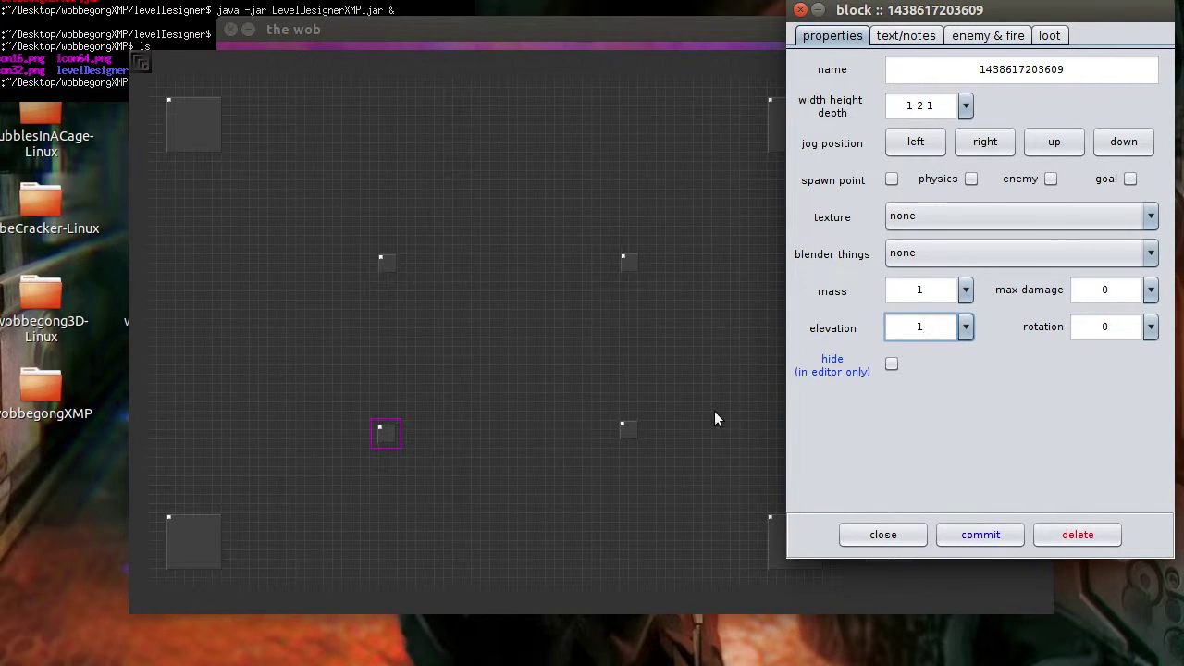
pyautogui.click(976, 537)
# Select the lower-right inner block and commit its elevation as 1.
pyautogui.click(634, 428)
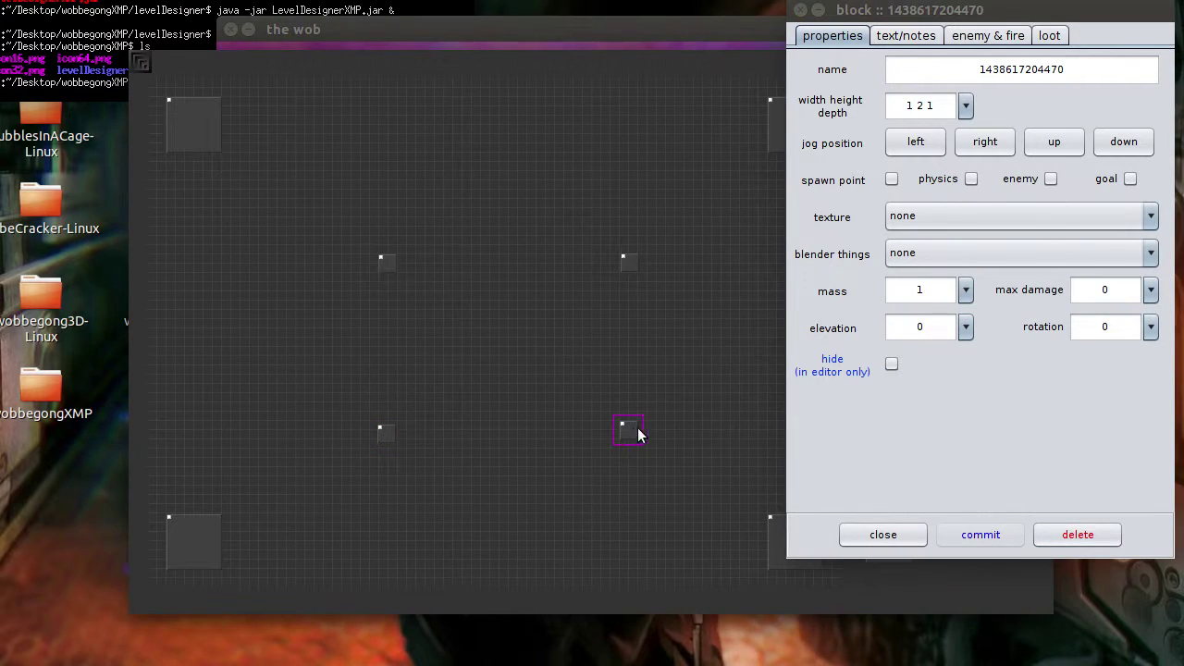
pyautogui.click(966, 329)
pyautogui.click(953, 360)
pyautogui.click(981, 535)
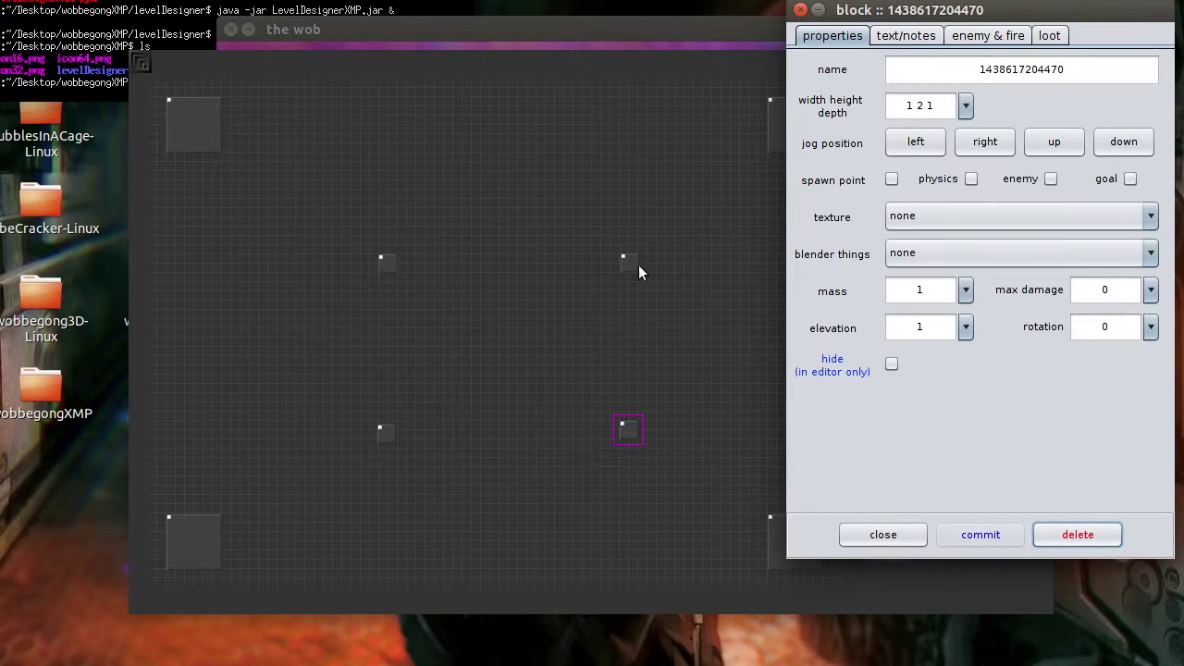
# Recheck the properties of the other three inner blocks and close the properties window.
pyautogui.click(635, 266)
pyautogui.click(386, 262)
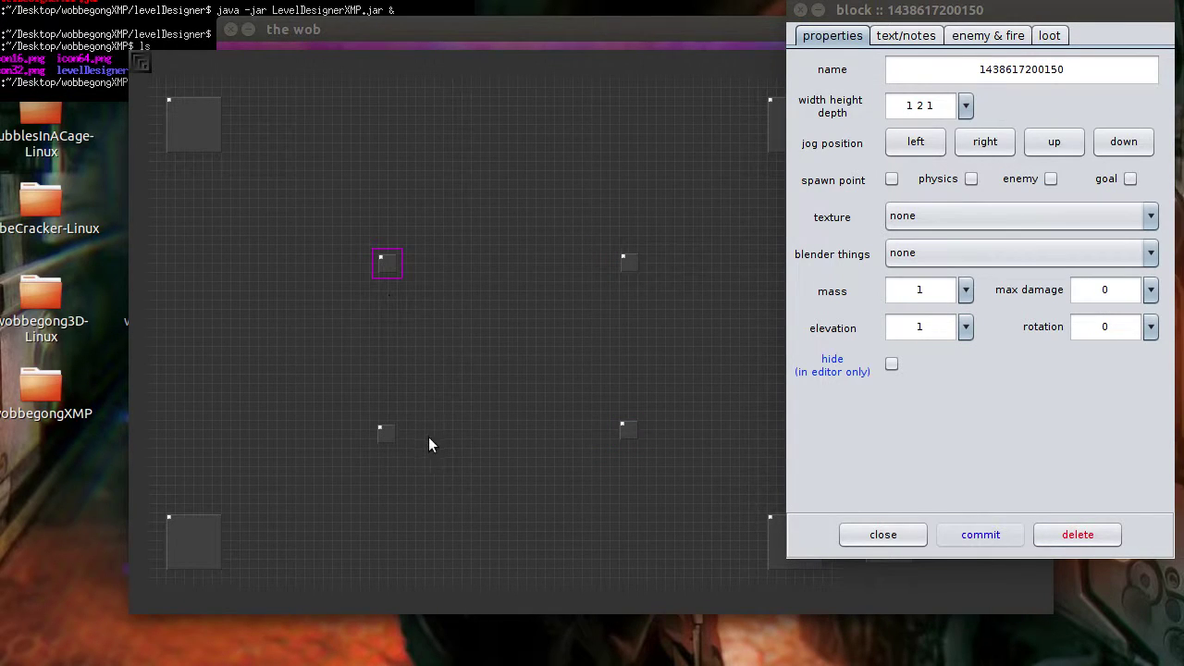
pyautogui.click(387, 432)
pyautogui.click(889, 535)
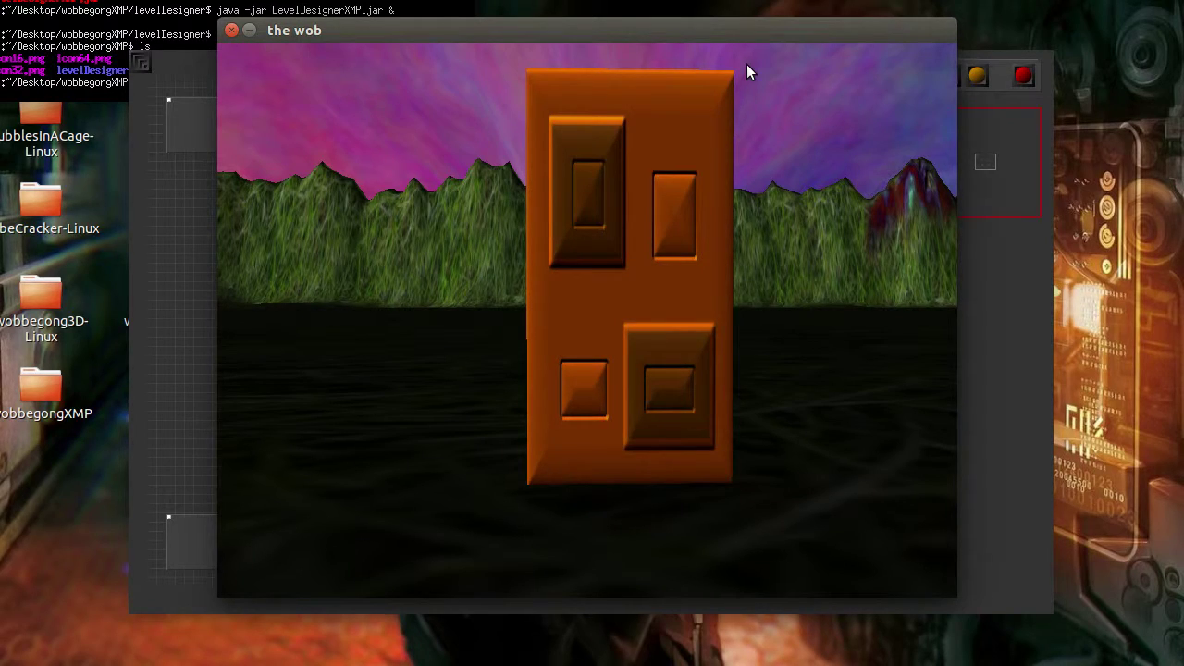
# Walk and turn among the inner blocks in the wob game window to examine their raised elevation from several sides.
pyautogui.press('Left')
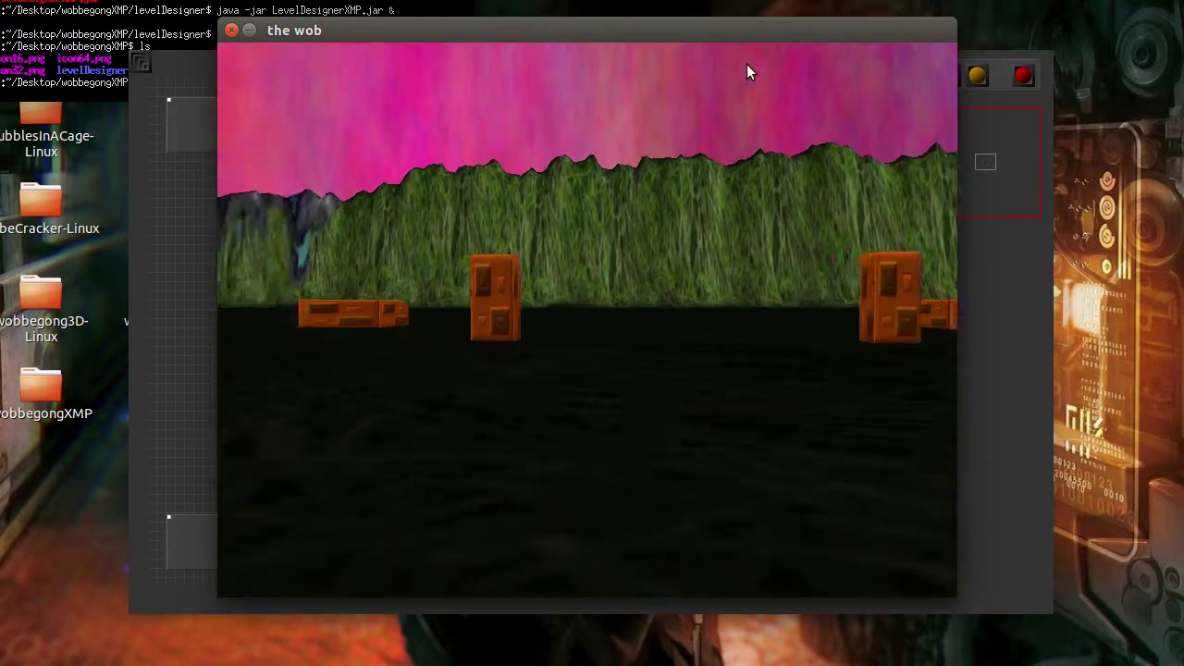
pyautogui.press('Left')
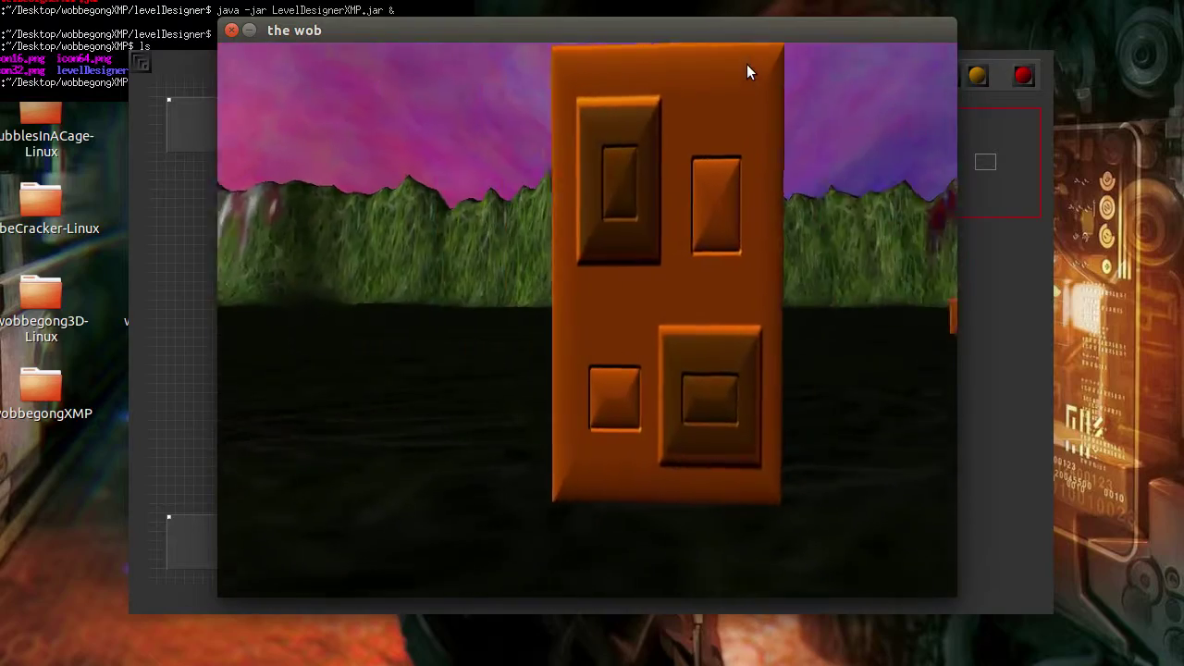
pyautogui.press('Left')
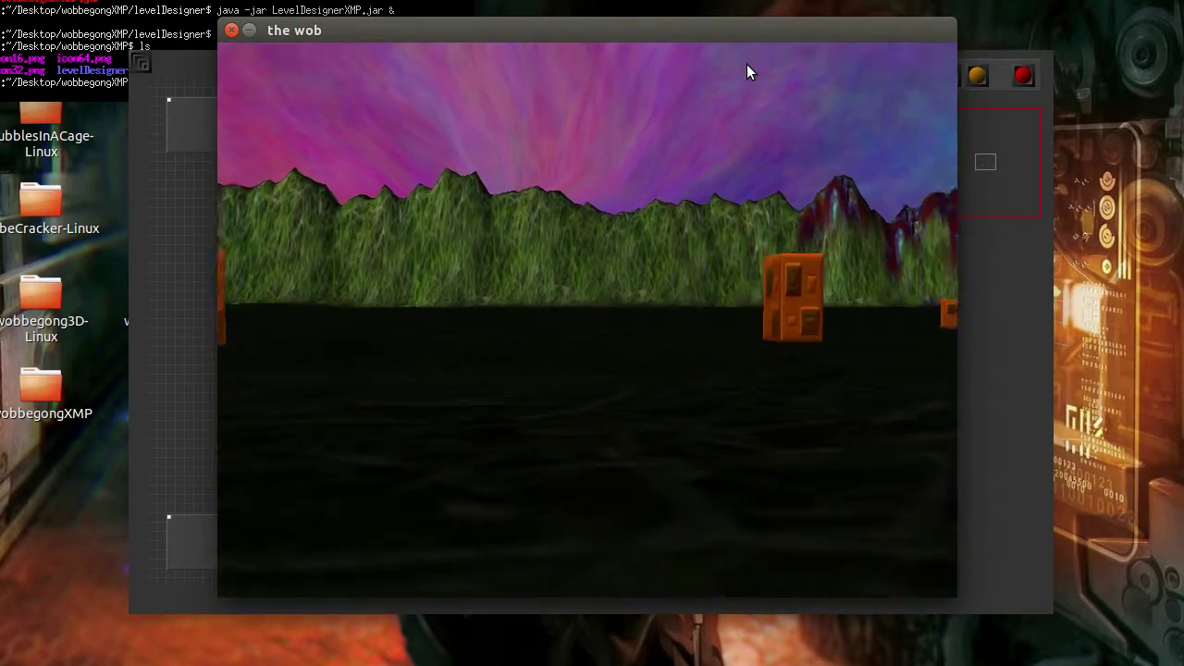
pyautogui.press('Left')
pyautogui.press('Up')
pyautogui.press('Right')
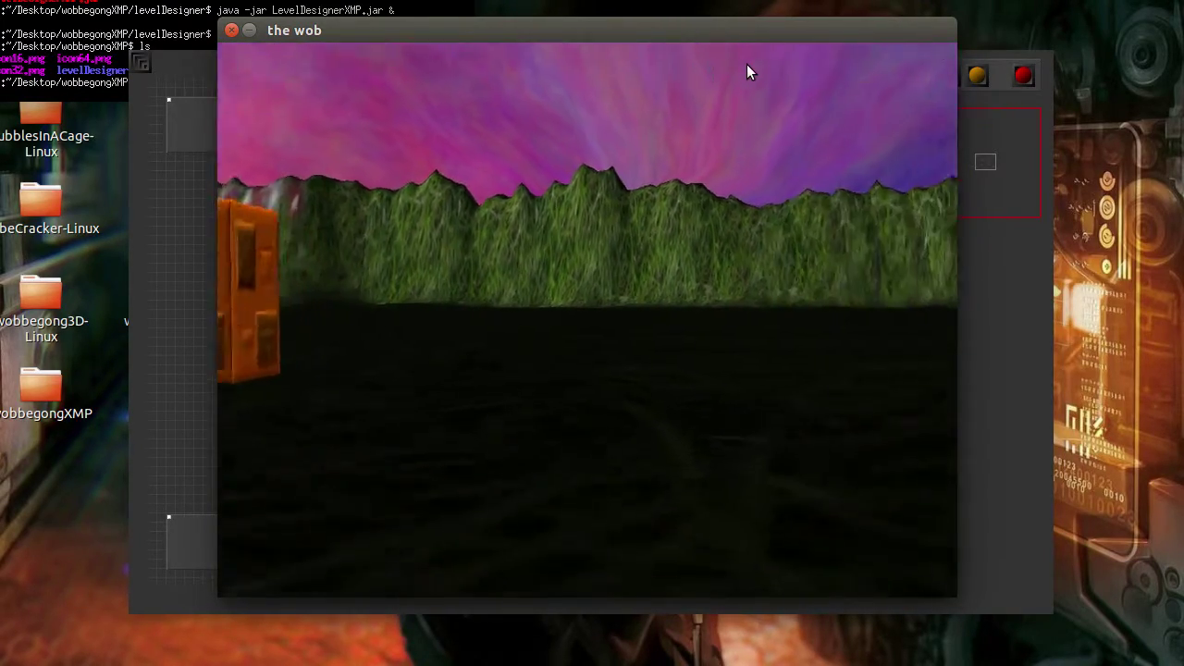
pyautogui.press('Right')
pyautogui.press('Left')
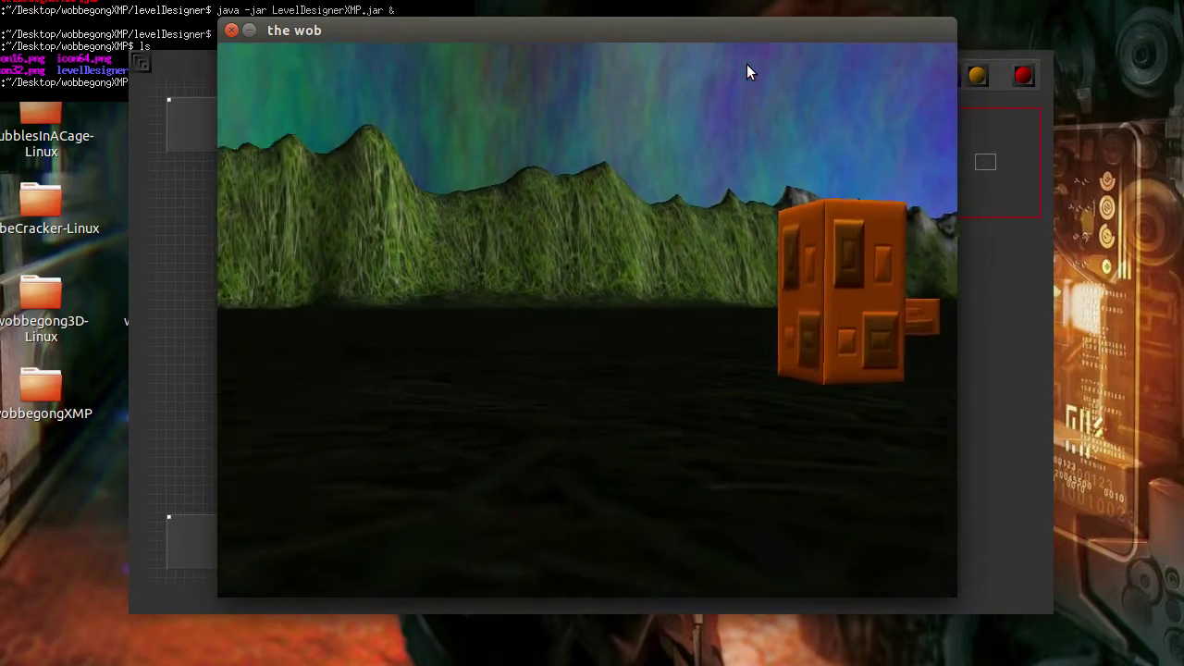
pyautogui.press('Right')
pyautogui.press('Left')
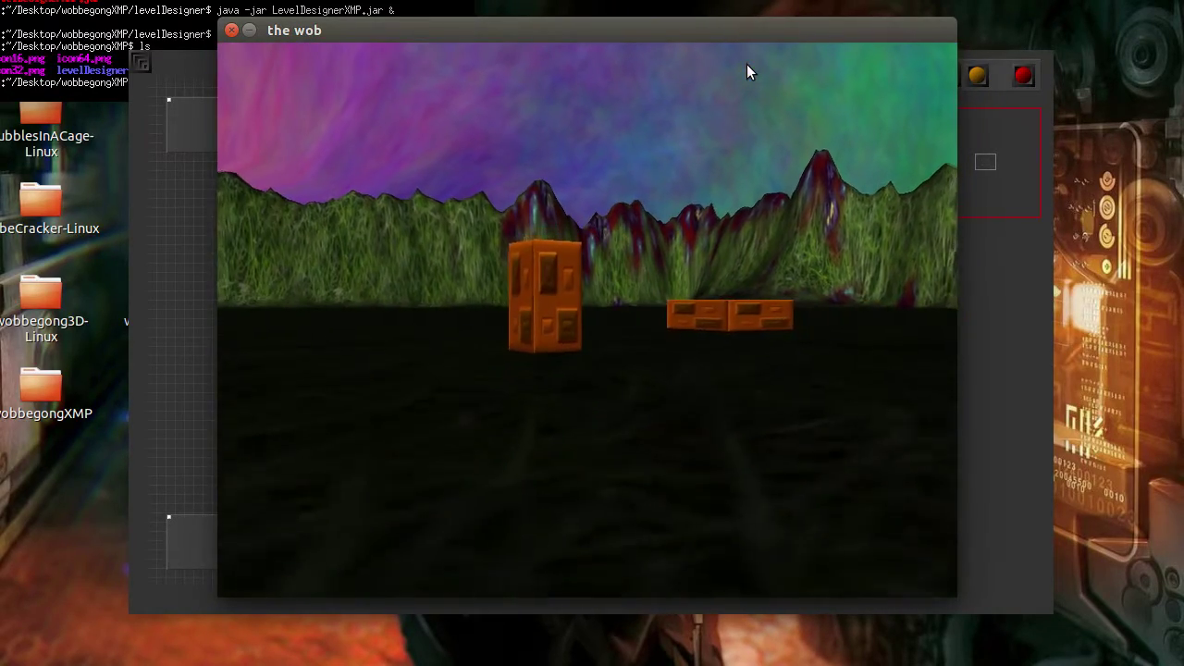
pyautogui.press('Right')
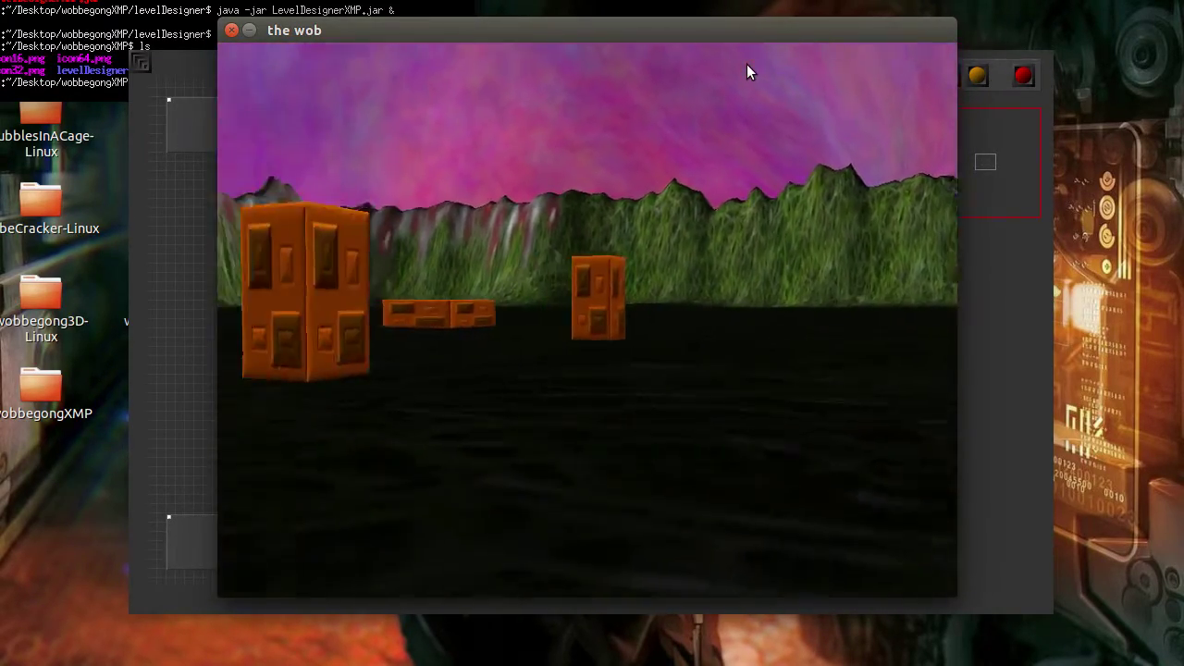
pyautogui.press('Right')
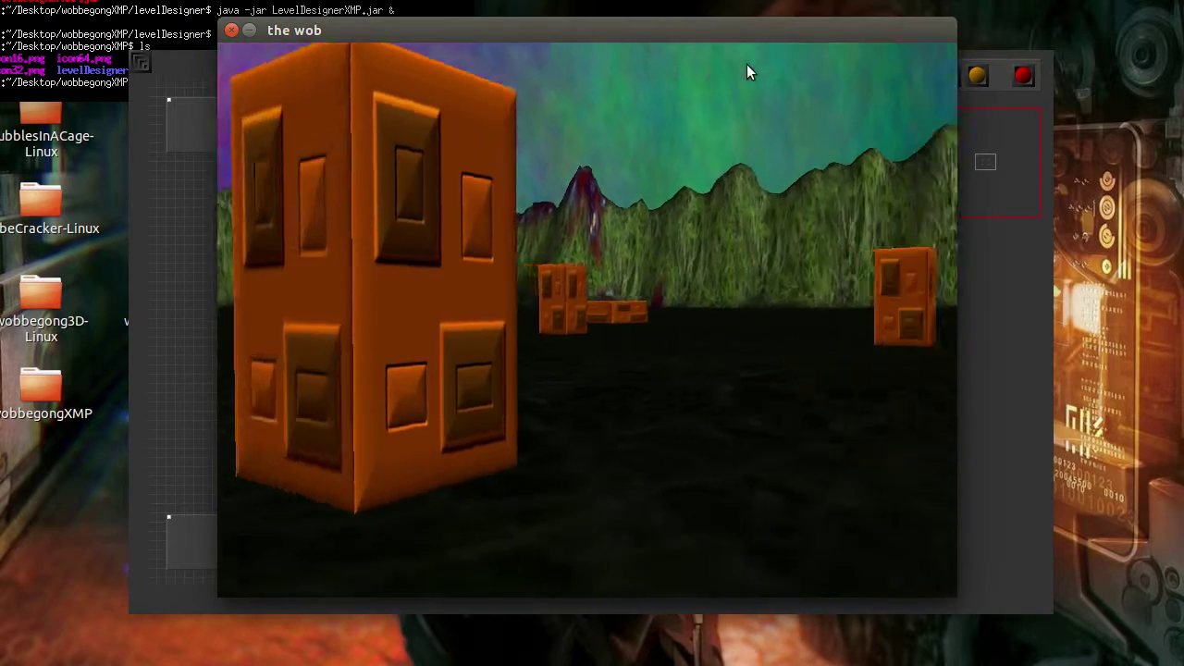
pyautogui.press('Left')
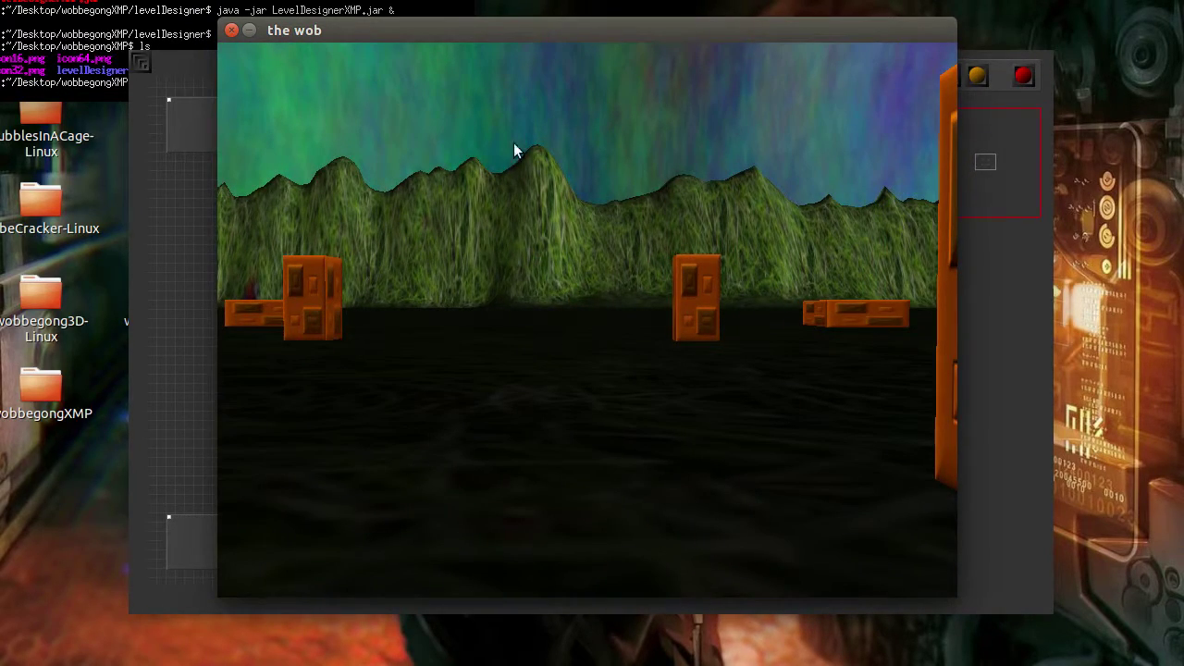
# Return to the level designer and place a row of five 2 1 1 blocks between the two upper inner blocks.
pyautogui.click(1001, 135)
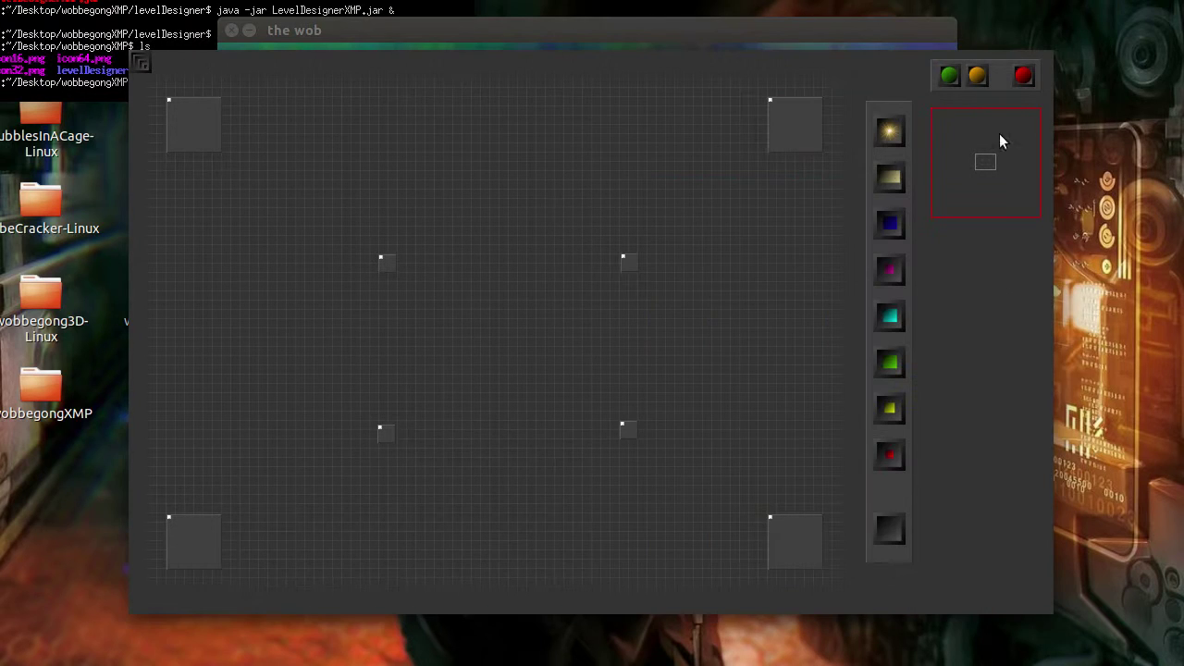
pyautogui.click(892, 180)
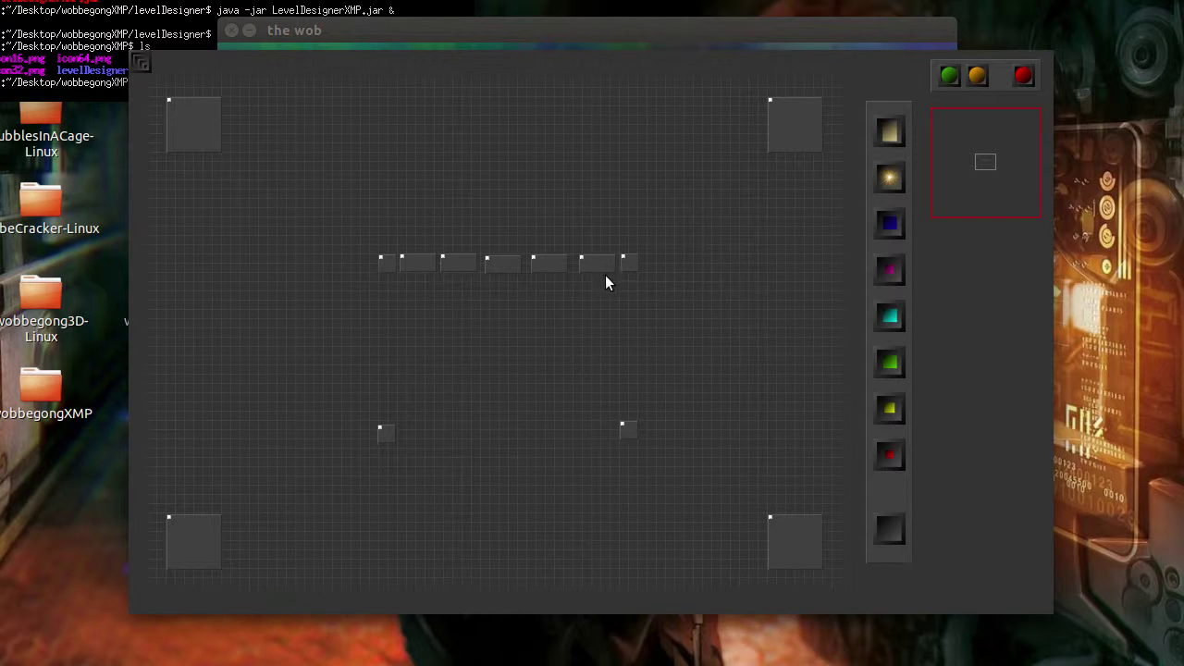
# Jog the first block of the new row left against the upper-left inner block and one step down.
pyautogui.click(414, 267)
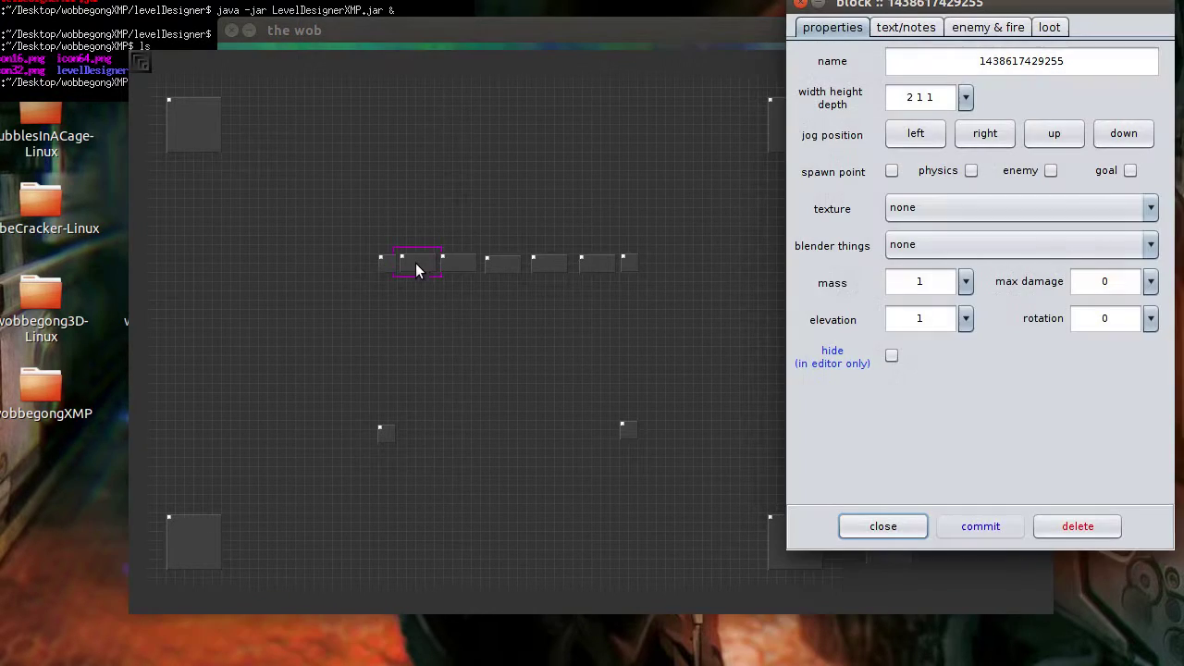
pyautogui.click(926, 136)
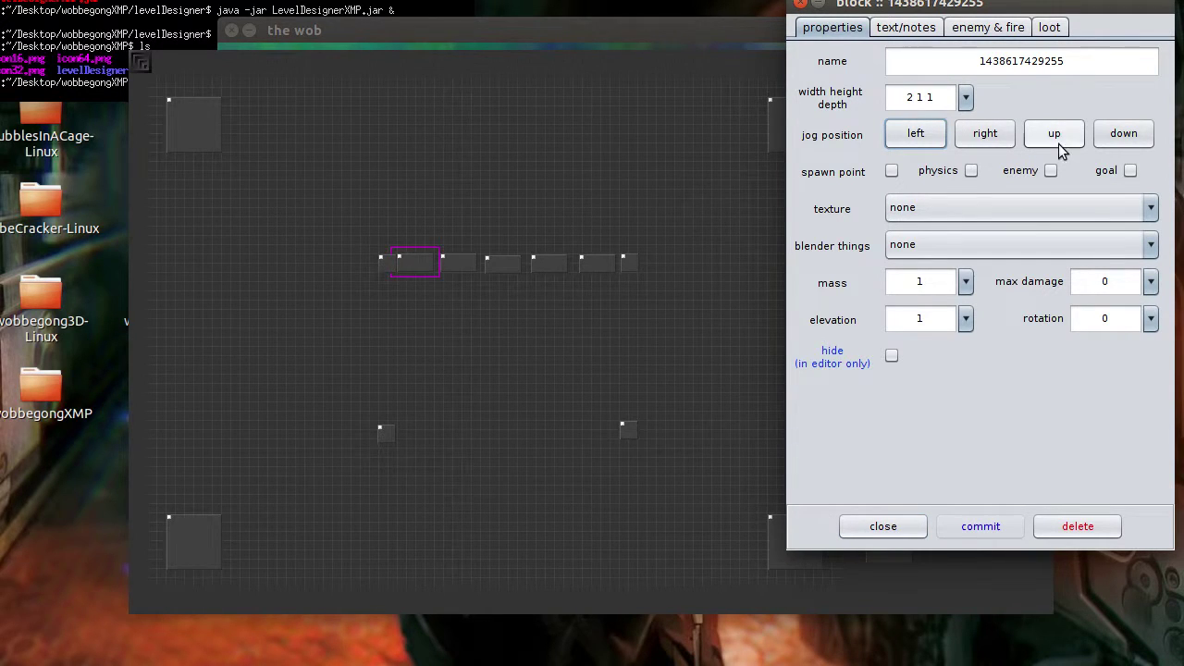
pyautogui.click(1127, 137)
# Jog the second block of the row left to meet the first, with a one-step correction to the right.
pyautogui.click(459, 266)
pyautogui.click(927, 136)
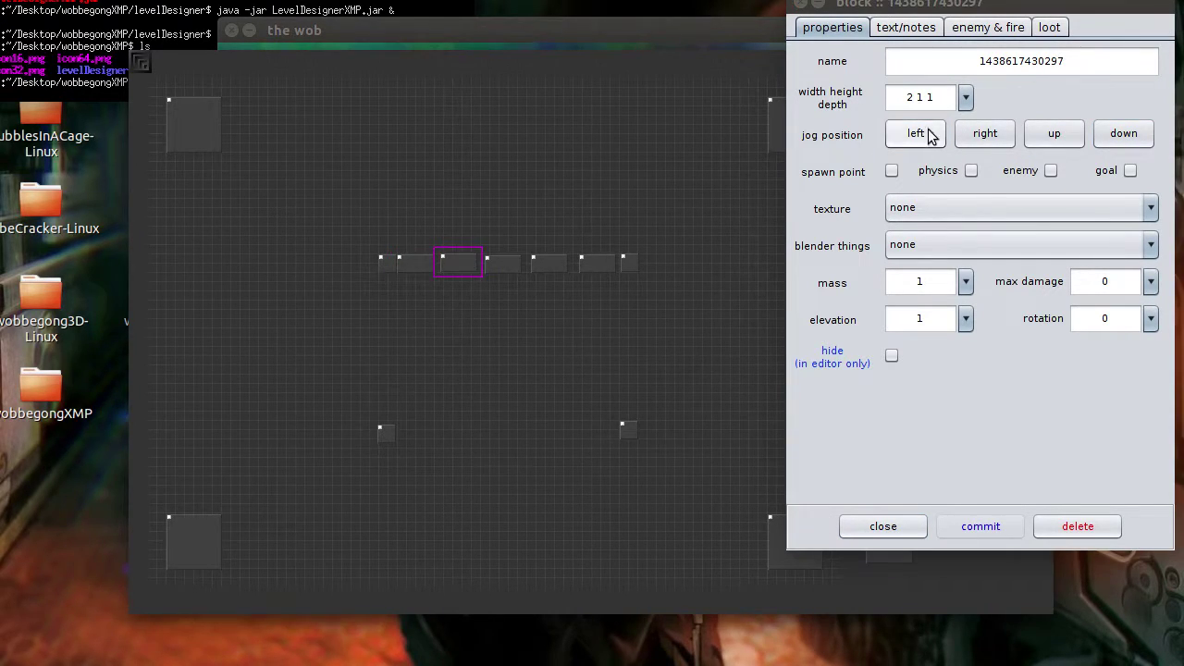
pyautogui.click(927, 138)
pyautogui.click(922, 142)
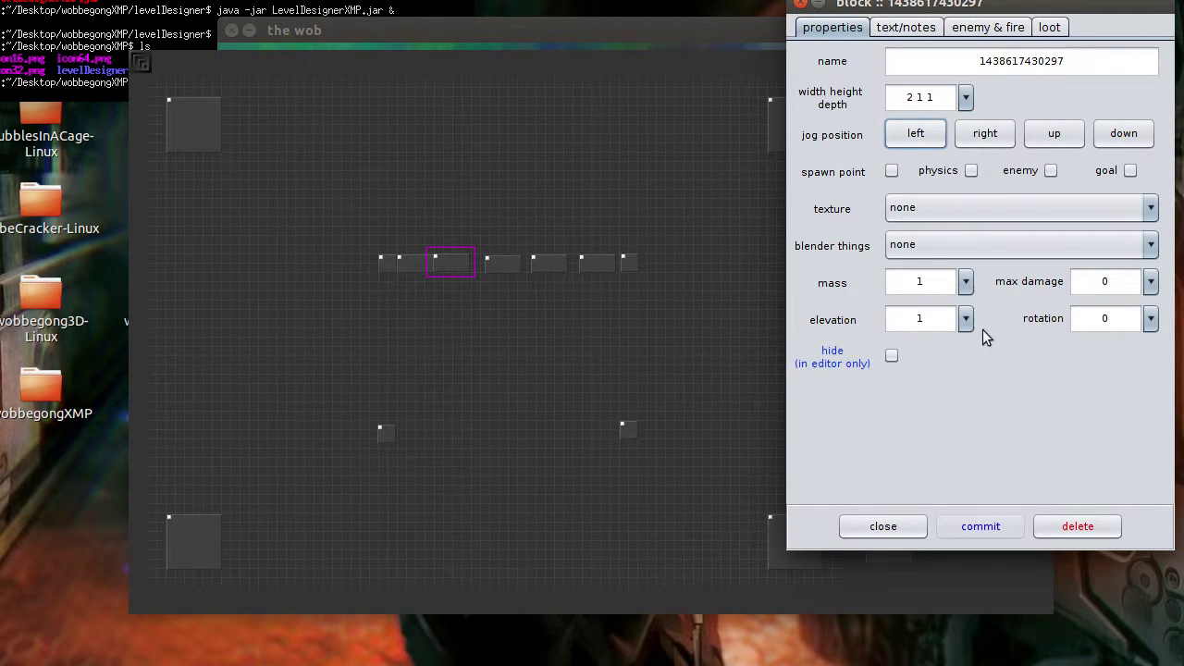
pyautogui.click(1007, 148)
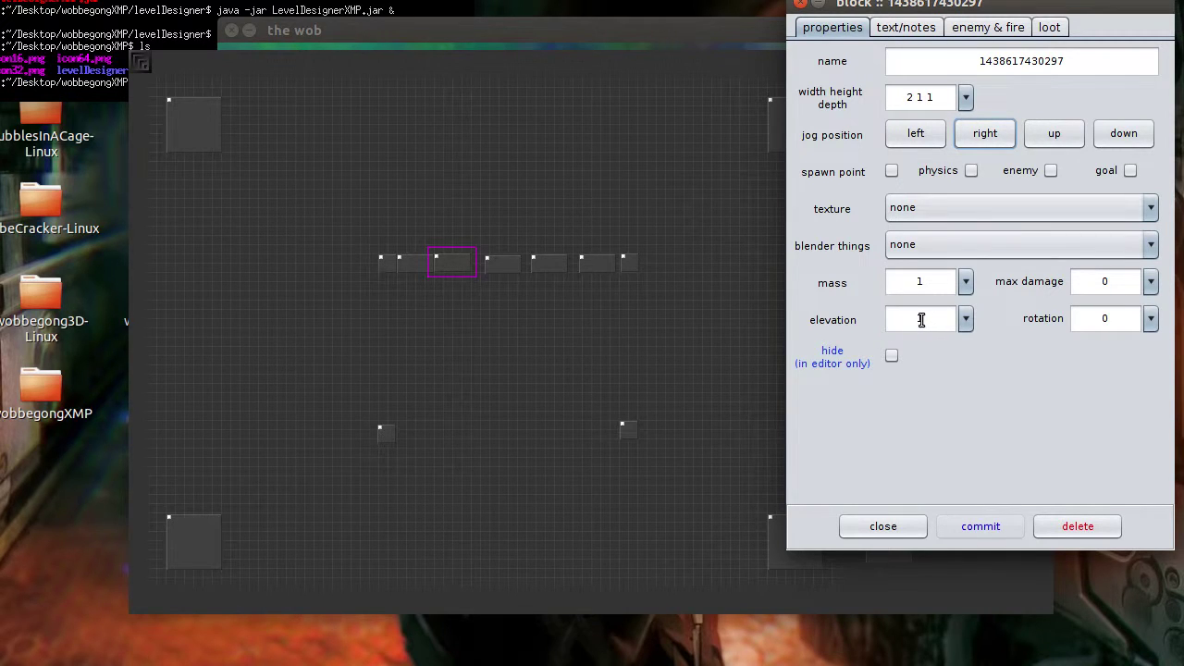
pyautogui.write('1')
# Select the first block of the row and commit its elevation as 0.
pyautogui.click(416, 267)
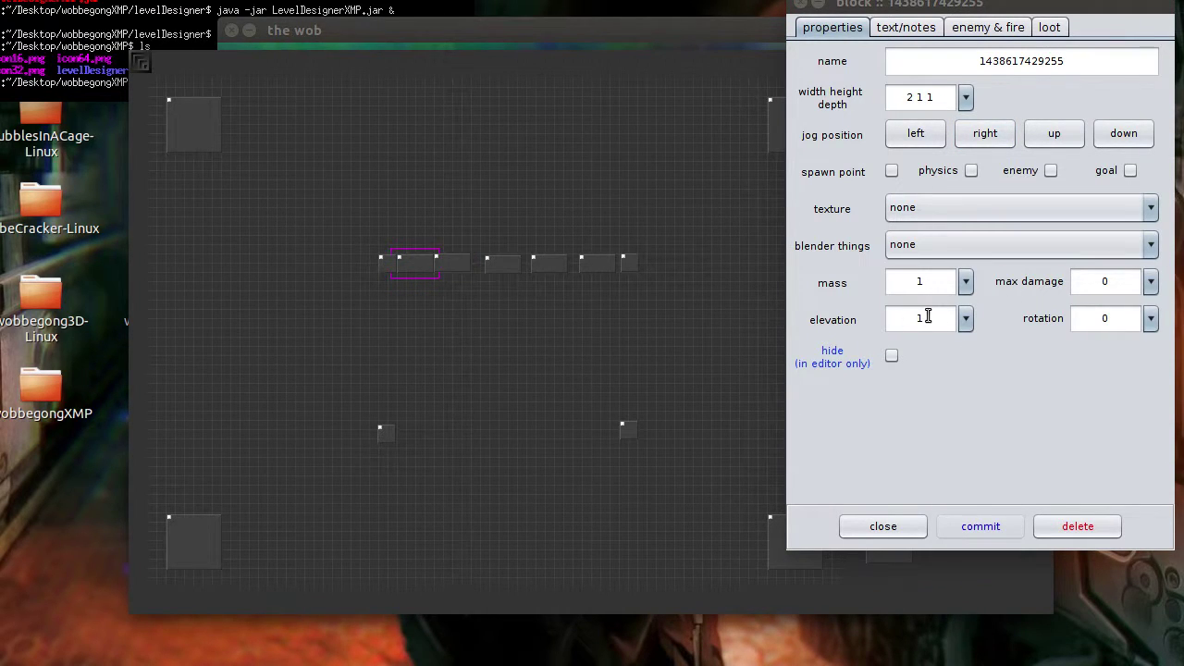
pyautogui.click(966, 320)
pyautogui.click(971, 353)
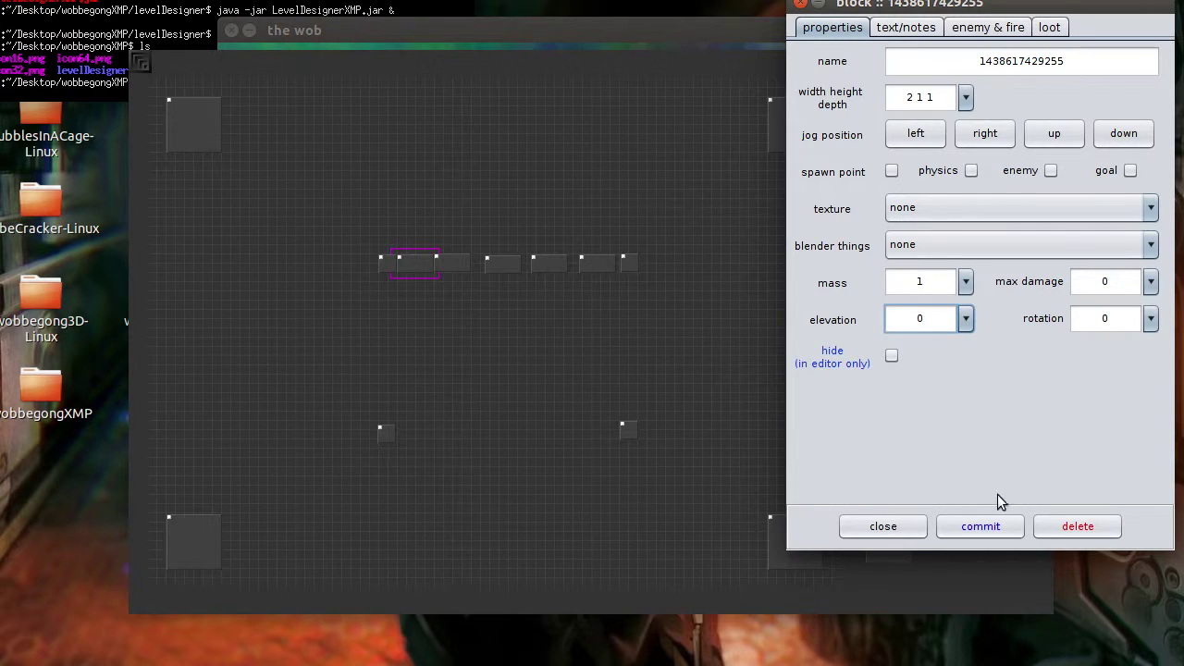
pyautogui.click(979, 526)
# Commit the second row block's elevation as 0 and jog it one step down.
pyautogui.click(451, 262)
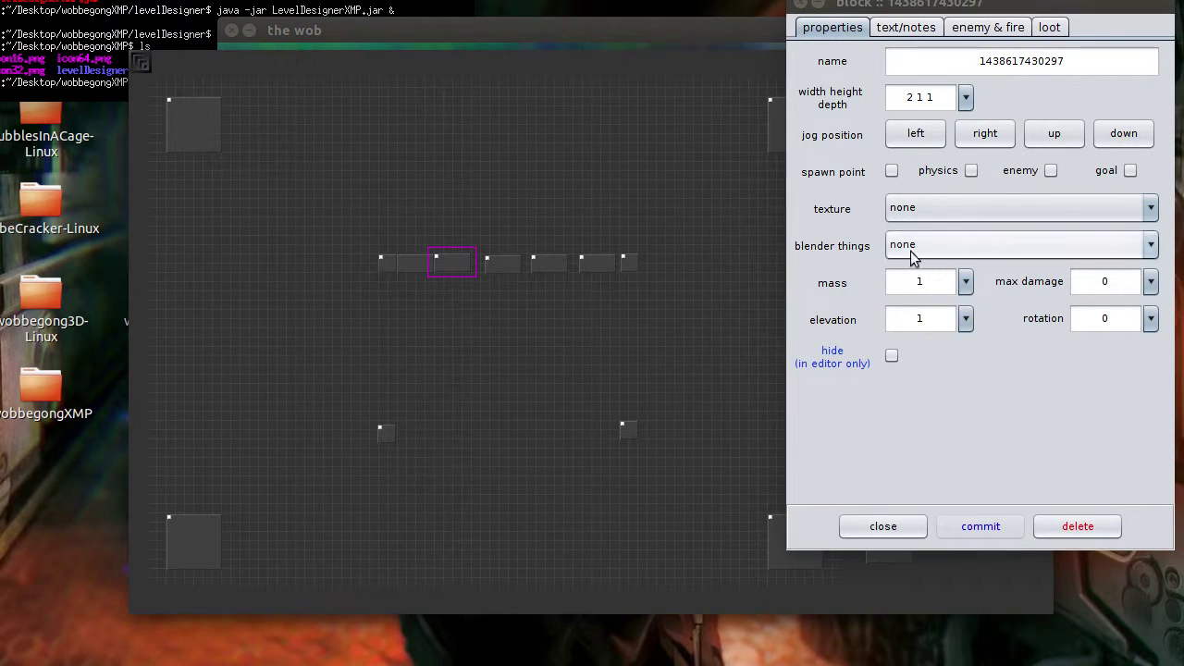
pyautogui.click(966, 319)
pyautogui.click(953, 340)
pyautogui.click(986, 533)
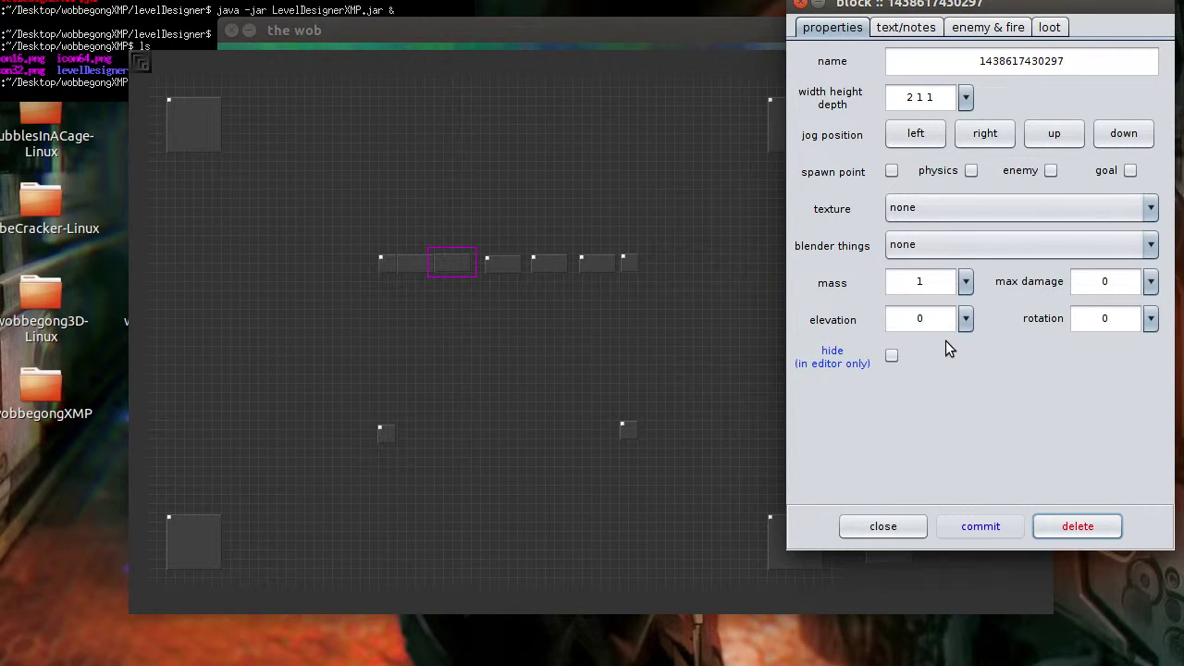
pyautogui.click(1123, 135)
# Set the third row block's elevation to 0 without committing and jog the block left toward the second block.
pyautogui.click(508, 266)
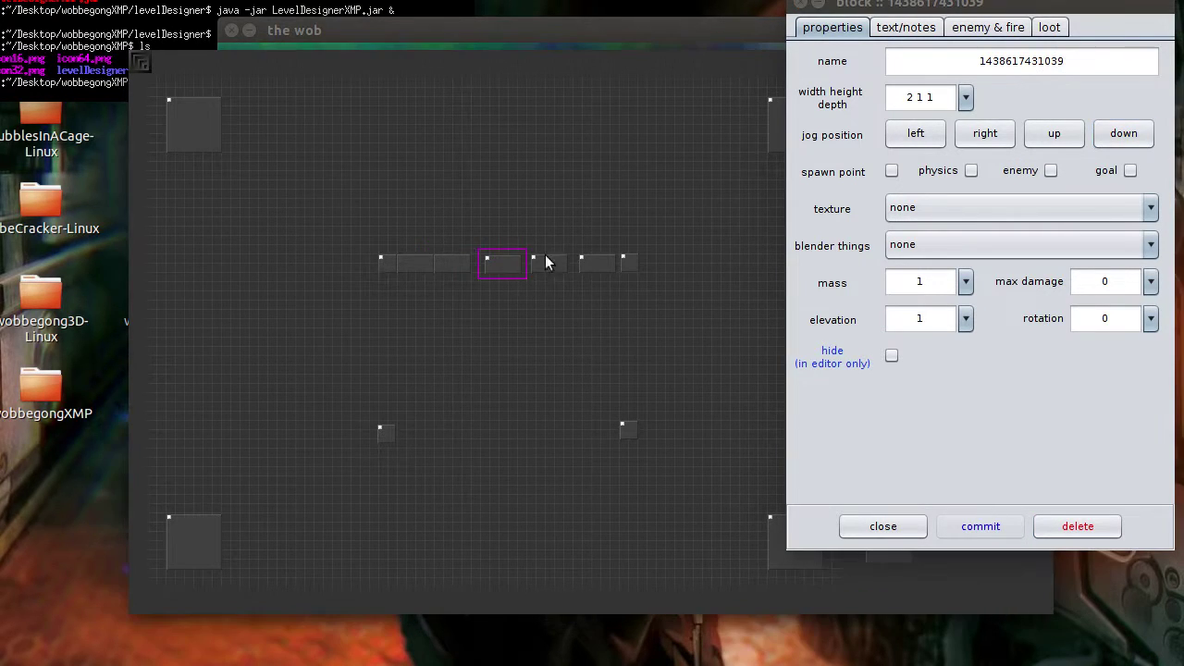
pyautogui.click(966, 318)
pyautogui.click(925, 366)
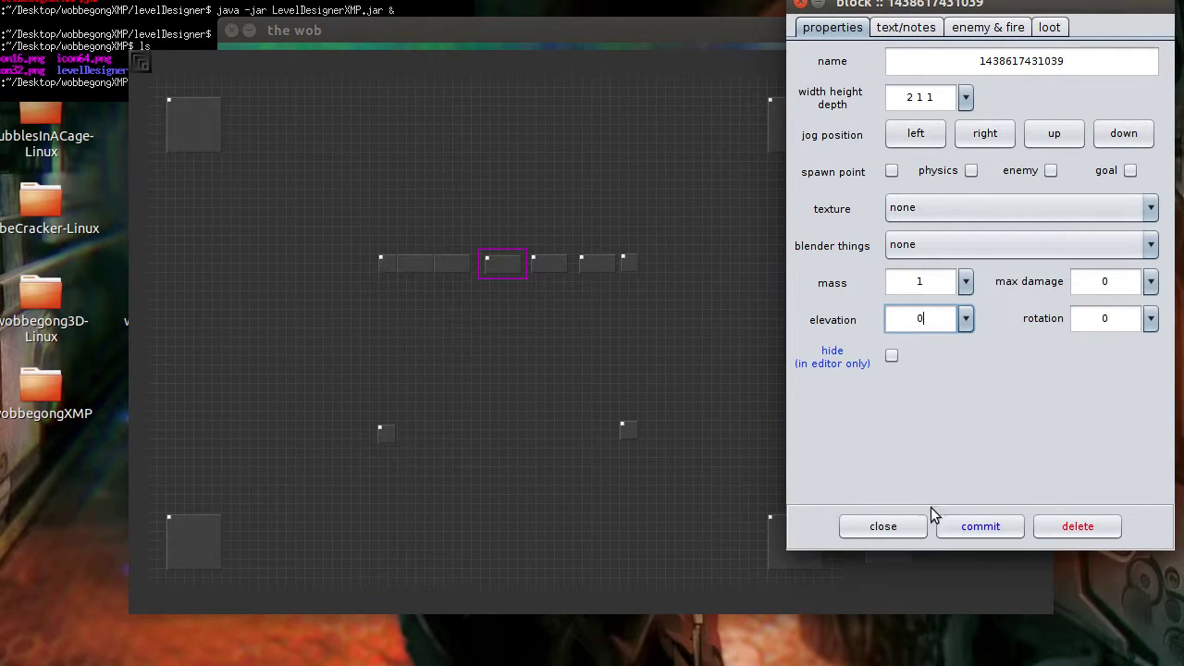
pyautogui.click(912, 136)
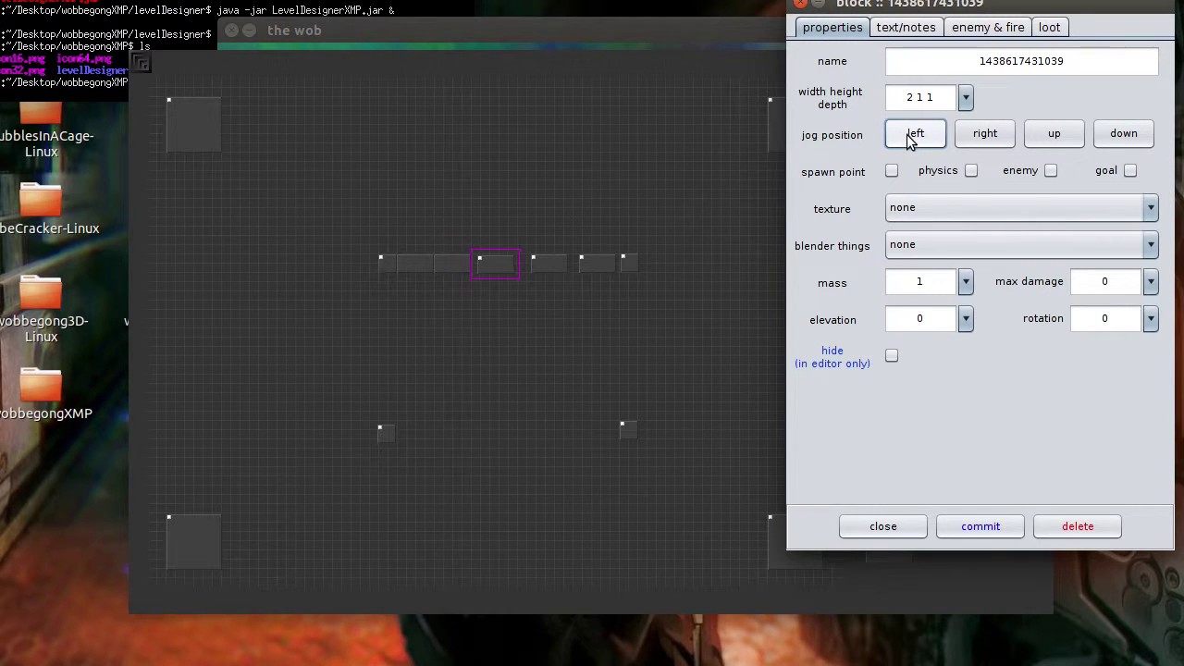
pyautogui.click(911, 137)
pyautogui.click(912, 137)
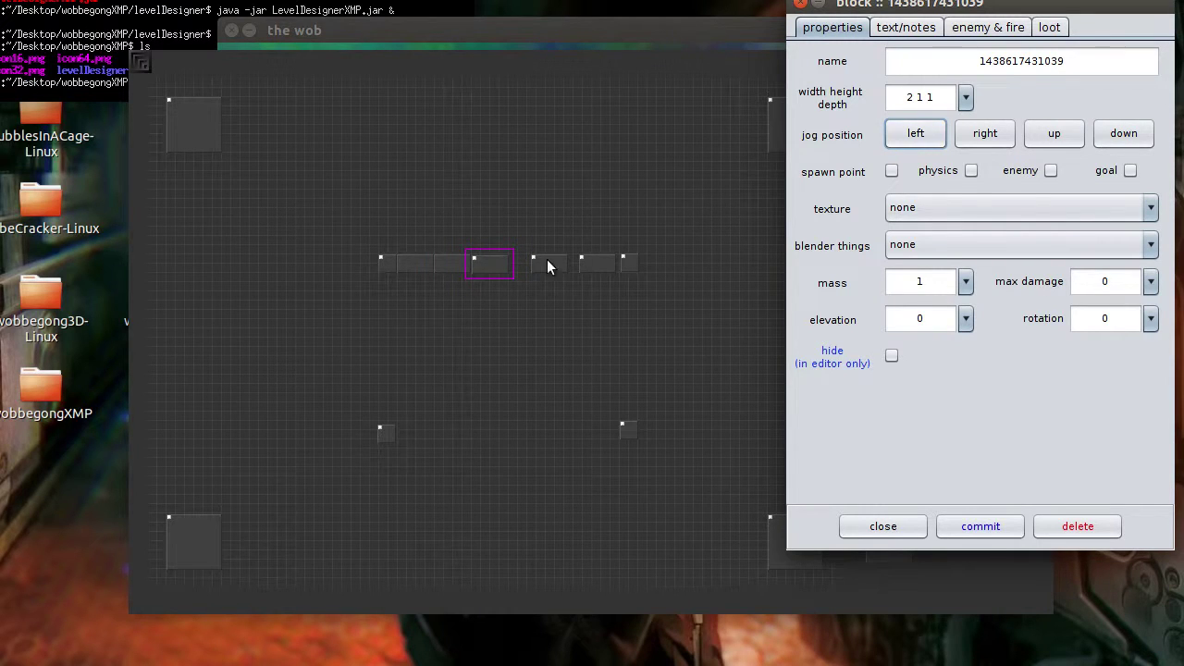
pyautogui.click(452, 264)
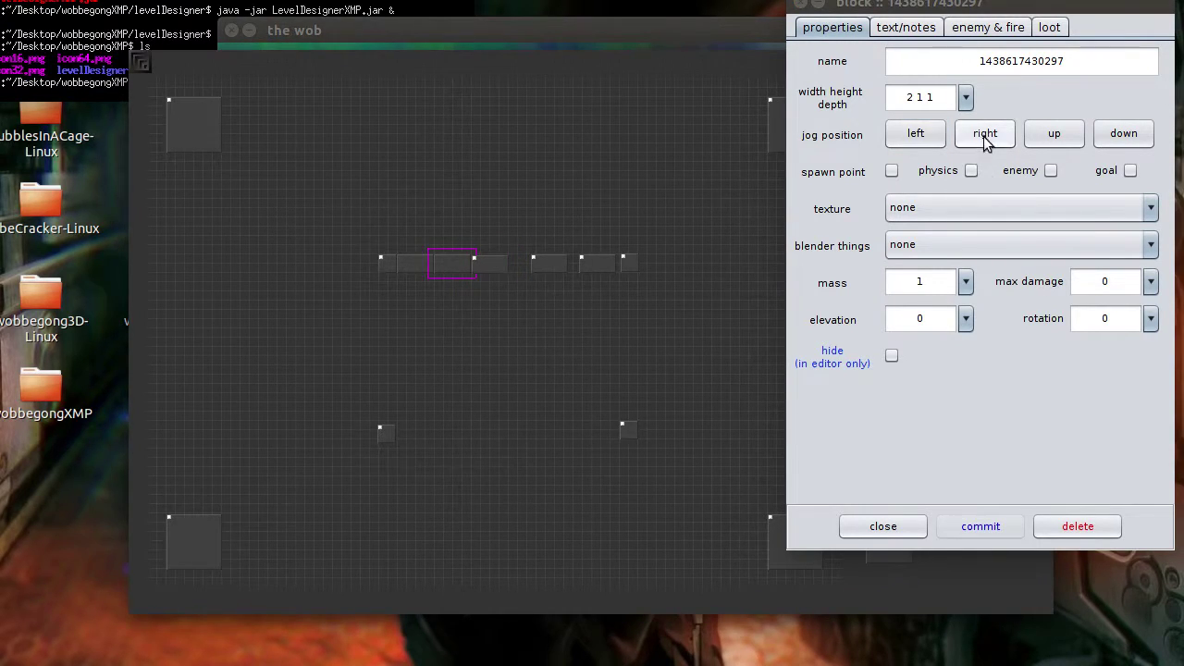
pyautogui.click(984, 136)
pyautogui.click(907, 137)
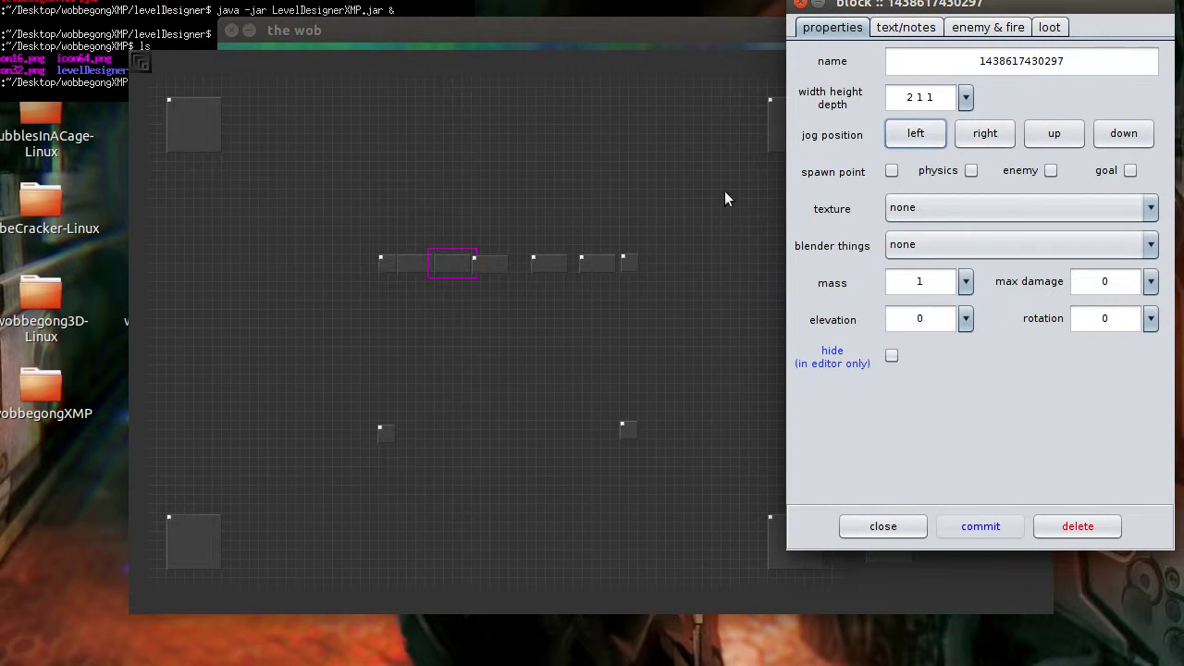
# Jog the third row block one step up and one step left to meet the second block.
pyautogui.click(490, 264)
pyautogui.click(1051, 136)
pyautogui.click(919, 136)
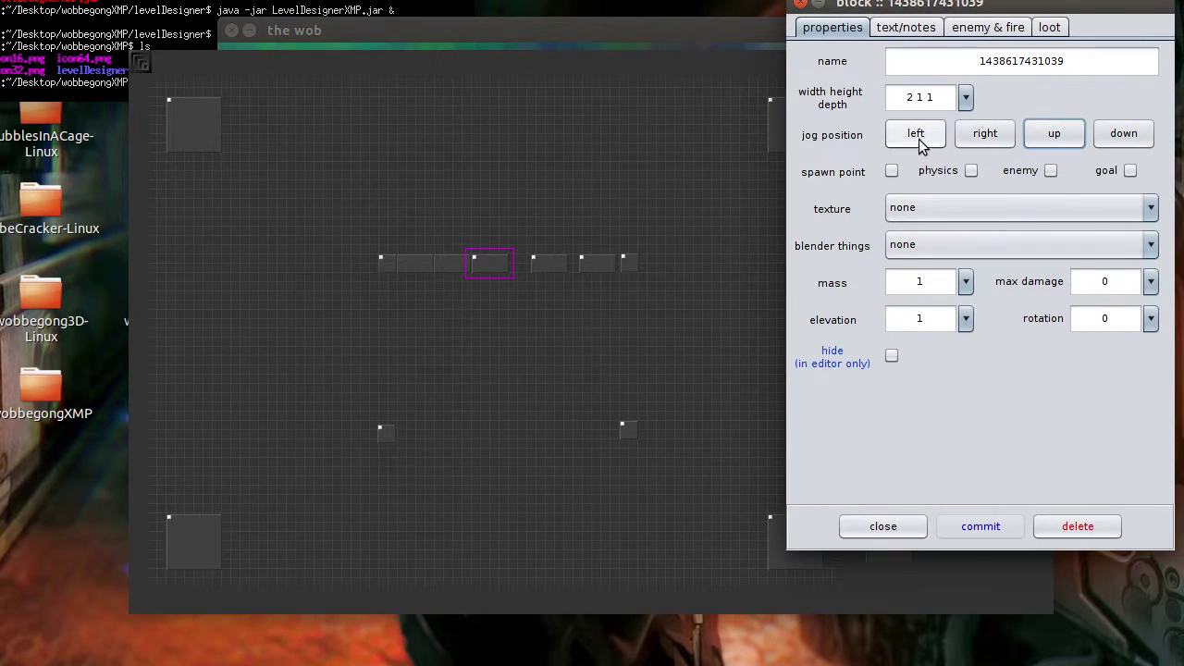
# Jog the fourth row block left until it meets the third block.
pyautogui.click(555, 266)
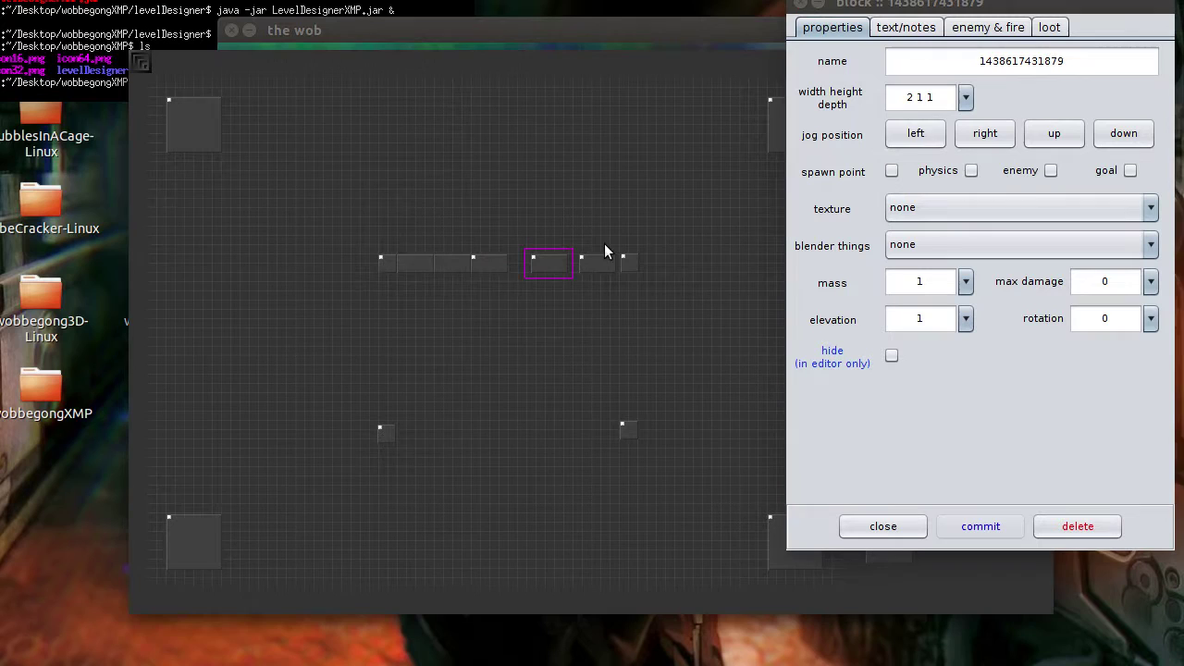
pyautogui.click(915, 136)
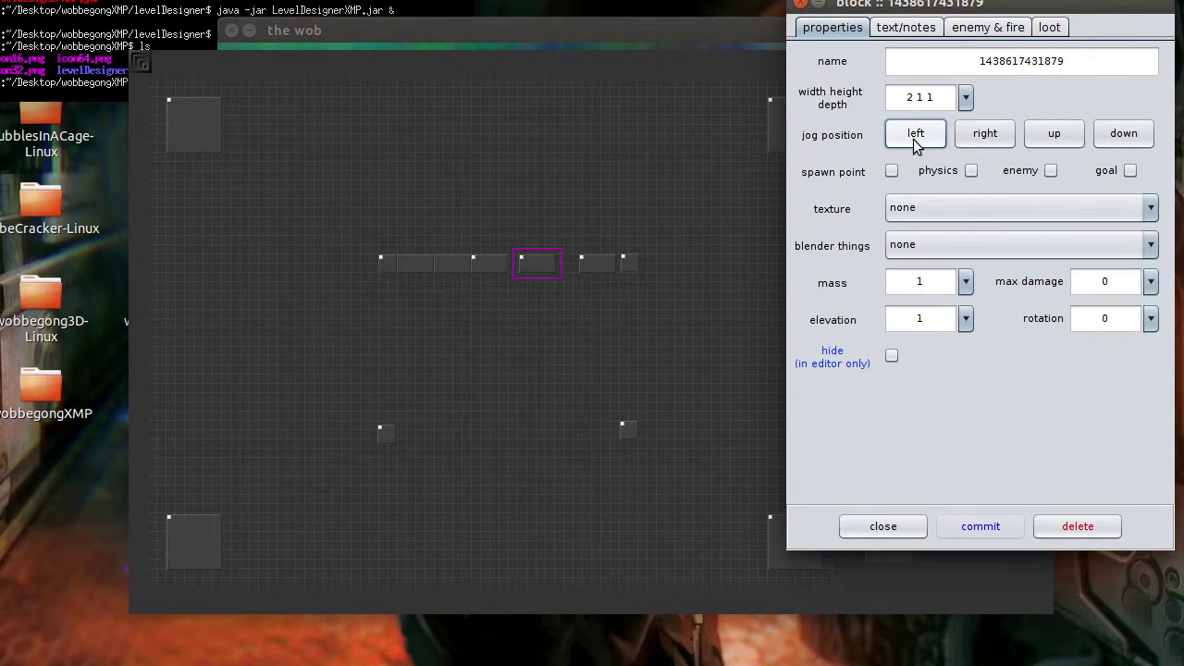
pyautogui.click(920, 138)
# Set the fourth row block's elevation to 0 and commit it.
pyautogui.click(967, 319)
pyautogui.click(953, 351)
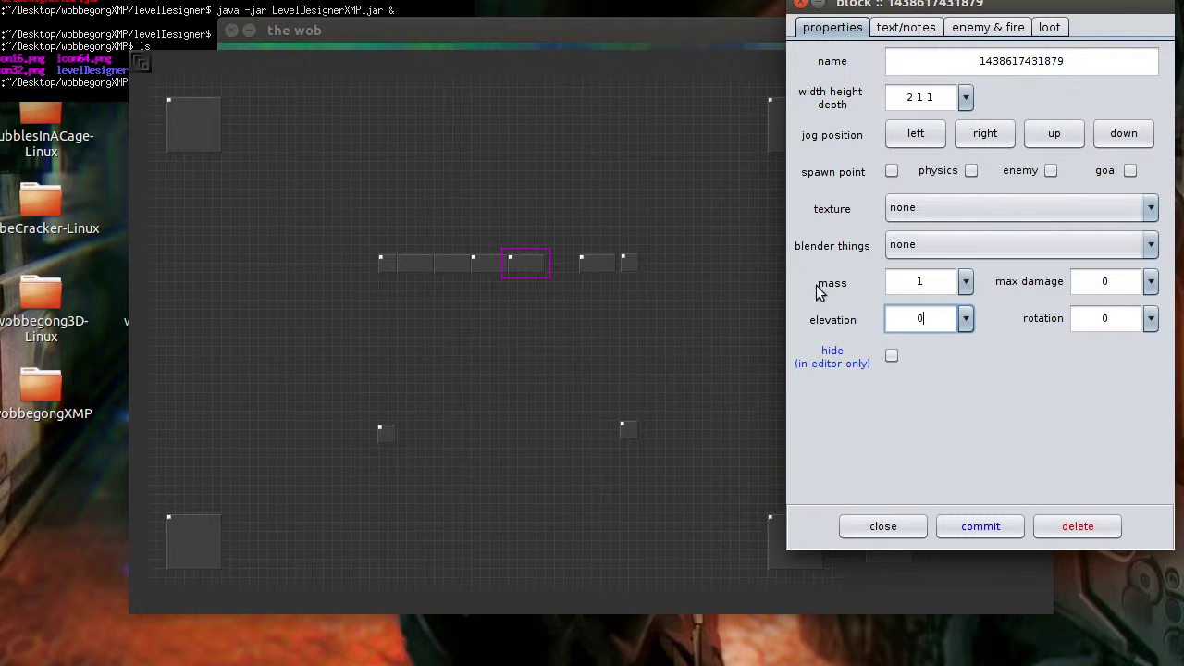
pyautogui.click(489, 268)
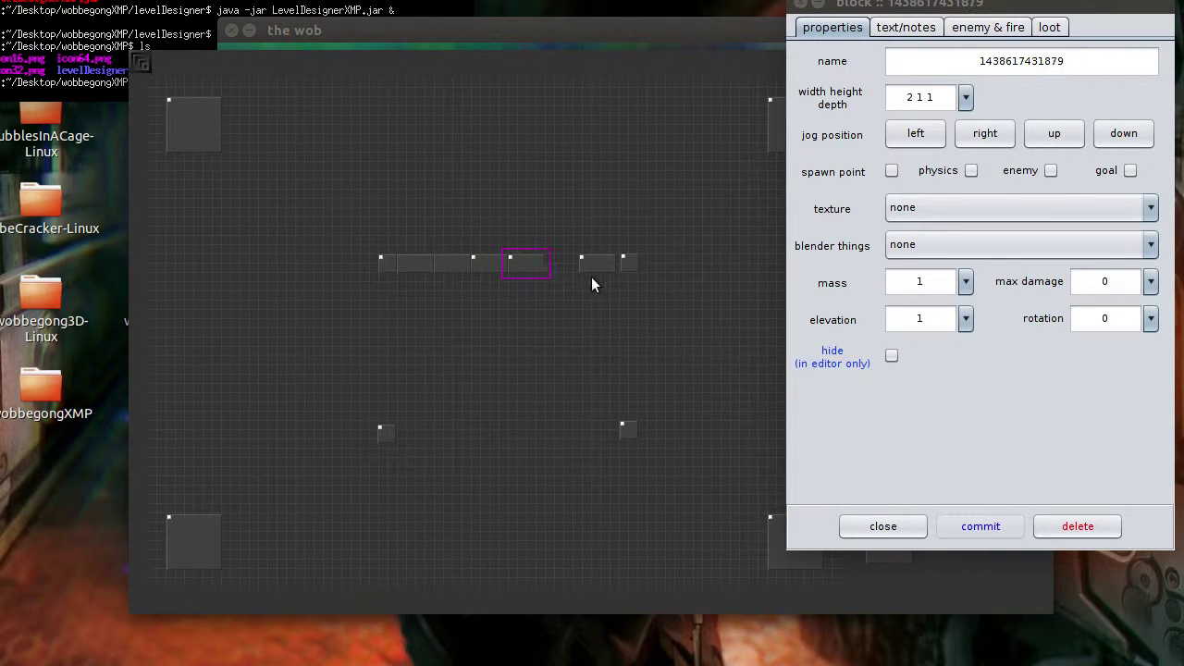
pyautogui.click(965, 319)
pyautogui.click(955, 351)
pyautogui.click(979, 526)
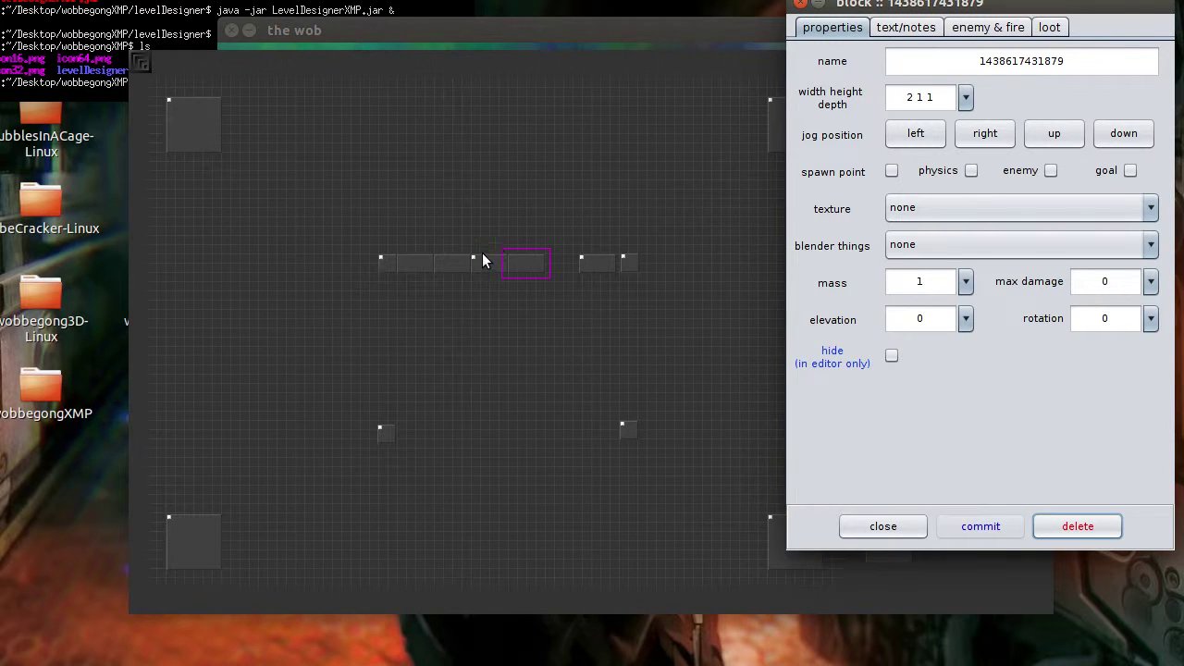
# Check the earlier row blocks and commit the third block's elevation as 0.
pyautogui.click(497, 261)
pyautogui.click(415, 272)
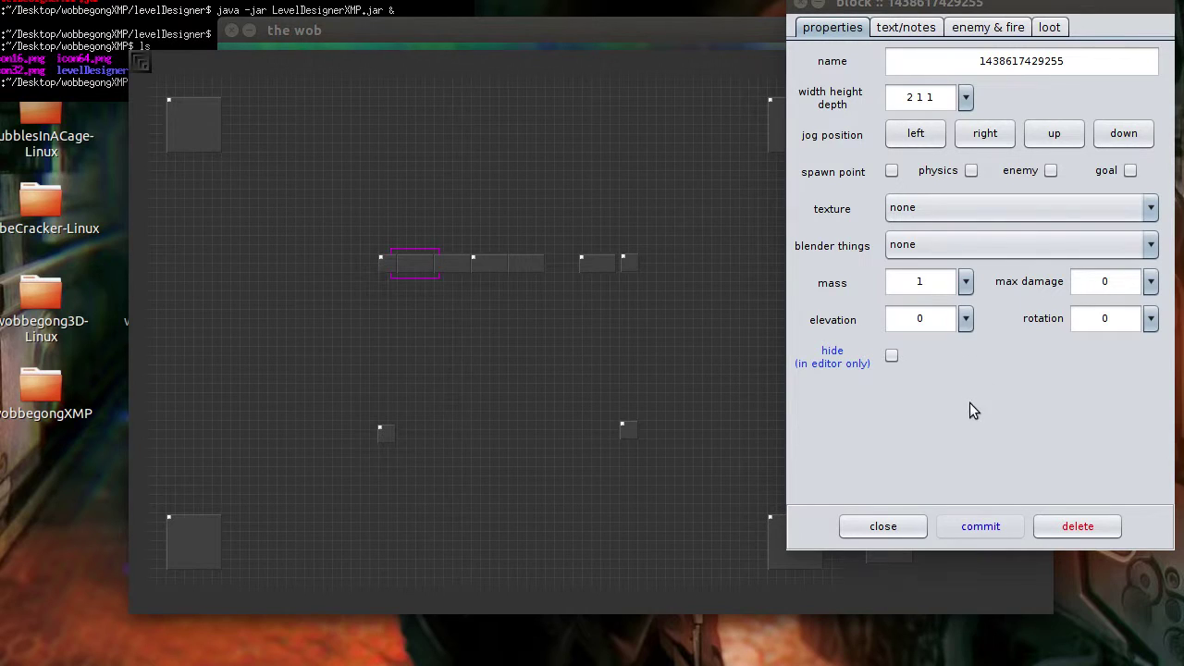
pyautogui.click(486, 265)
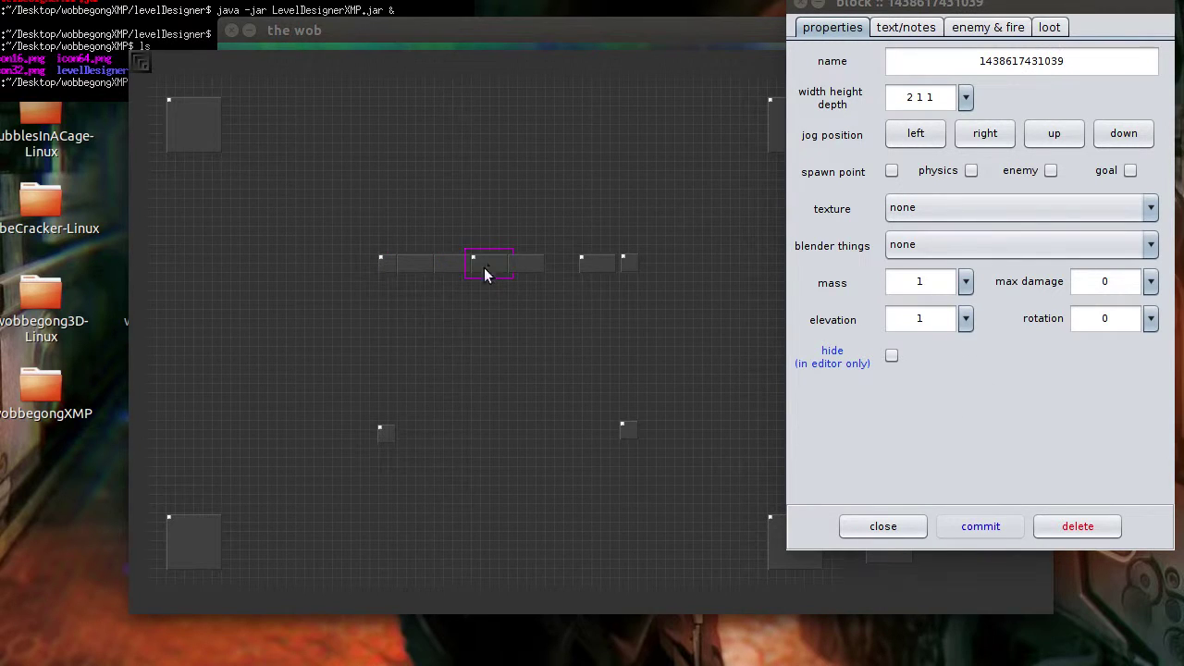
pyautogui.click(965, 319)
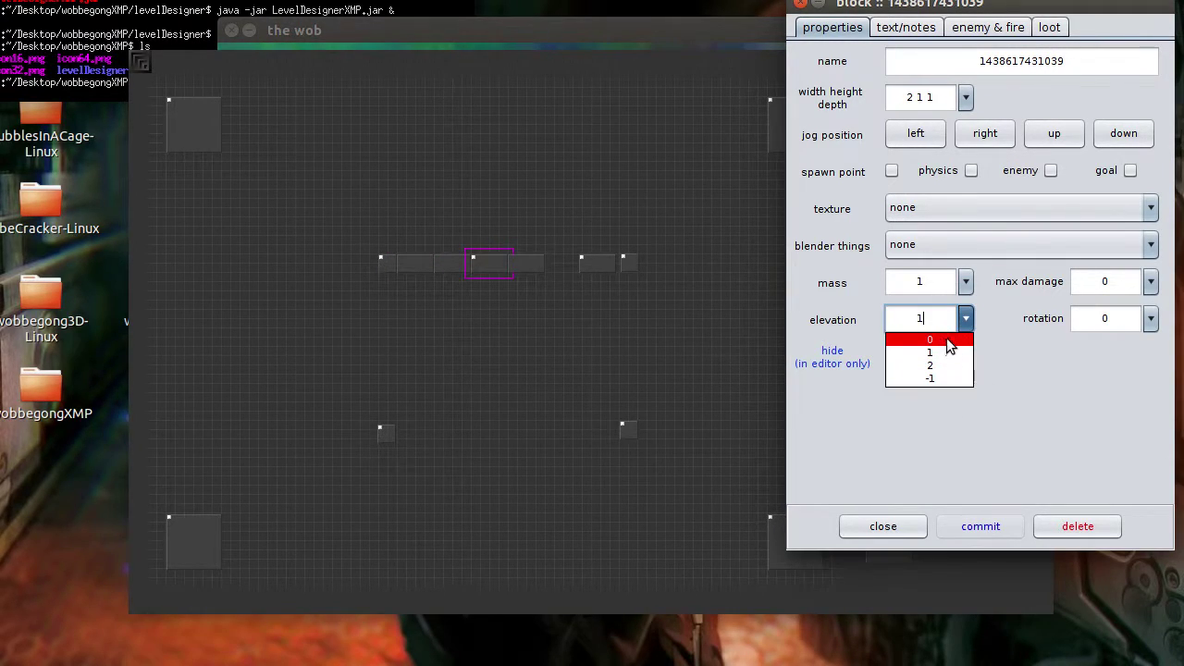
pyautogui.click(944, 338)
pyautogui.click(973, 526)
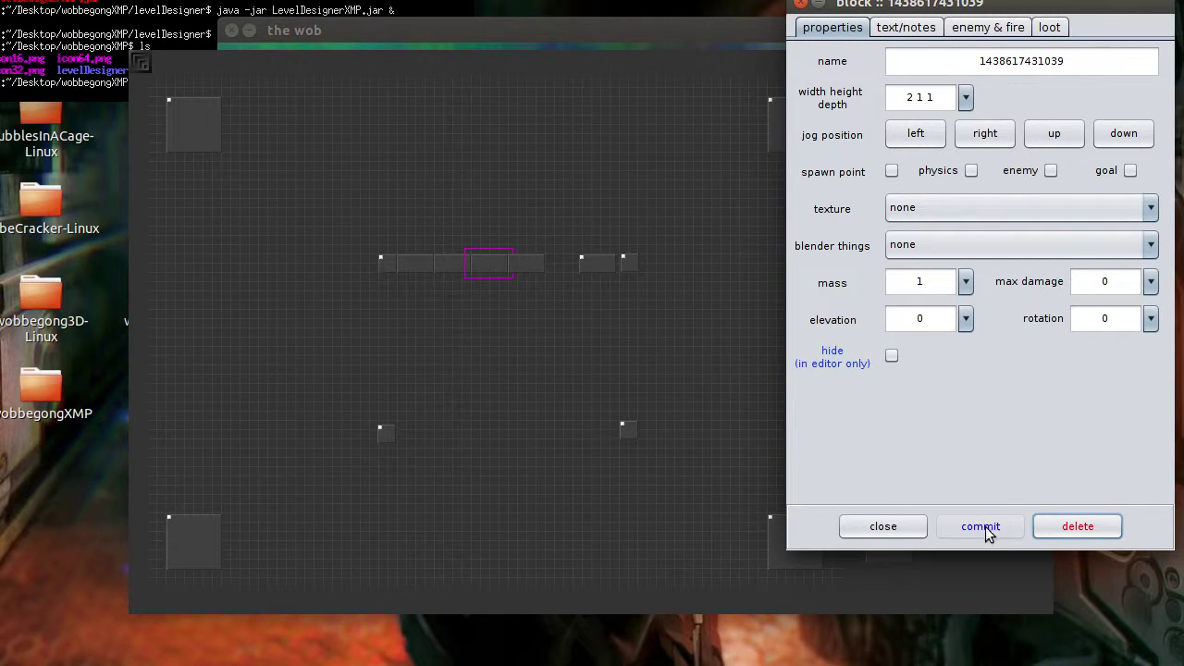
# Select the fifth row block and commit its elevation as 0.
pyautogui.click(589, 263)
pyautogui.click(965, 319)
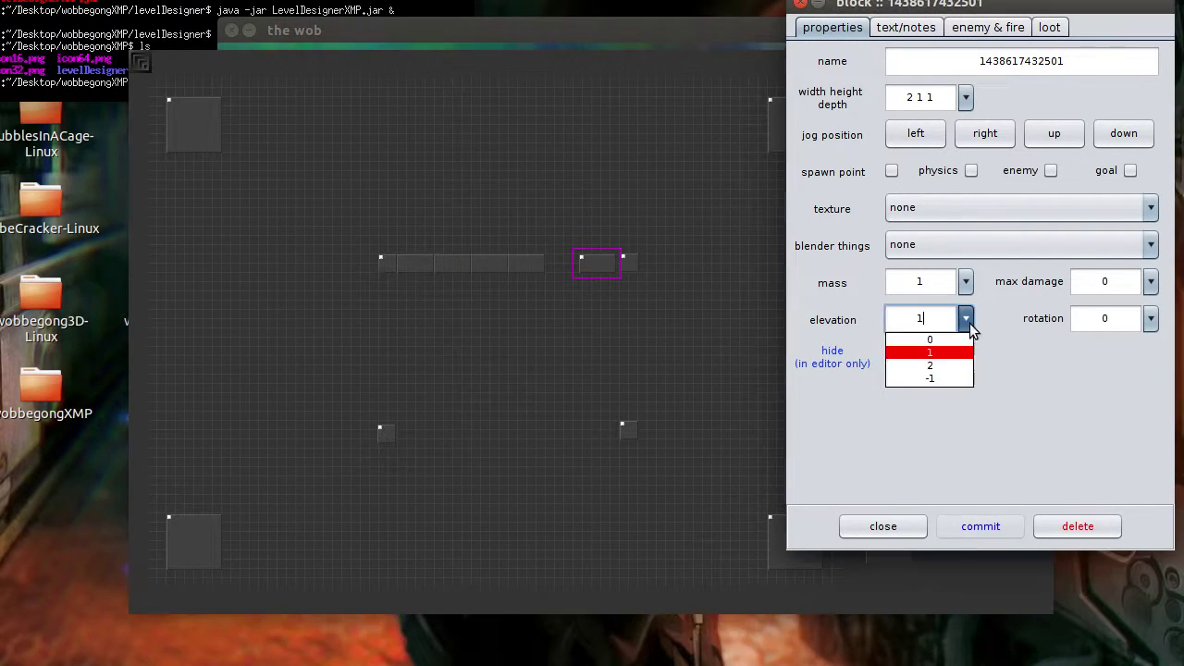
pyautogui.click(956, 341)
pyautogui.click(970, 520)
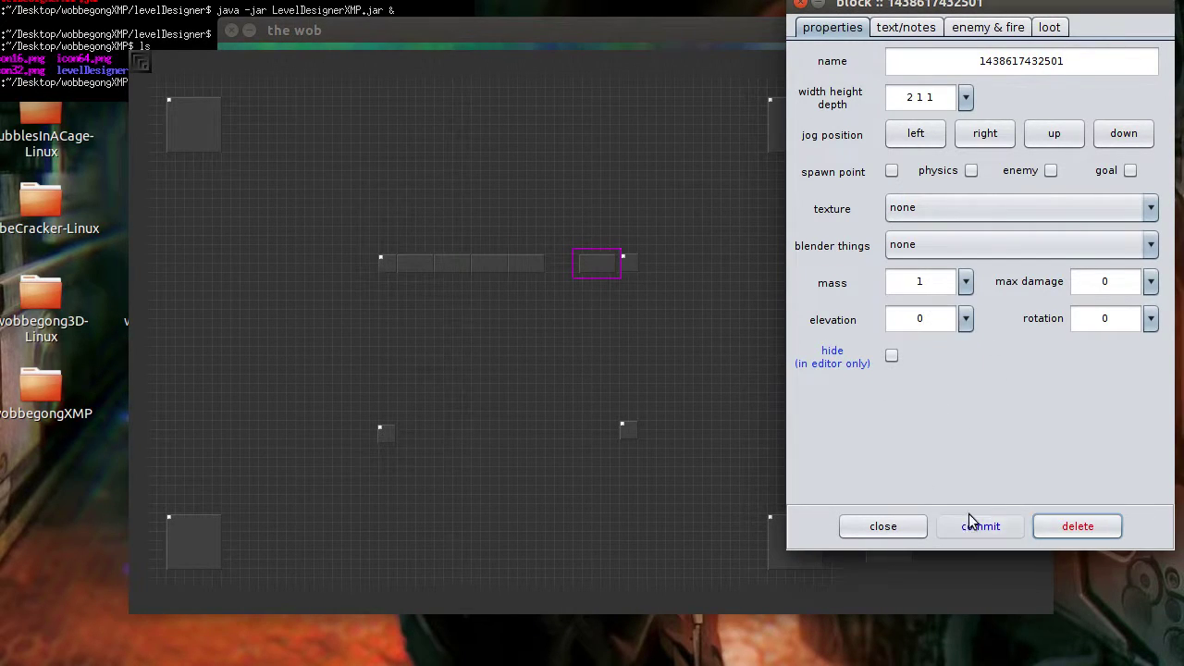
# Jog the fifth row block left until it meets the fourth block.
pyautogui.click(914, 140)
pyautogui.click(910, 137)
pyautogui.click(907, 137)
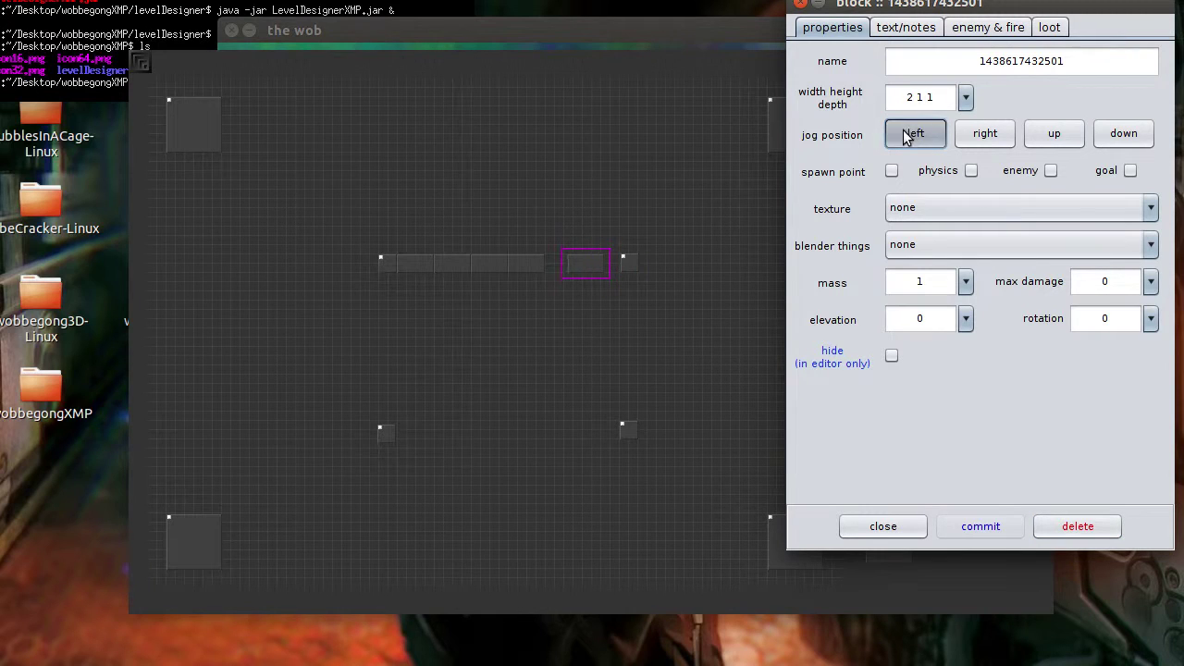
pyautogui.click(909, 137)
pyautogui.click(911, 137)
pyautogui.click(911, 138)
pyautogui.click(914, 139)
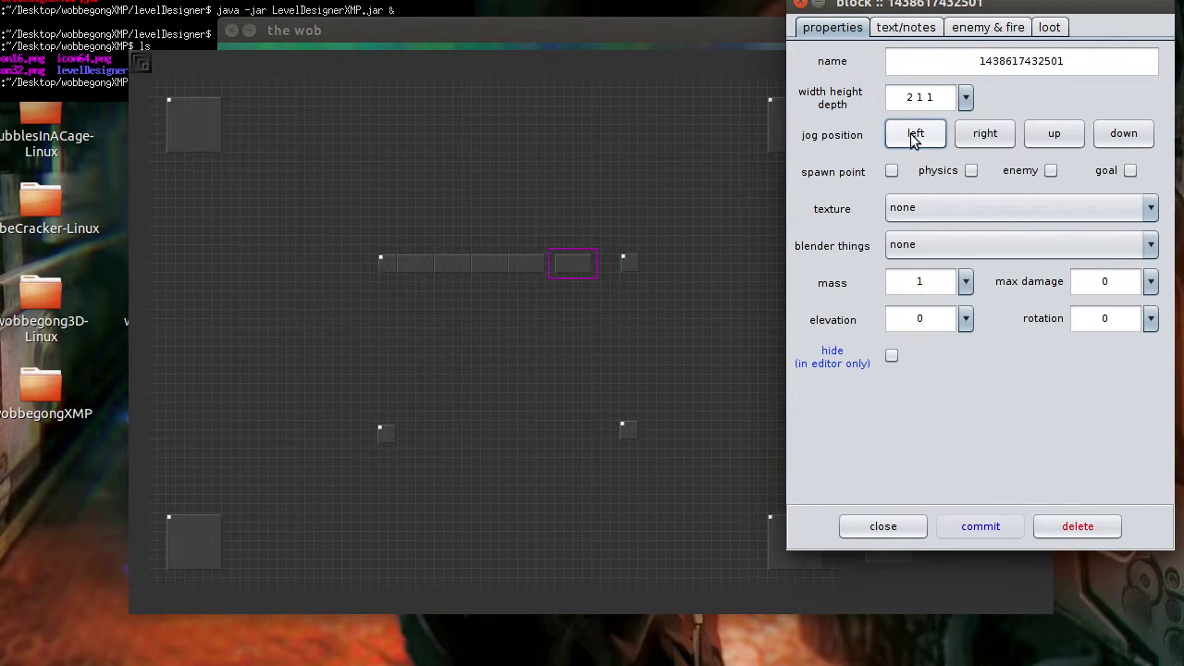
pyautogui.click(911, 139)
pyautogui.click(911, 140)
pyautogui.click(914, 140)
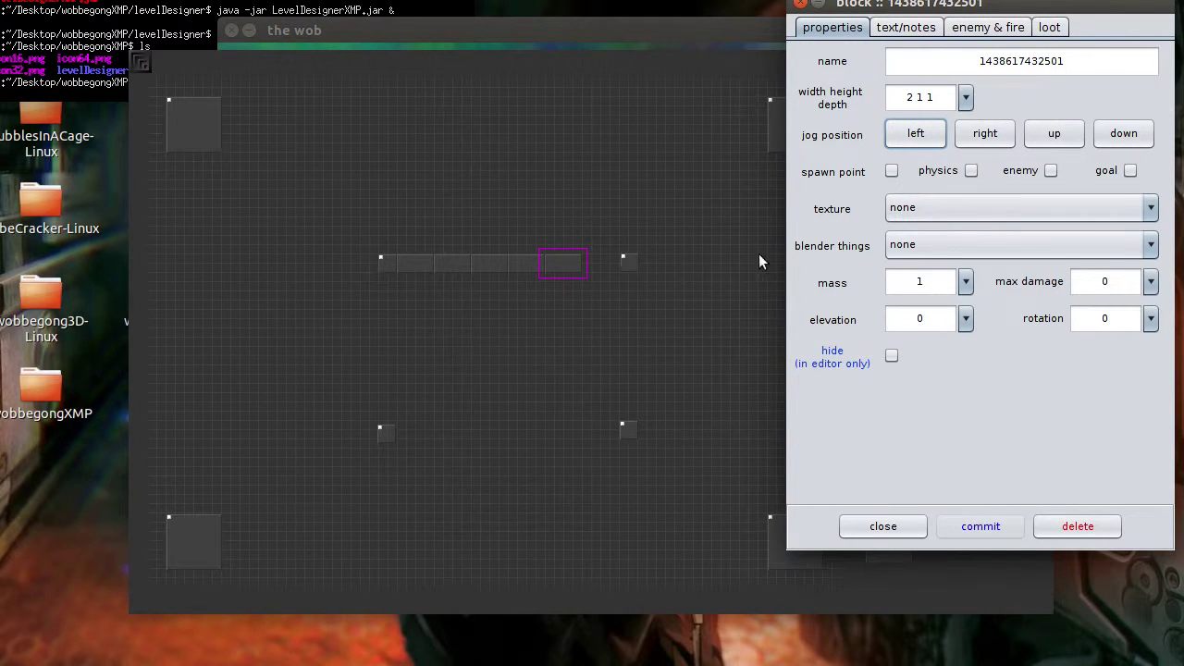
# Add a sixth 2 1 1 block above the remaining gap and jog it down into the row and one step left against the fifth block.
pyautogui.moveTo(873, 10); pyautogui.dragTo(897, 119)
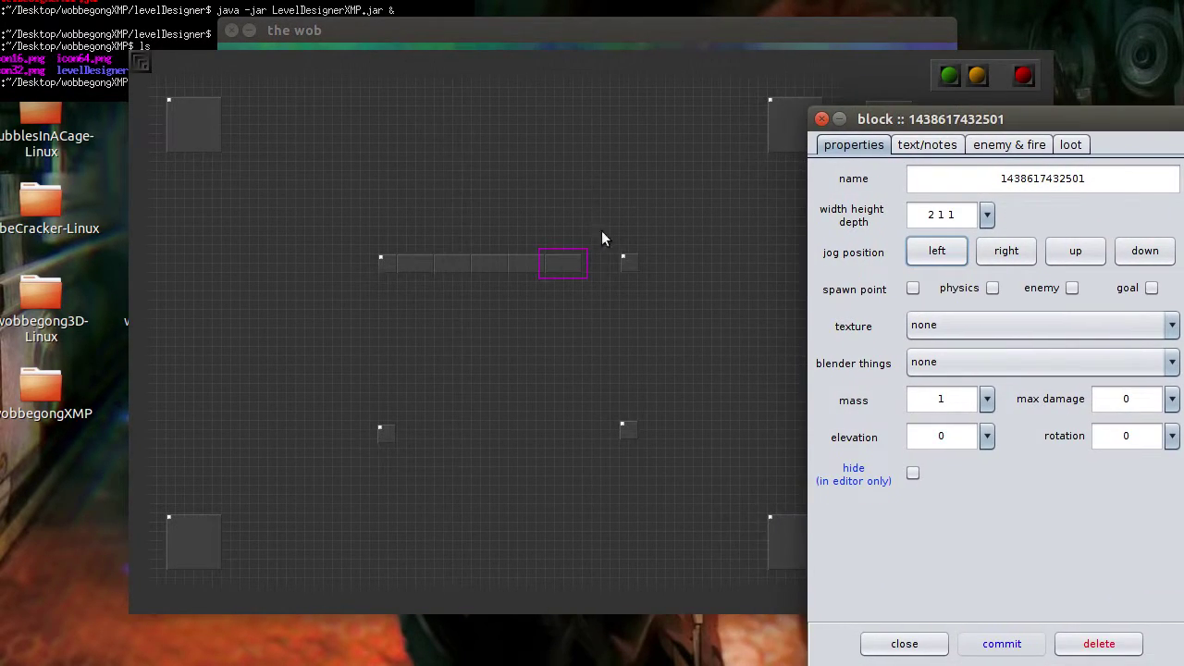
pyautogui.click(602, 232)
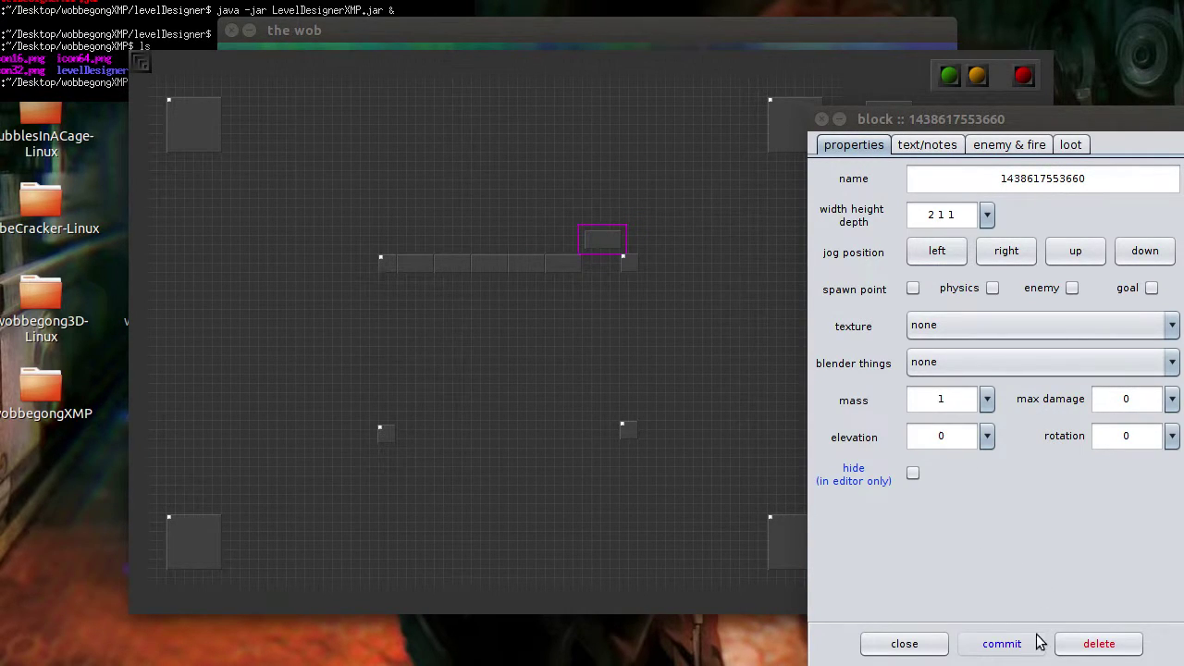
pyautogui.click(1144, 252)
pyautogui.click(1145, 252)
pyautogui.click(1144, 251)
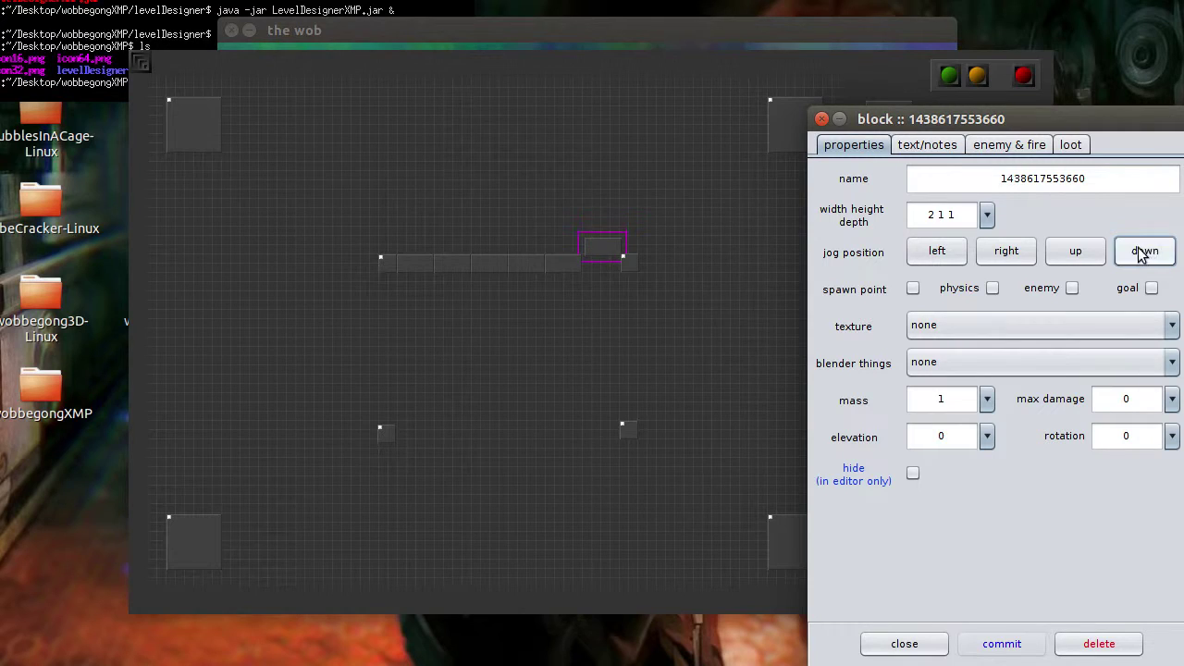
pyautogui.click(1141, 257)
pyautogui.click(1141, 257)
pyautogui.click(1140, 257)
pyautogui.click(1139, 257)
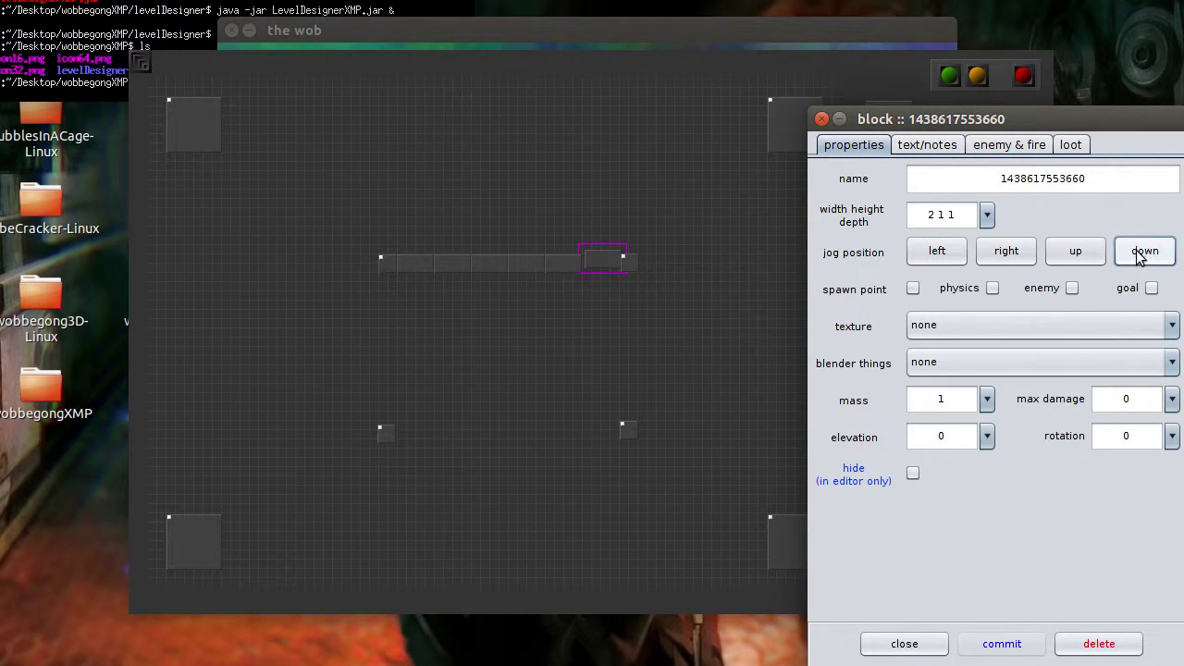
pyautogui.click(1140, 257)
pyautogui.click(1140, 258)
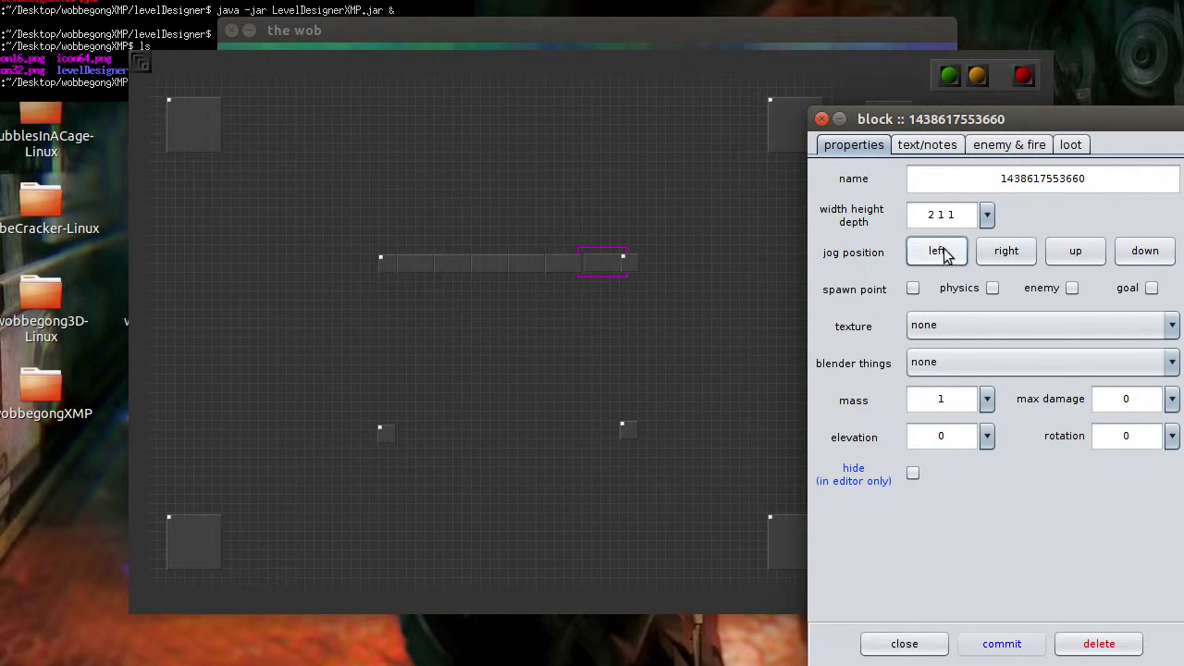
pyautogui.click(944, 254)
pyautogui.click(1153, 257)
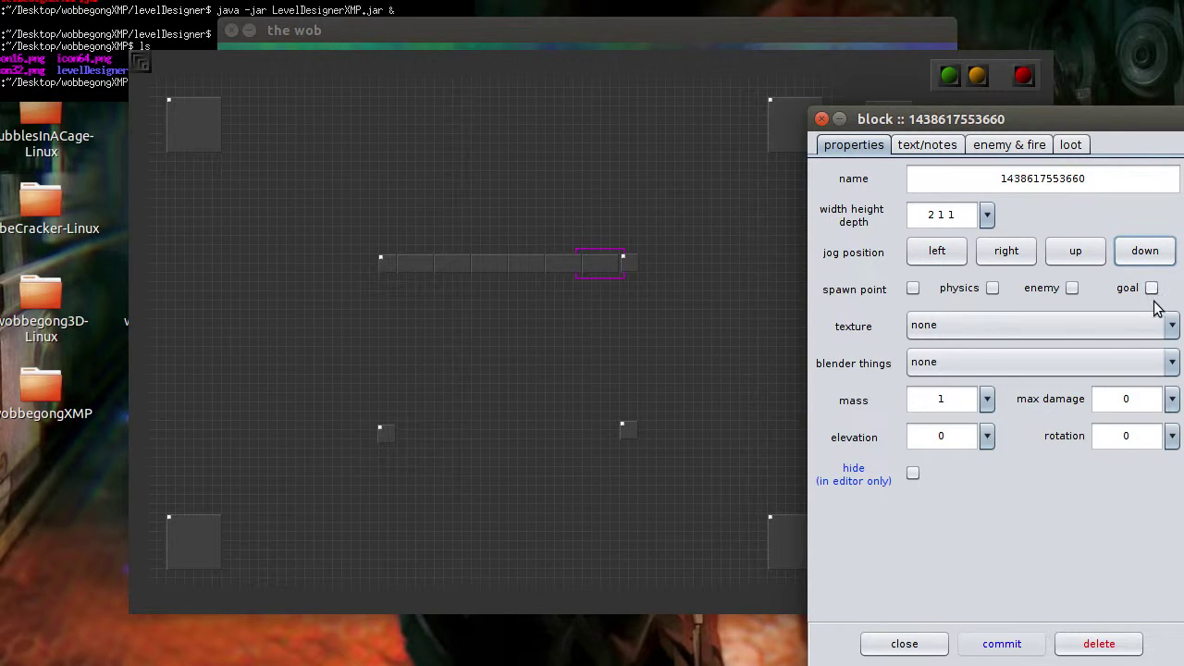
# Jog the upper-right inner 1 2 1 block two steps left against the row, testing its vertical alignment, and close its properties.
pyautogui.click(631, 260)
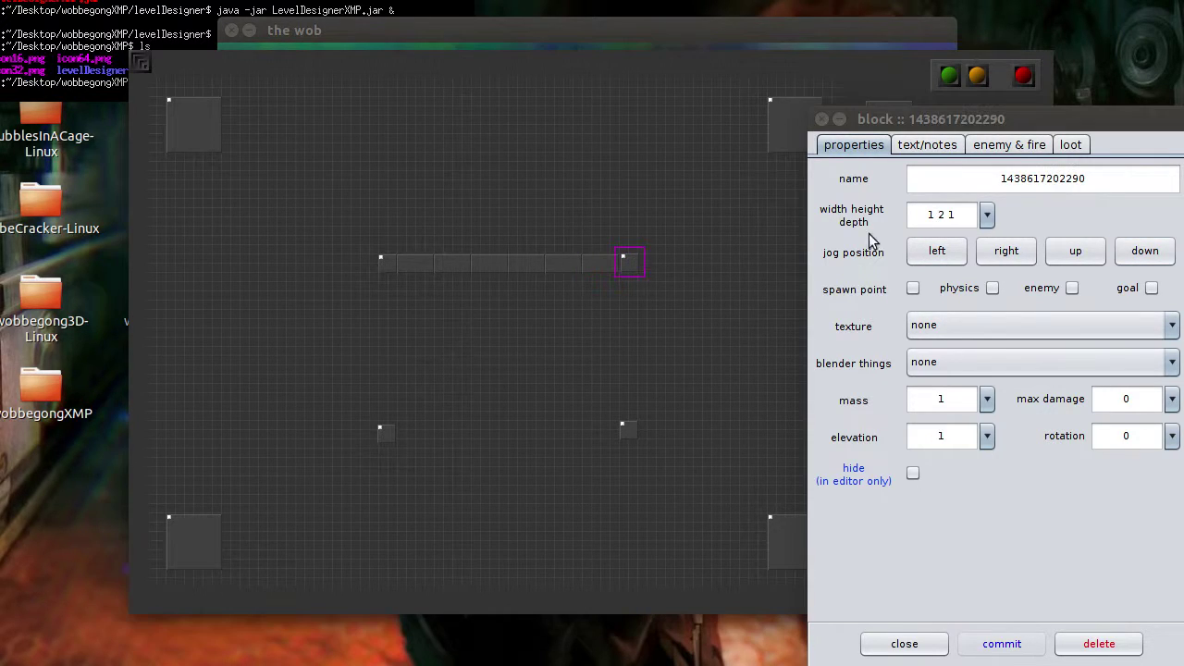
pyautogui.click(933, 255)
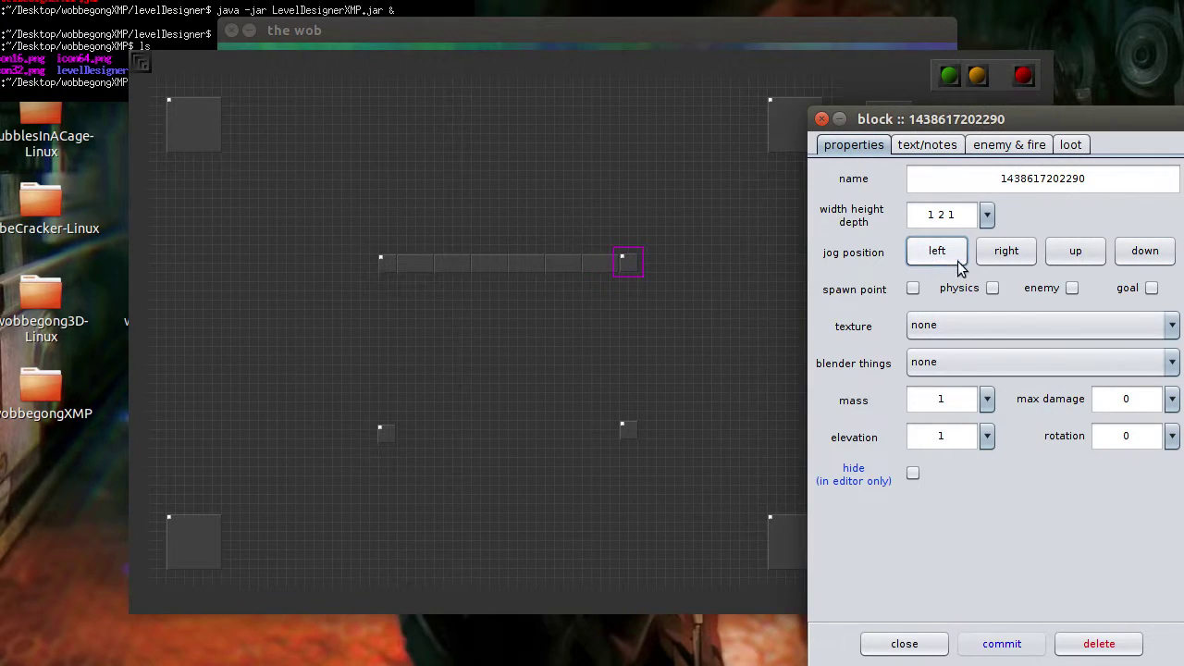
pyautogui.click(1143, 259)
pyautogui.click(932, 255)
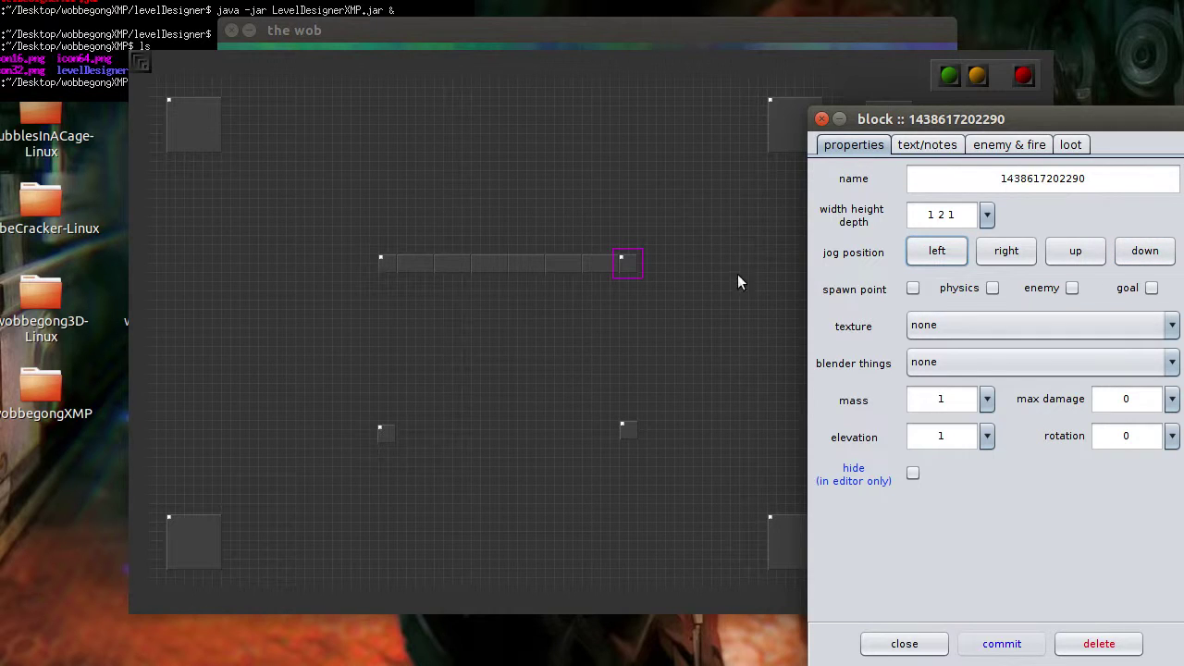
pyautogui.click(1073, 254)
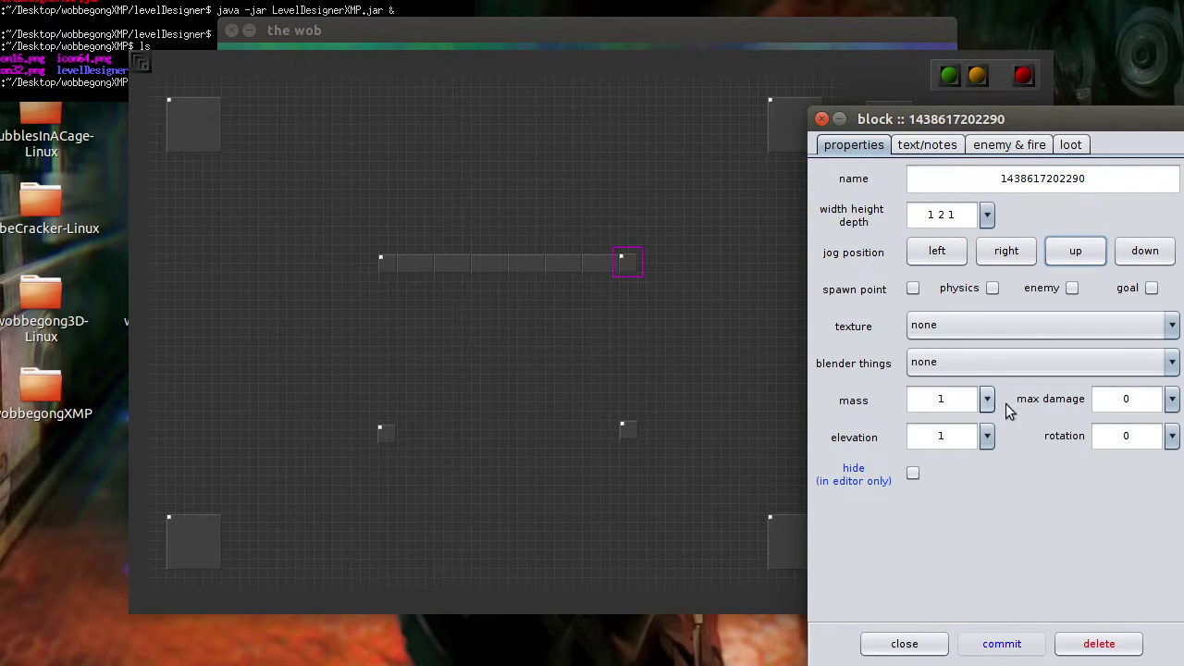
pyautogui.click(897, 644)
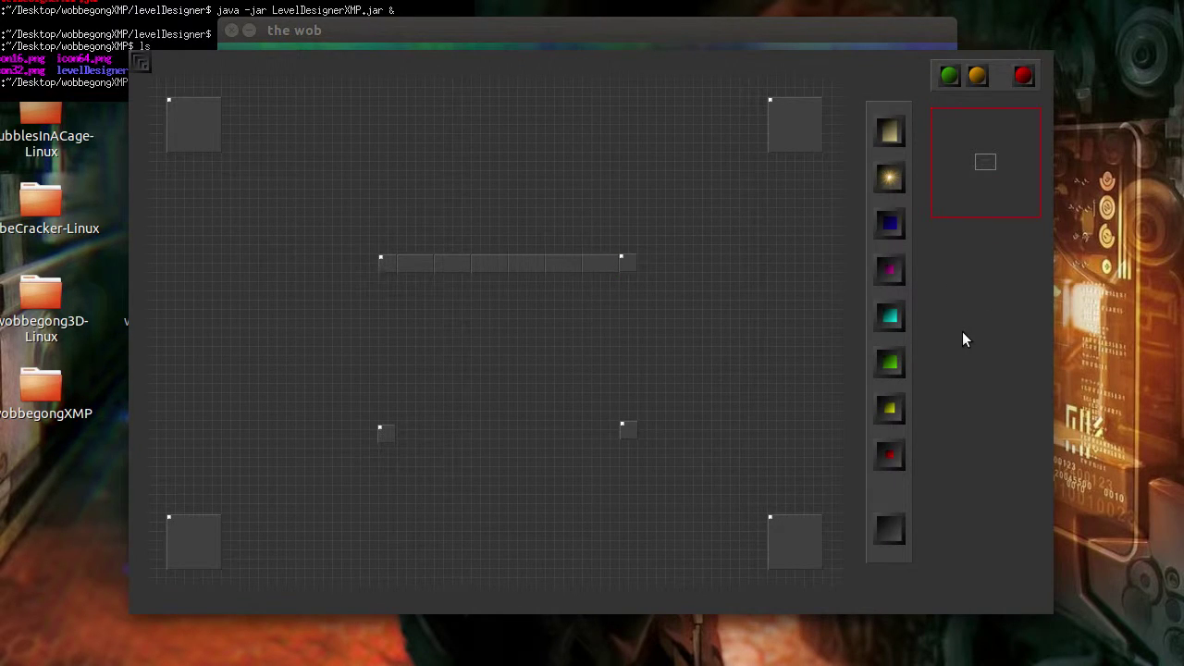
# Switch to the wob game window, reload the level and turn right to inspect the new wall.
pyautogui.click(676, 40)
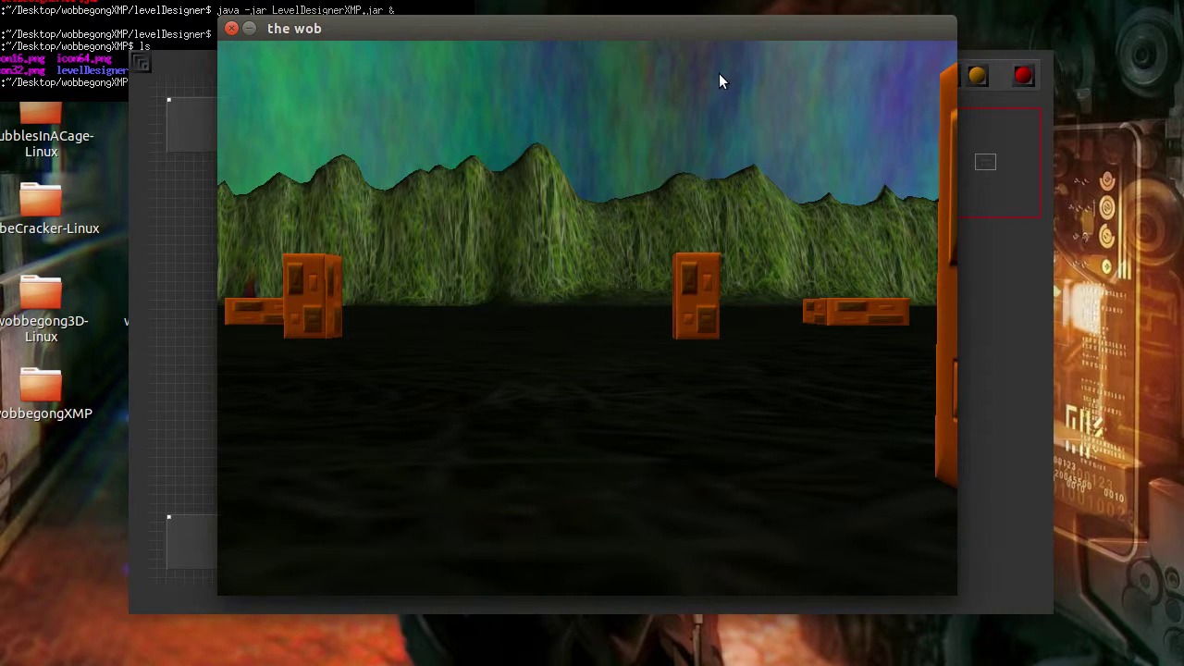
pyautogui.press('l')
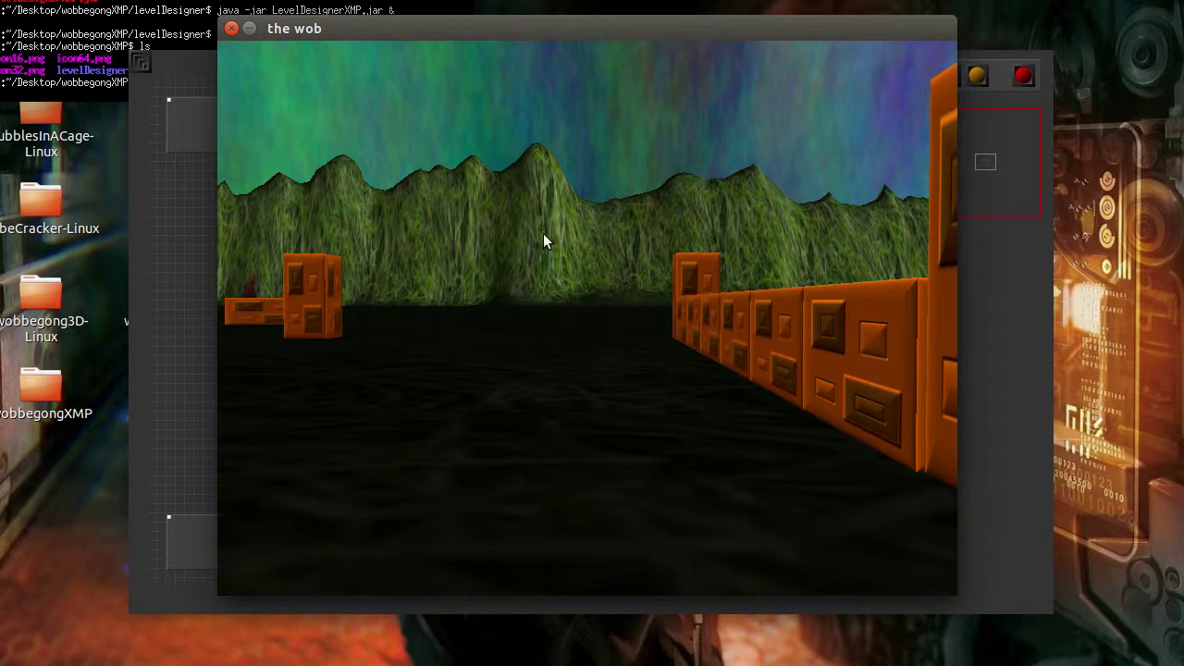
pyautogui.press('Right')
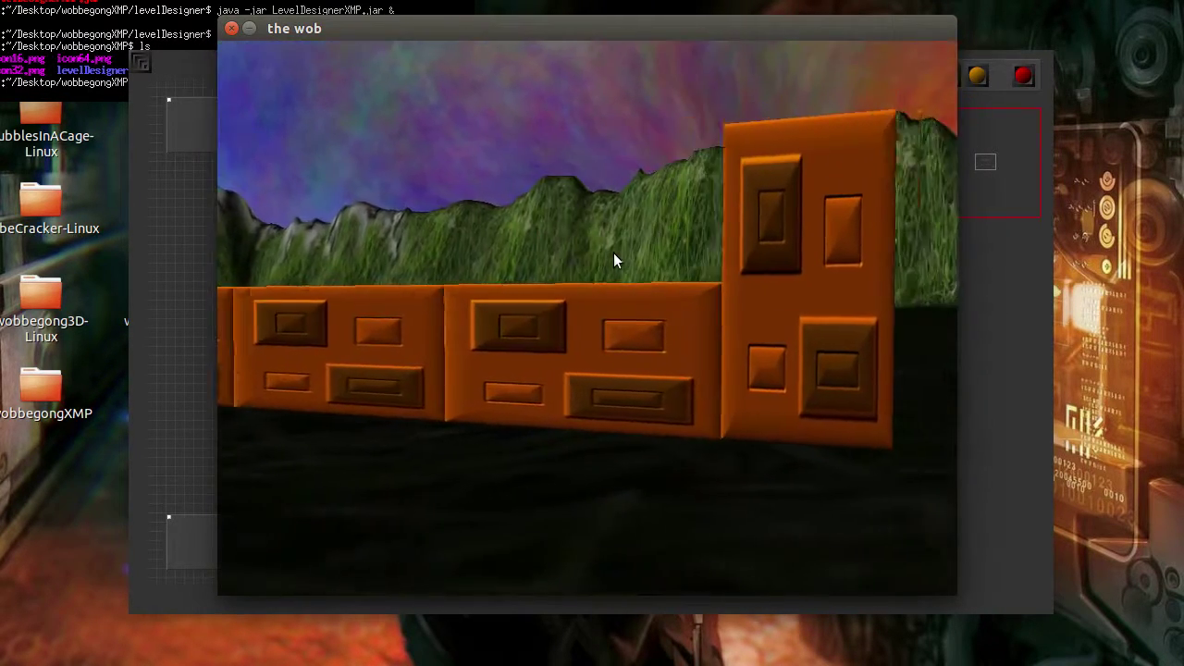
# Move and turn around in the game to examine the elevation-0 wall and its tall end blocks from different sides.
pyautogui.press('Left')
pyautogui.press('Up')
pyautogui.press('Right')
pyautogui.press('Left')
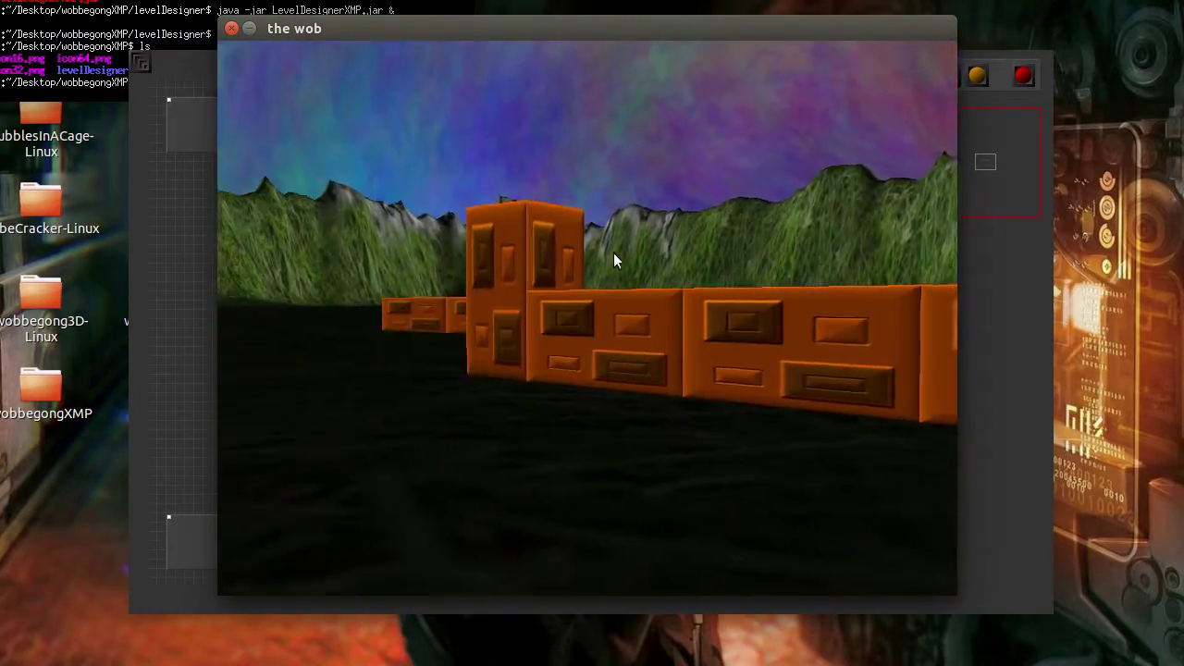
pyautogui.press('Down')
pyautogui.press('Left')
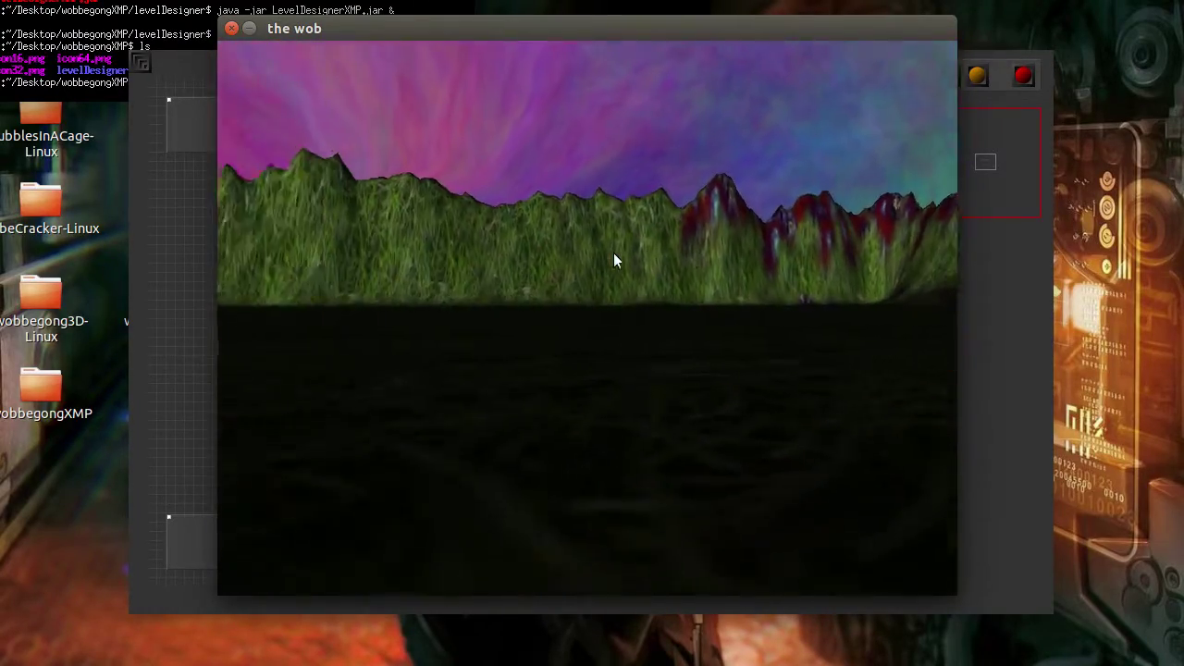
pyautogui.press('Left')
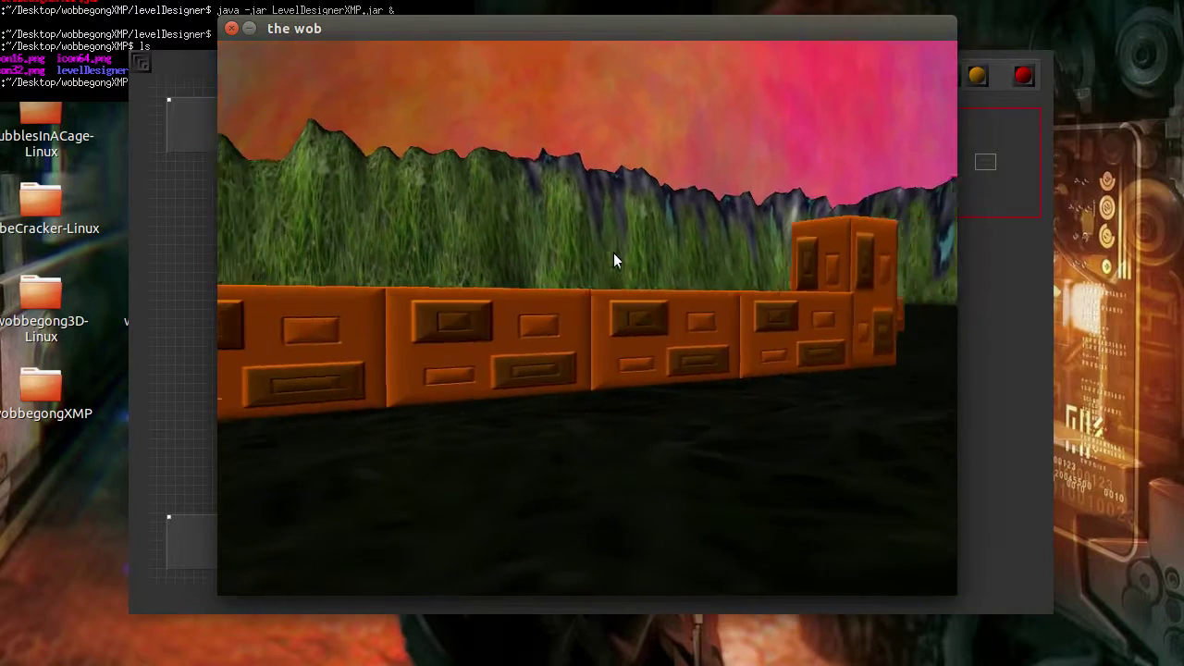
pyautogui.press('Left')
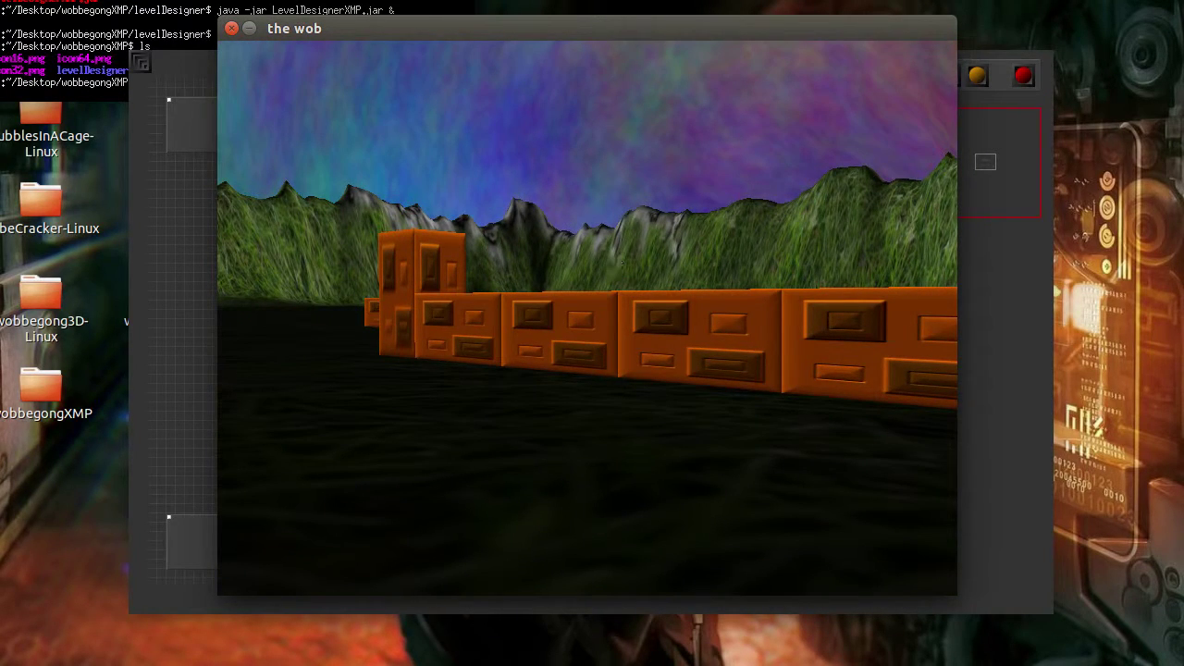
pyautogui.click(818, 0)
pyautogui.click(895, 4)
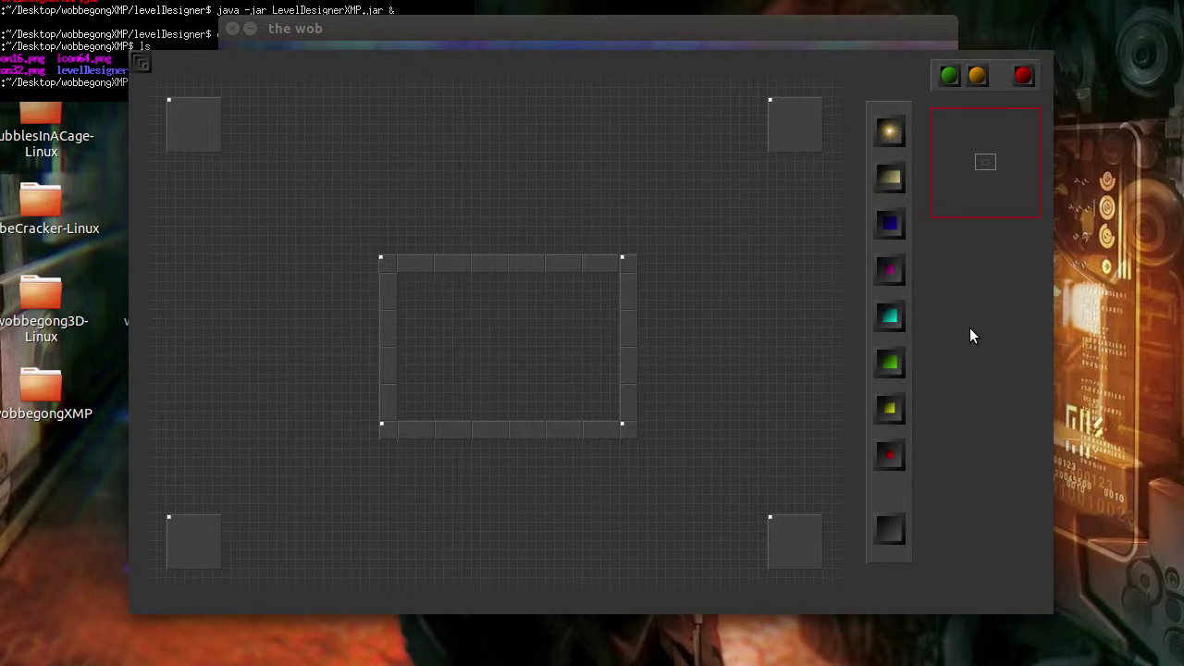
# Switch to the wob game window, reload the level and turn to inspect the enclosure's walls from inside.
pyautogui.click(721, 25)
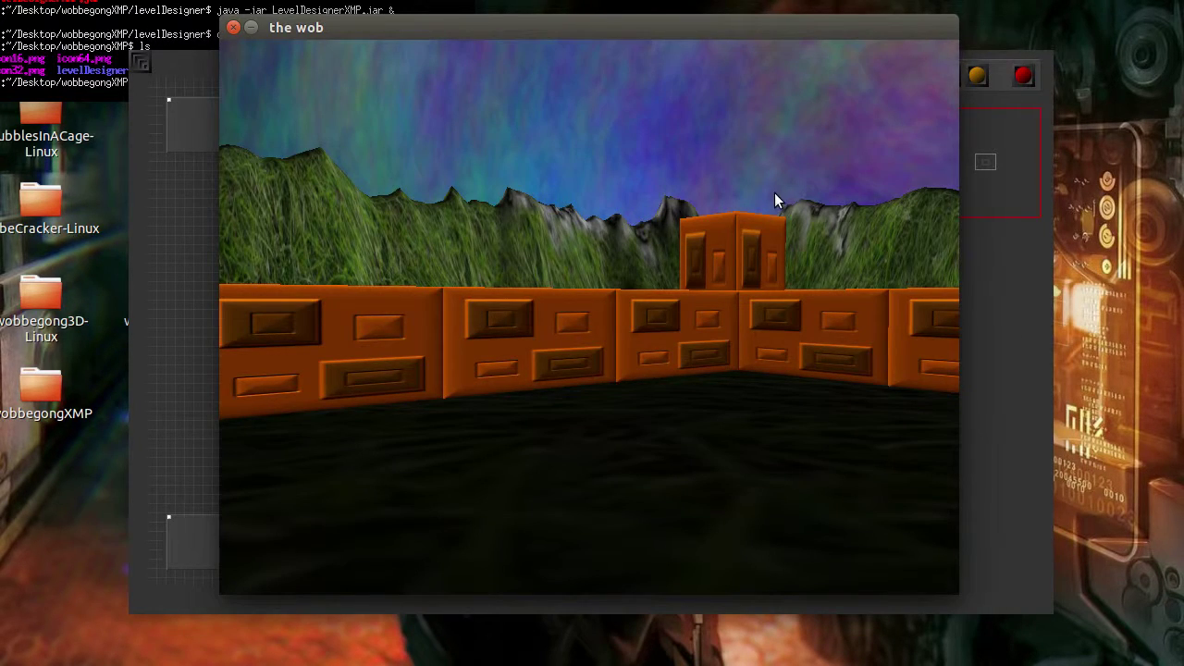
pyautogui.press('l')
pyautogui.press('Left')
pyautogui.press('Left')
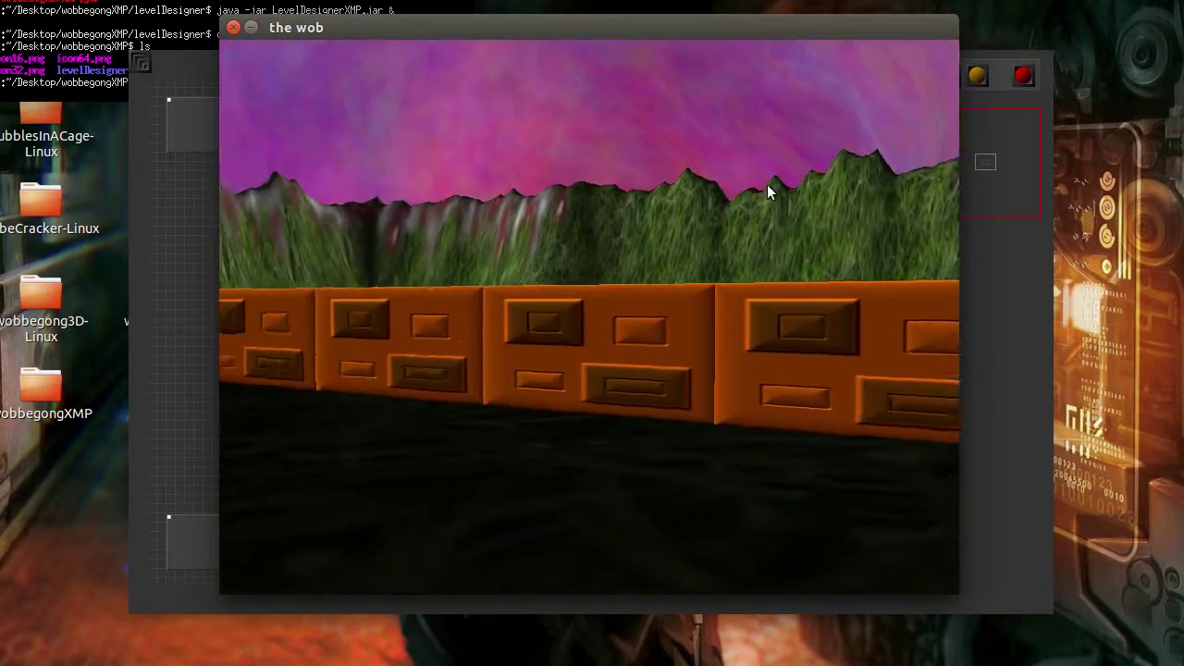
# Walk out of the enclosure in the game and examine the outer wall faces and the joints at the tall corner blocks.
pyautogui.press('Up')
pyautogui.press('Left')
pyautogui.press('Up')
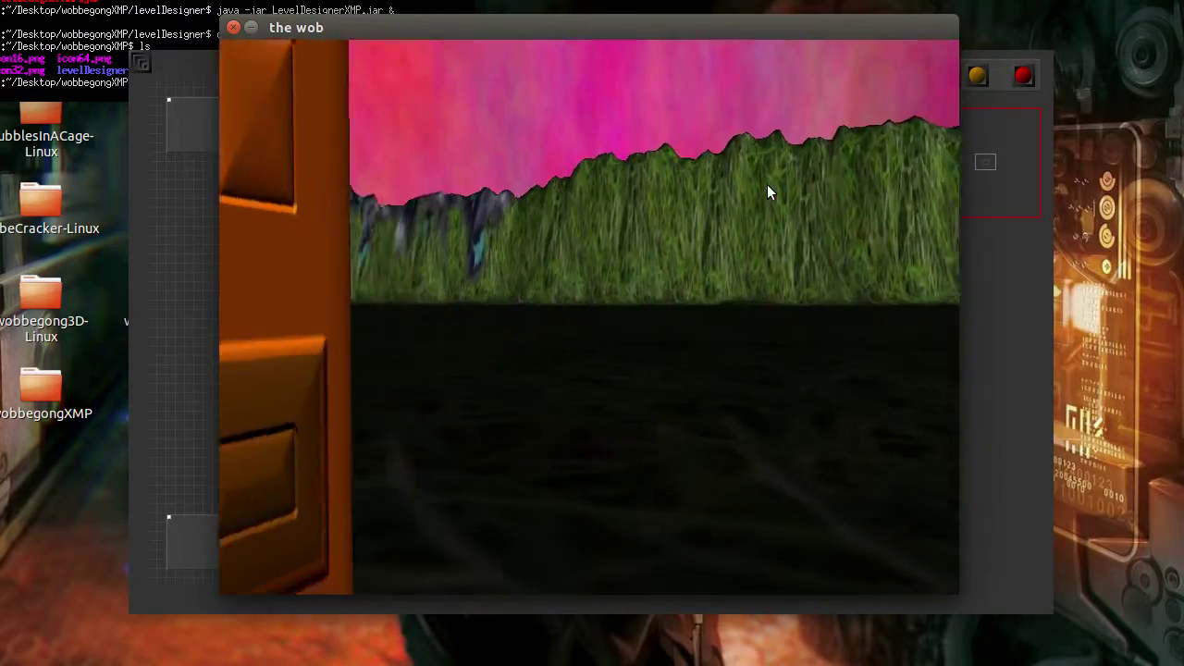
pyautogui.press('Left')
pyautogui.press('Up')
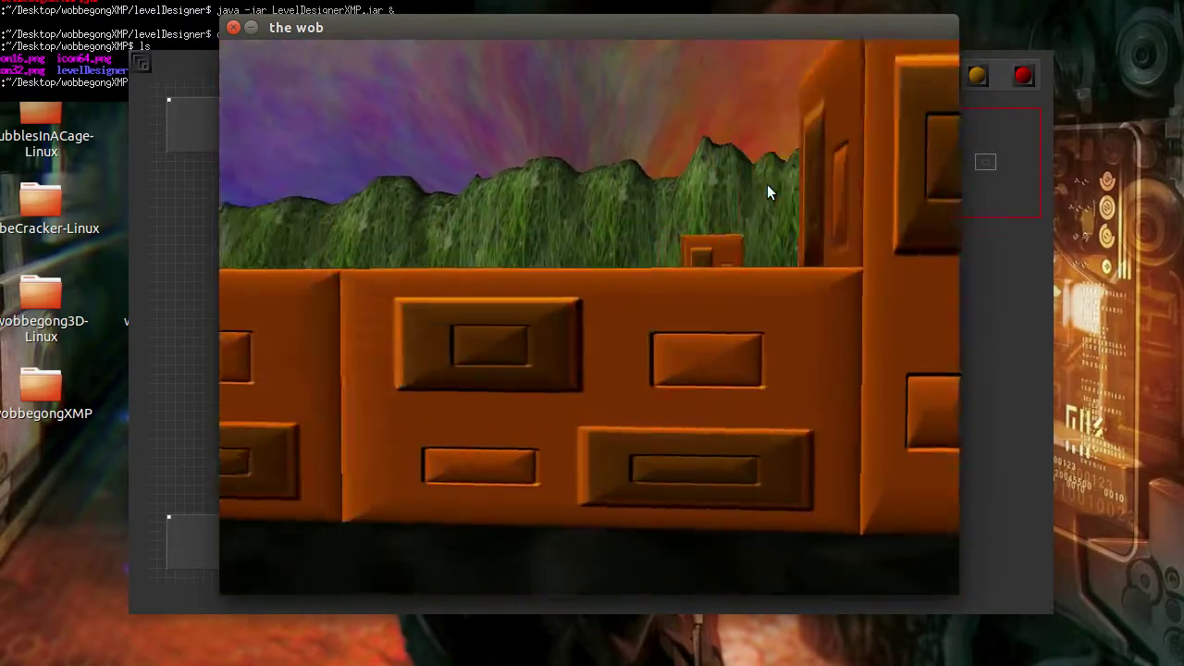
pyautogui.press('Left')
pyautogui.press('Up')
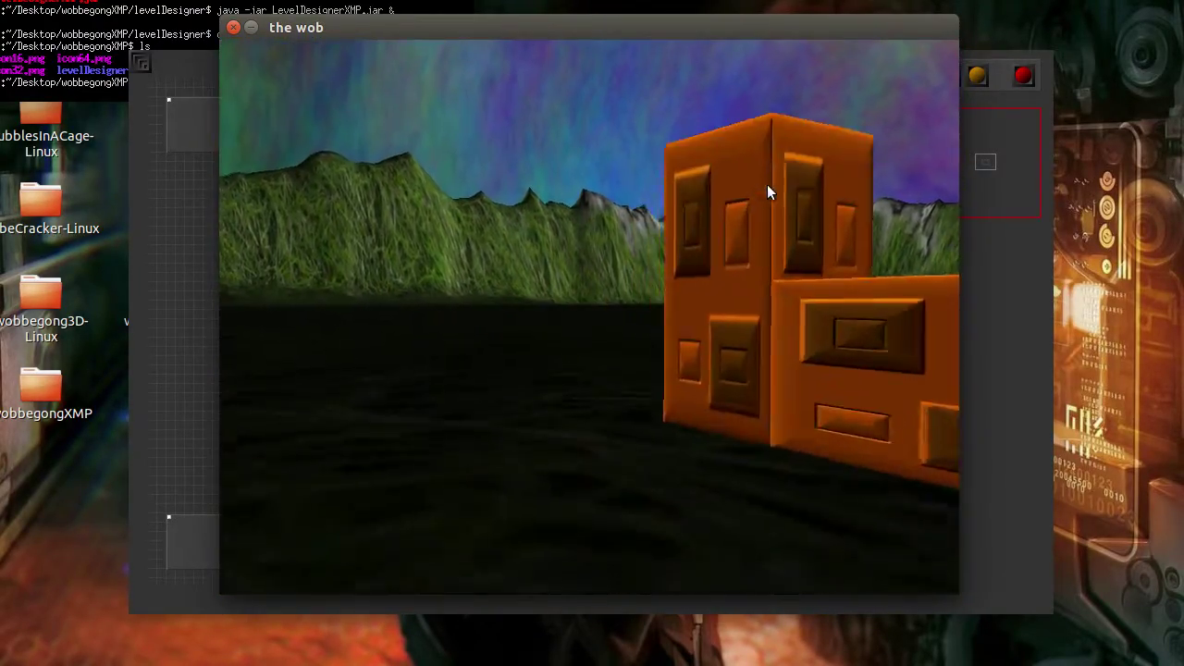
pyautogui.press('Up')
pyautogui.press('Right')
pyautogui.press('Left')
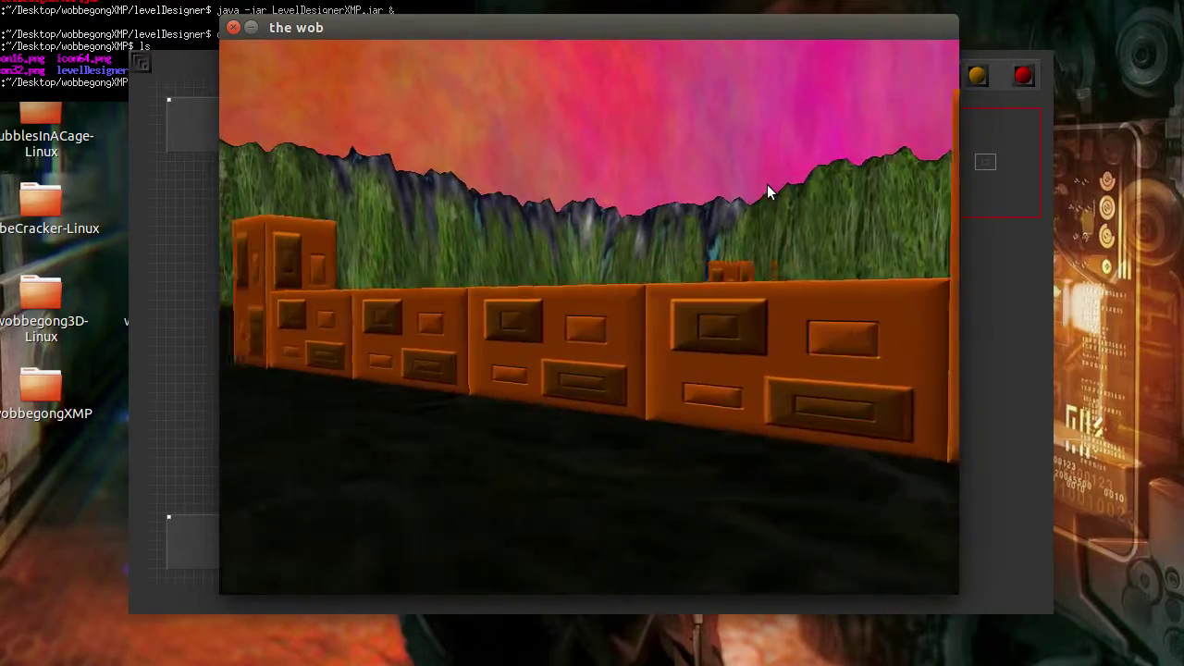
# Move past a tall corner block and through the enclosure, checking the adjoining walls from outside and inside.
pyautogui.press('Right')
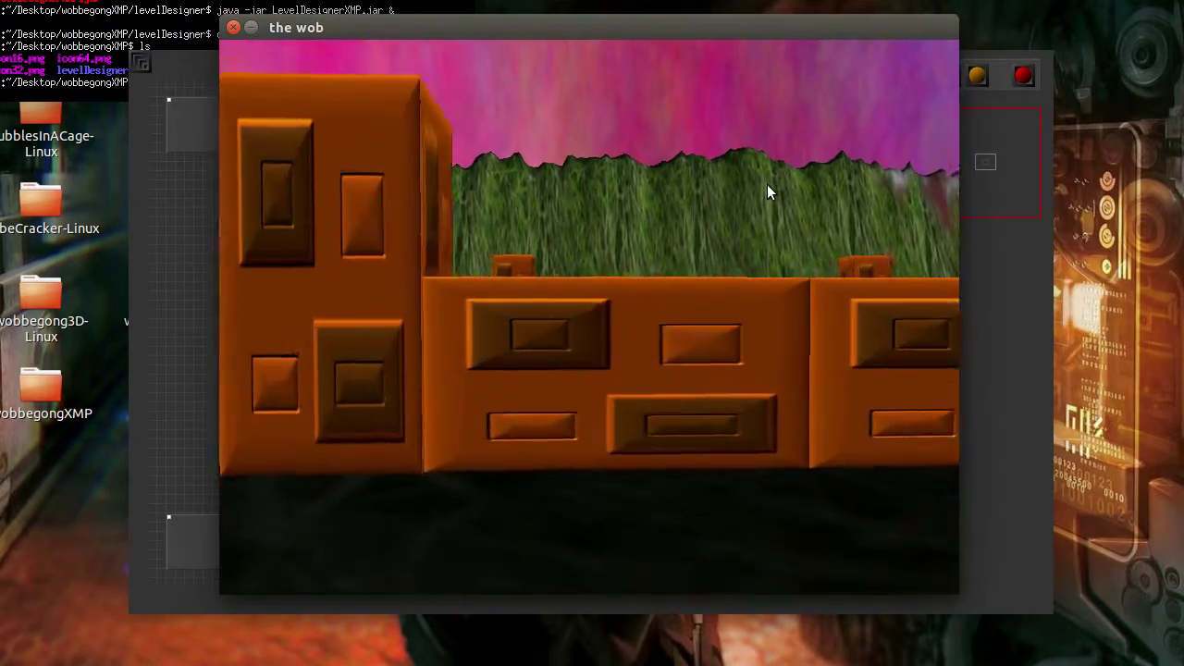
pyautogui.press('Right')
pyautogui.press('Left')
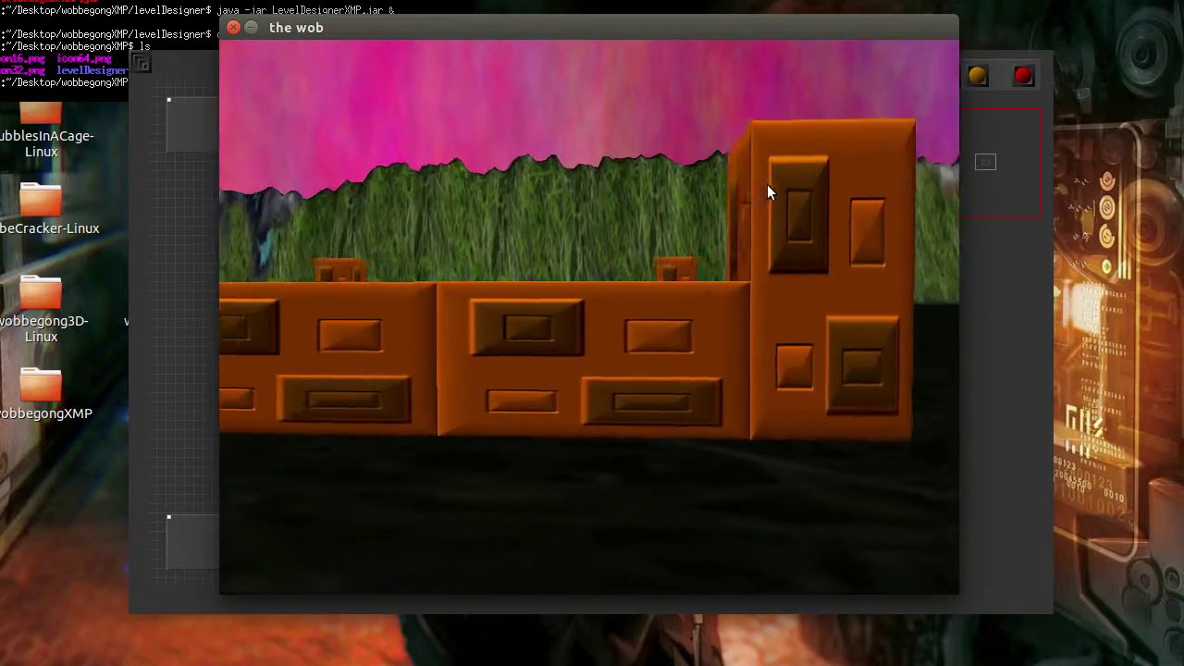
pyautogui.press('Up')
pyautogui.press('Right')
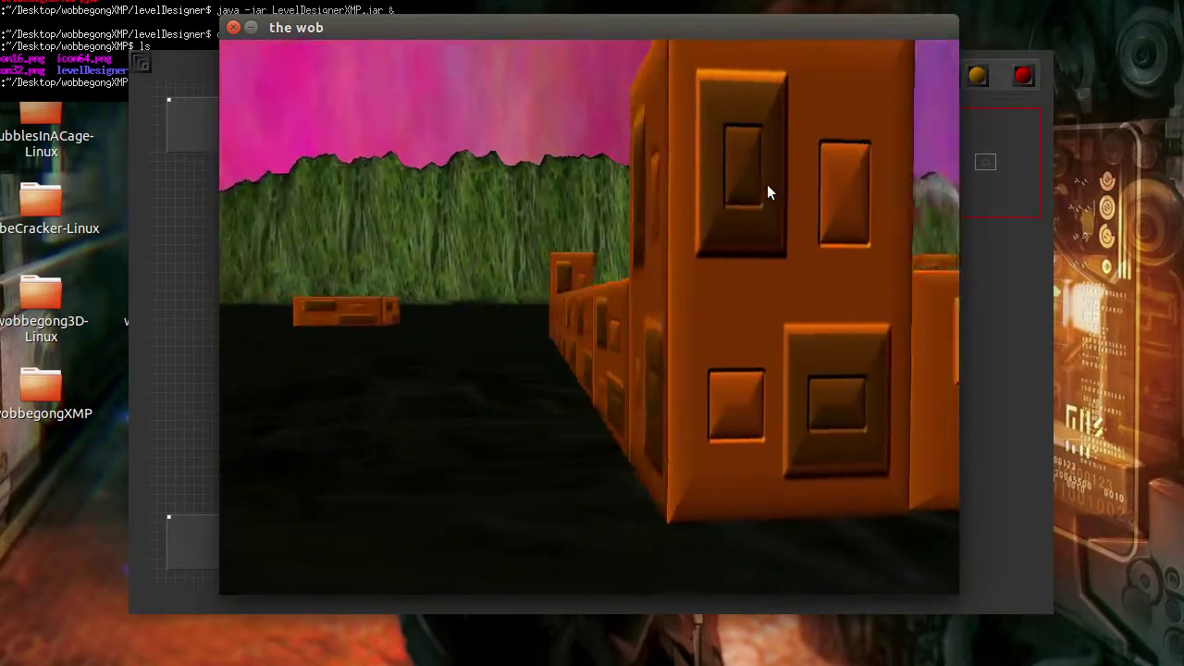
pyautogui.press('Up')
pyautogui.press('Right')
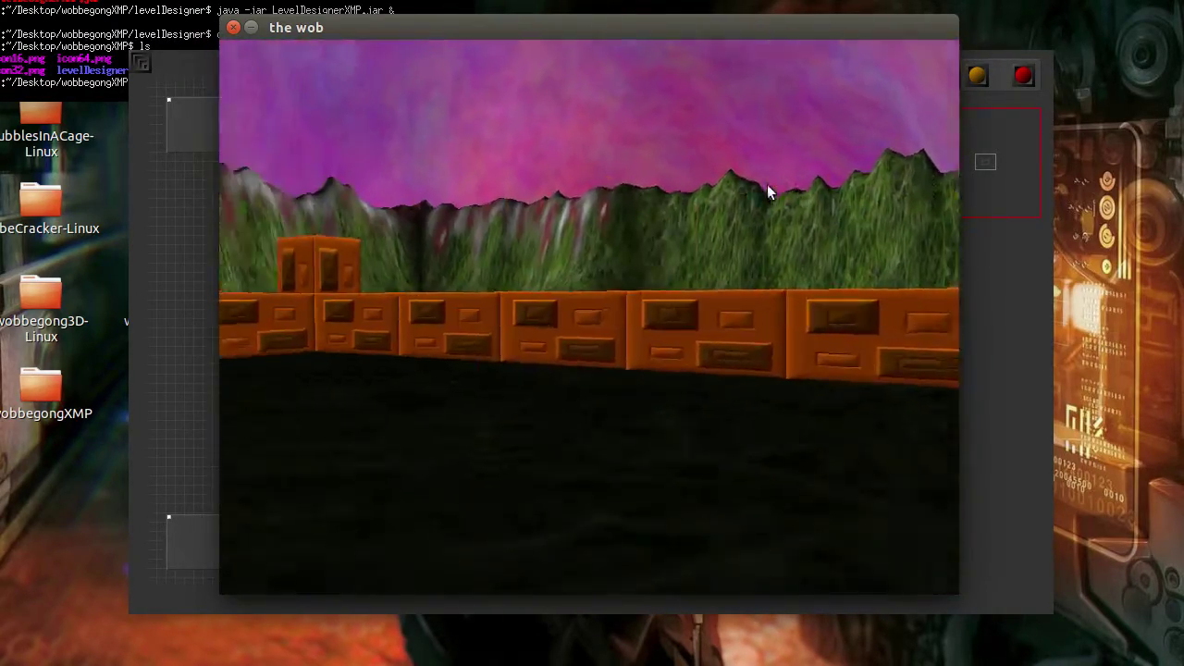
pyautogui.press('Left')
pyautogui.press('Left')
pyautogui.press('Up')
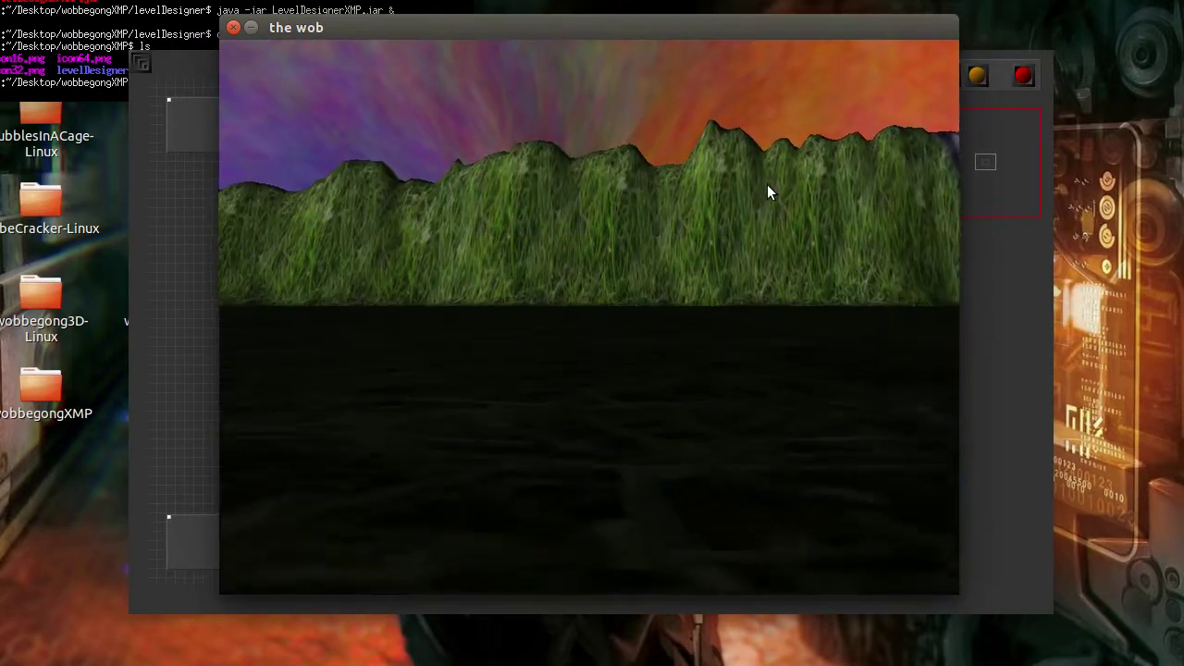
# Turn back toward the enclosure and retreat far enough to view it together with the surrounding outer blocks.
pyautogui.press('Right')
pyautogui.press('Right')
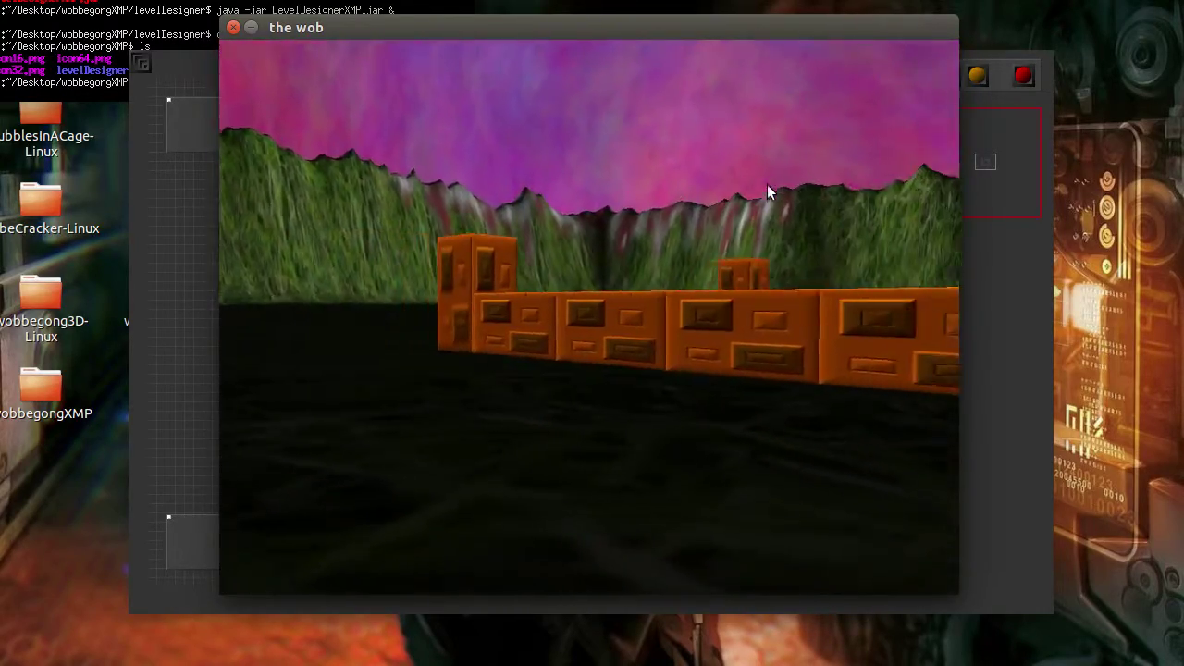
pyautogui.press('Down')
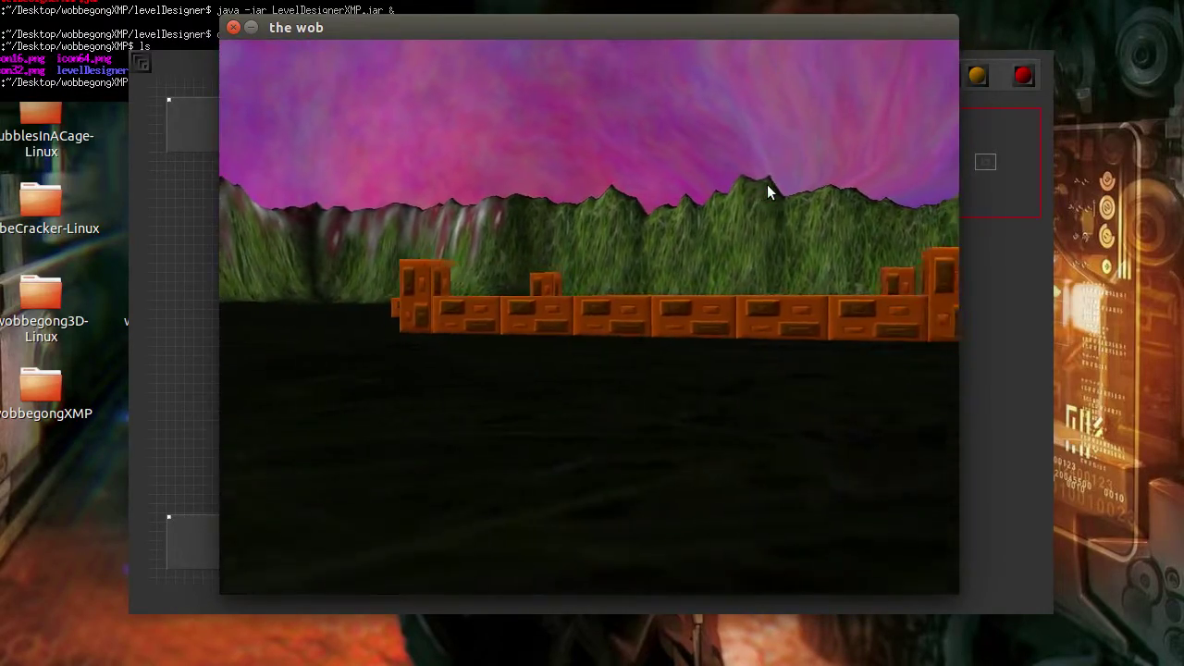
pyautogui.press('Down')
pyautogui.press('Right')
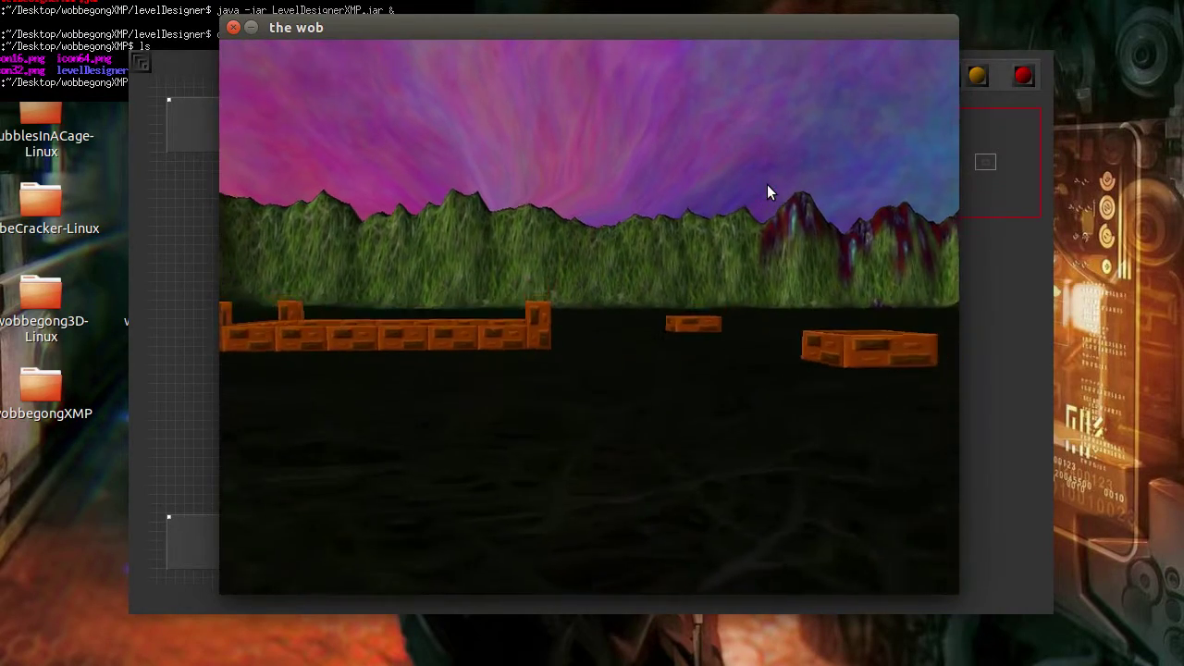
pyautogui.press('Left')
pyautogui.press('Up')
pyautogui.press('Right')
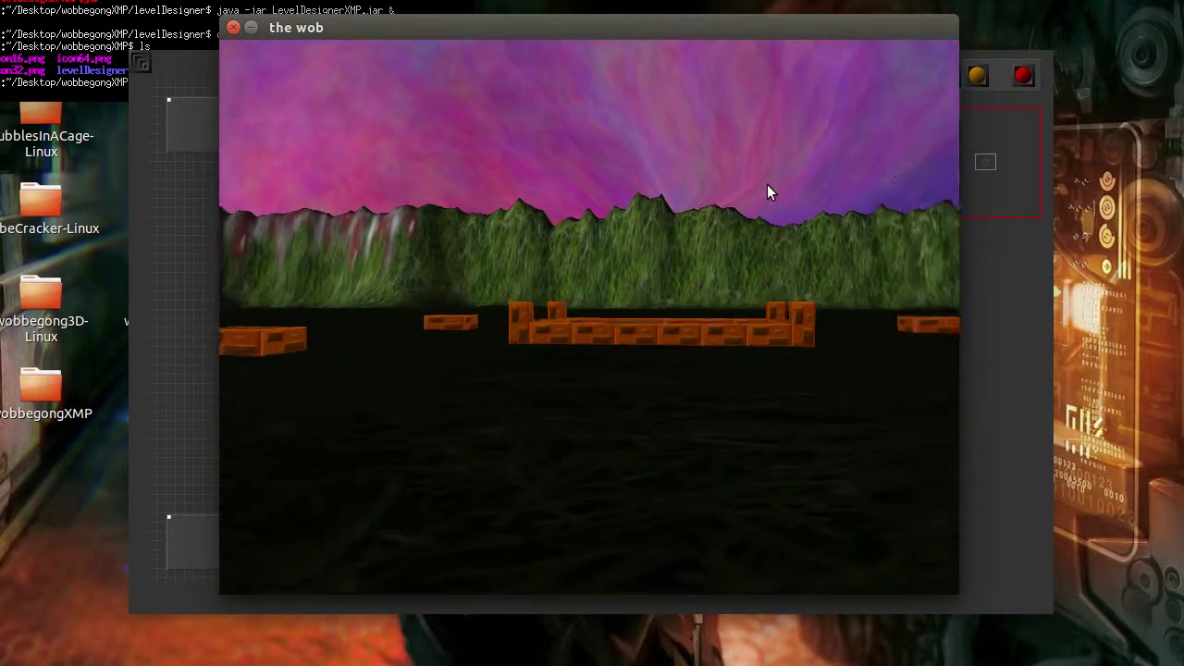
# Switch to the level designer and enable physics on the enclosure's upper-right 1 2 1 block and the 1 1 2 block directly below it.
pyautogui.click(1050, 333)
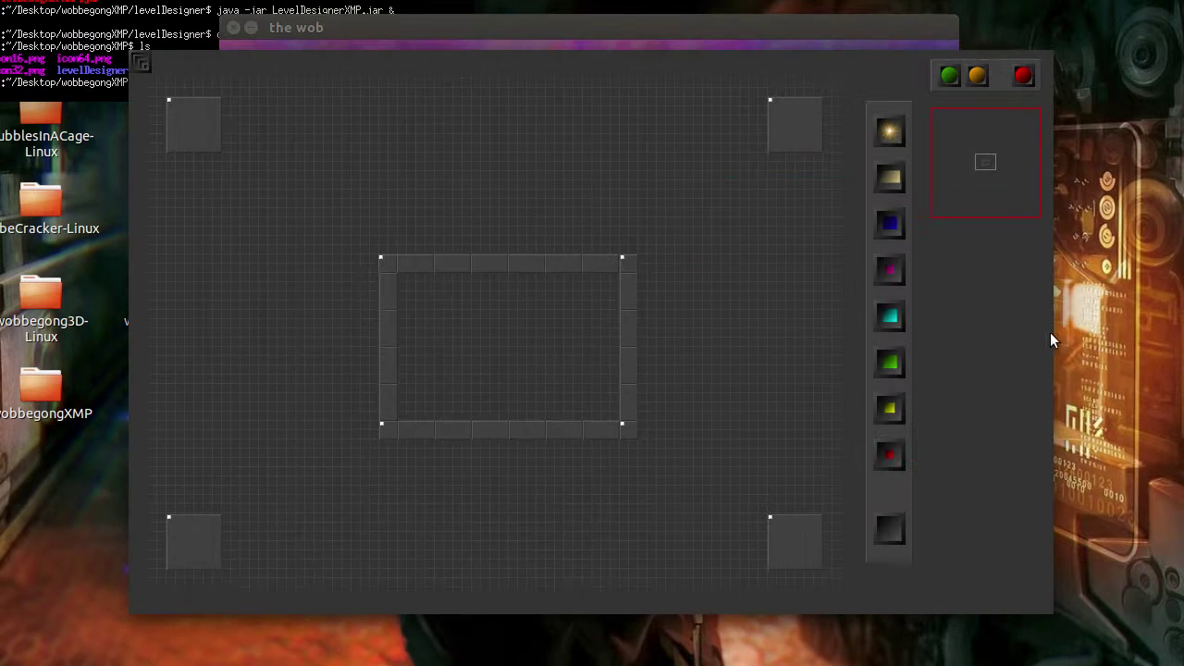
pyautogui.click(628, 263)
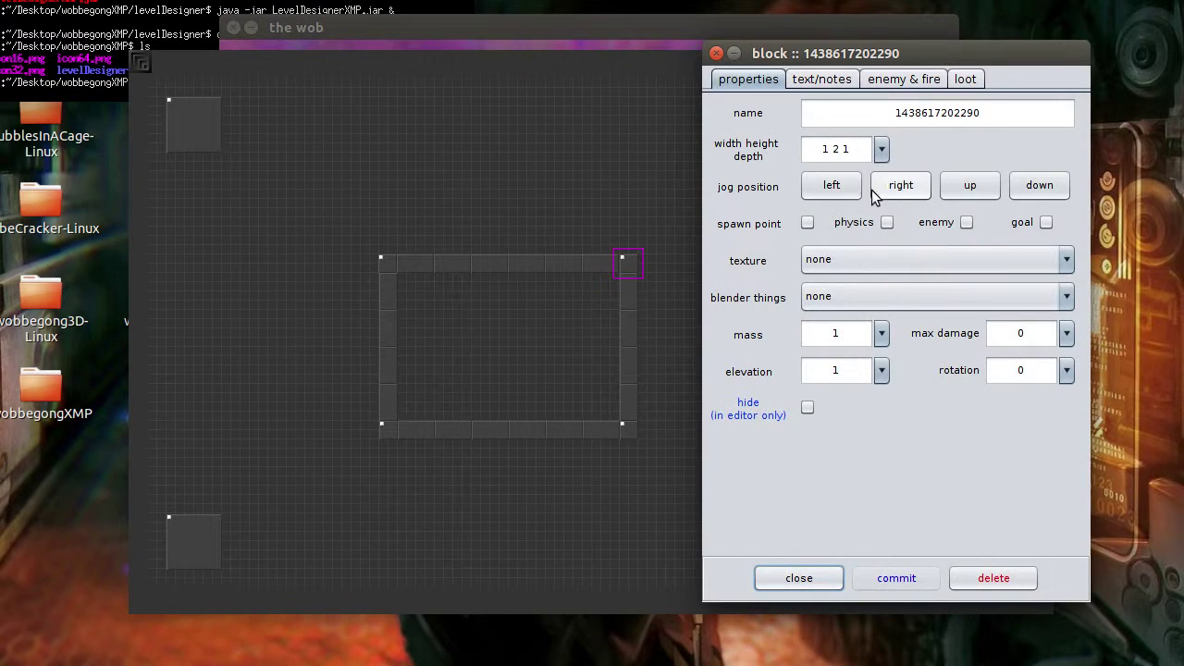
pyautogui.click(887, 223)
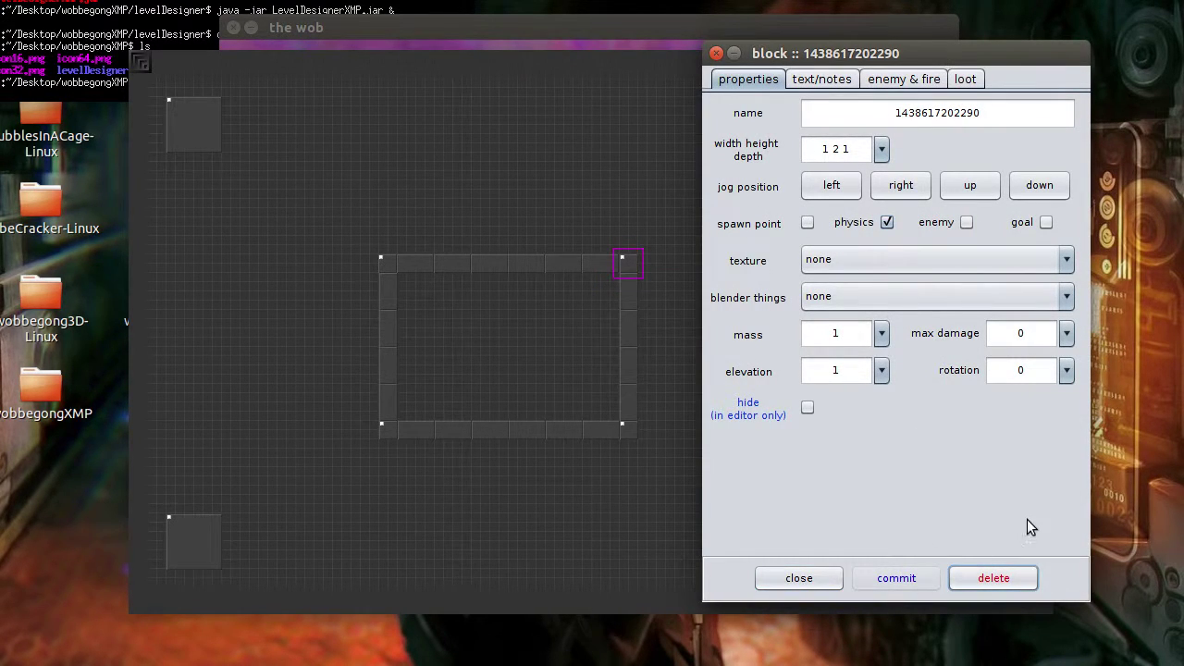
pyautogui.click(814, 578)
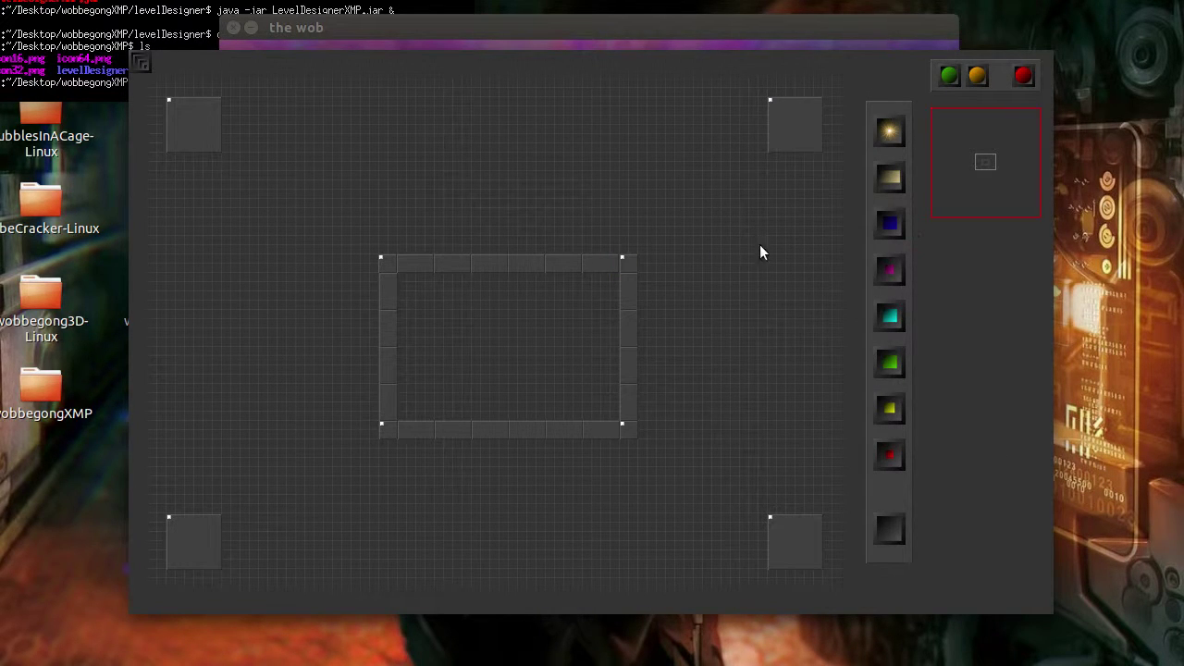
pyautogui.click(620, 297)
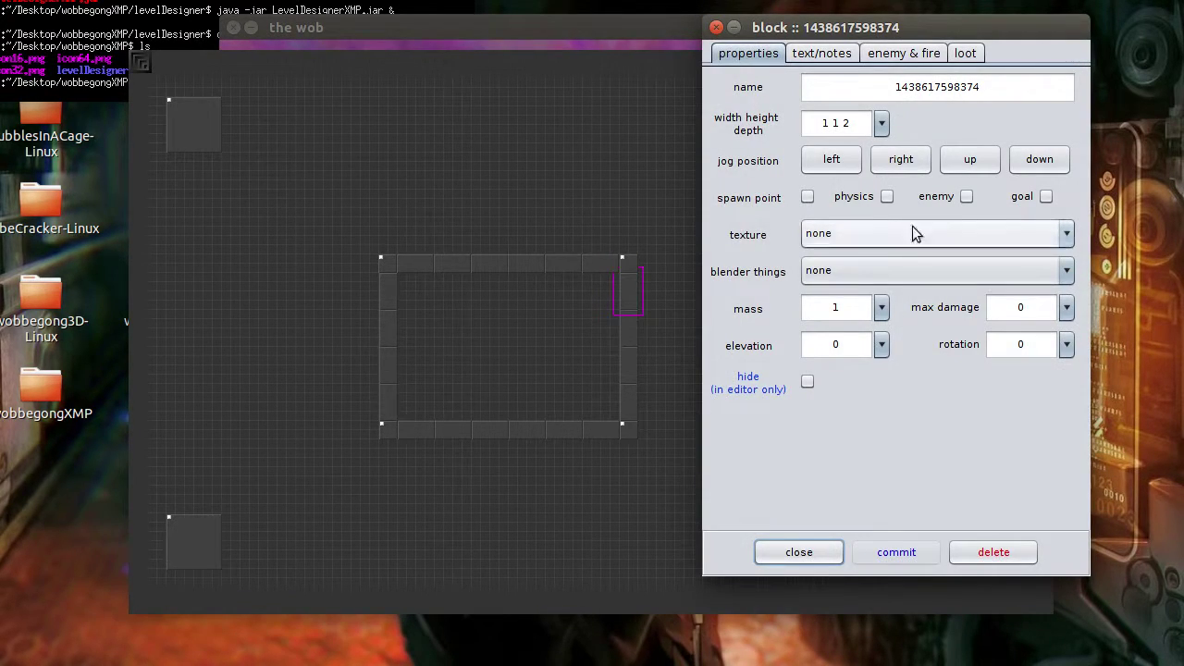
pyautogui.click(782, 555)
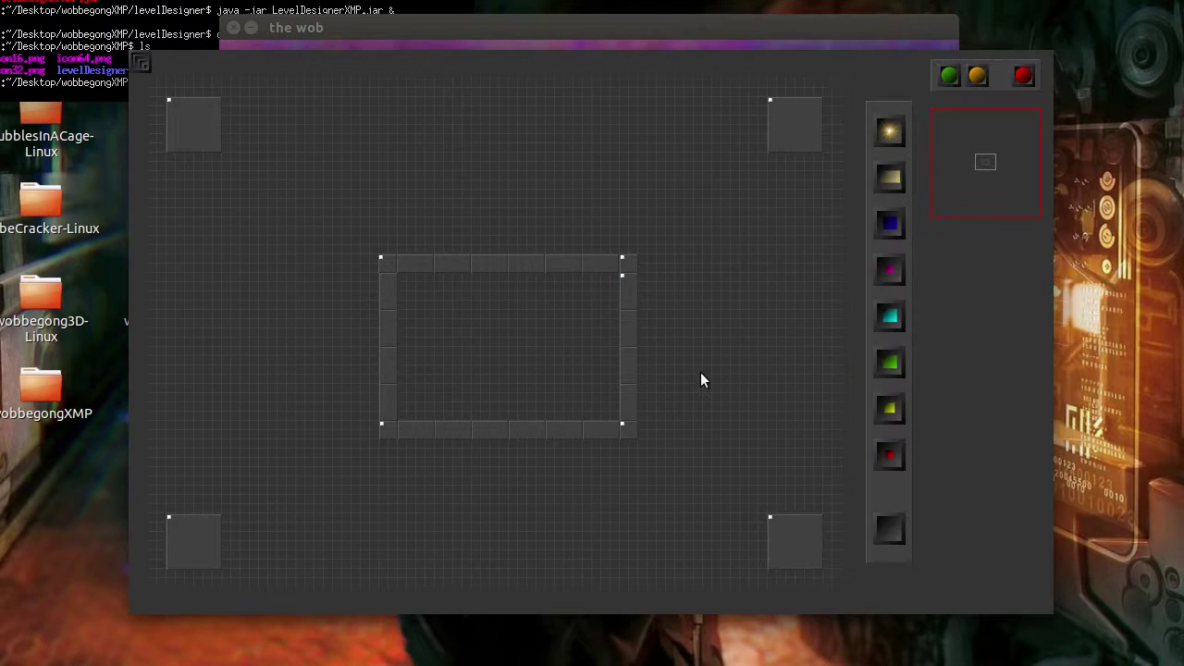
# Enable physics on the second and third 1 1 2 blocks down the enclosure's right wall and commit both.
pyautogui.click(628, 338)
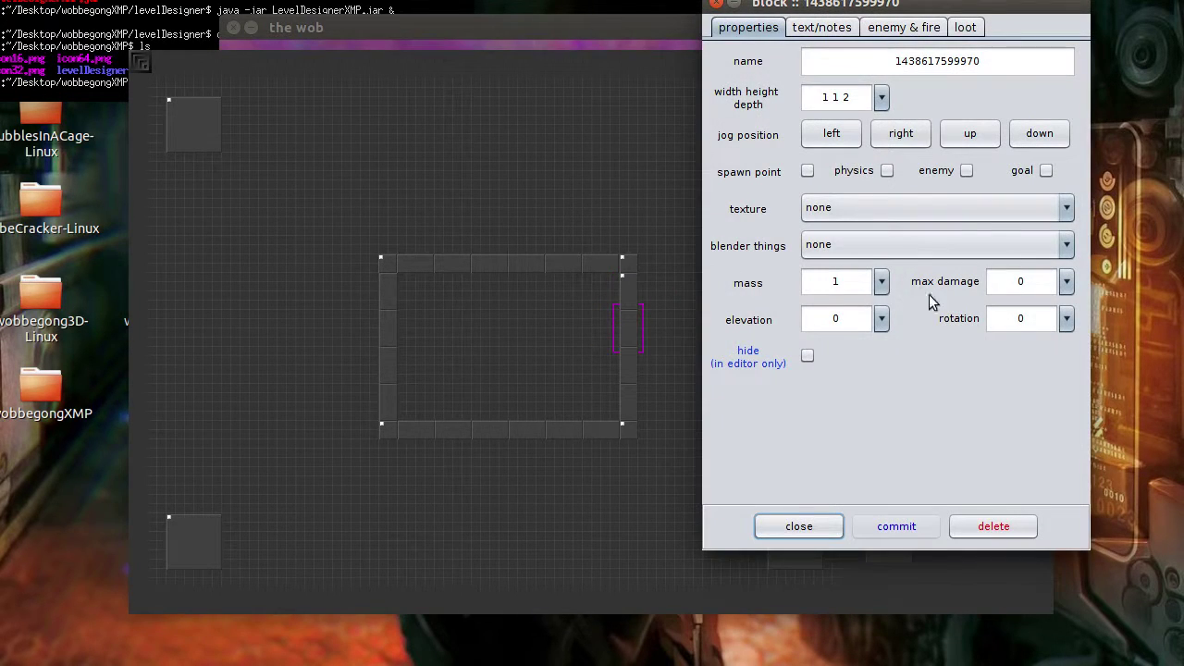
pyautogui.click(886, 171)
pyautogui.click(903, 522)
pyautogui.click(623, 370)
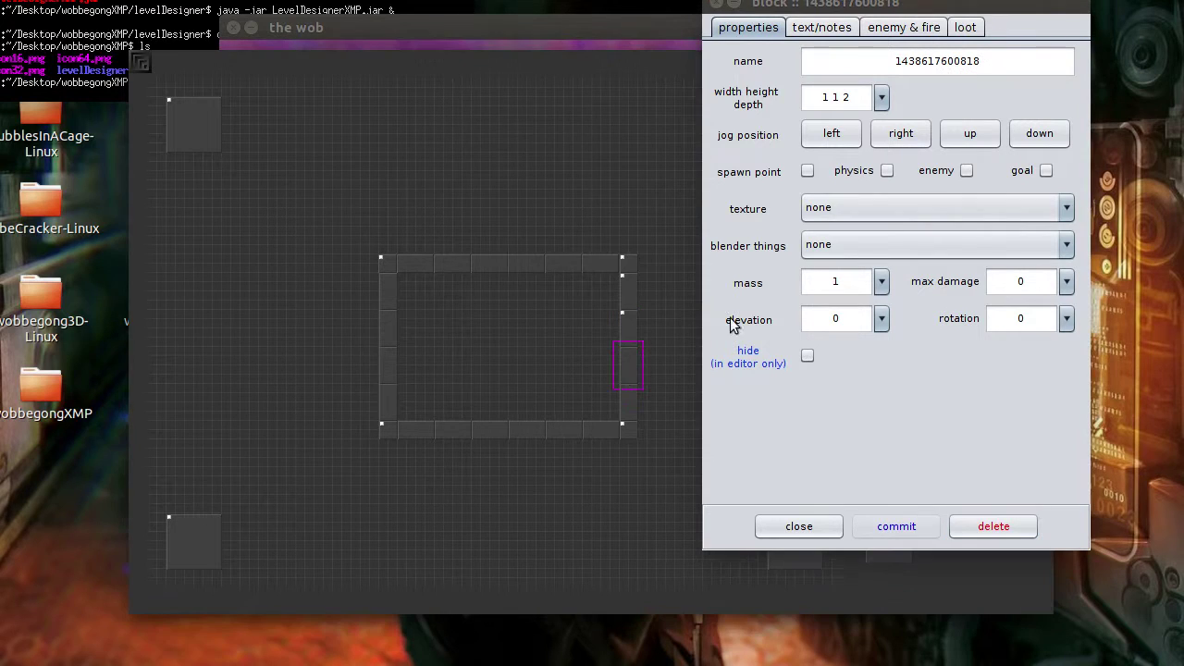
pyautogui.click(886, 171)
pyautogui.click(896, 526)
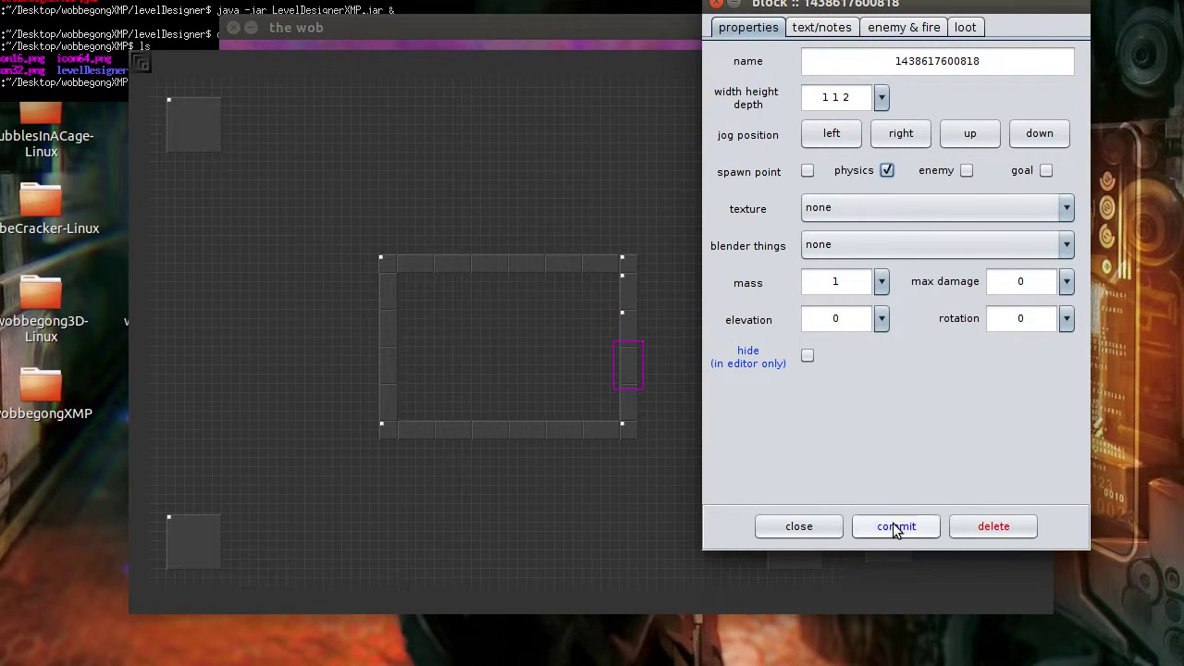
# Enable physics on the lowest 1 1 2 block of the right wall and the rightmost 2 1 1 block of the lower wall.
pyautogui.click(627, 398)
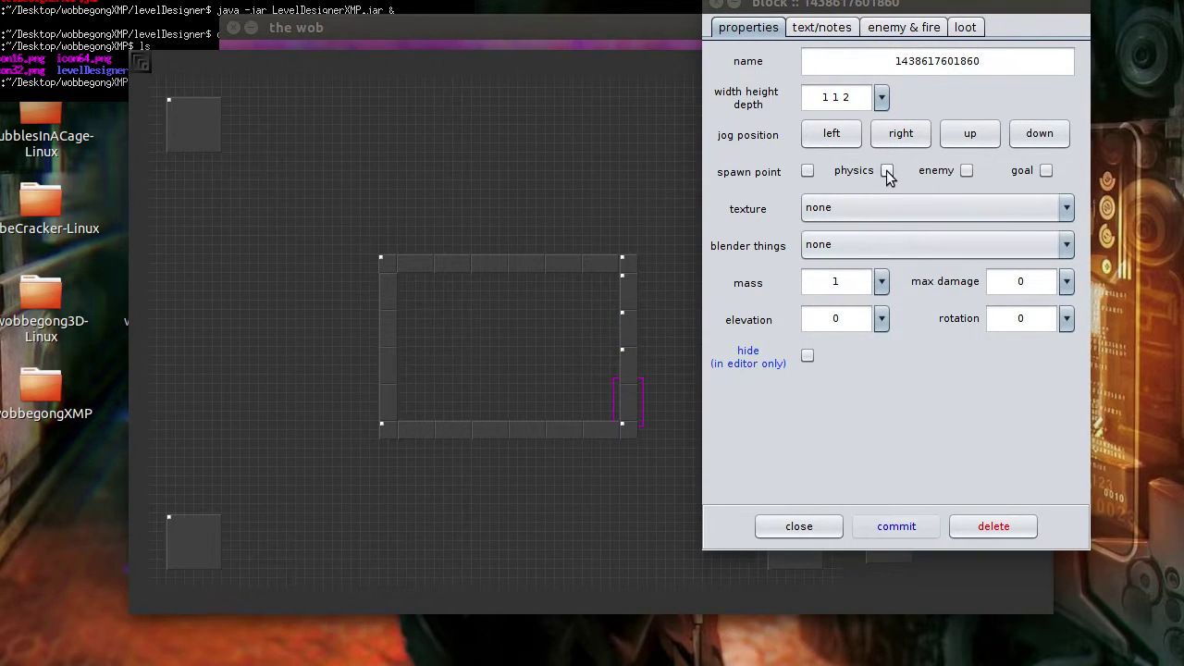
pyautogui.click(886, 171)
pyautogui.click(579, 438)
pyautogui.click(887, 172)
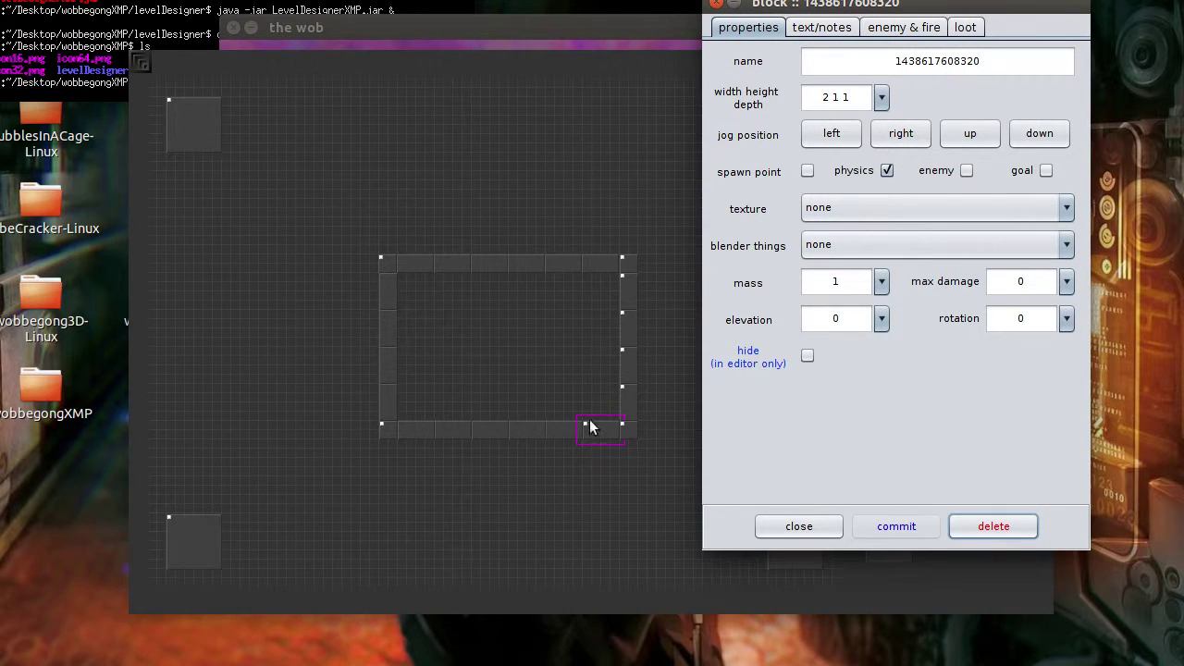
pyautogui.click(890, 0)
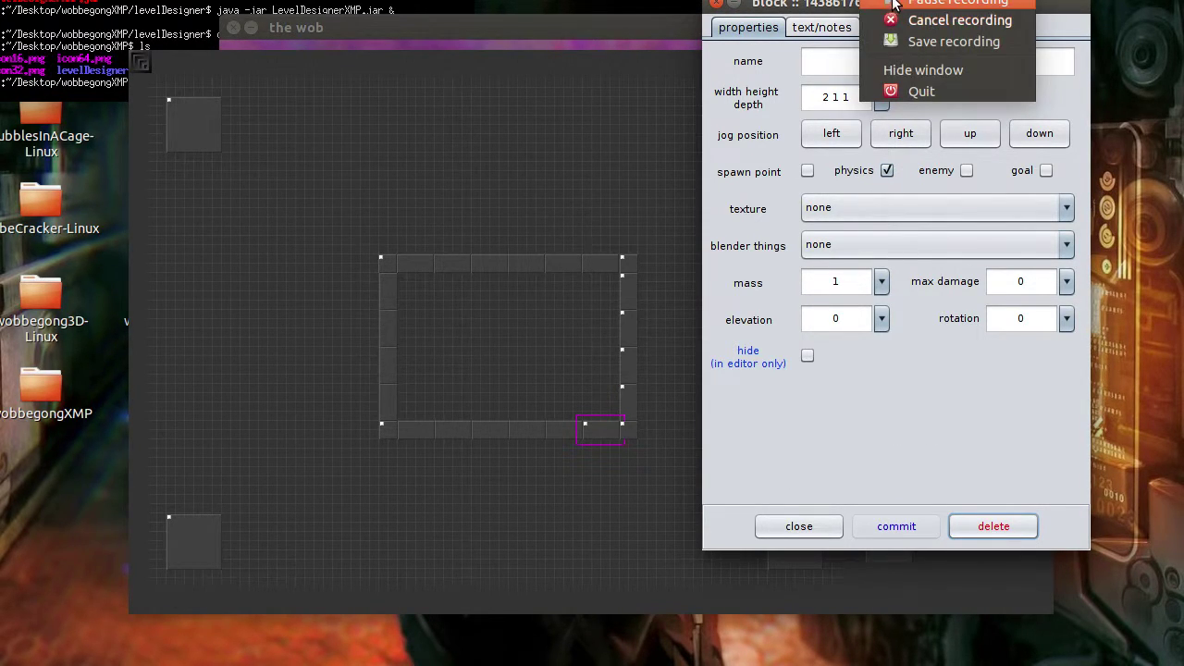
pyautogui.click(894, 2)
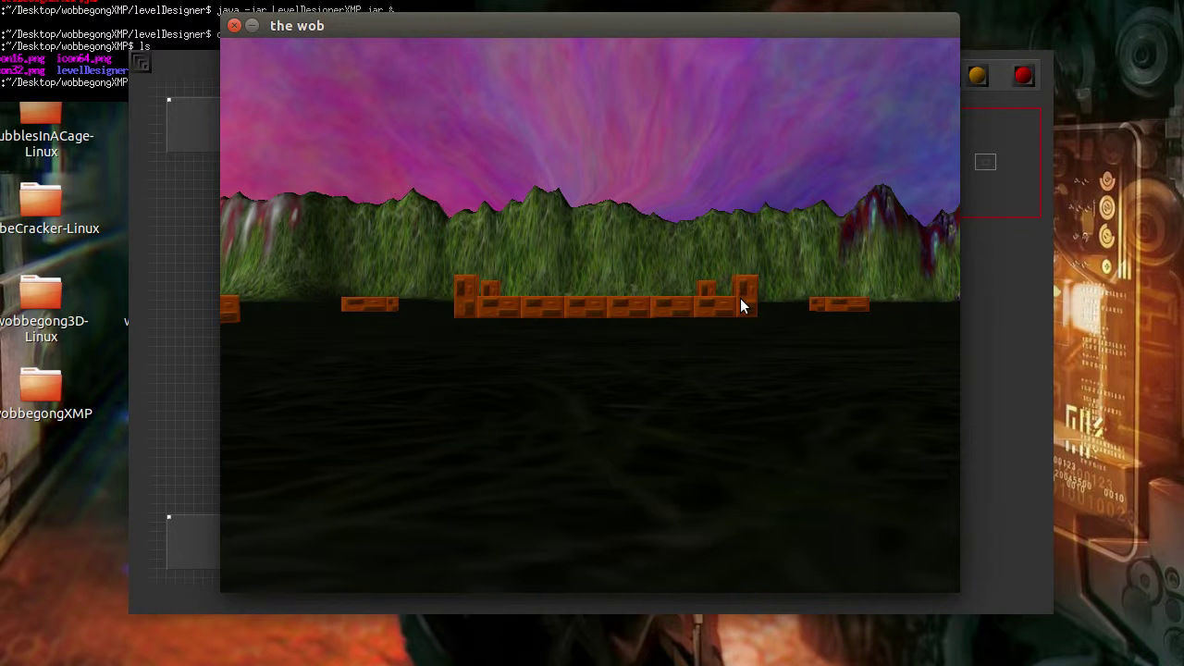
# Advance to the rectangular enclosure in the game and look over its walls and corner blocks from above.
pyautogui.press('Left')
pyautogui.press('Left')
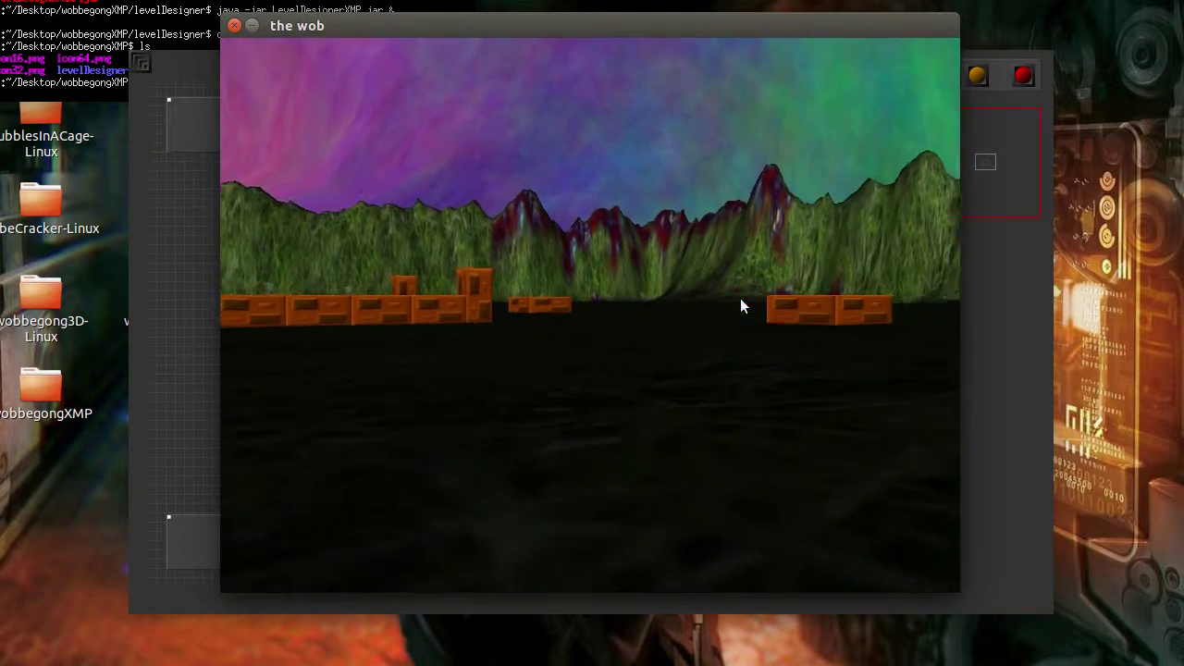
pyautogui.press('Left')
pyautogui.press('Up')
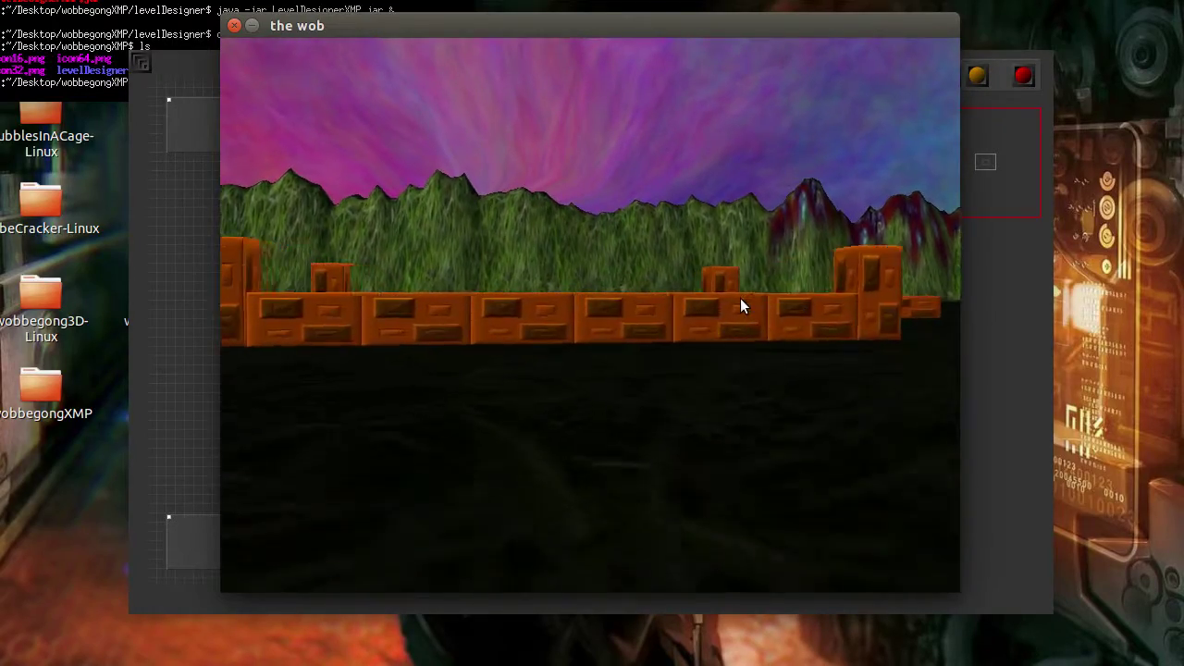
pyautogui.press('Up')
pyautogui.press('Right')
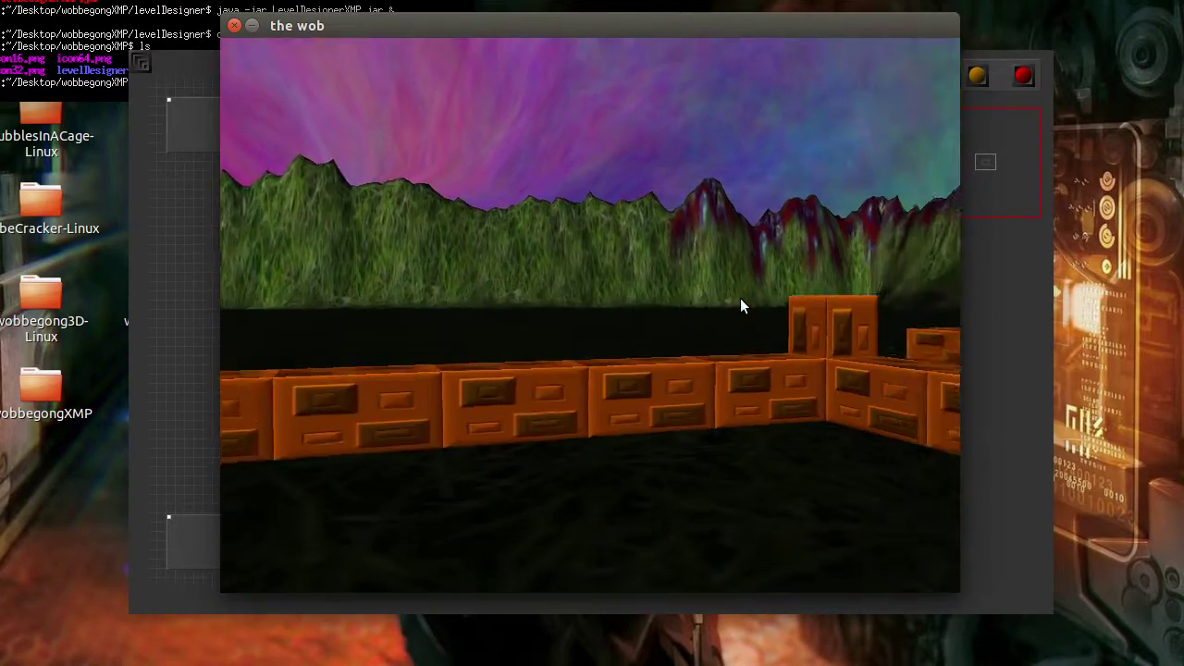
pyautogui.press('Up')
pyautogui.press('Right')
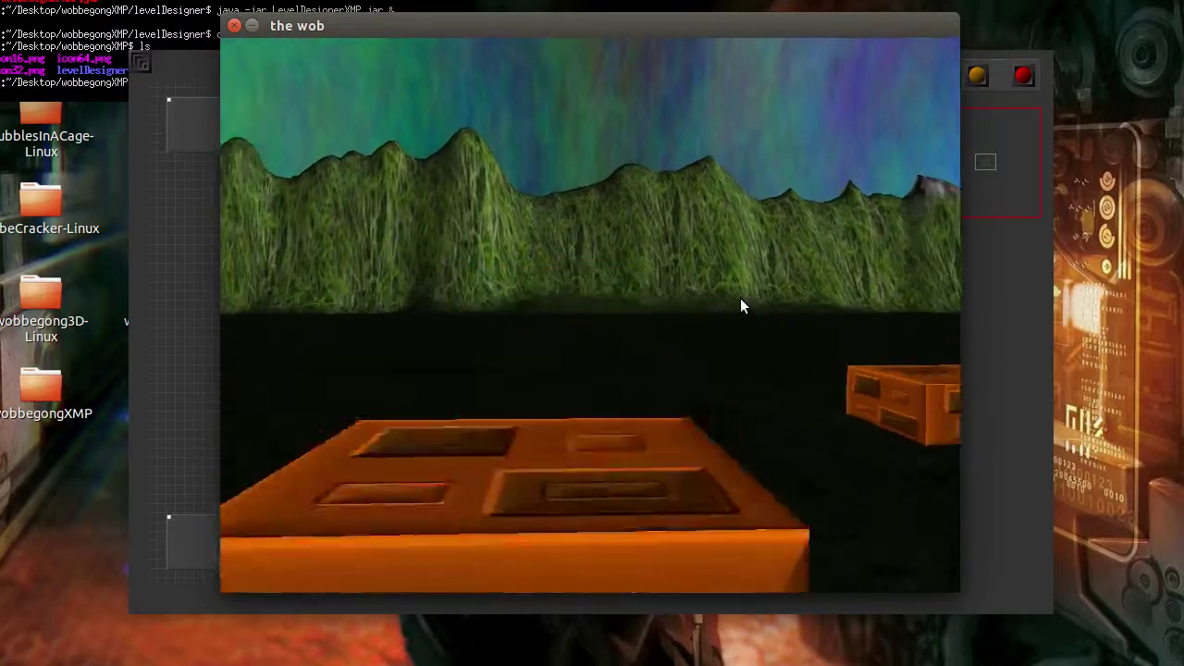
# Move around the enclosure's tall corner blocks and examine them and the adjoining walls up close.
pyautogui.press('Left')
pyautogui.press('Left')
pyautogui.press('Up')
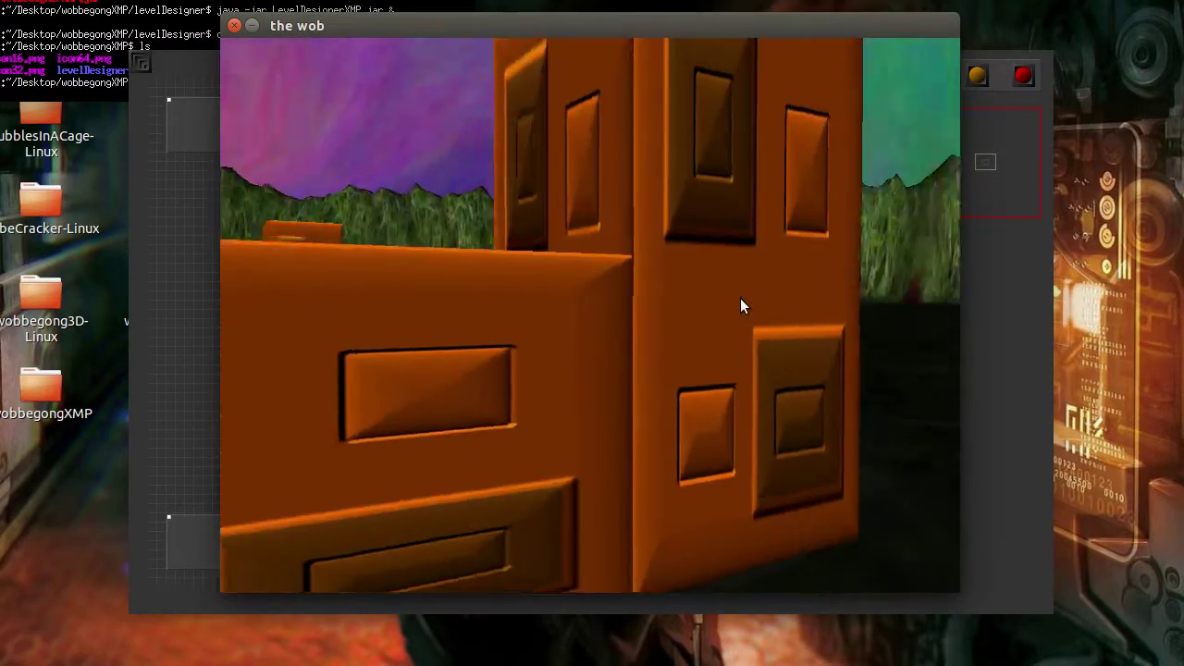
pyautogui.press('Up')
pyautogui.press('Left')
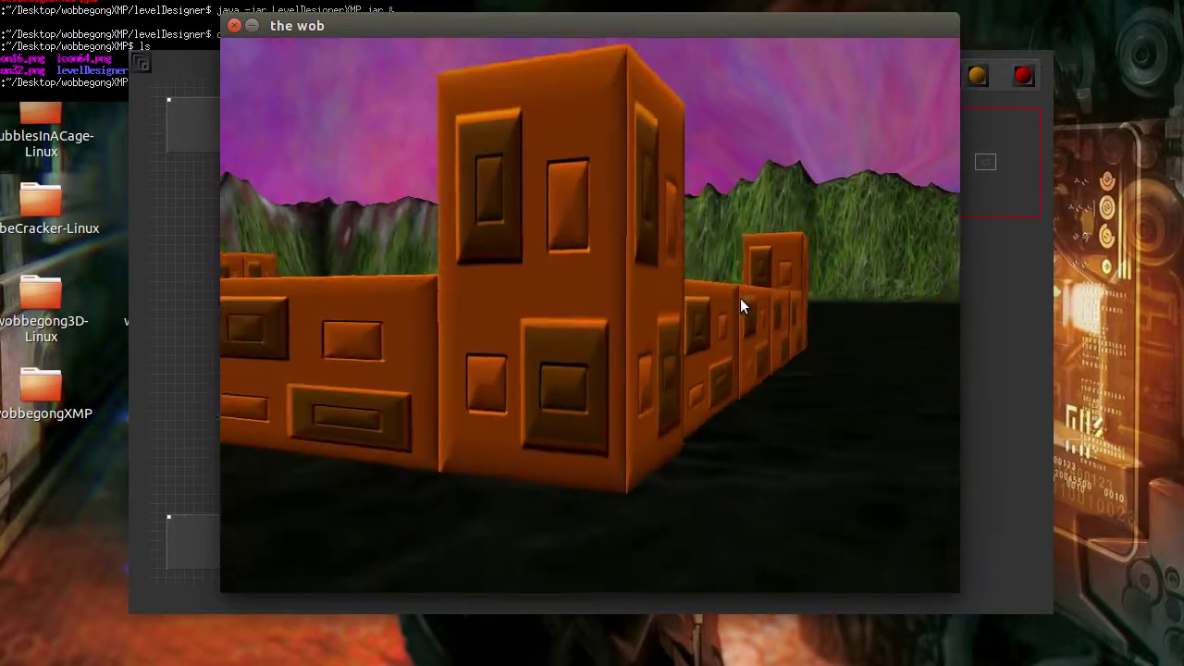
pyautogui.press('Up')
pyautogui.press('Down')
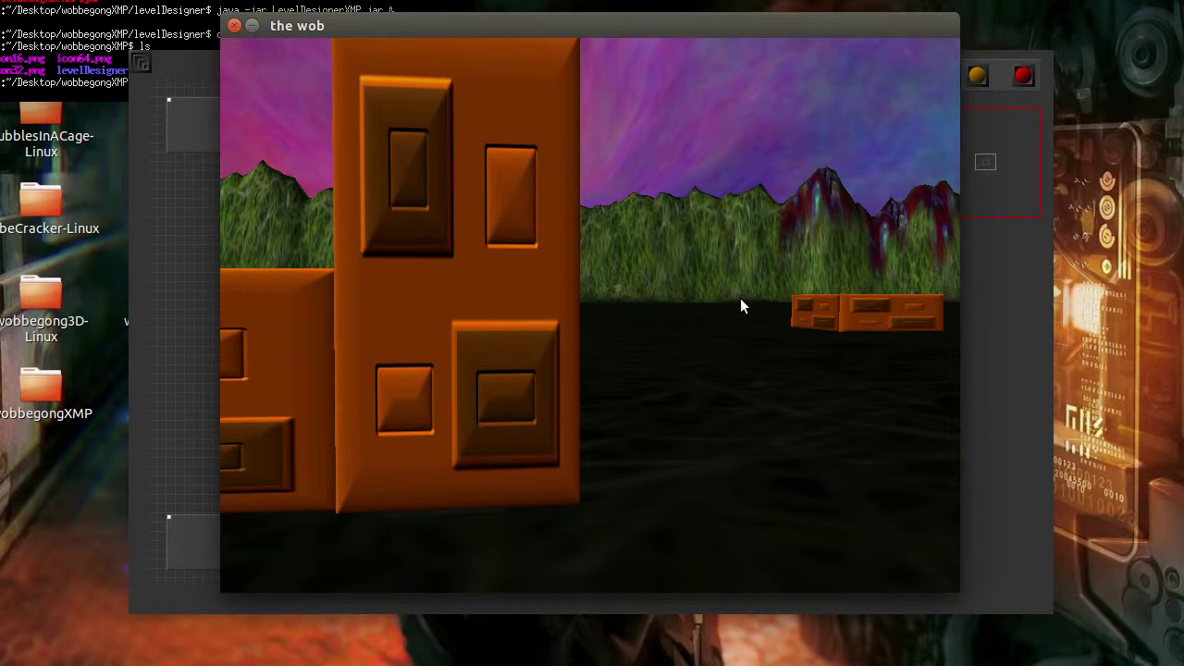
# Switch to the level designer and enable physics on the enclosure's lower-right 1 2 1 corner block.
pyautogui.click(1018, 335)
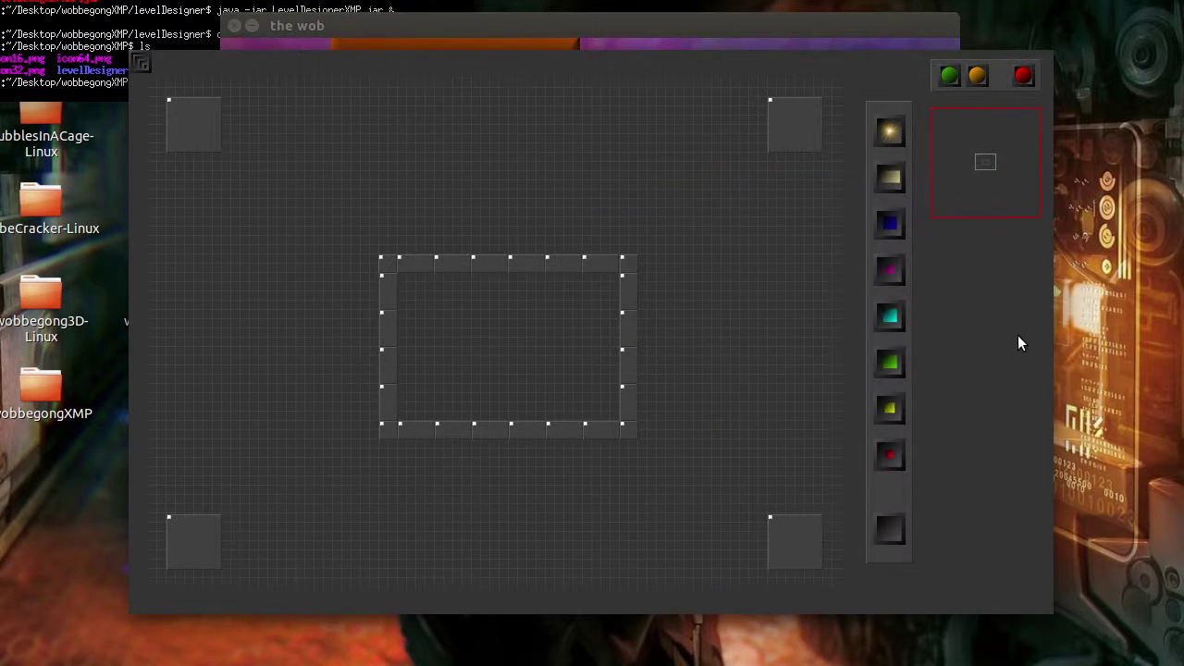
pyautogui.click(627, 268)
pyautogui.click(625, 429)
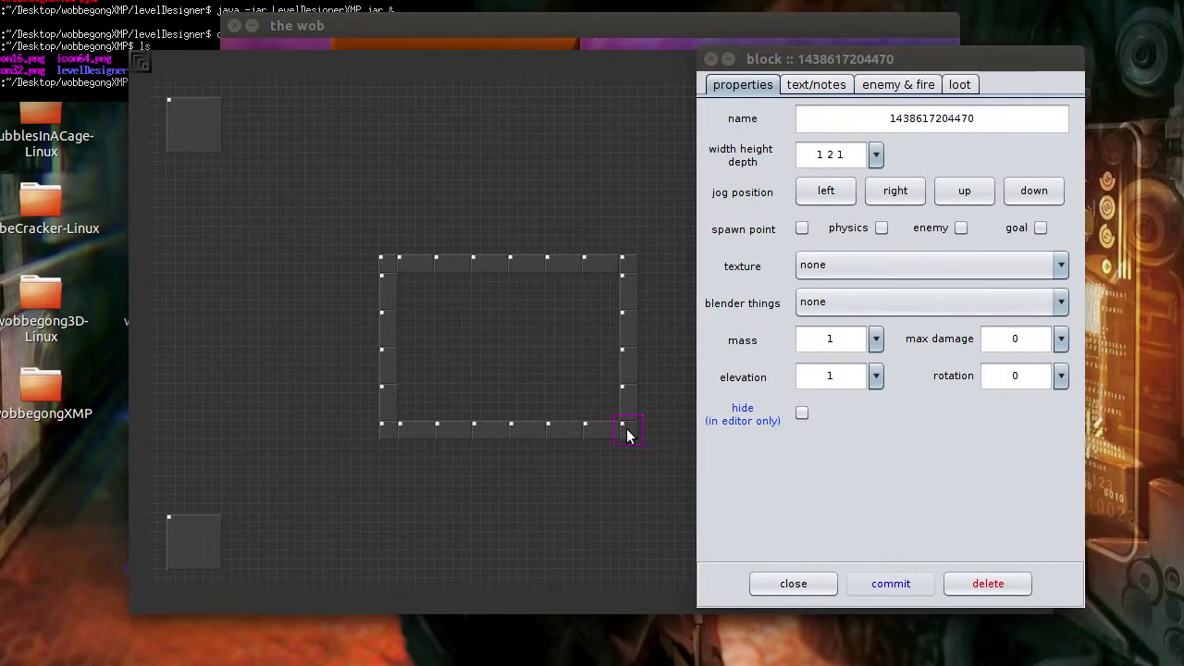
pyautogui.click(882, 228)
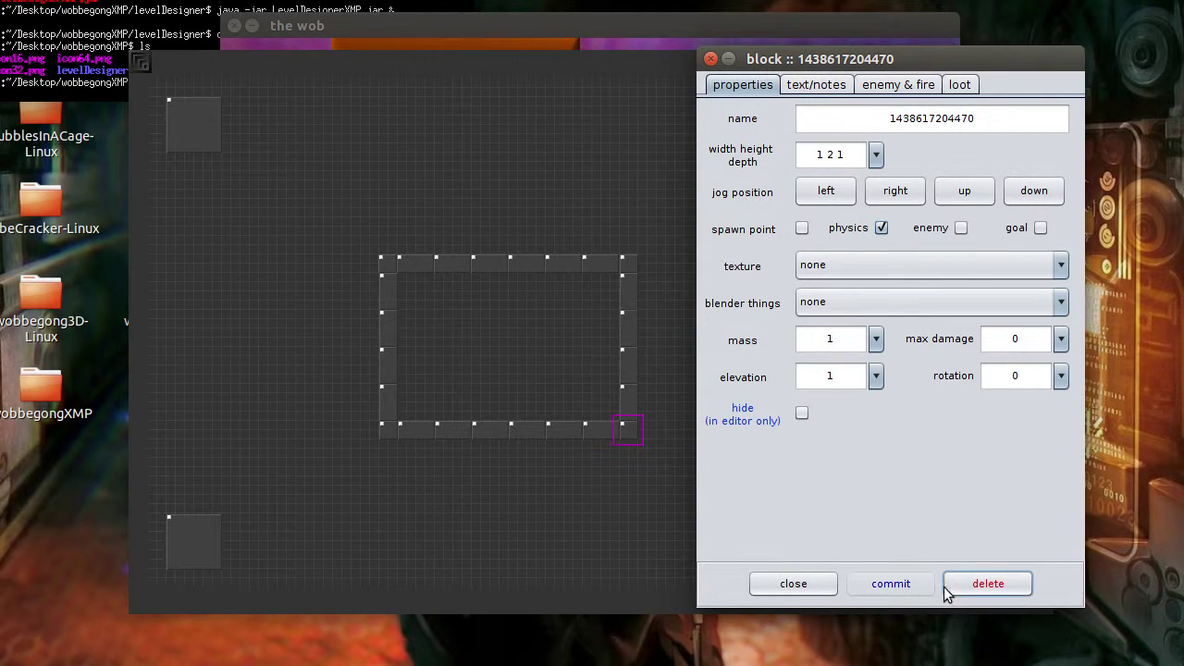
# Enable physics on the enclosure's lower-left corner block and upper-left 1 2 1 corner block, and close the block properties.
pyautogui.click(387, 431)
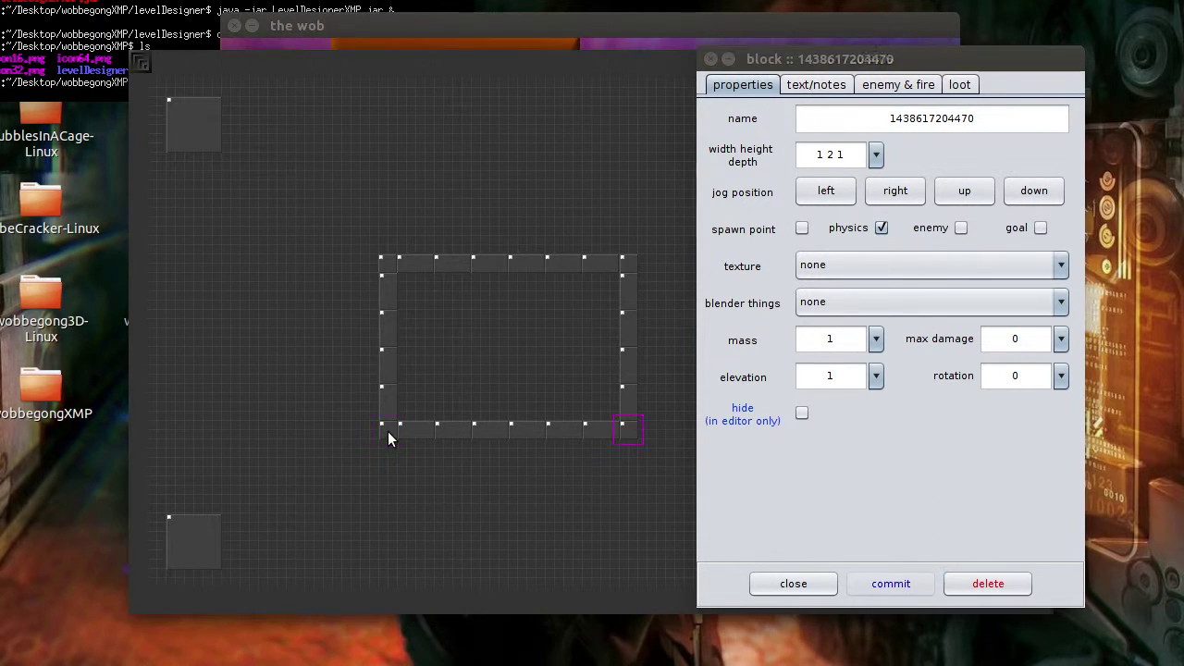
pyautogui.click(881, 227)
pyautogui.click(396, 263)
pyautogui.click(881, 228)
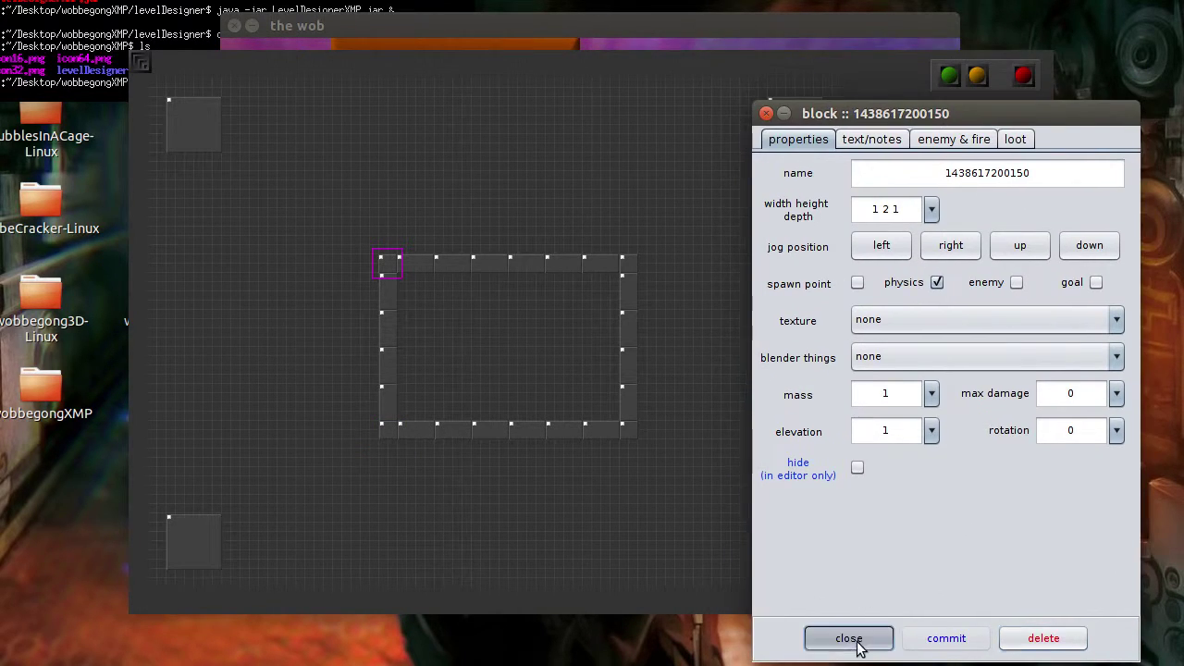
pyautogui.click(849, 639)
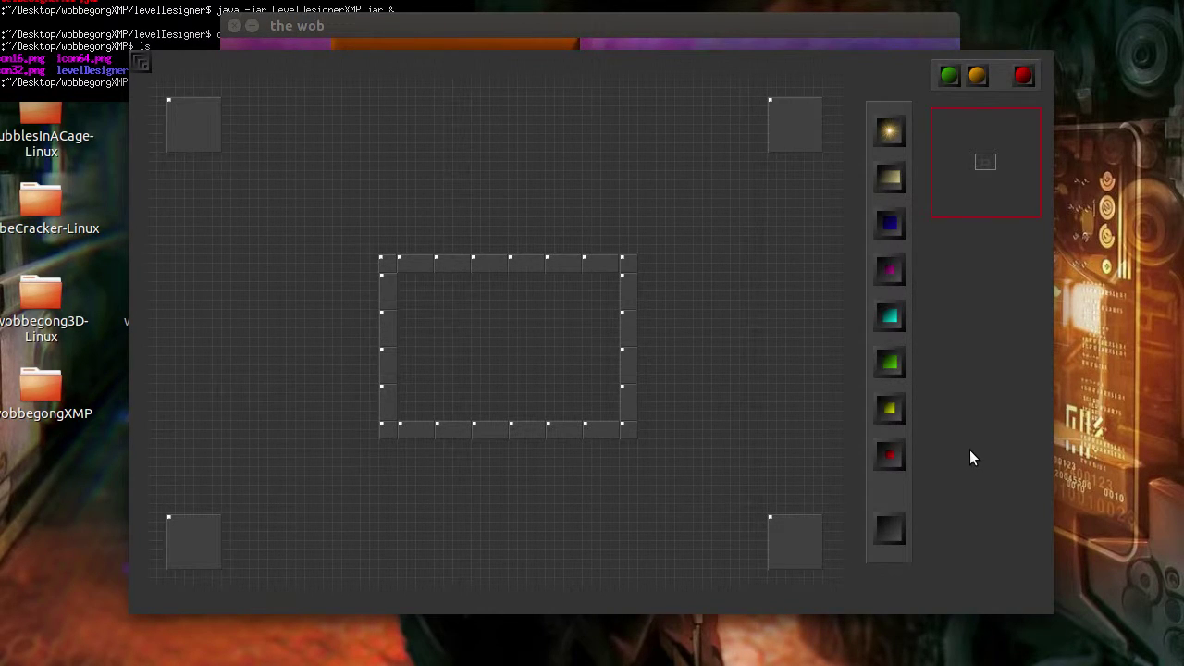
# Switch to the game, reload the map and look over the enclosure's wall and tall corner block.
pyautogui.click(756, 40)
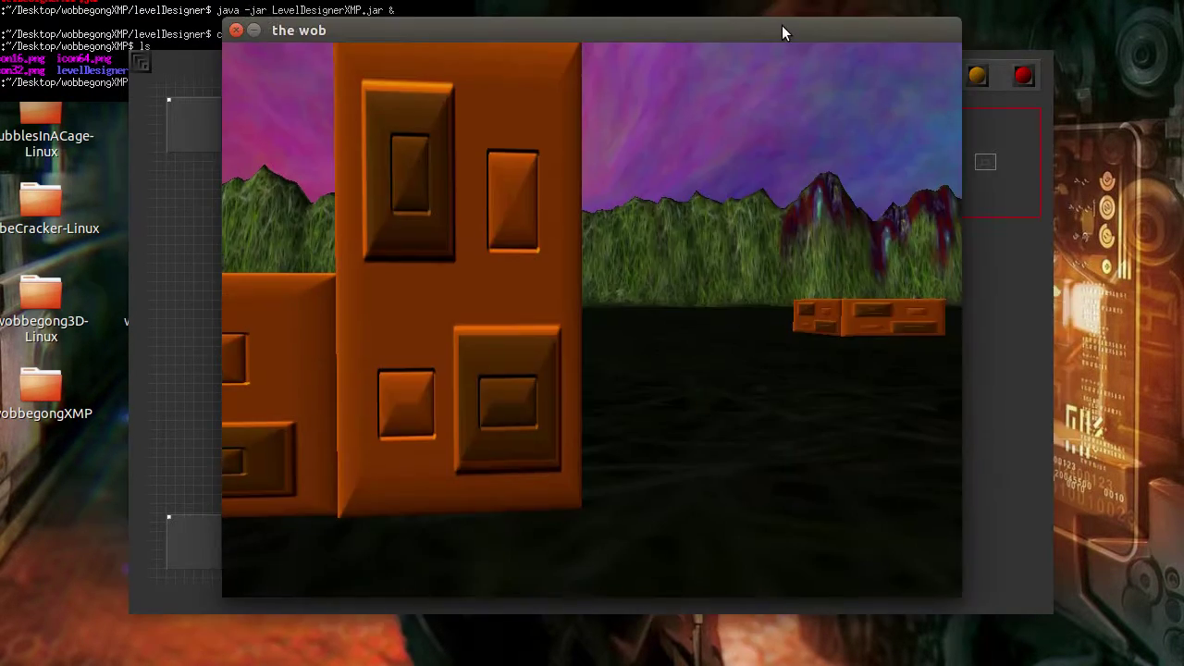
pyautogui.press('r')
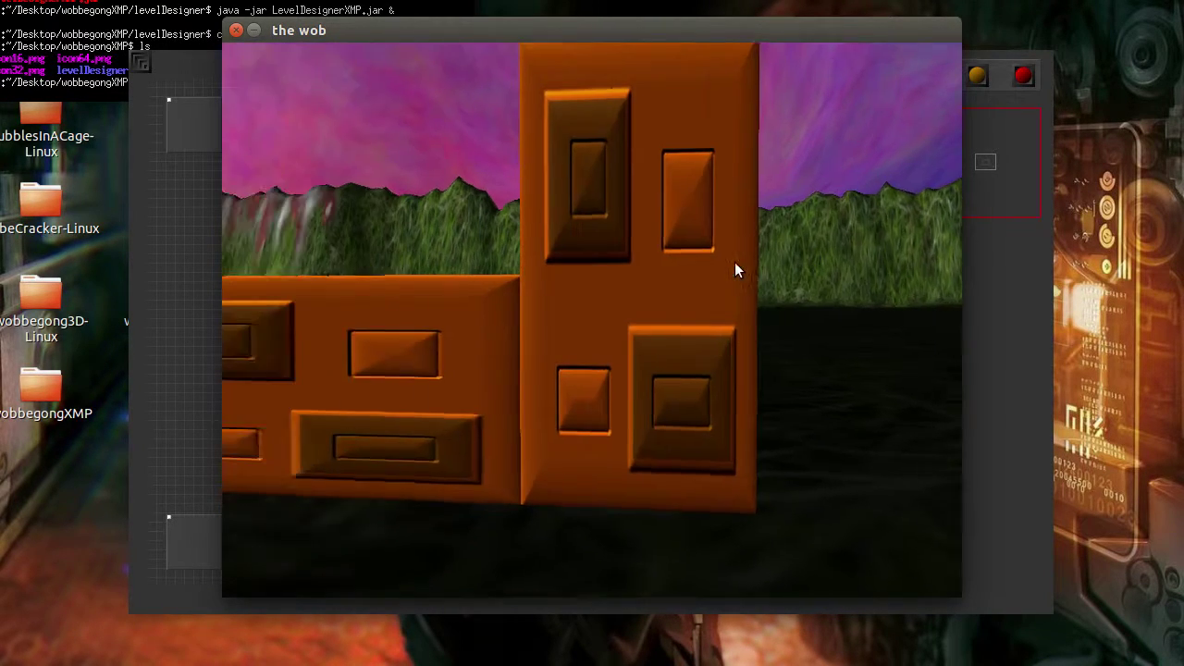
pyautogui.press('Up')
pyautogui.press('Right')
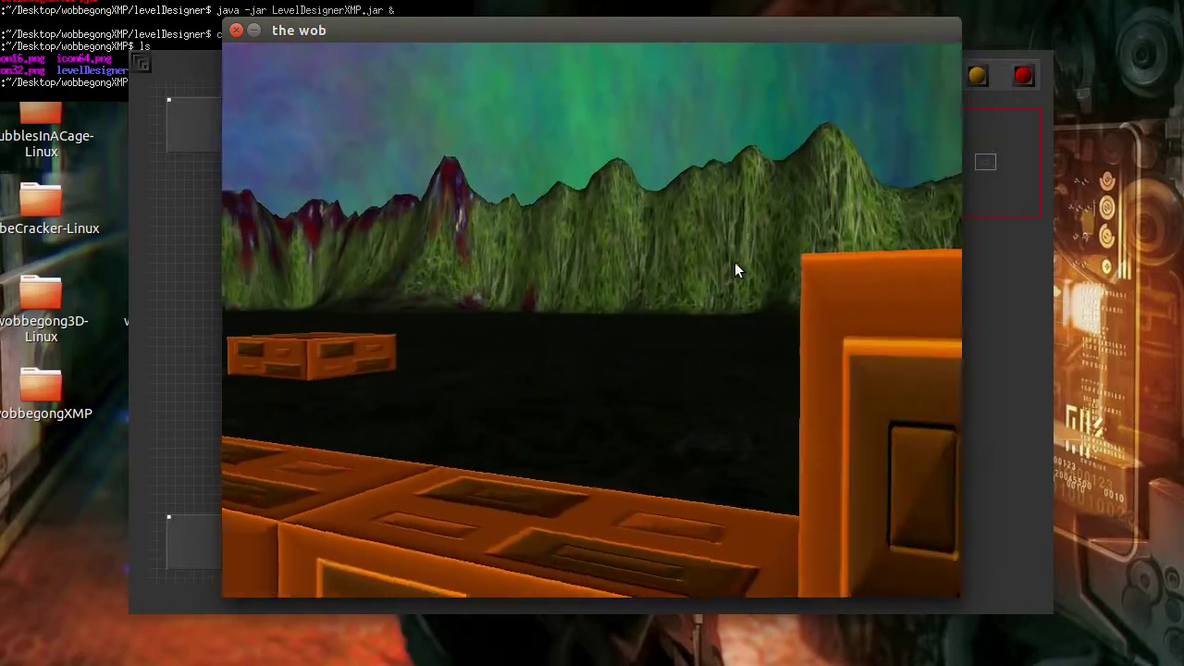
pyautogui.press('Left')
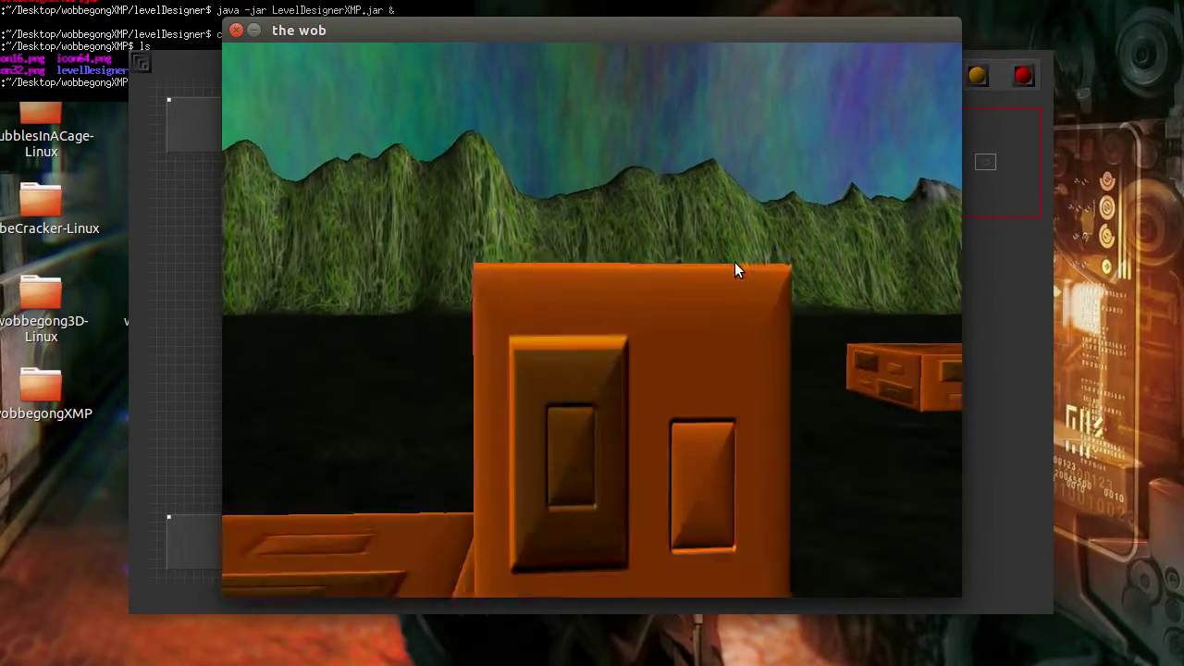
# Circle the enclosure's tall corner block and pass over its top to check the blocks from several sides.
pyautogui.press('Left')
pyautogui.press('Down')
pyautogui.press('Right')
pyautogui.press('Up')
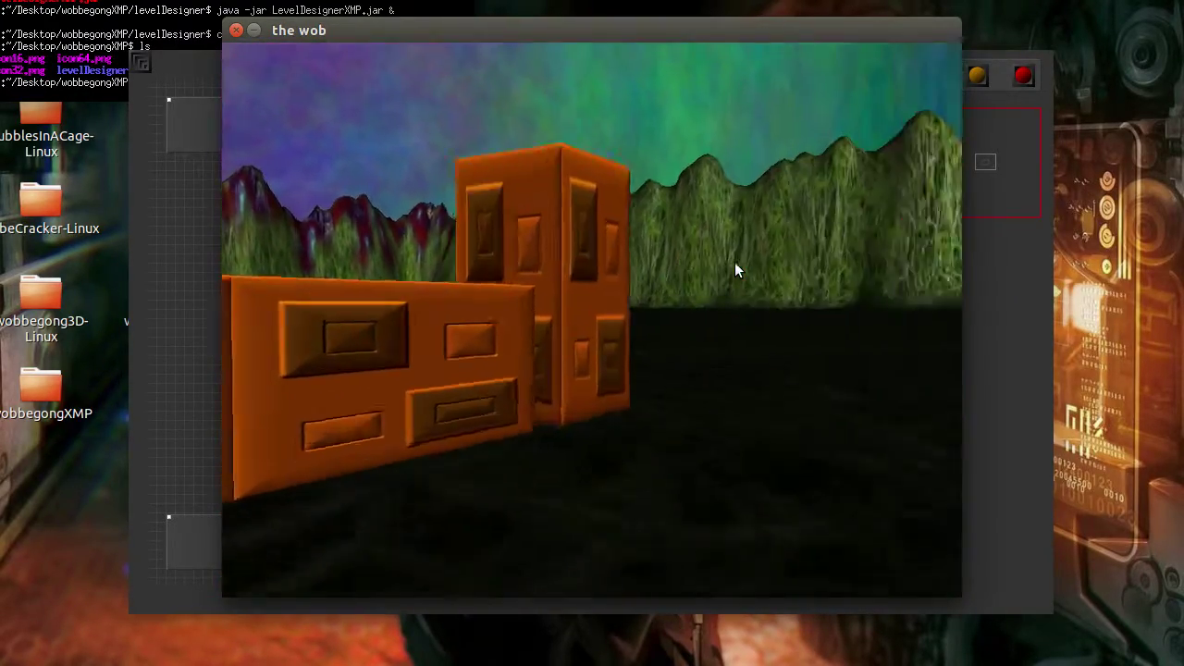
pyautogui.press('Up')
pyautogui.press('Left')
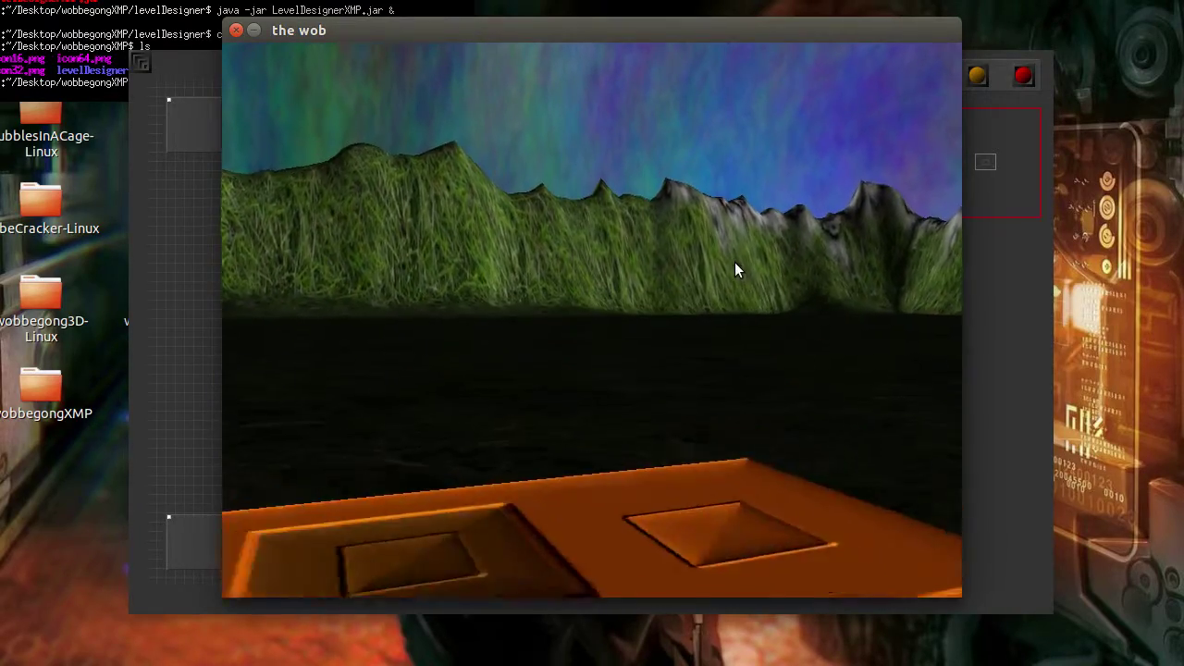
pyautogui.press('Left')
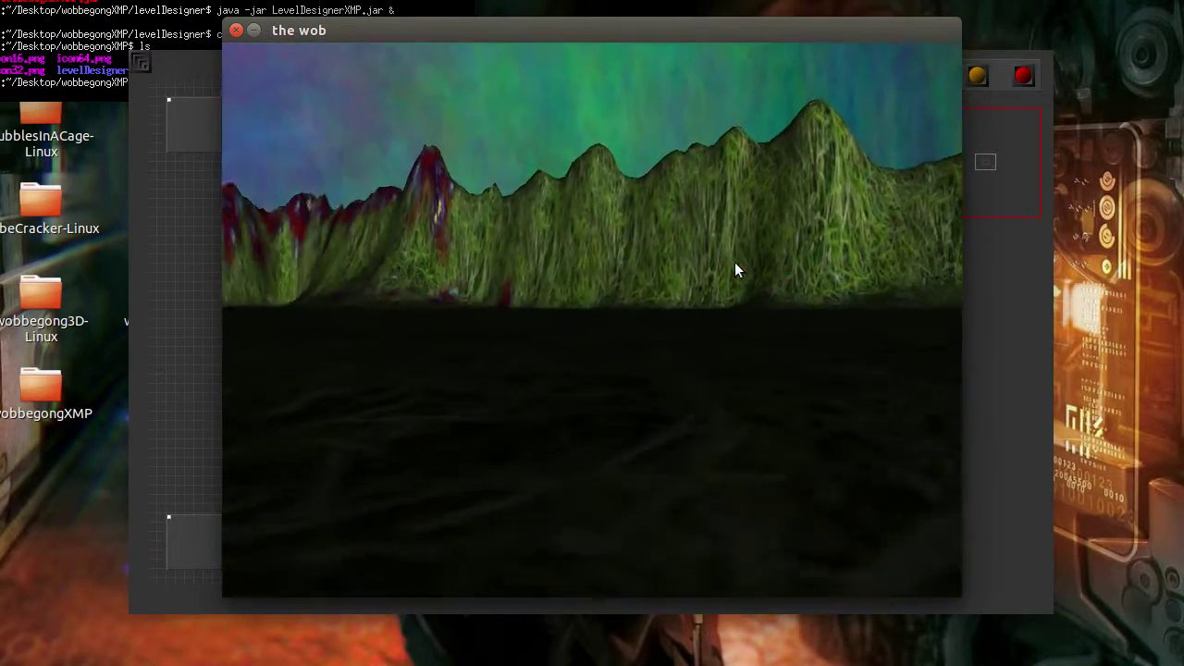
# Fire balls at the enclosure's walls and corner blocks from several angles to test their physics.
pyautogui.press('Left')
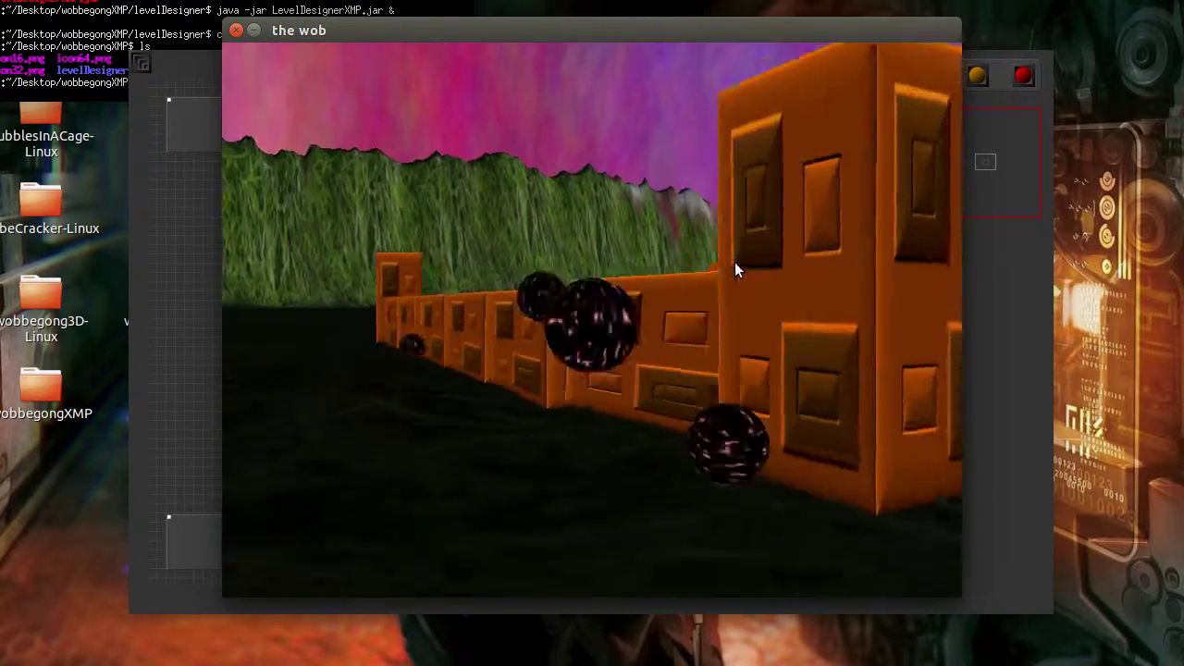
pyautogui.press('Right')
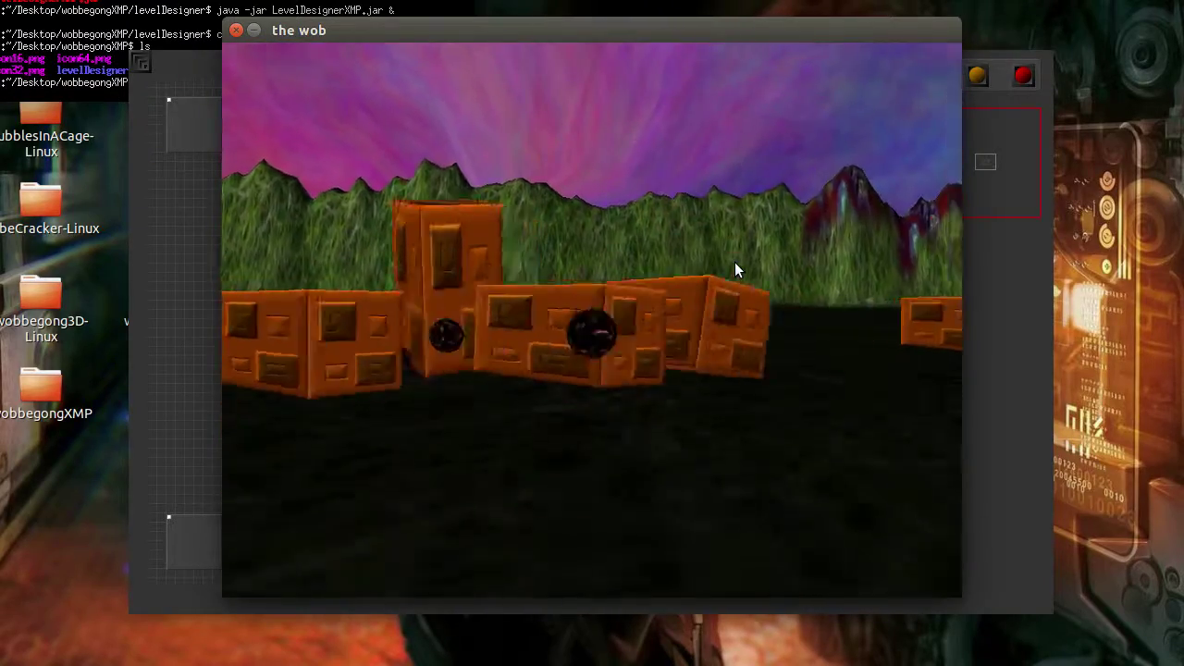
pyautogui.press('Left')
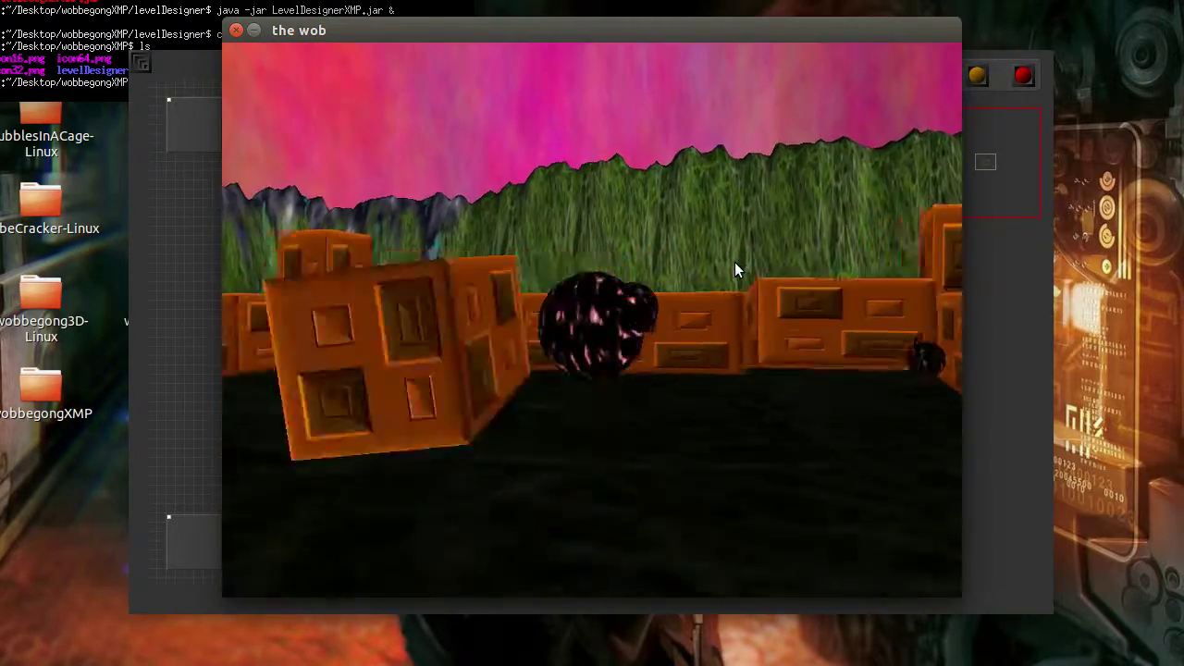
pyautogui.press('Left')
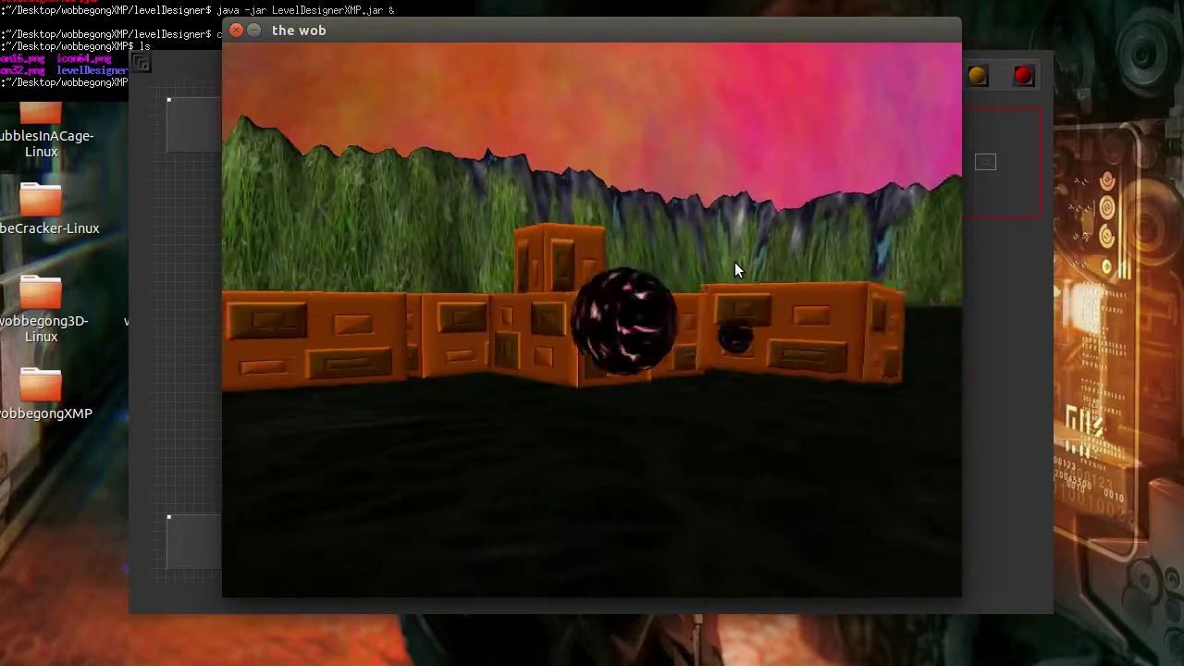
pyautogui.press('Left')
pyautogui.press('Right')
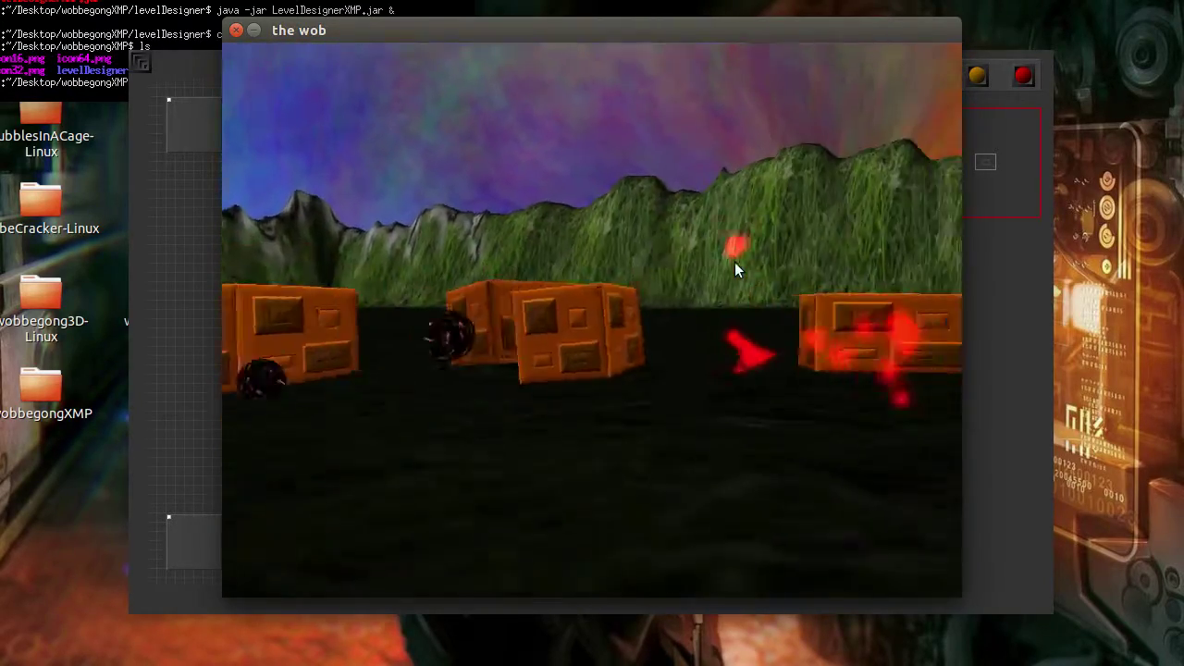
# Turn around and survey the scattered physics blocks from a distance.
pyautogui.press('Right')
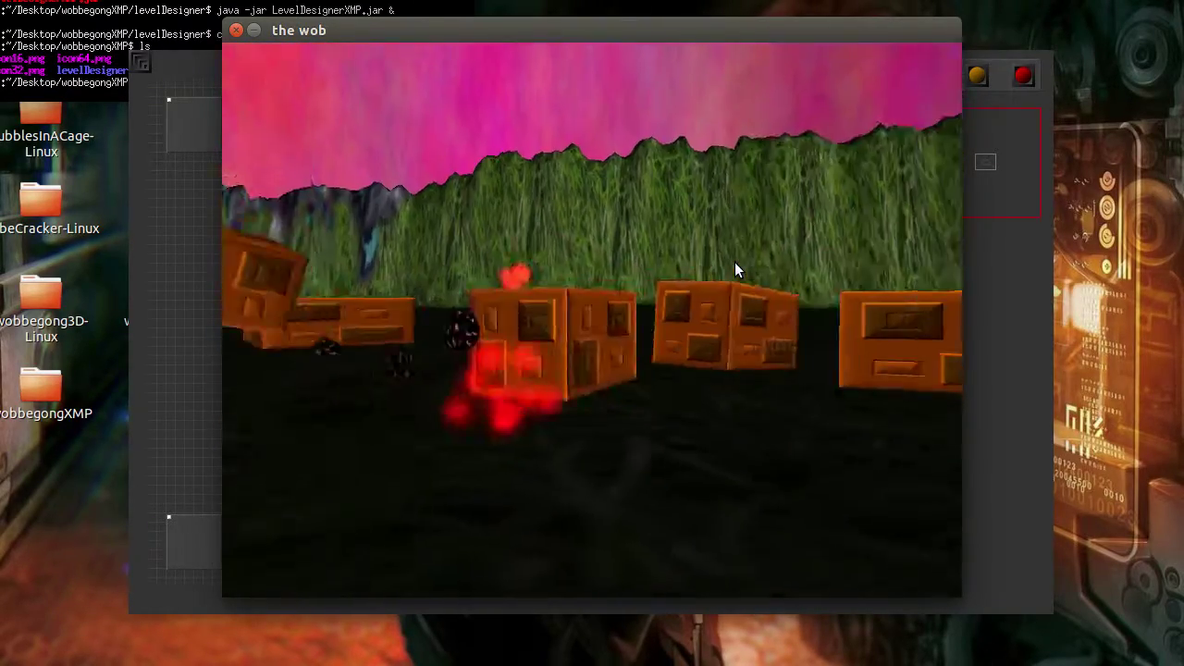
pyautogui.press('Right')
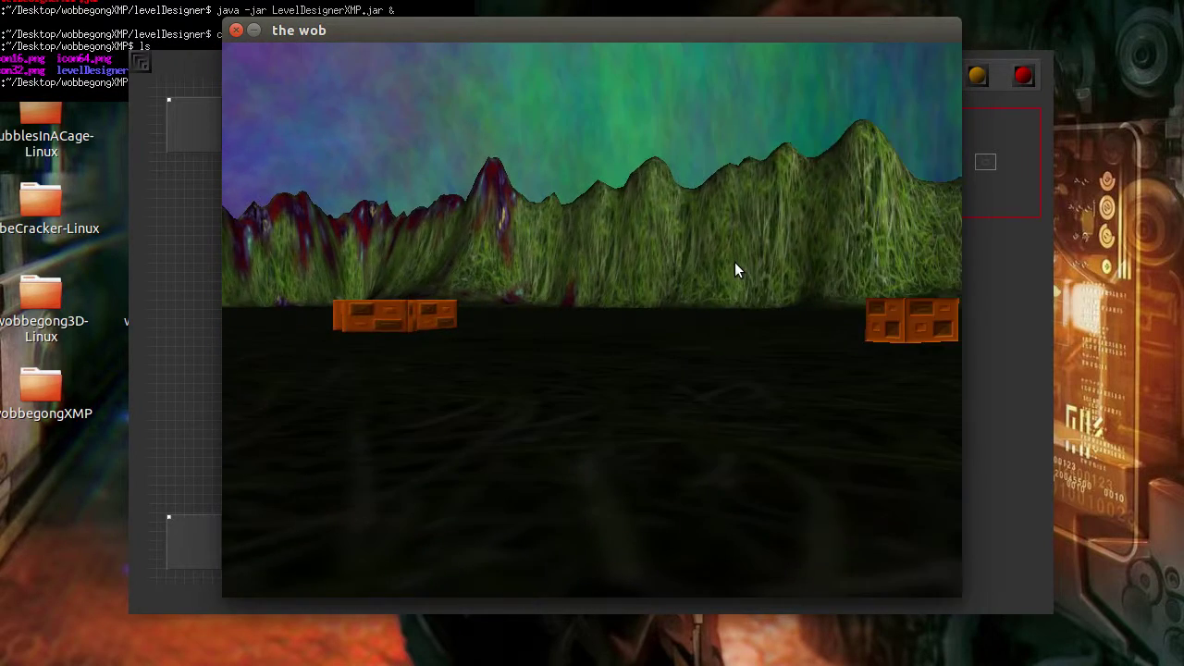
pyautogui.press('Left')
pyautogui.press('Left')
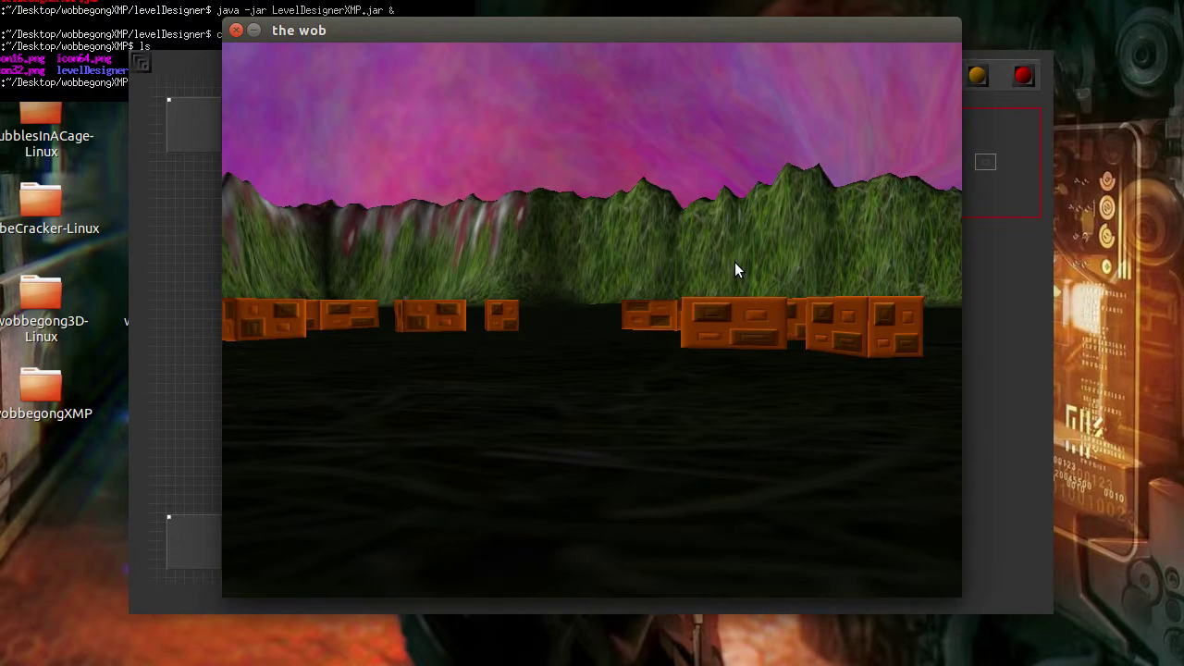
# Reload the map and look around the intact walls from inside the enclosure.
pyautogui.press('r')
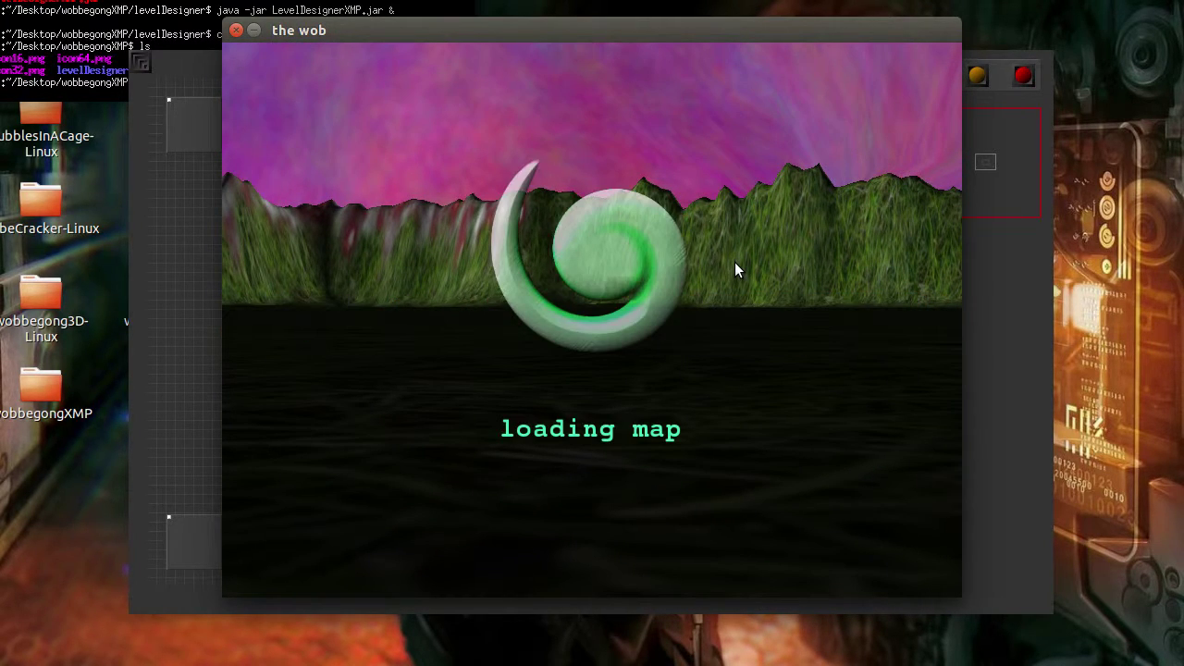
pyautogui.press('Left')
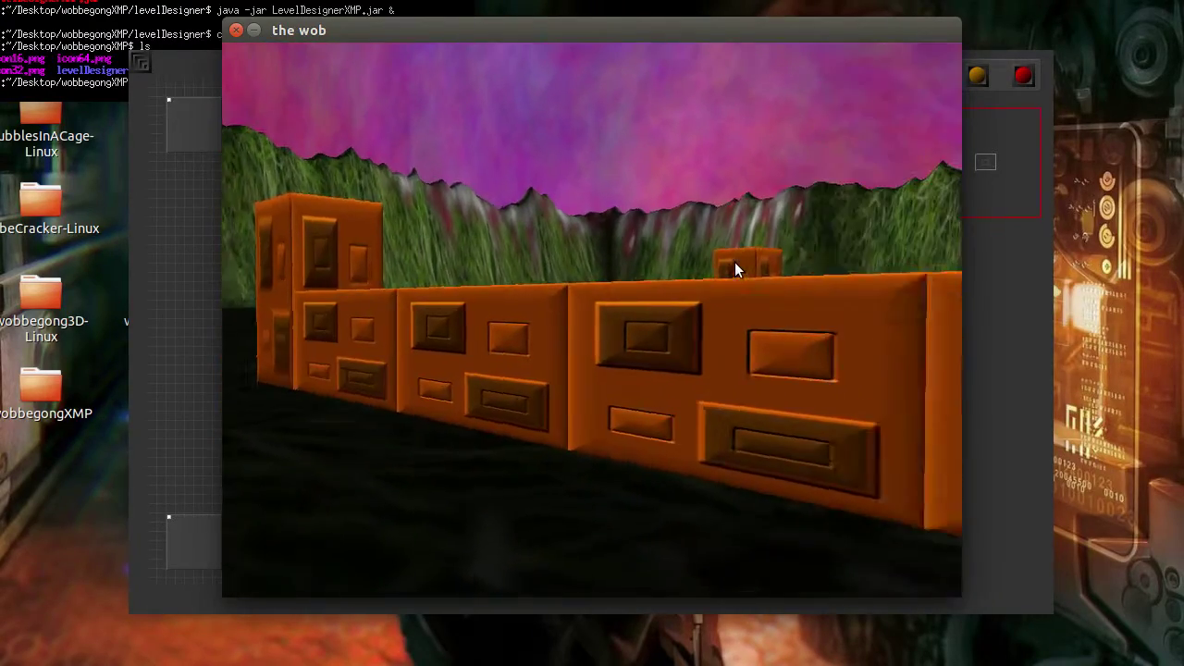
pyautogui.press('Left')
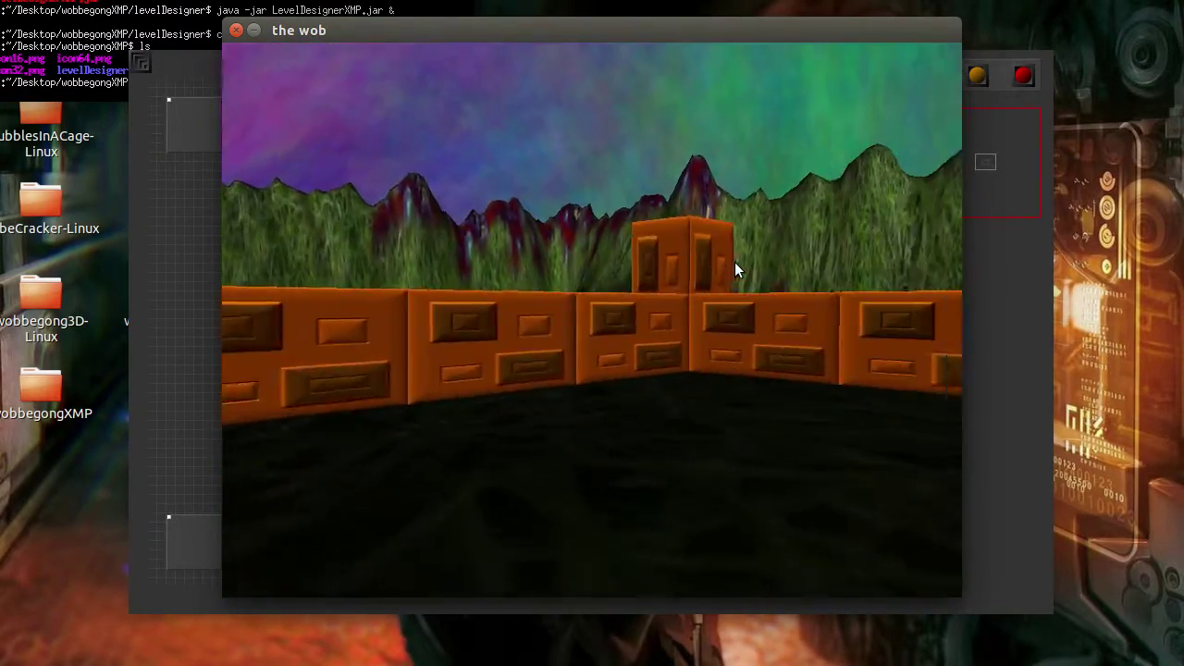
pyautogui.press('Right')
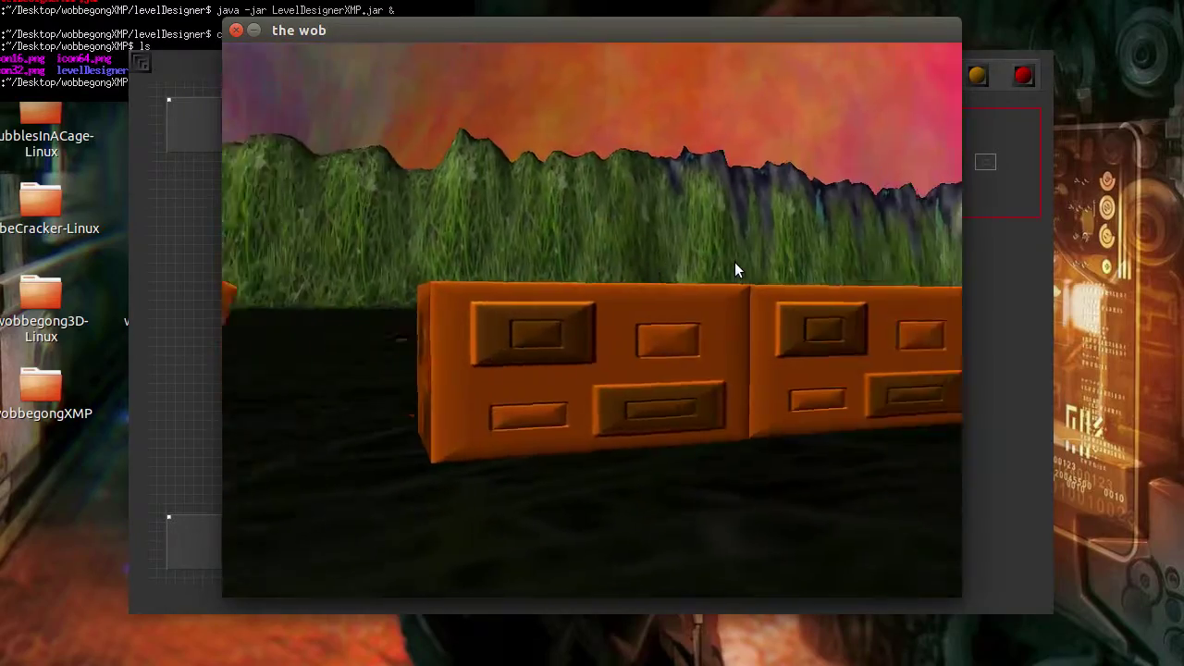
# Fire repeatedly at the enclosure's blocks while turning to knock the walls apart, and return to the level designer.
pyautogui.press('Right')
pyautogui.press('space')
pyautogui.press('Left')
pyautogui.press('space')
pyautogui.press('space')
pyautogui.press('Right')
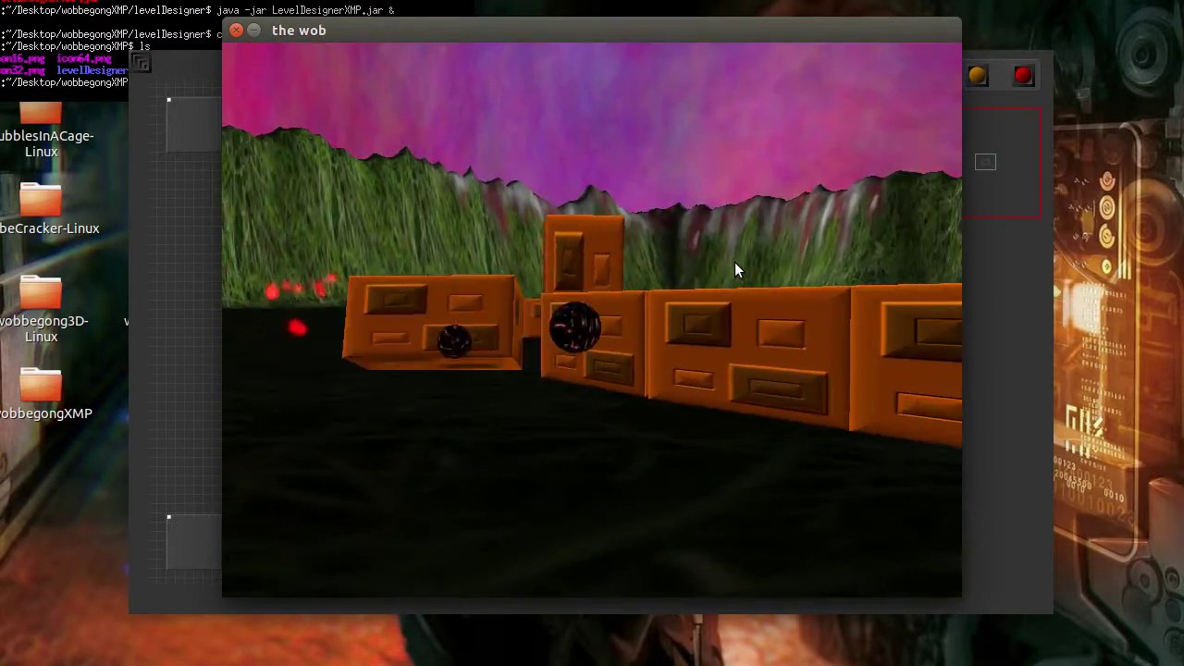
pyautogui.press('Right')
pyautogui.press('space')
pyautogui.press('space')
pyautogui.press('space')
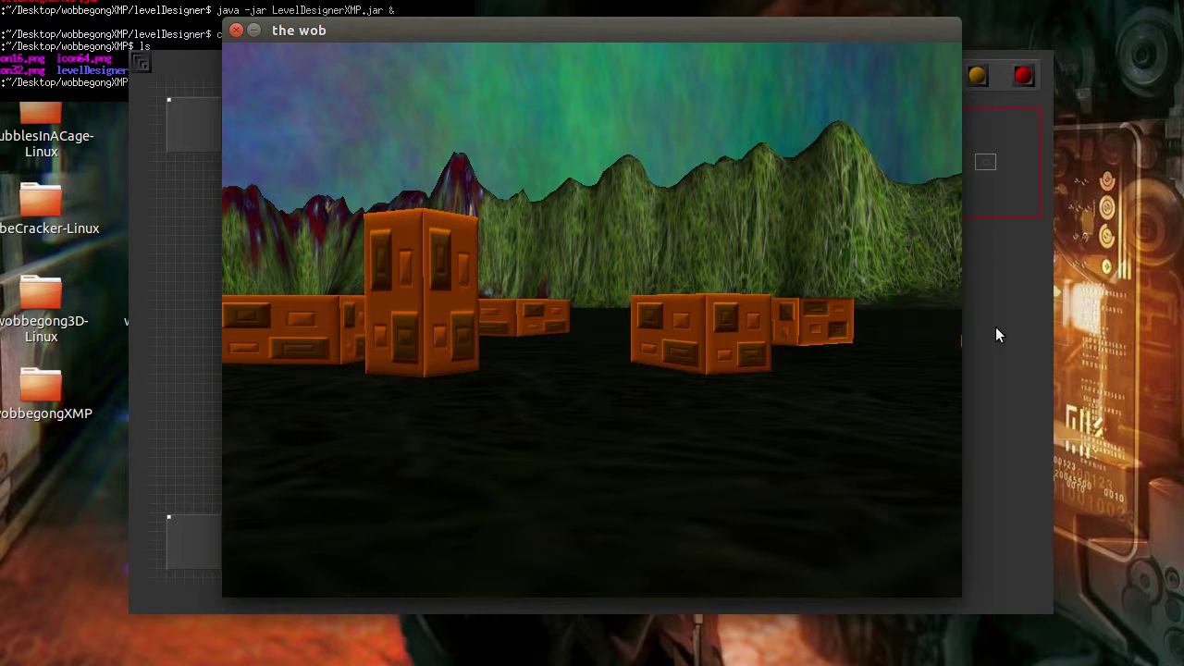
pyautogui.press('Escape')
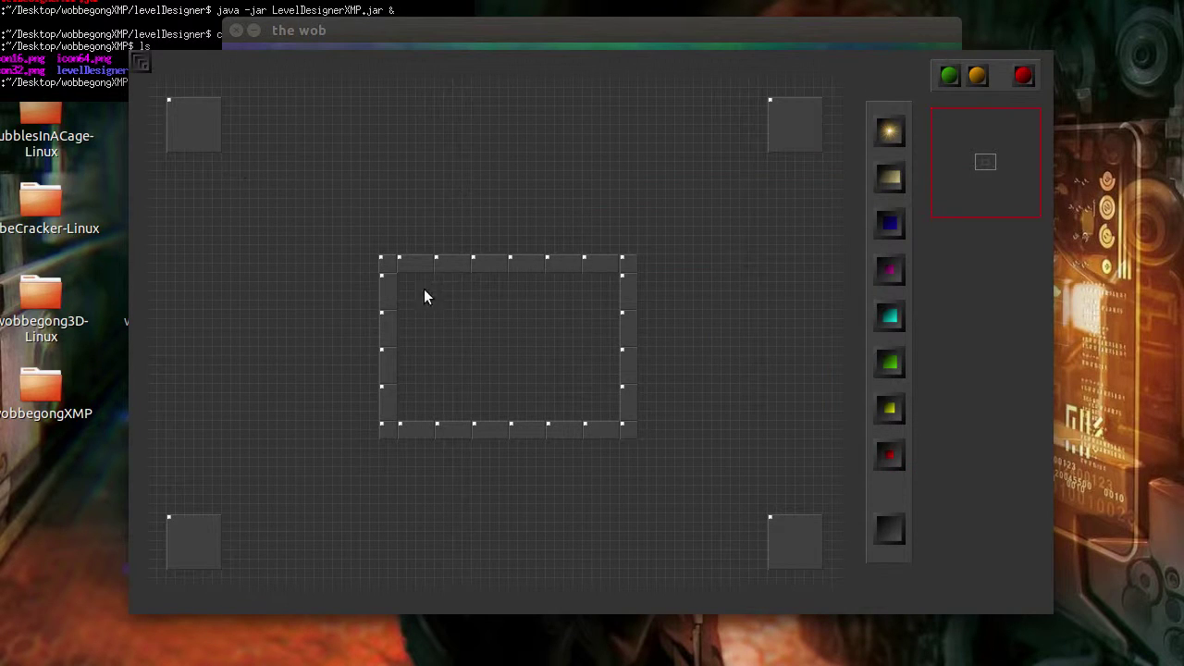
# Set the max damage of the enclosure's upper-left corner block to 1 and commit the change.
pyautogui.click(385, 268)
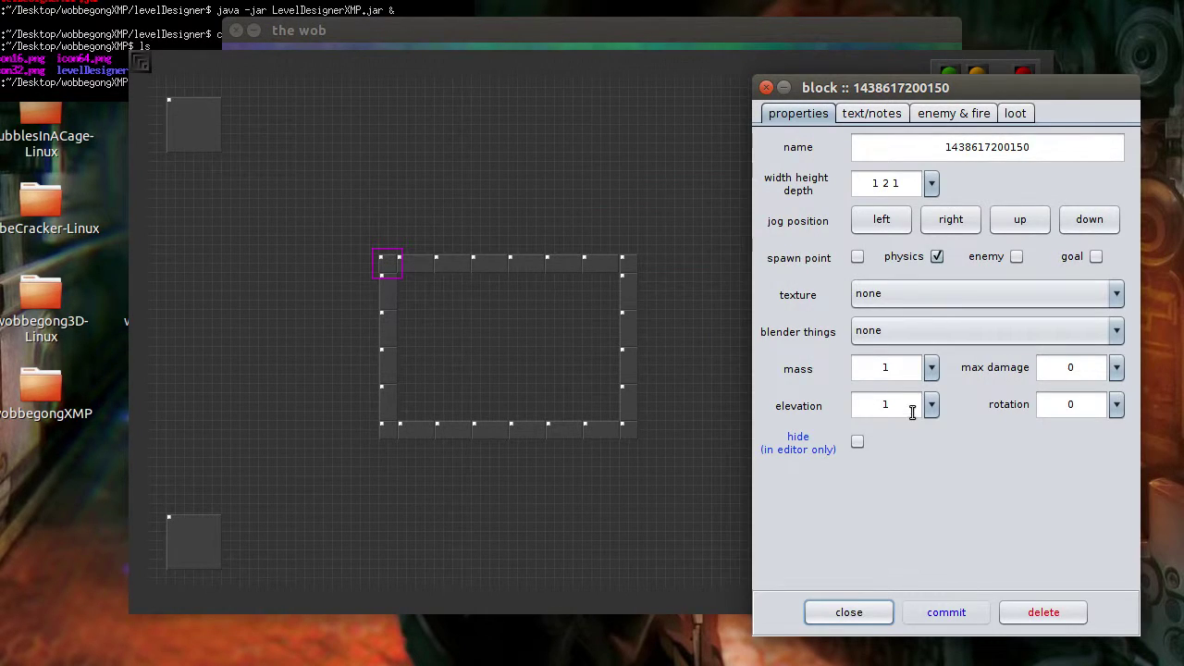
pyautogui.click(1118, 370)
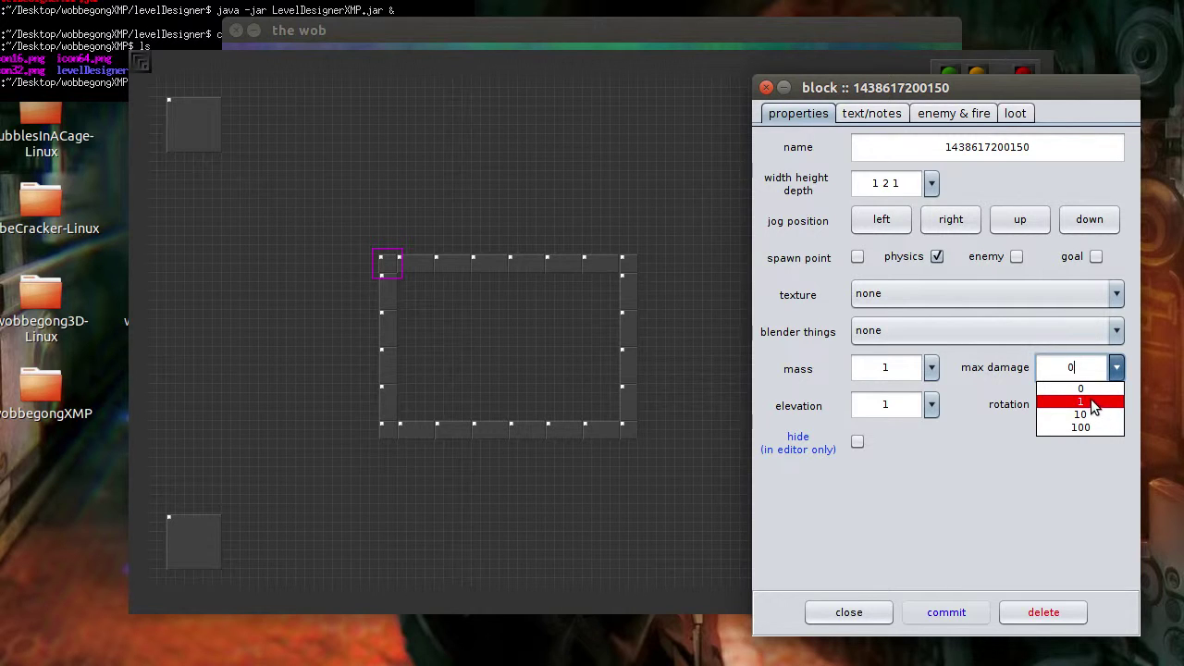
pyautogui.click(1095, 403)
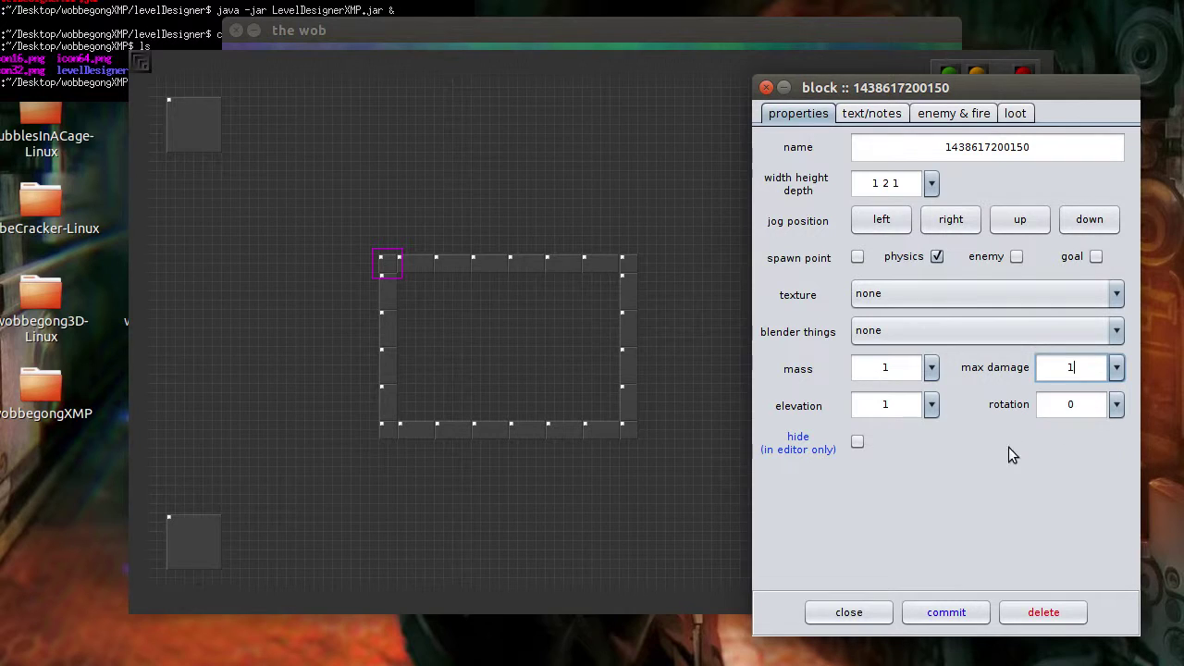
pyautogui.click(956, 613)
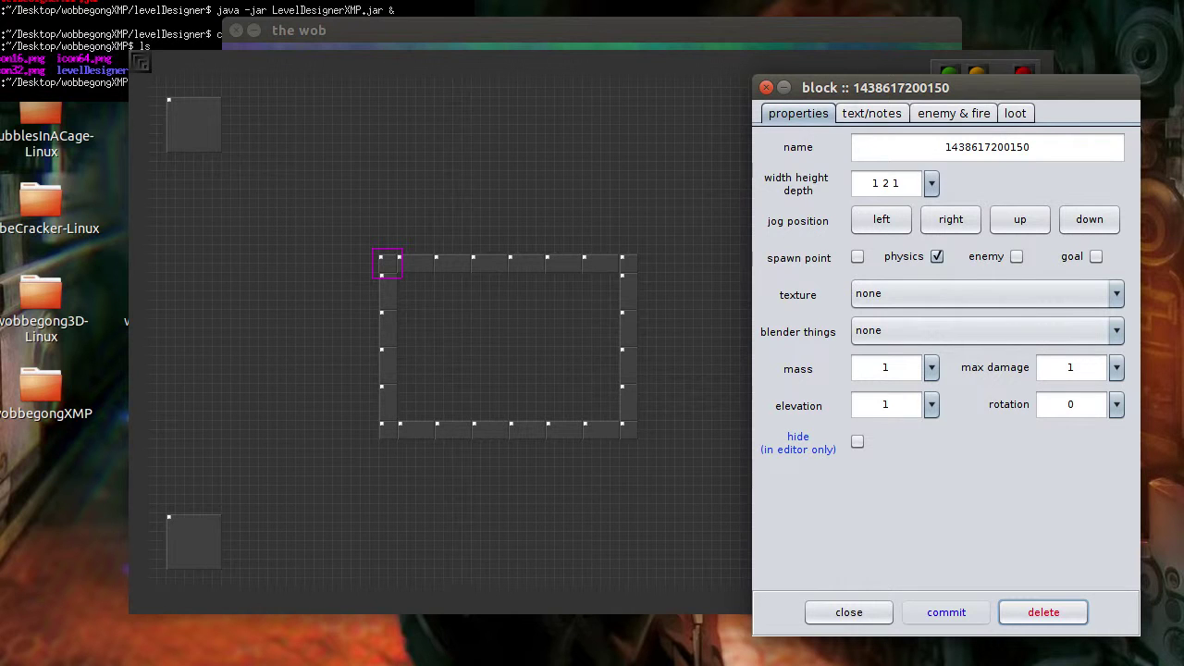
pyautogui.click(906, 4)
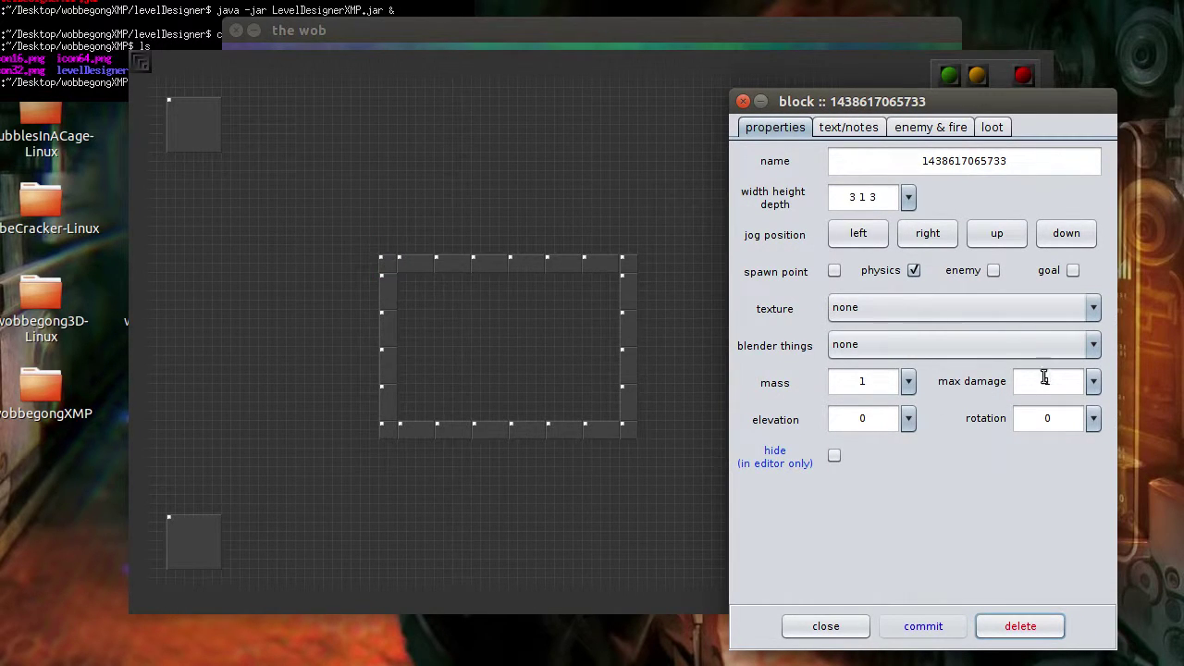
# Check the max damage setting of a large 3 1 3 block and of a 1 1 2 enclosure wall block.
pyautogui.moveTo(909, 104); pyautogui.dragTo(709, 83)
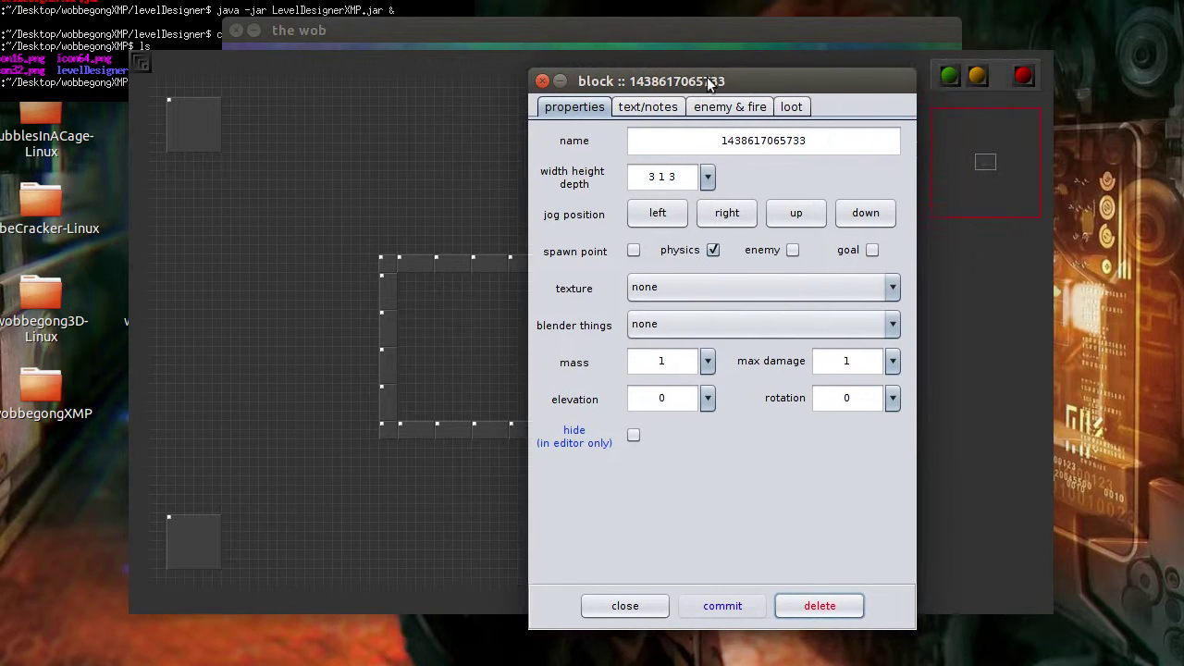
pyautogui.click(893, 363)
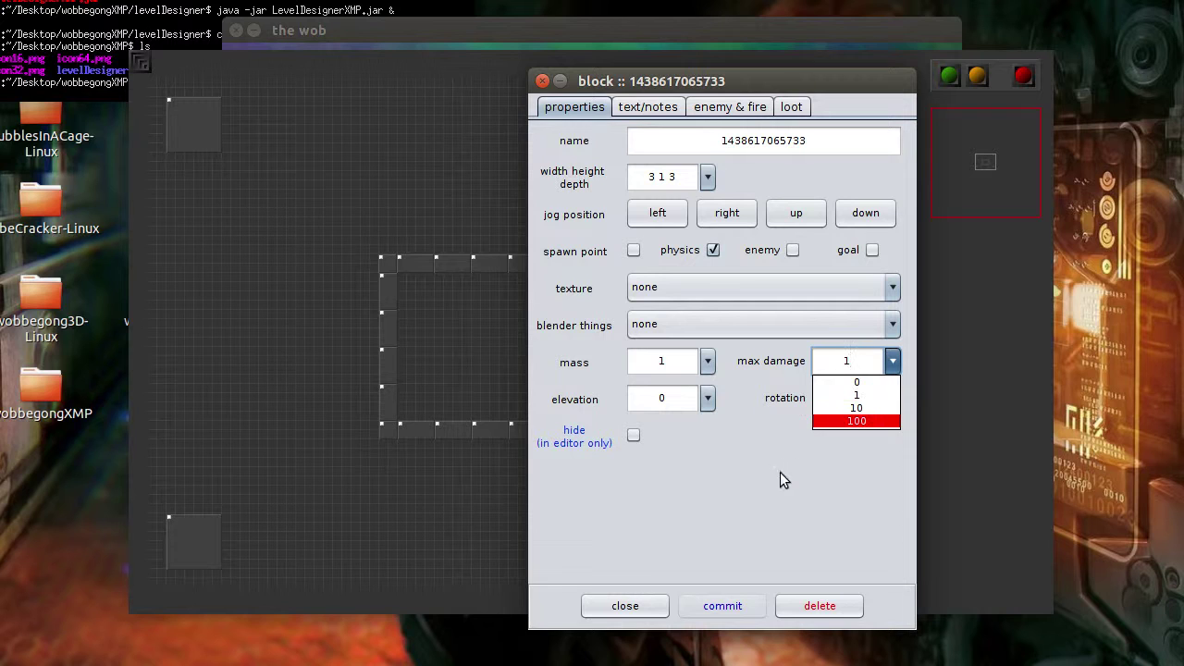
pyautogui.click(878, 477)
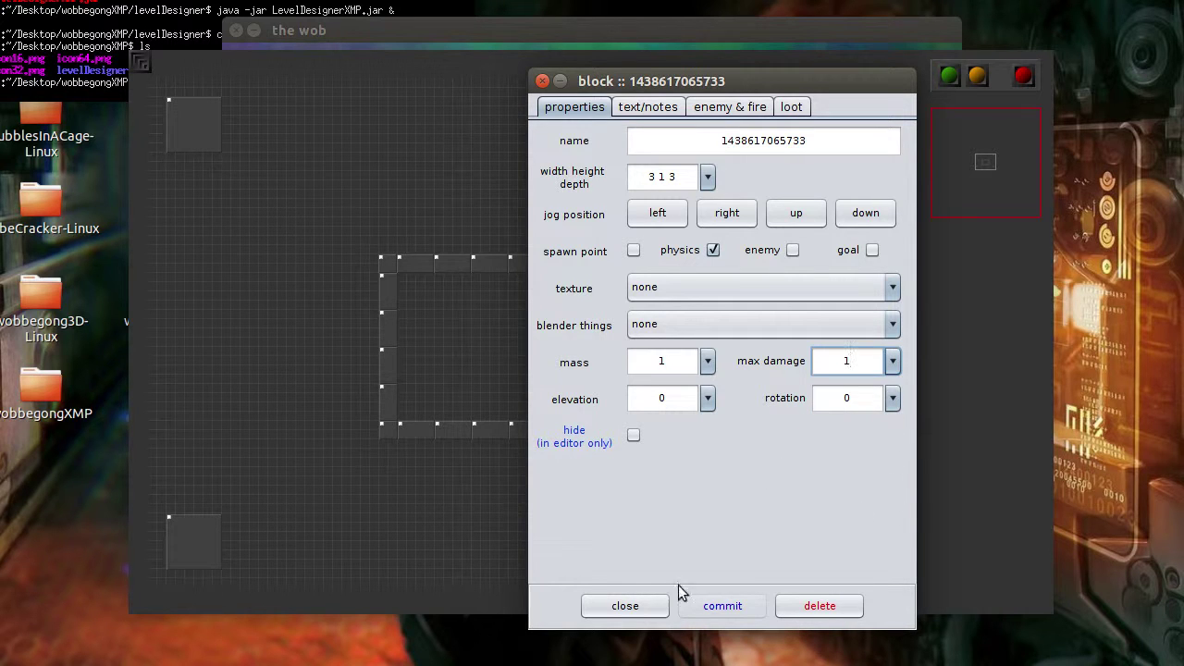
pyautogui.click(625, 606)
pyautogui.click(635, 290)
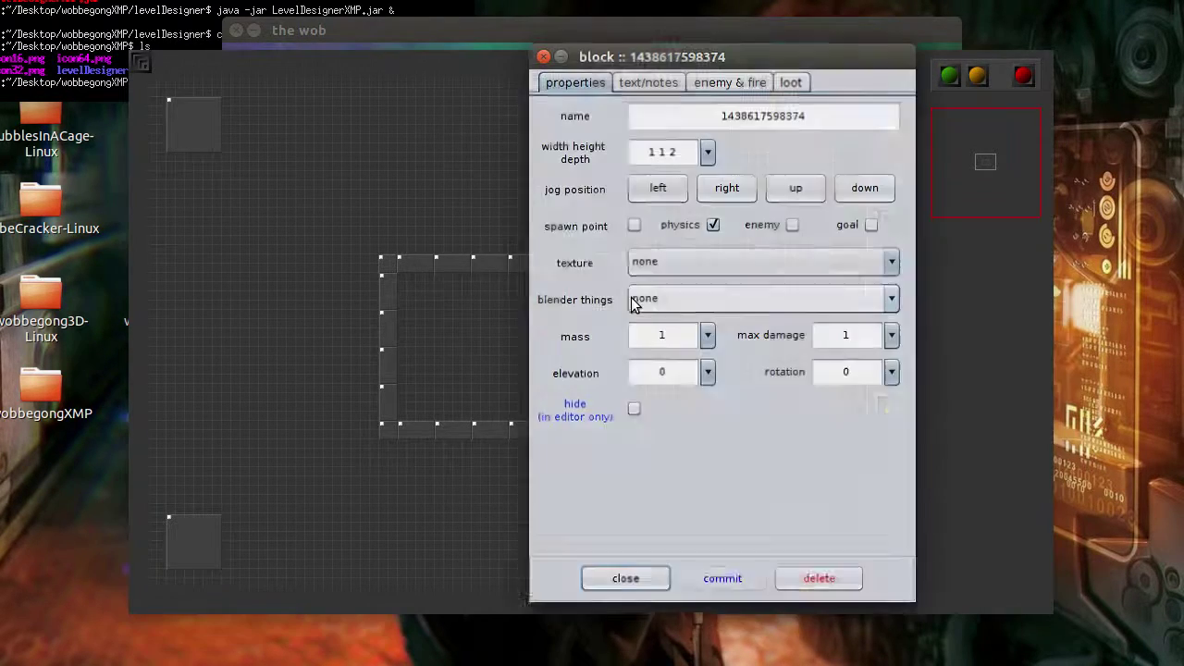
pyautogui.click(640, 580)
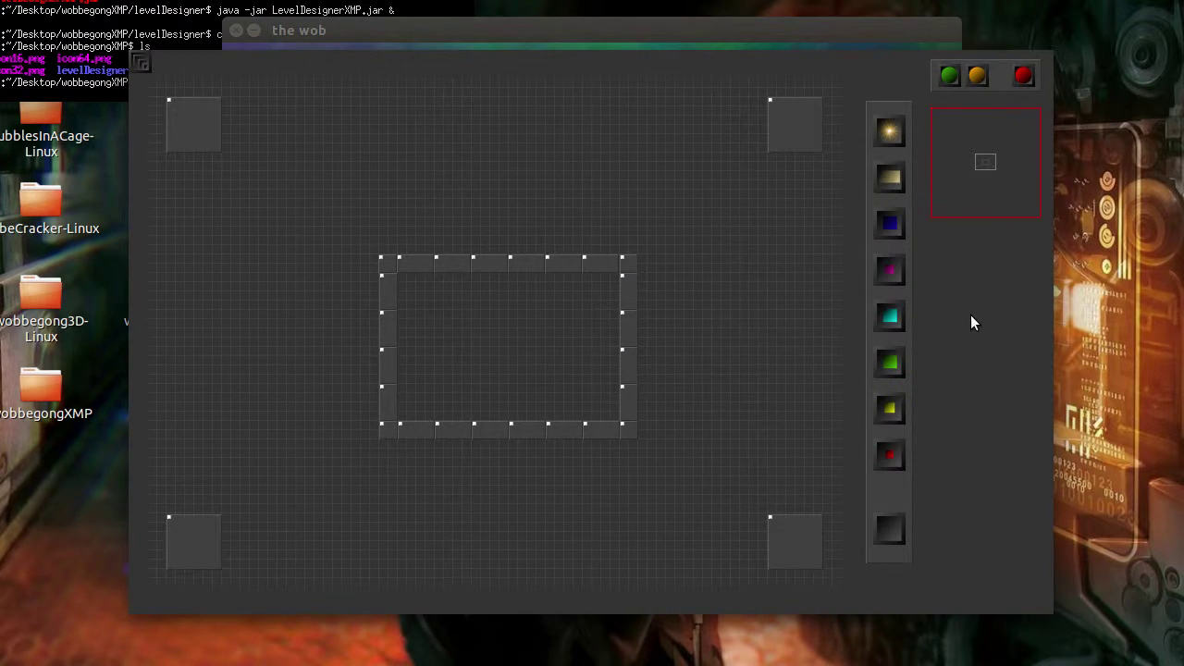
# Switch to the game, reload the map and fire at the enclosure's blocks while turning to test their damage.
pyautogui.click(664, 31)
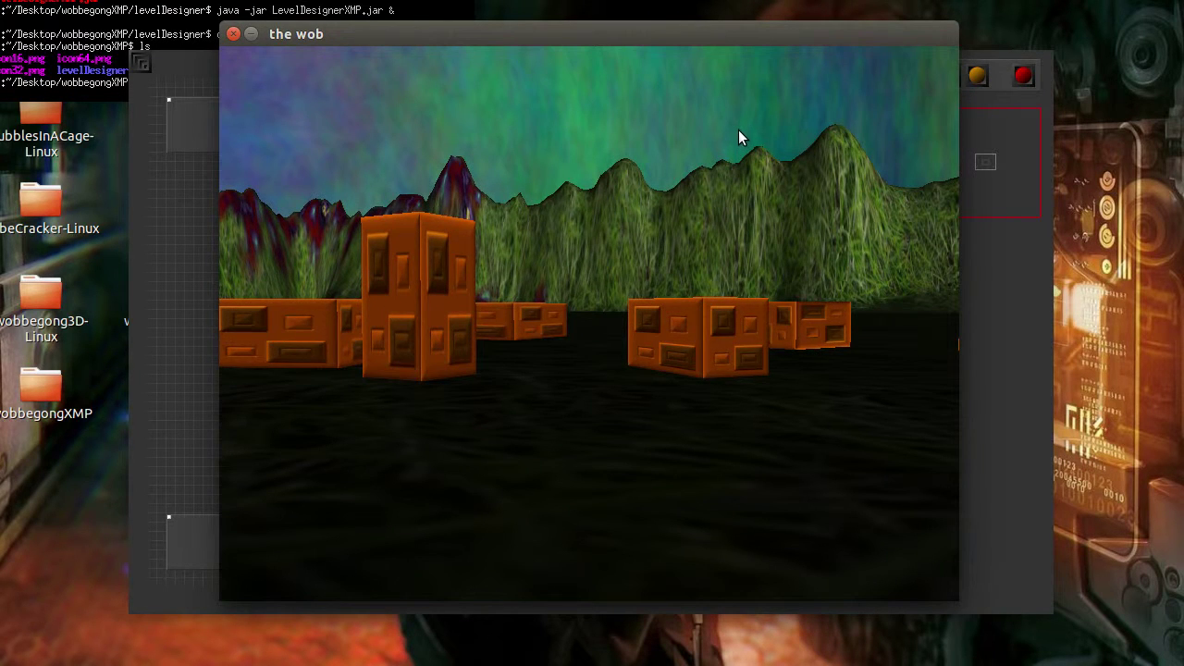
pyautogui.press('l')
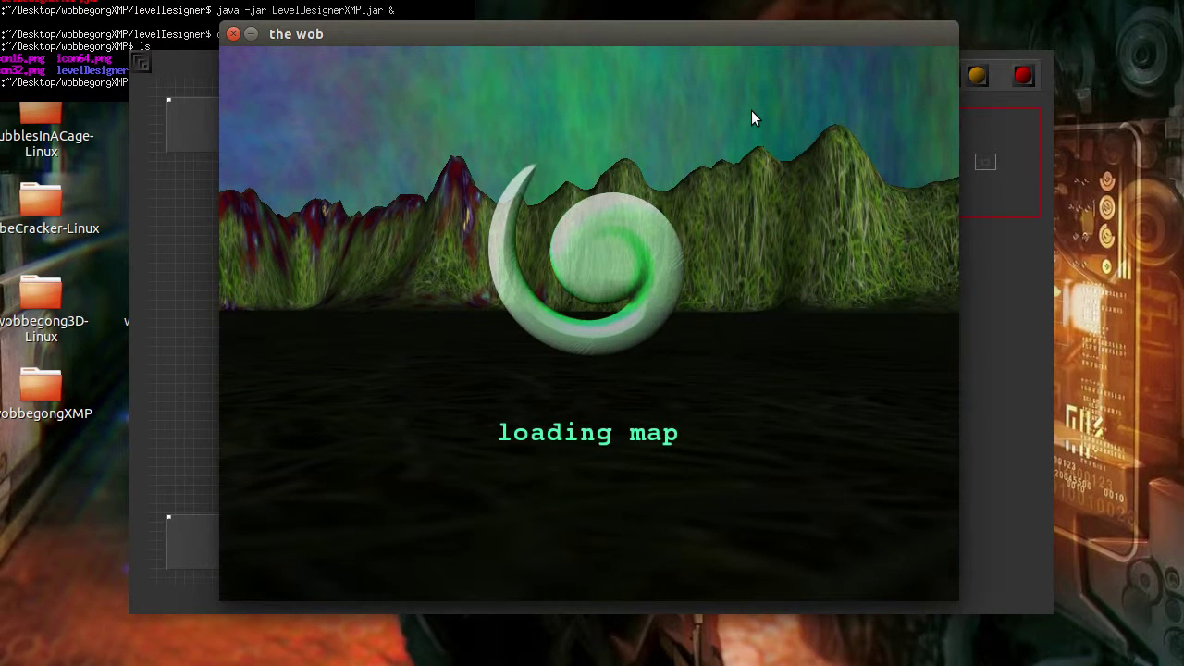
pyautogui.press('Right')
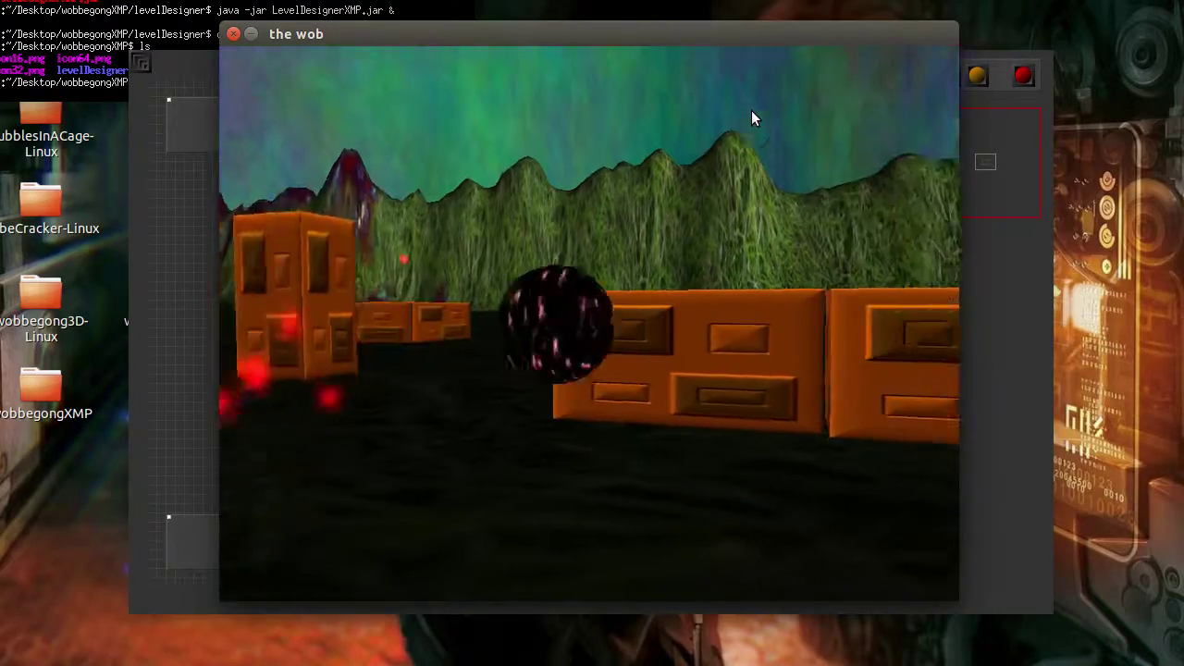
pyautogui.press('Right')
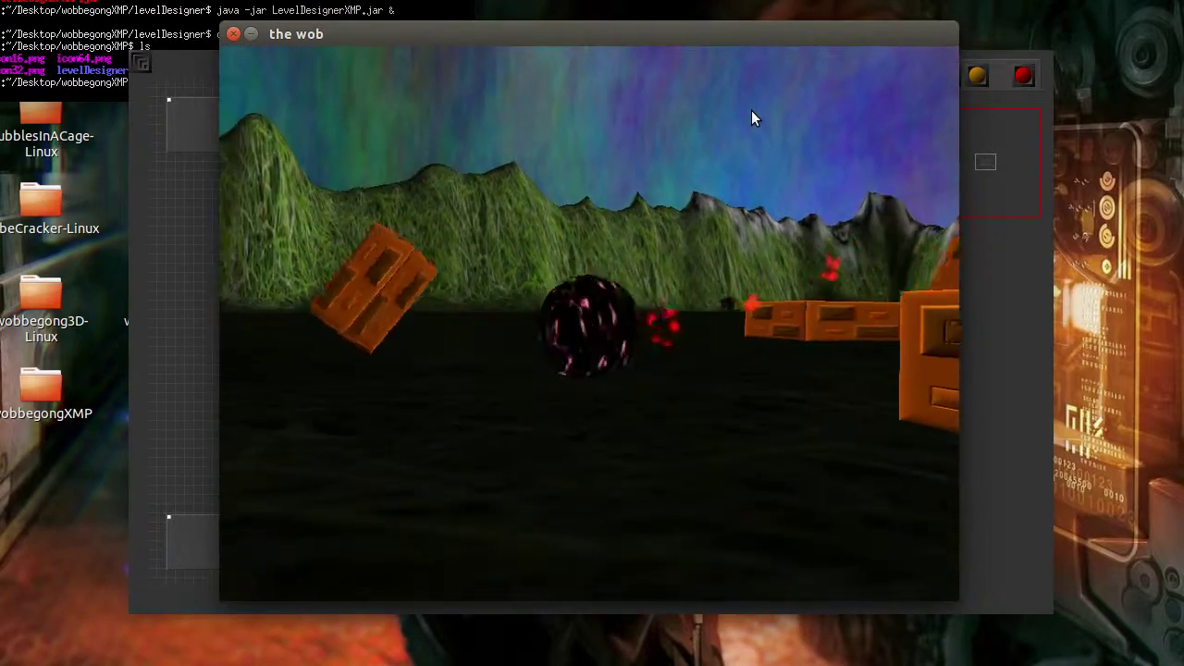
pyautogui.press('Right')
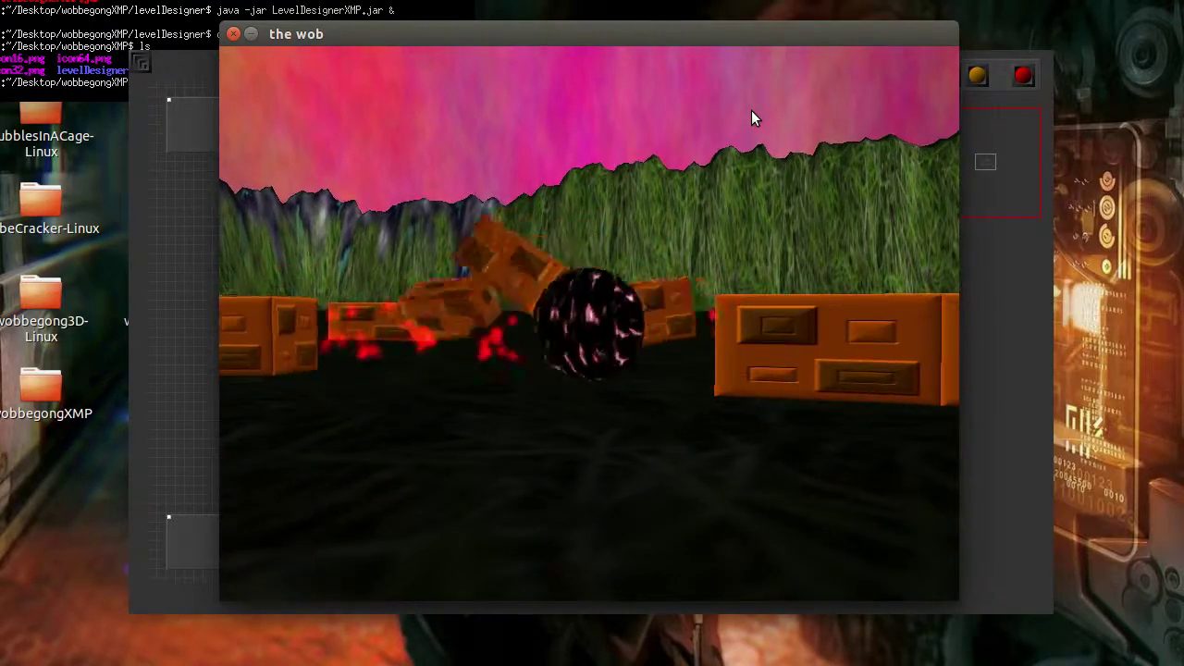
pyautogui.press('Left')
pyautogui.press('Right')
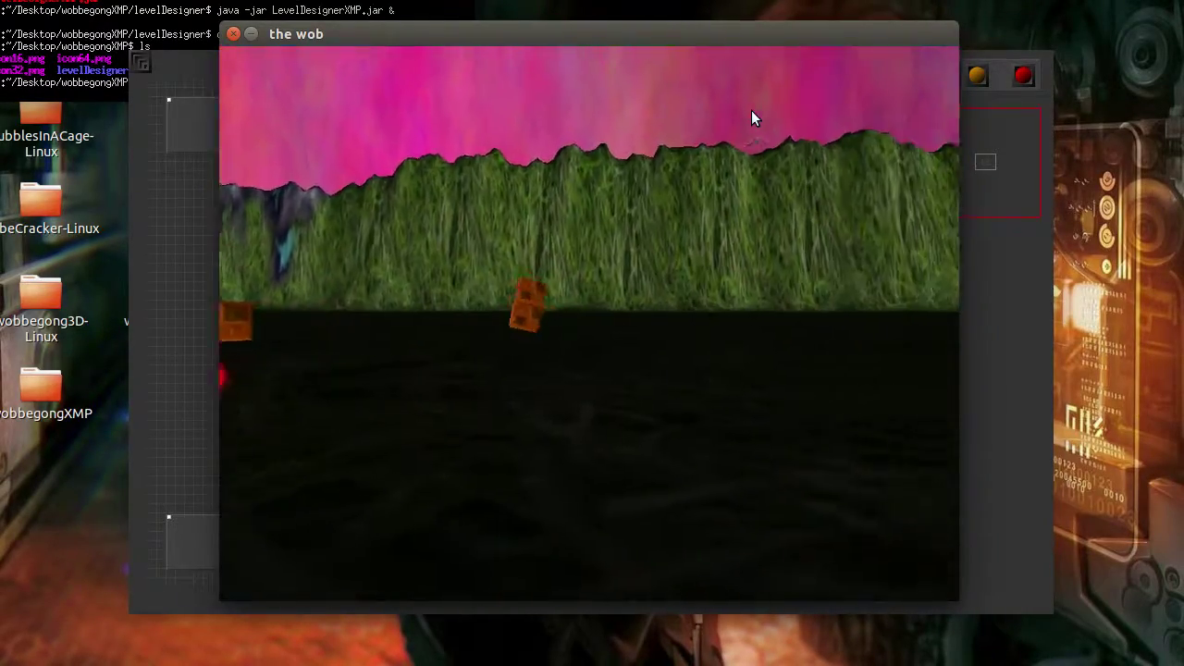
pyautogui.press('Right')
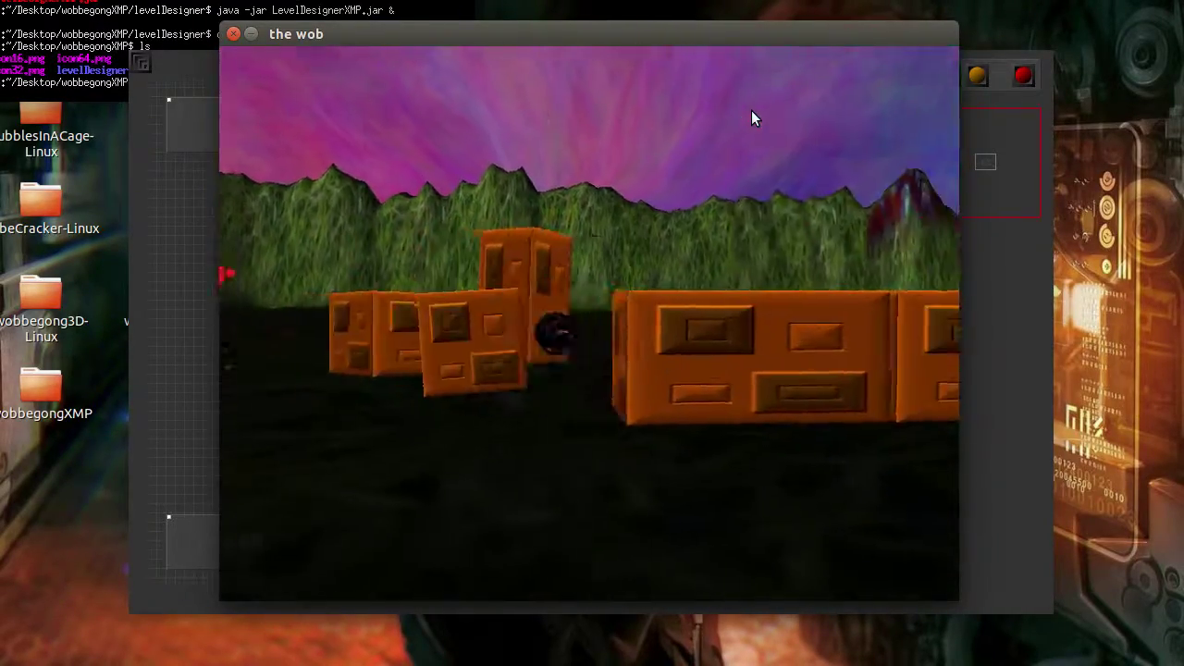
# Fire at the remaining tall corner blocks while adjusting the aim left and right to destroy them.
pyautogui.press('Left')
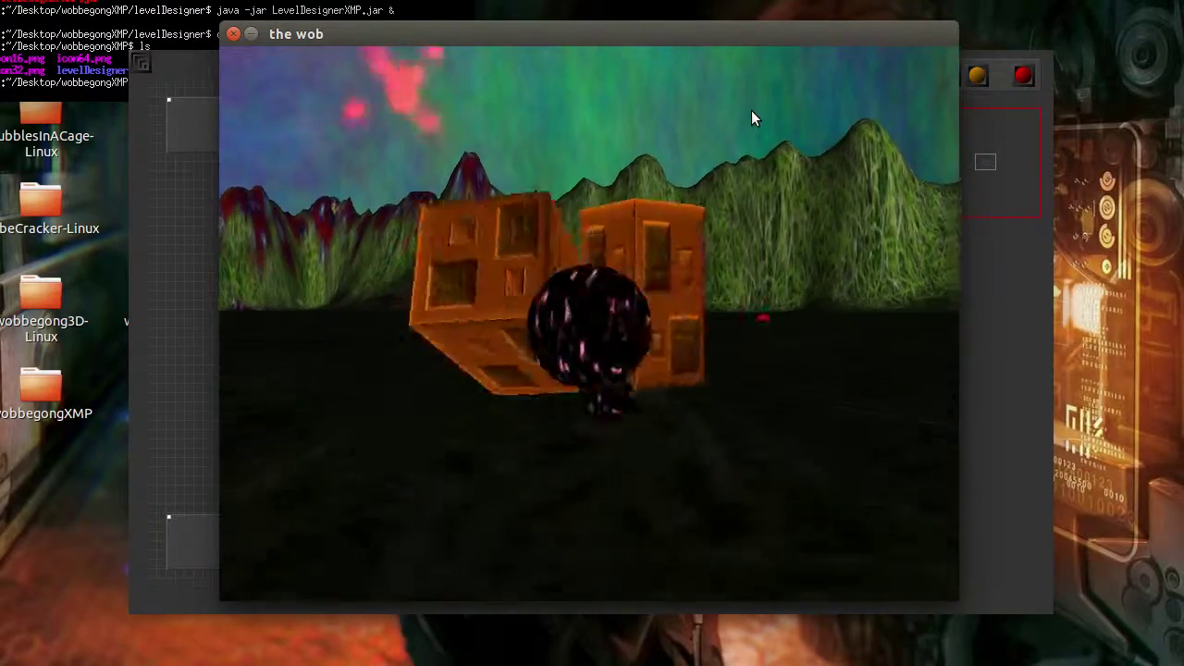
pyautogui.press('Right')
pyautogui.press('Left')
pyautogui.press('Right')
pyautogui.press('Left')
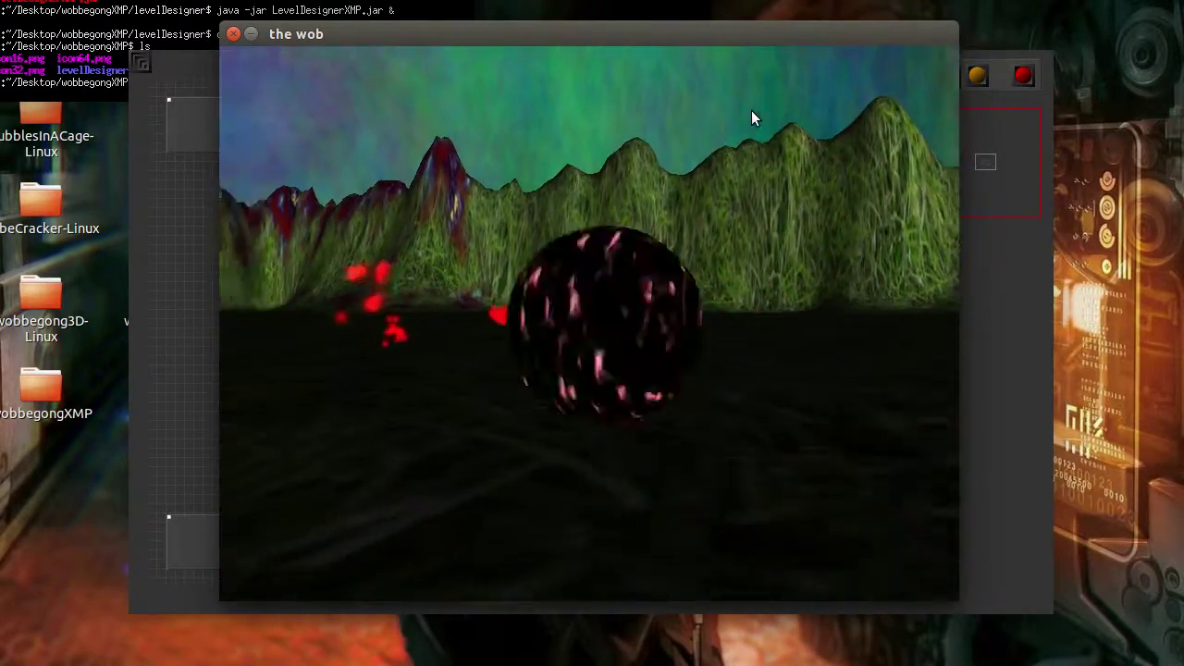
# Turn around and back away to survey the remaining enclosure blocks from a distance.
pyautogui.press('Left')
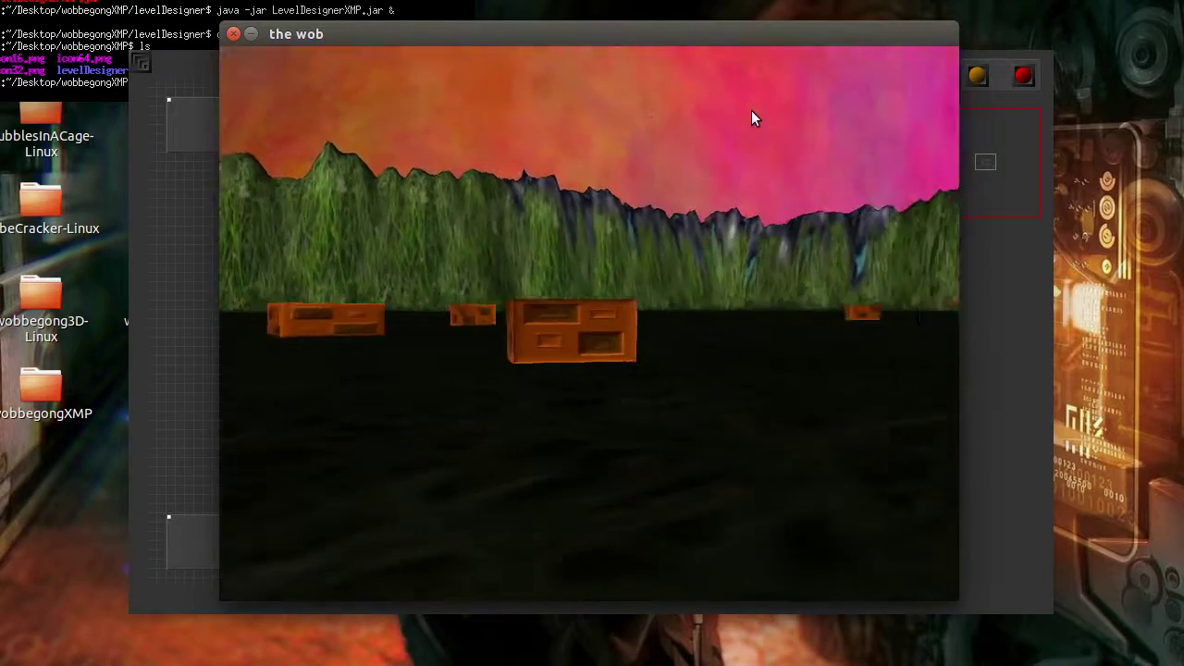
pyautogui.press('Left')
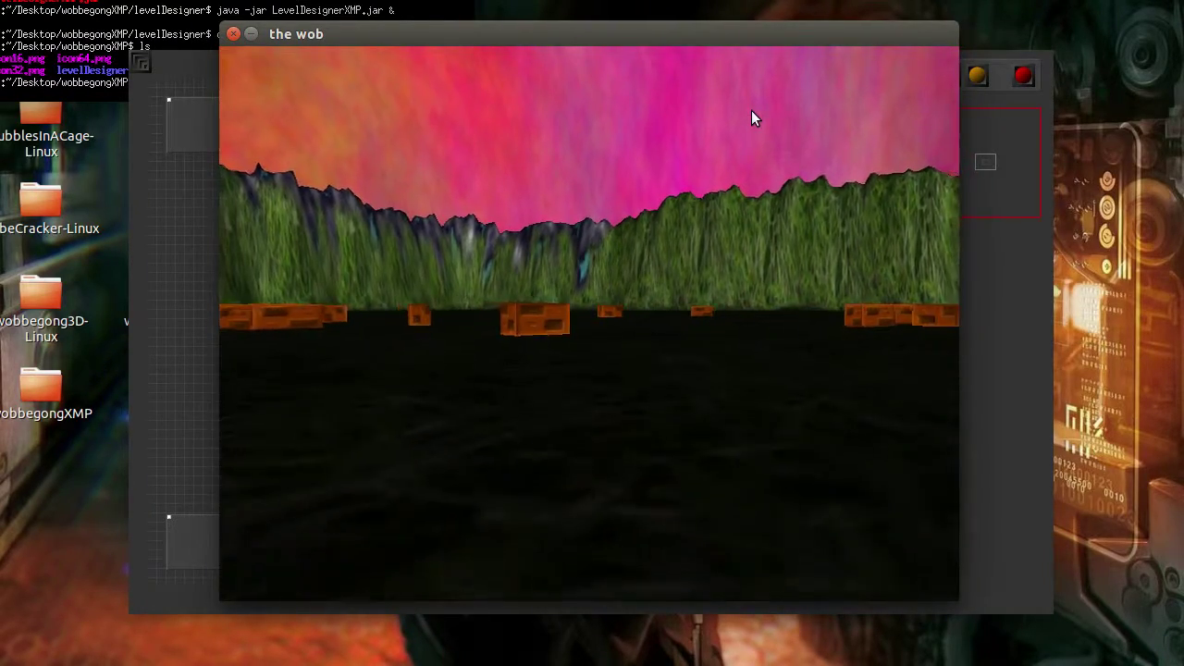
pyautogui.press('Left')
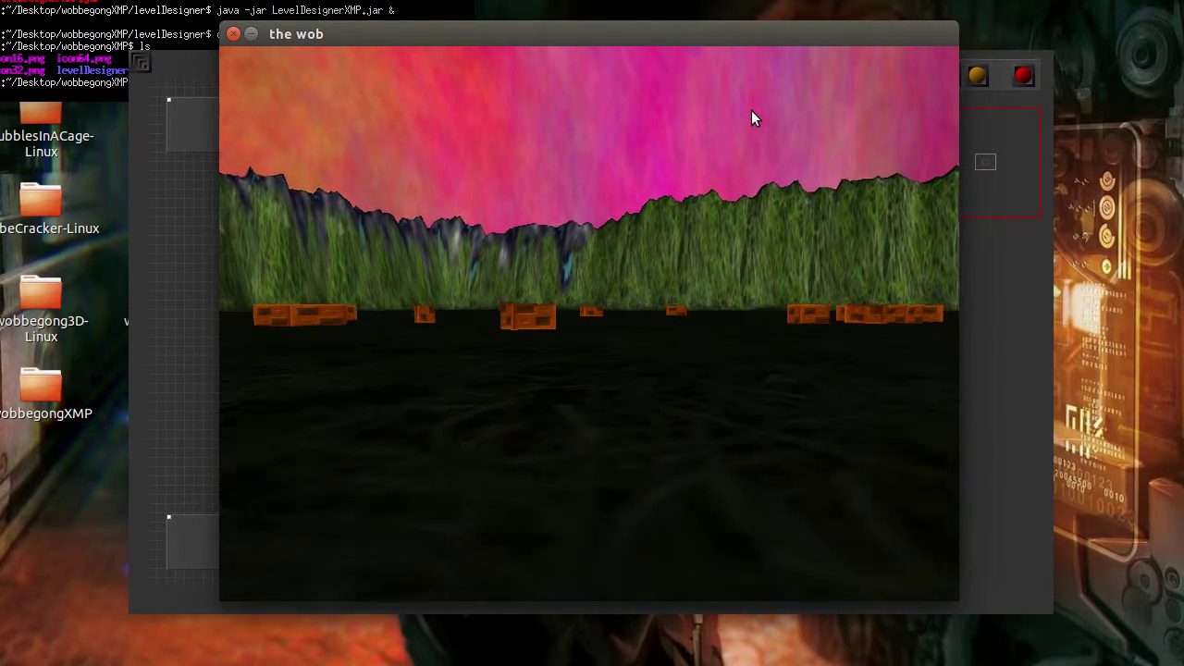
pyautogui.press('Up')
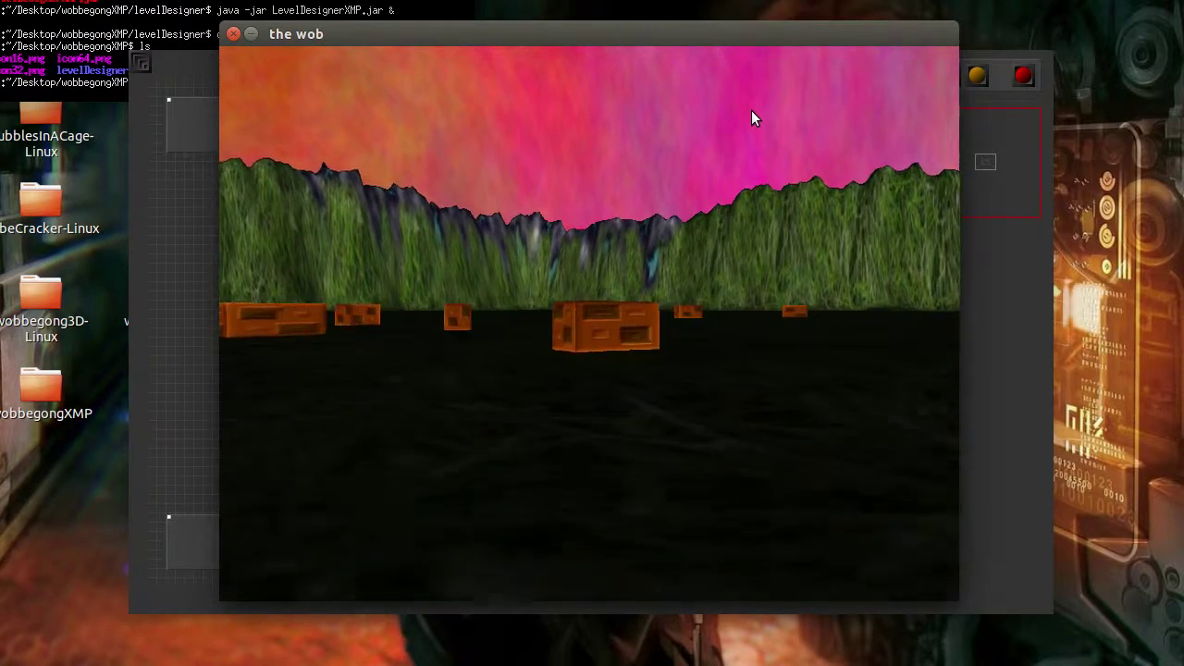
pyautogui.press('Down')
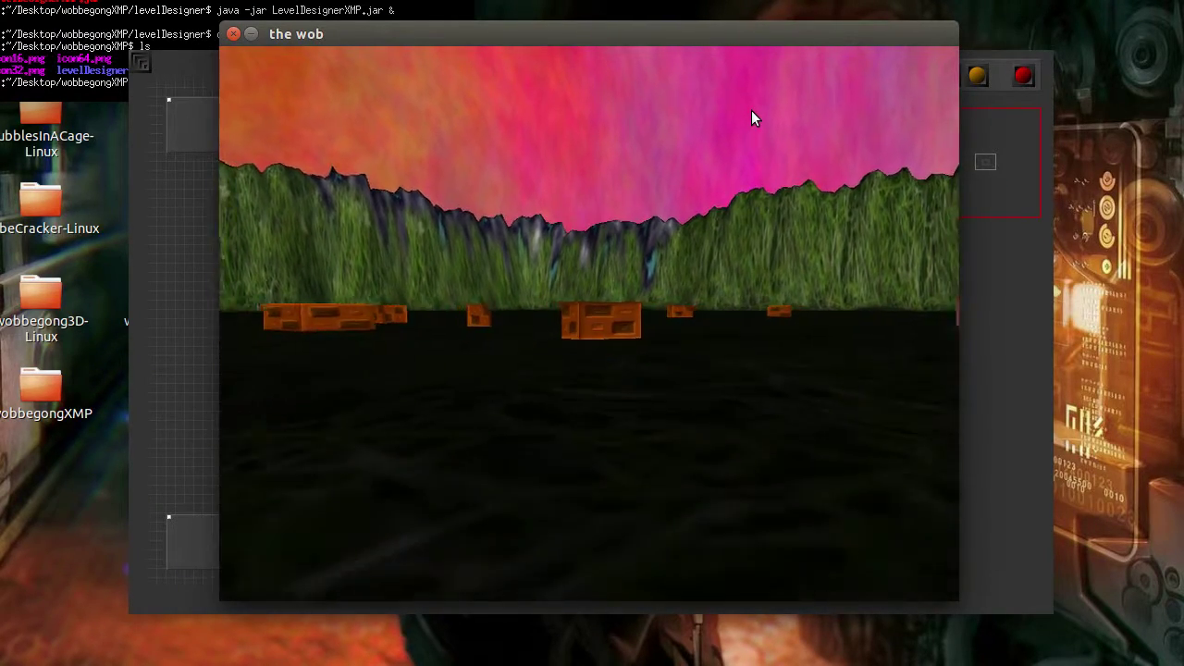
pyautogui.press('Right')
pyautogui.press('a')
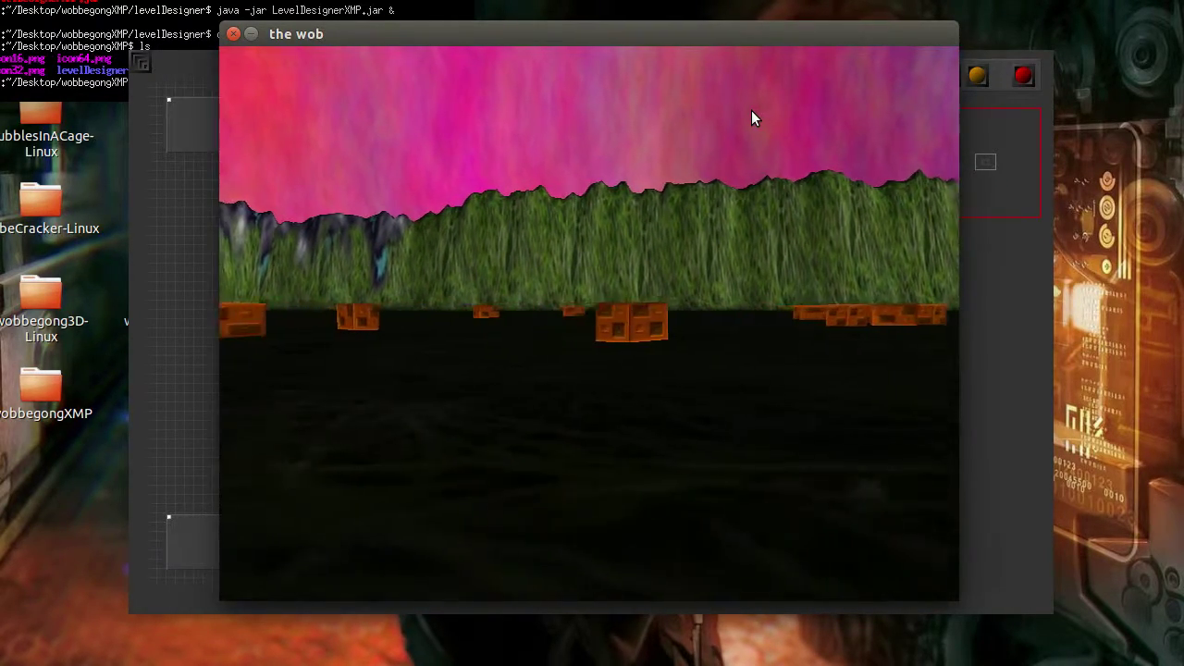
pyautogui.press('Down')
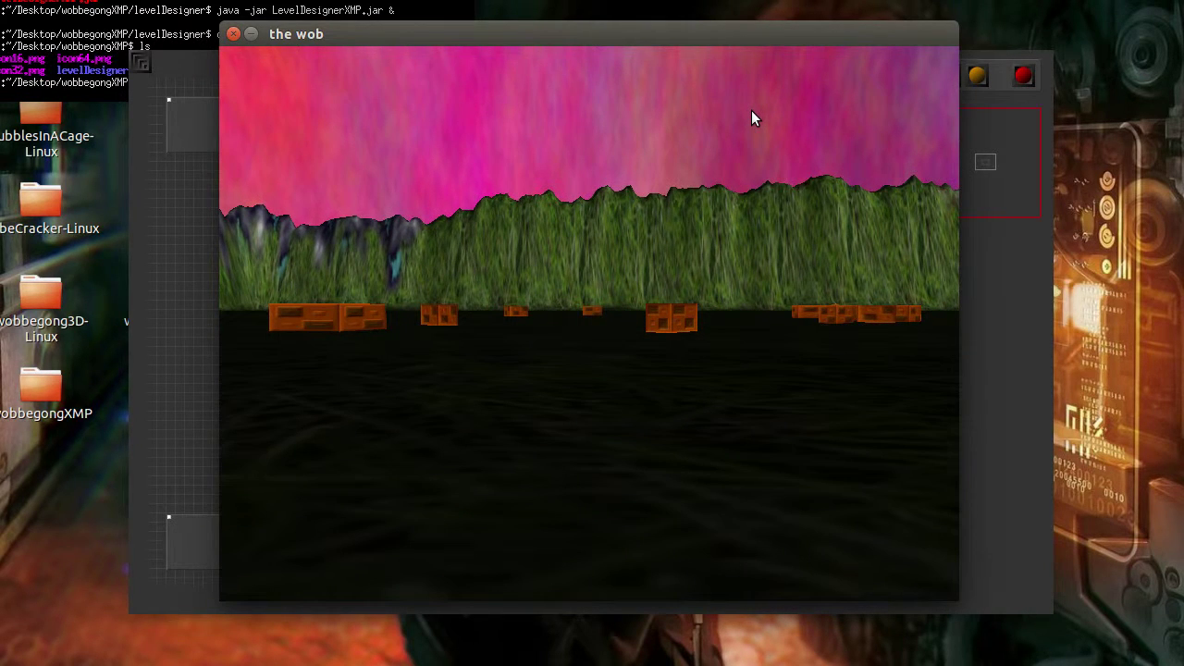
pyautogui.click(888, 1)
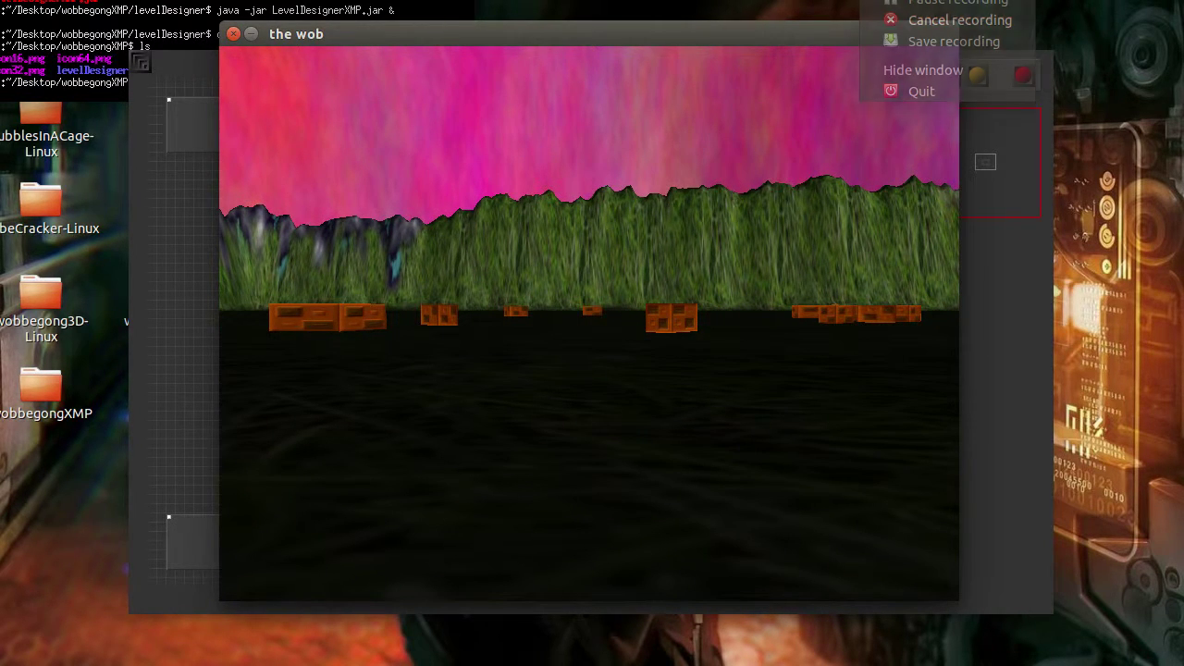